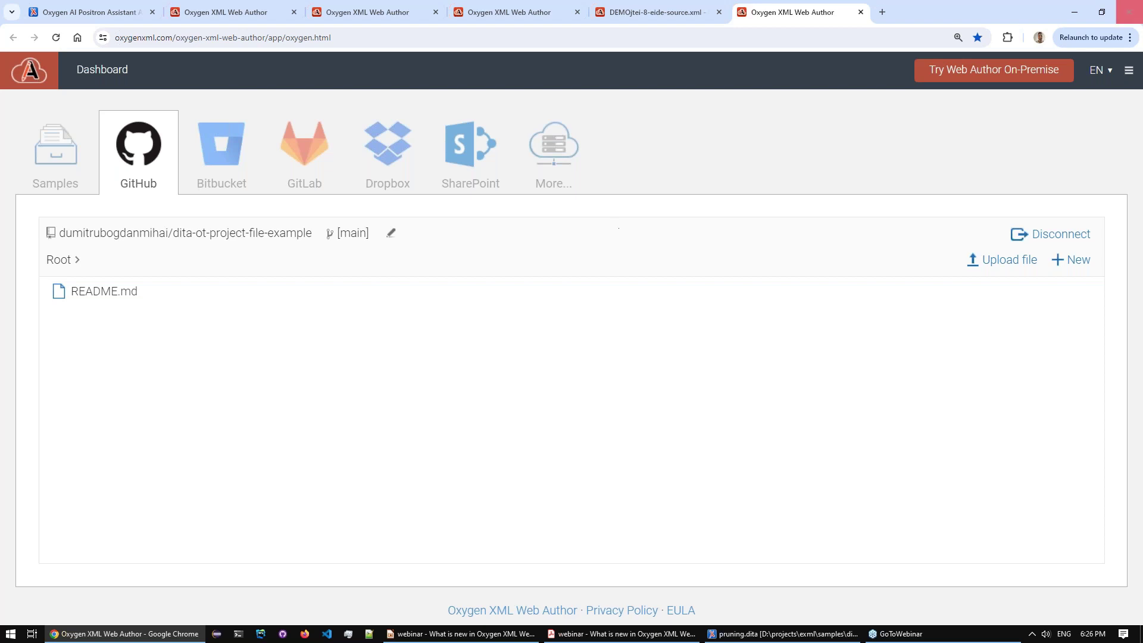
- Start a new file in the repository root from the DITA Topic template and name it troublesoot.dita
{"action": "left_click", "coordinate": [1066, 260]}
{"action": "key", "text": "Escape"}
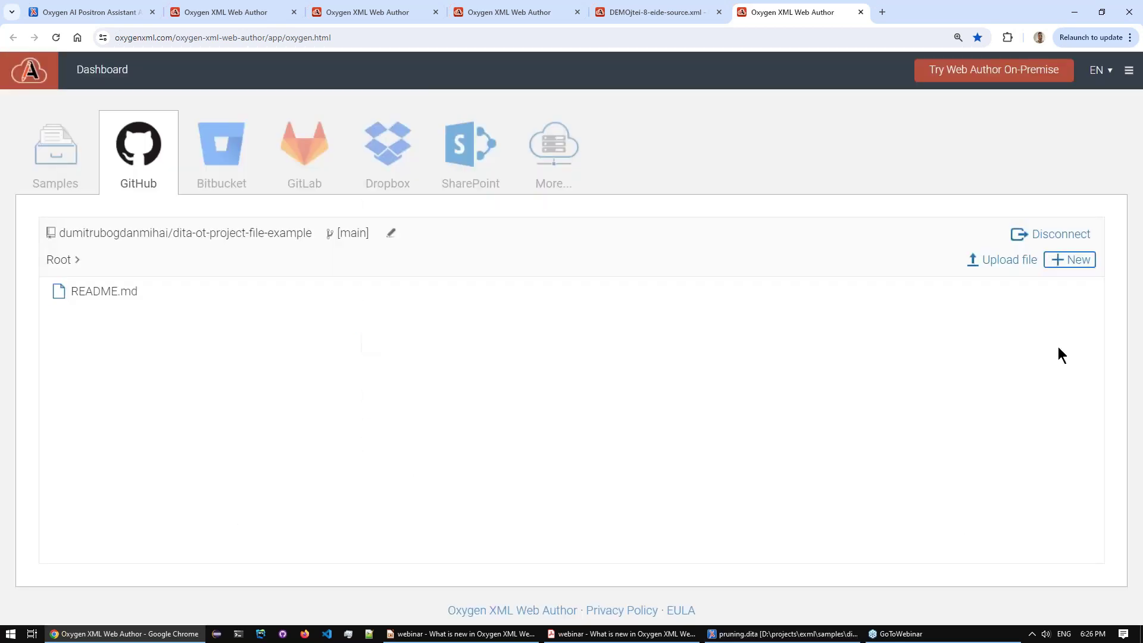
{"action": "left_click", "coordinate": [1066, 260]}
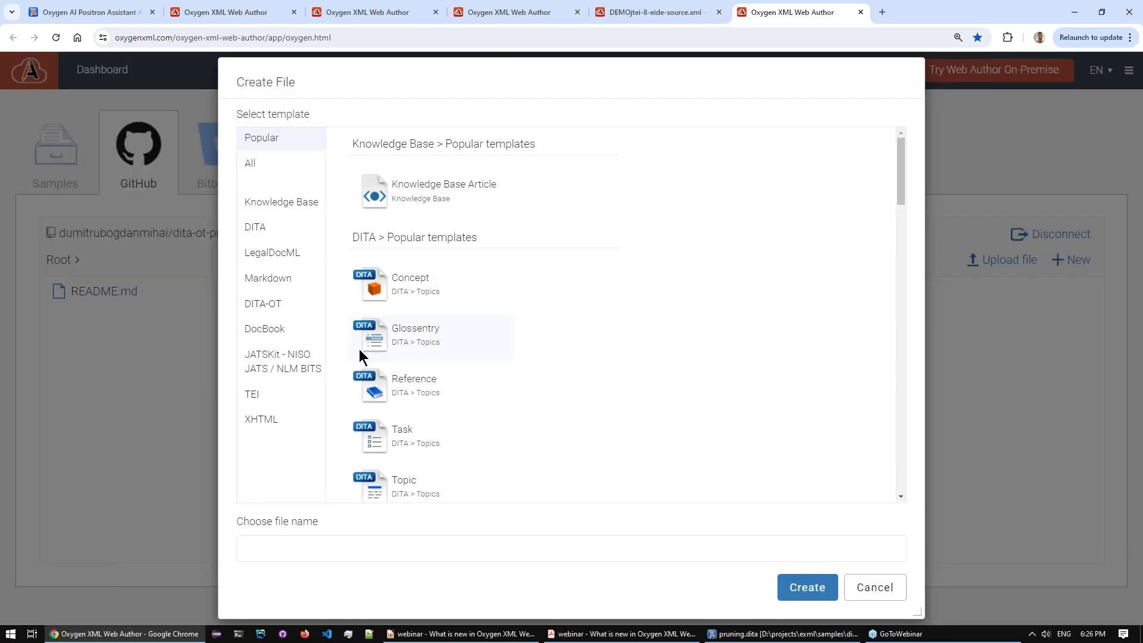
{"action": "left_click", "coordinate": [397, 477]}
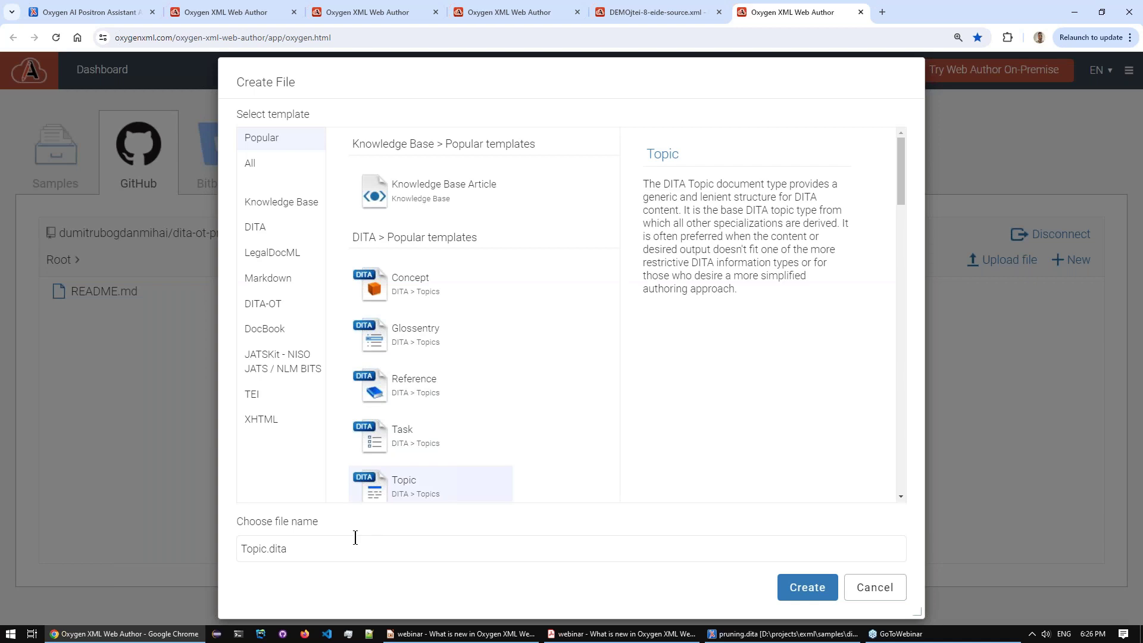
{"action": "left_click", "coordinate": [268, 548]}
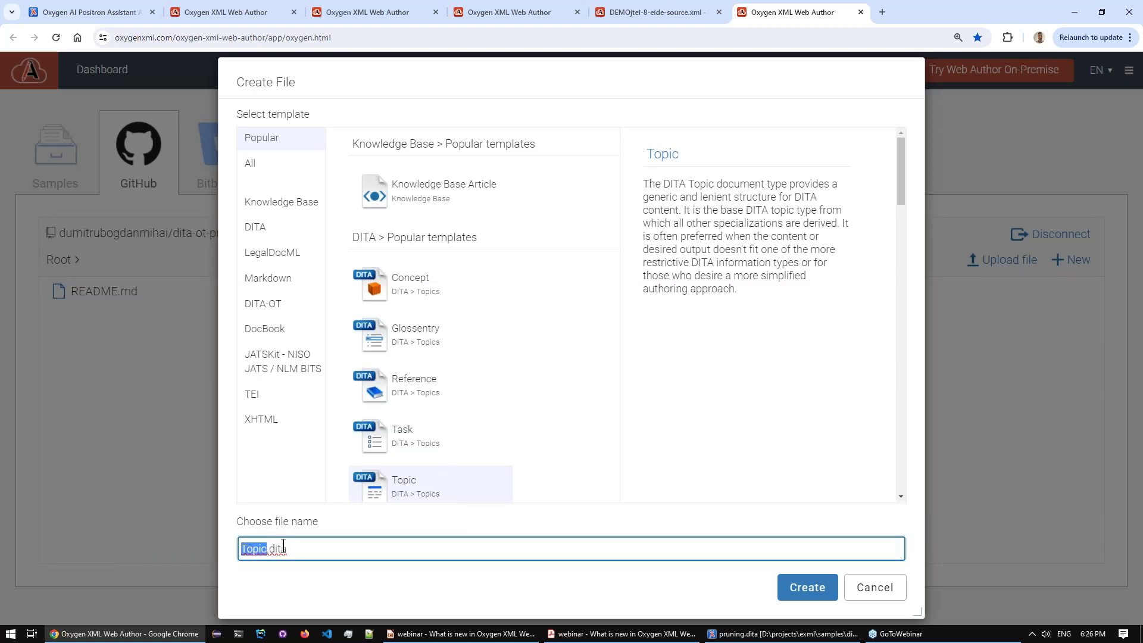
{"action": "type", "text": "troubles"}
{"action": "type", "text": "hoot"}
{"action": "key", "text": "Home"}
{"action": "double_click", "coordinate": [284, 546]}
{"action": "key", "text": "Right"}
{"action": "left_click", "coordinate": [373, 480]}
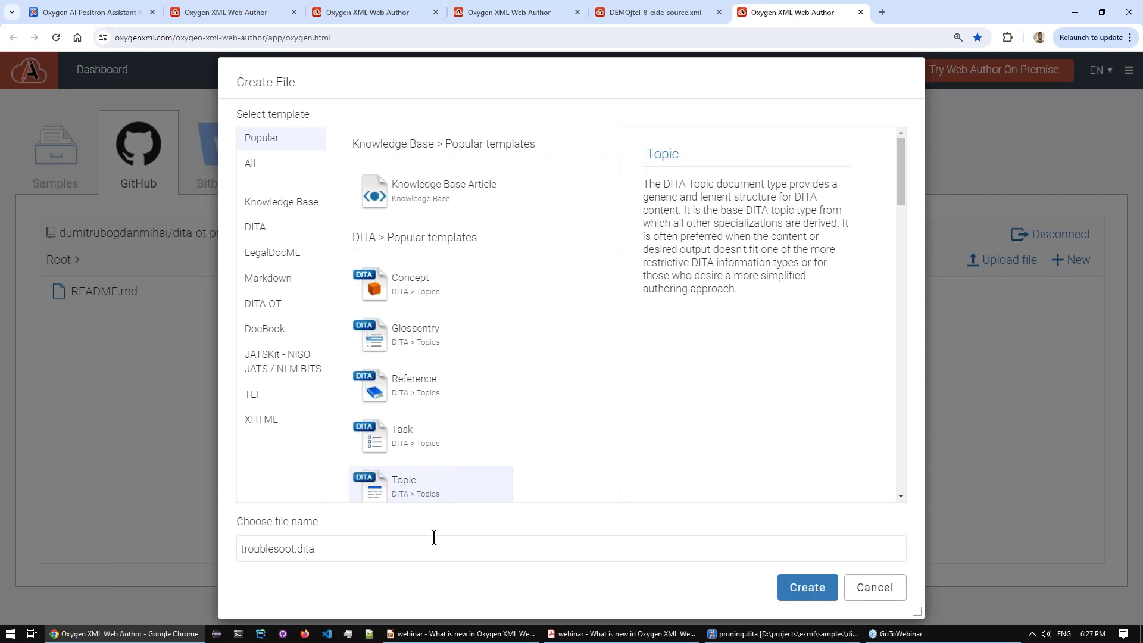
- Prefix the new file's name with "topic-" and create the topic
{"action": "left_click", "coordinate": [282, 546]}
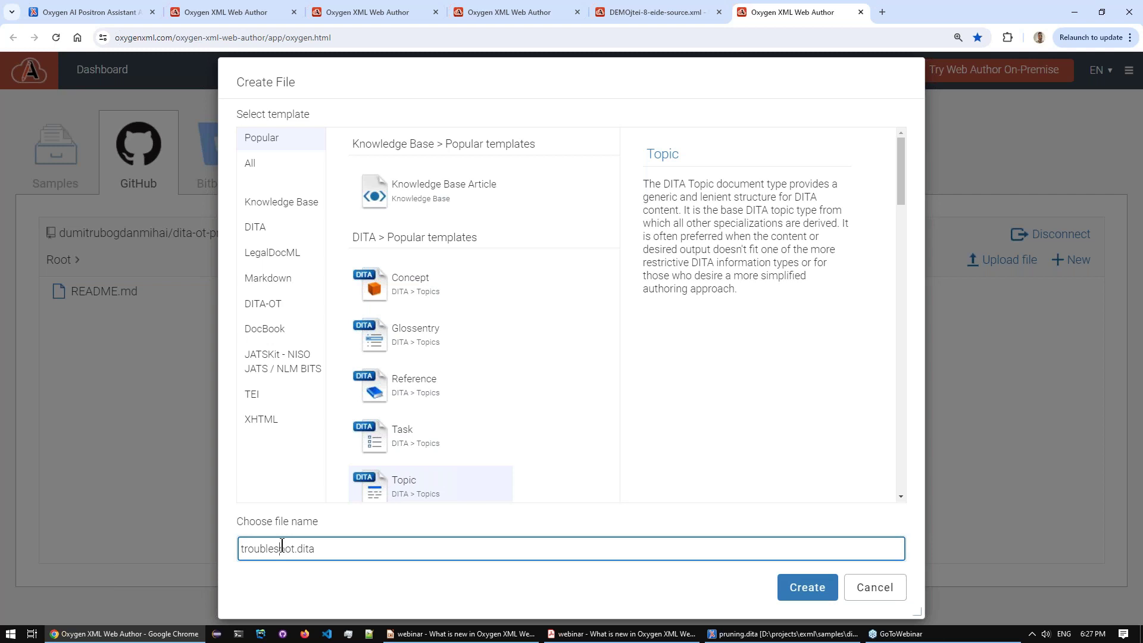
{"action": "key", "text": "Home"}
{"action": "type", "text": "topic-"}
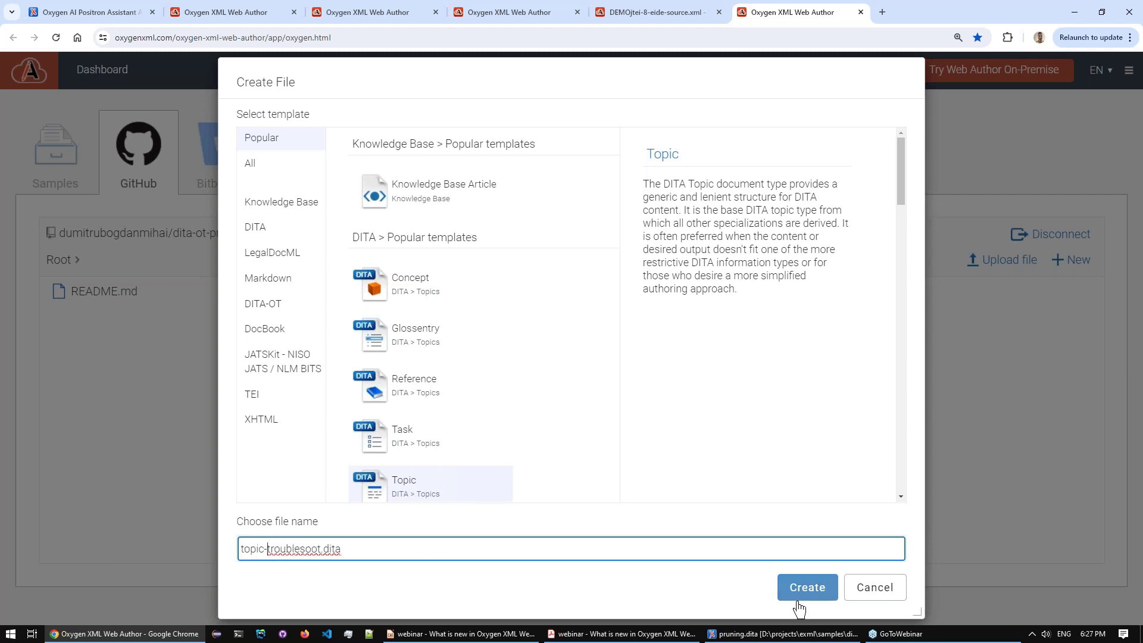
{"action": "left_click", "coordinate": [799, 591]}
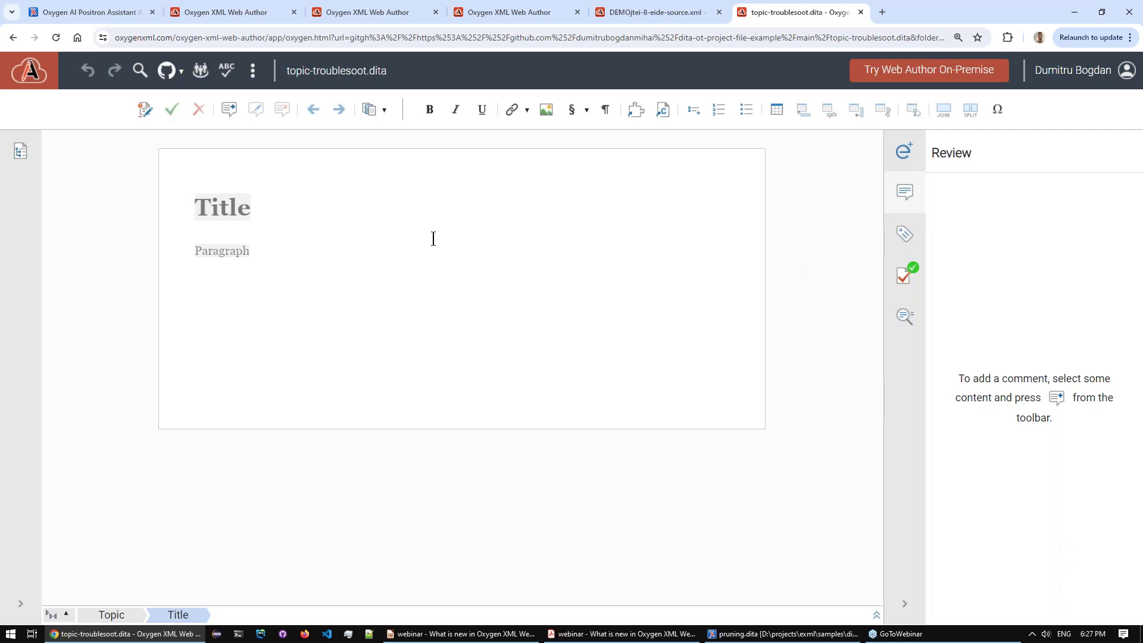
- Title the topic "Troubleshoot Connection" and move on to the empty paragraph
{"action": "type", "text": "Troubleshoot "}
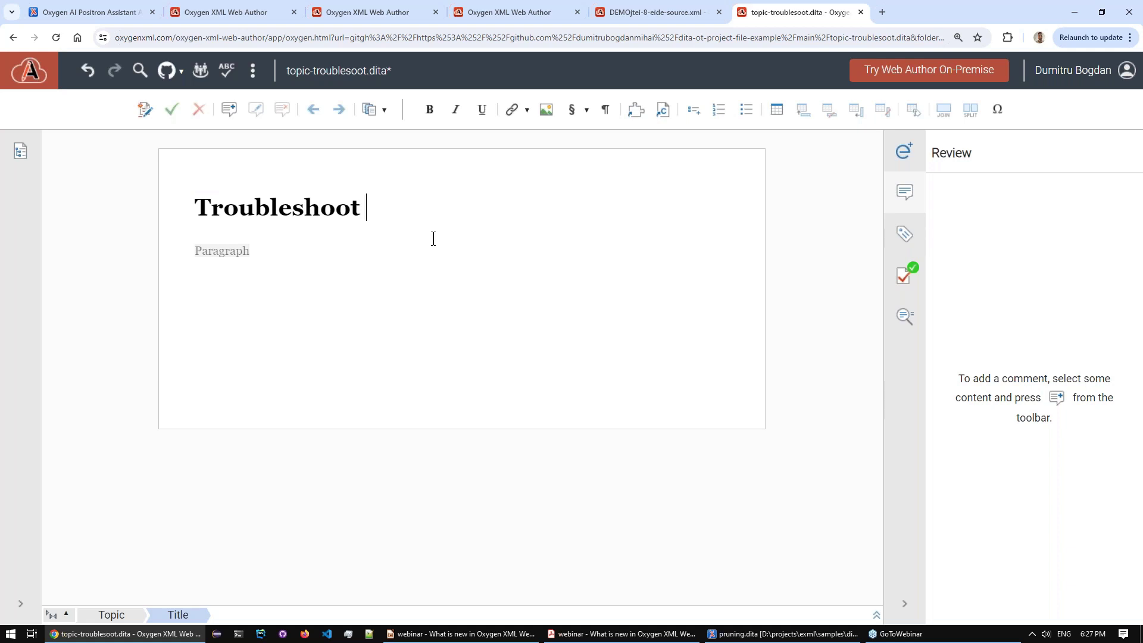
{"action": "type", "text": "Connection"}
{"action": "key", "text": "Right"}
{"action": "key", "text": "Right"}
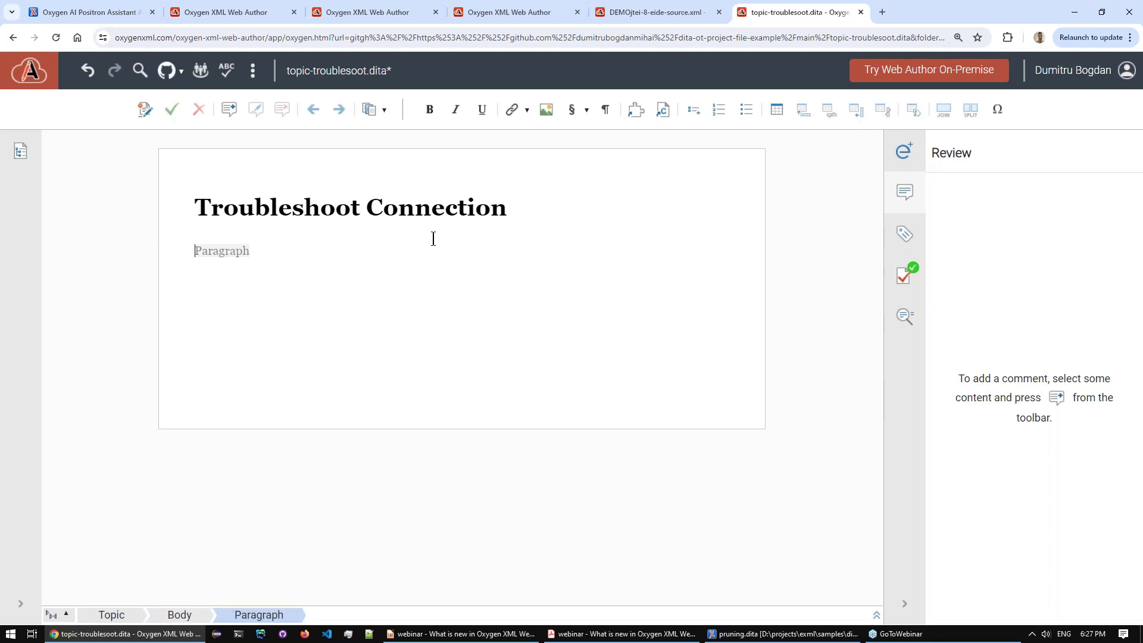
- Begin the paragraph with "If you have poor tonnection please check the"
{"action": "type", "text": "If you have poor tonnec"}
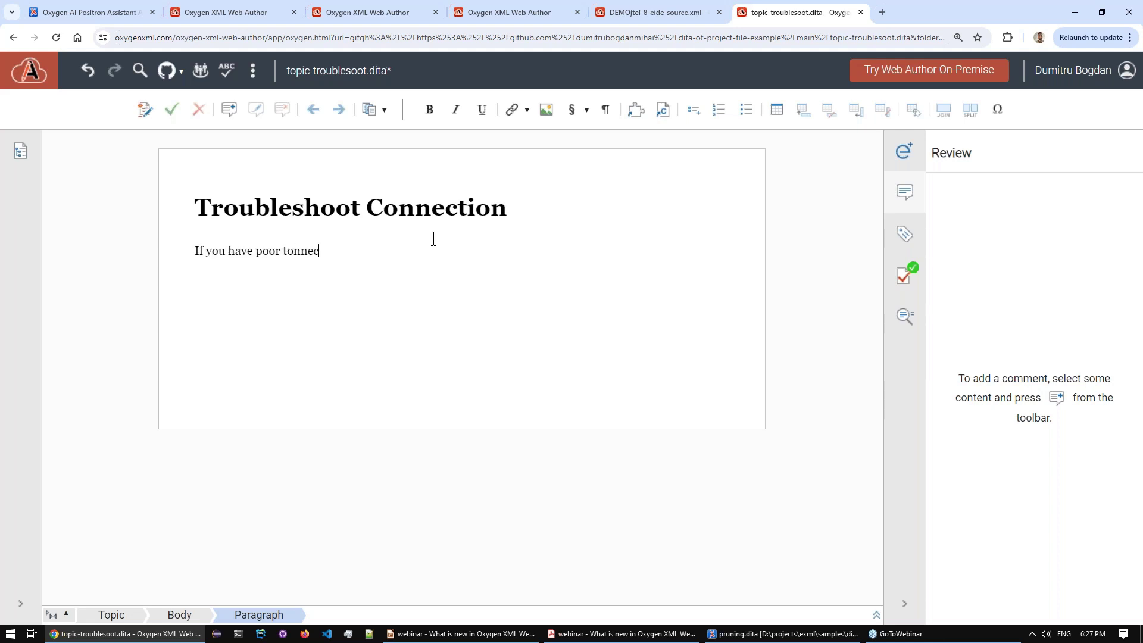
{"action": "type", "text": "tion pleas echeeck"}
{"action": "key", "text": "BackSpace"}
{"action": "key", "text": "BackSpace"}
{"action": "key", "text": "BackSpace"}
{"action": "key", "text": "BackSpace"}
{"action": "key", "text": "BackSpace"}
{"action": "key", "text": "BackSpace"}
{"action": "key", "text": "BackSpace"}
{"action": "key", "text": "BackSpace"}
{"action": "key", "text": "BackSpace"}
{"action": "type", "text": "e check the "}
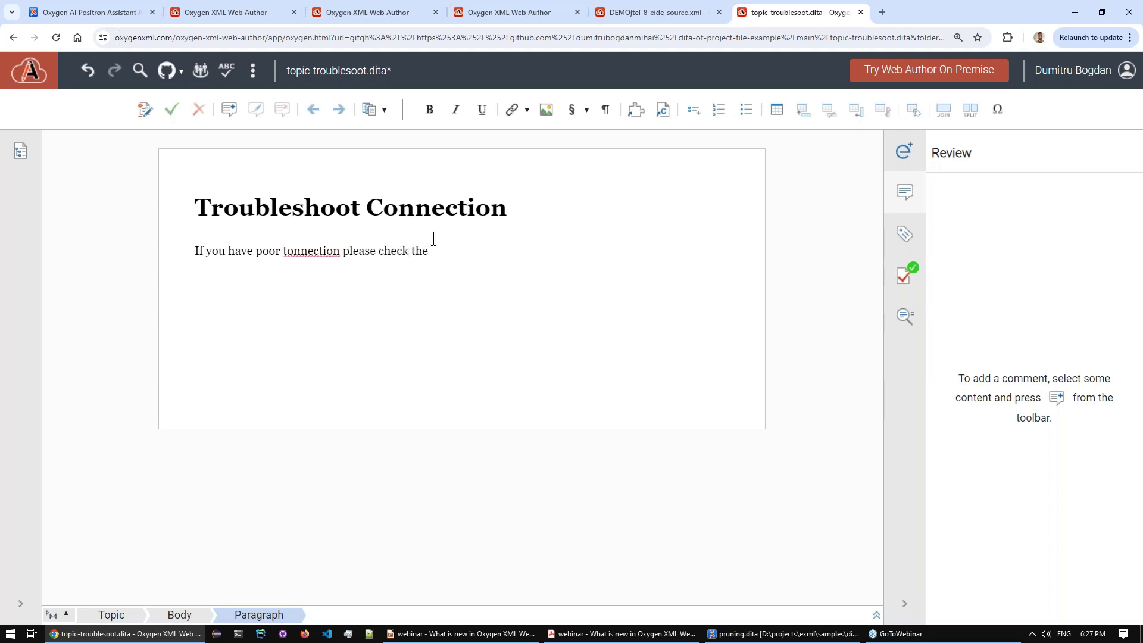
- Continue the paragraph with "signal level under Connecrtion menu. You should have at least one line."
{"action": "type", "text": "signal l"}
{"action": "type", "text": "evel under "}
{"action": "type", "text": "Connecri"}
{"action": "type", "text": "ion "}
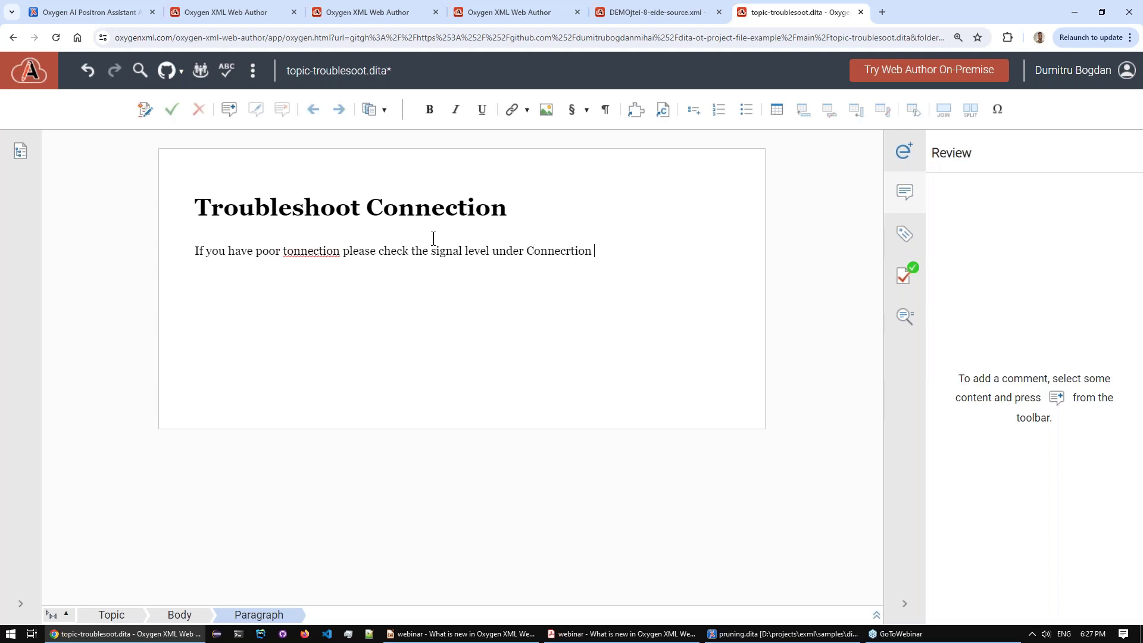
{"action": "type", "text": "menu. You should have at least one line."}
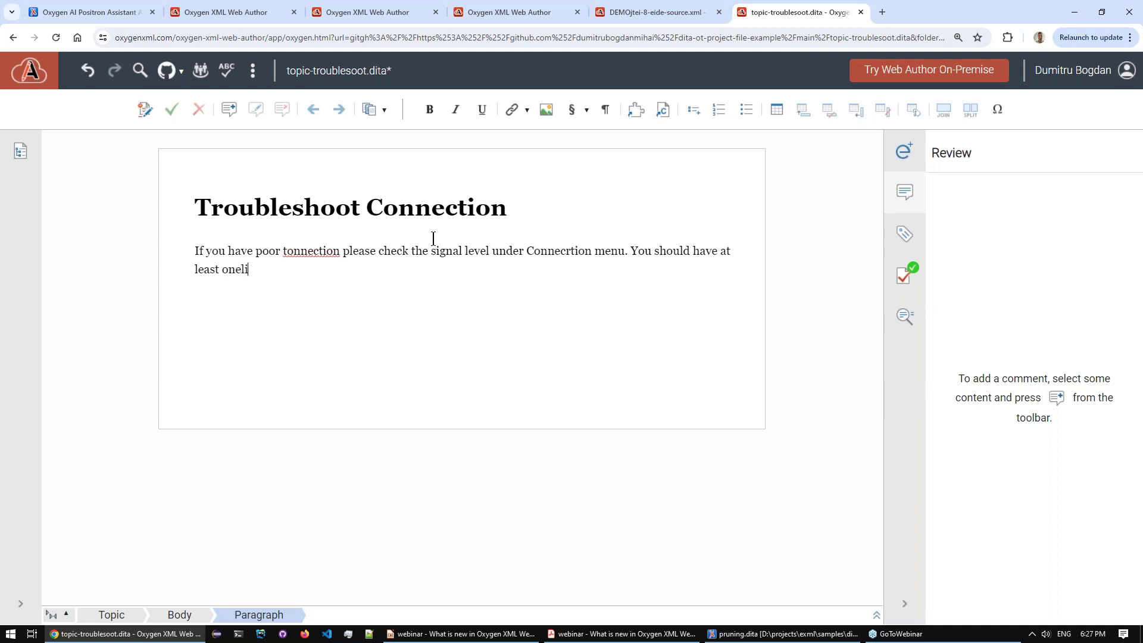
- Correct the misspelled word after "poor" in the paragraph to "connection"
{"action": "key", "text": "Up"}
{"action": "key", "text": "Home"}
{"action": "key", "text": "BackSpace"}
{"action": "type", "text": "c"}
{"action": "key", "text": "Down"}
{"action": "key", "text": "Down"}
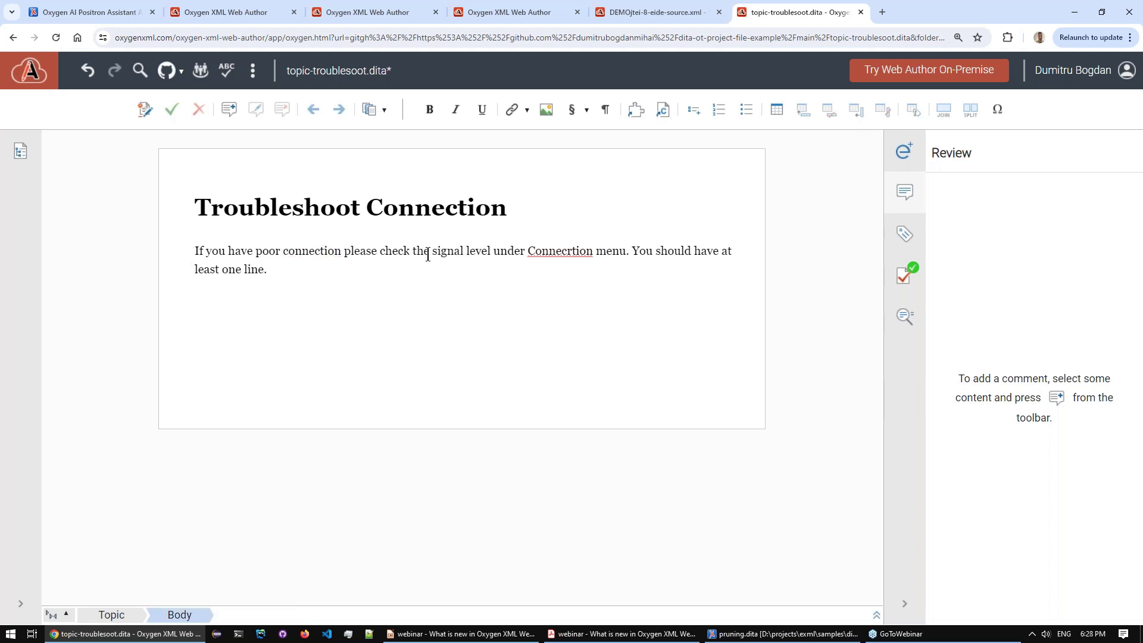
- Commit the topic to the main branch with the message "Initial topic"
{"action": "left_click", "coordinate": [180, 76]}
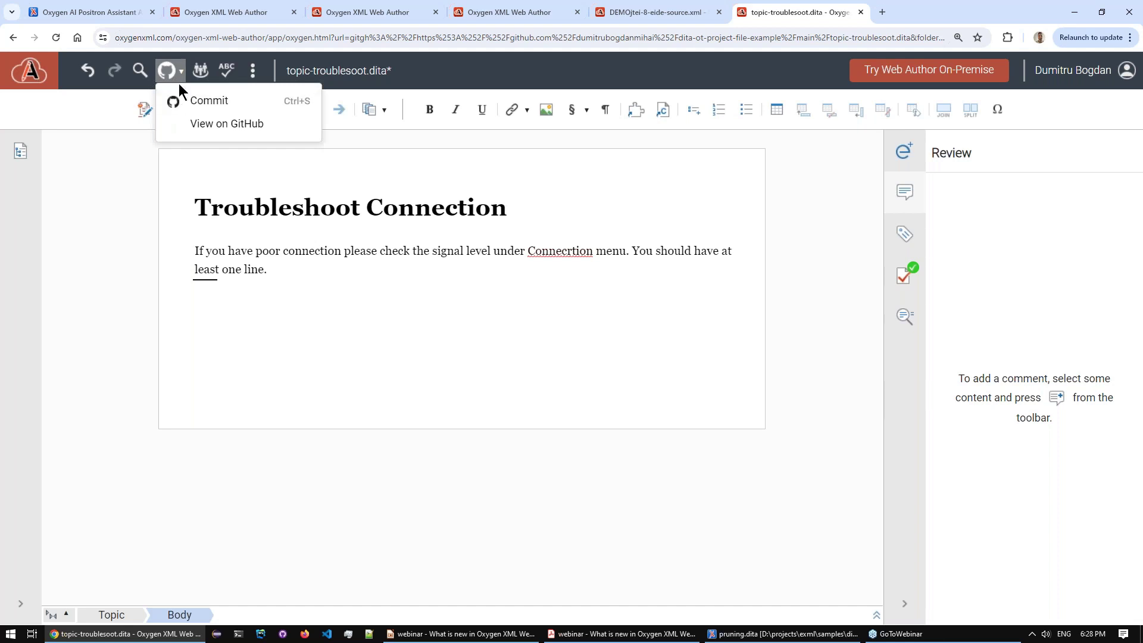
{"action": "left_click", "coordinate": [264, 101]}
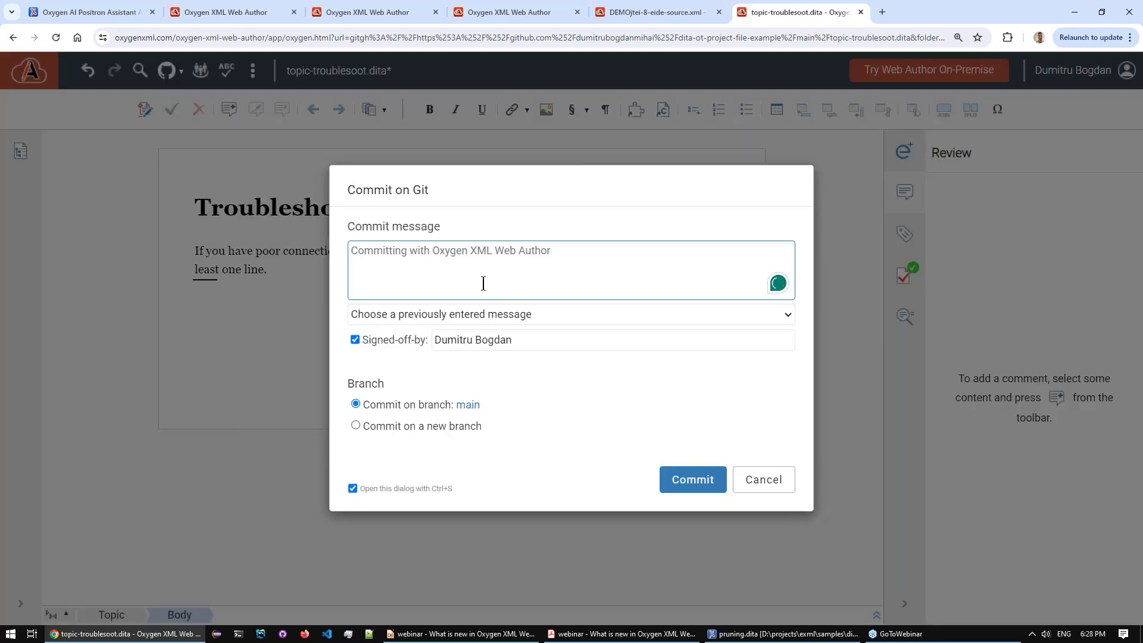
{"action": "type", "text": "Initial topic"}
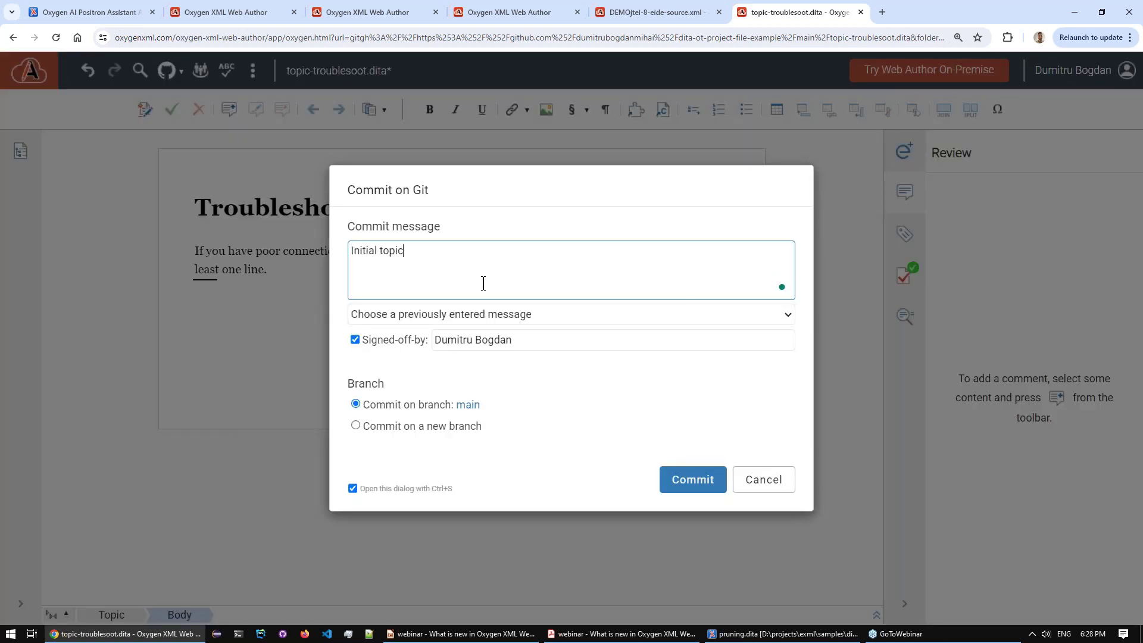
{"action": "left_click", "coordinate": [692, 483]}
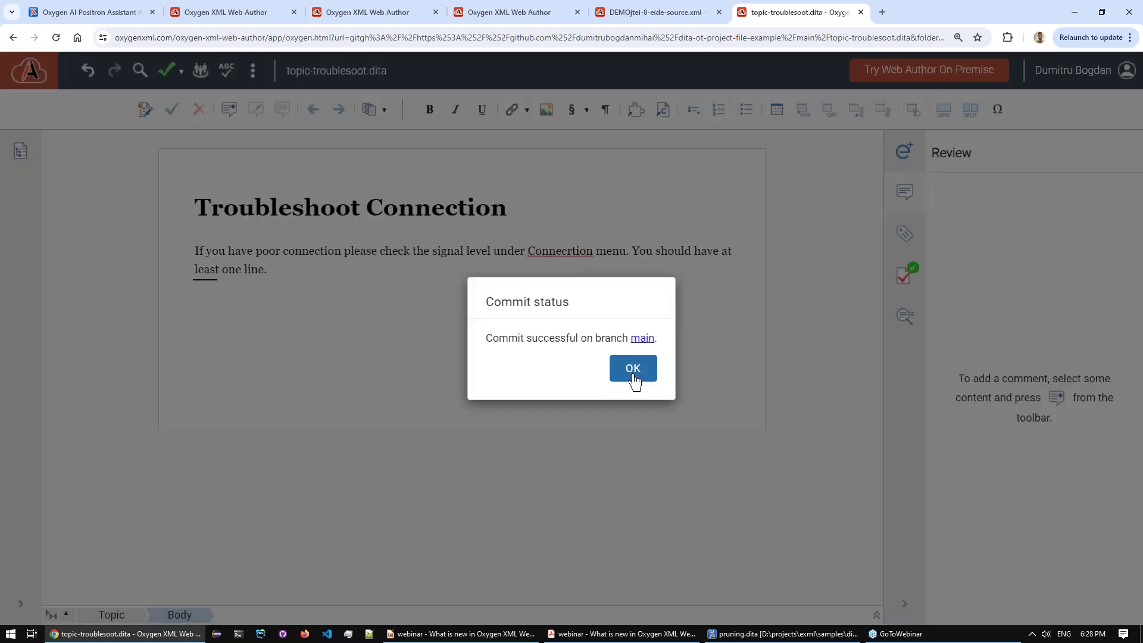
{"action": "left_click", "coordinate": [629, 370]}
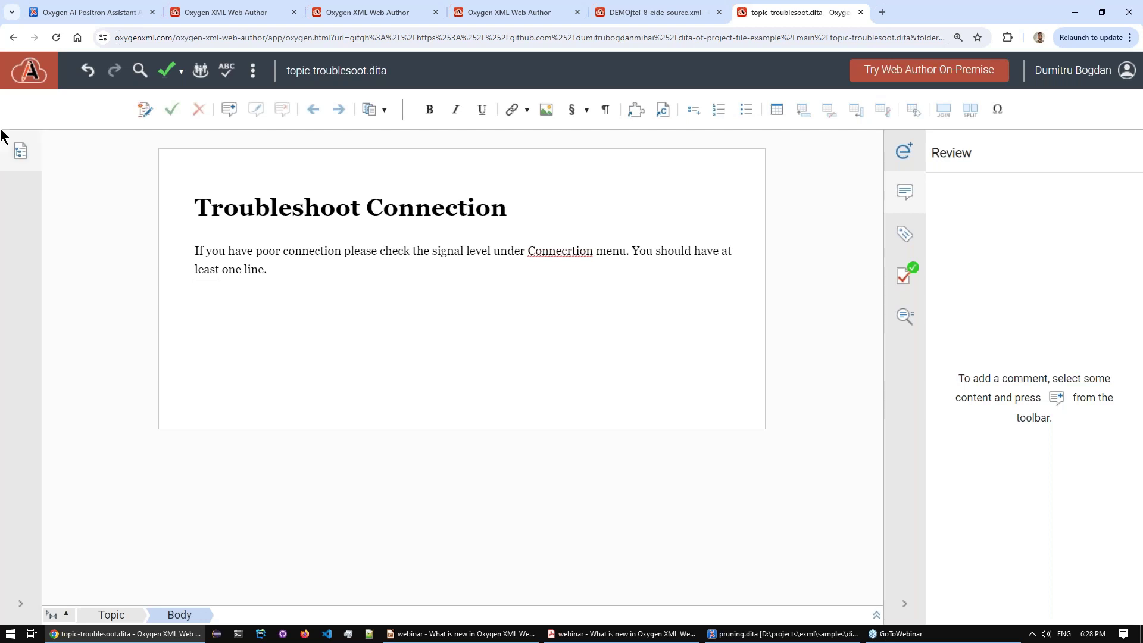
- Return to the repository dashboard and create map.ditamap from the DITA Map template
{"action": "left_click", "coordinate": [27, 85]}
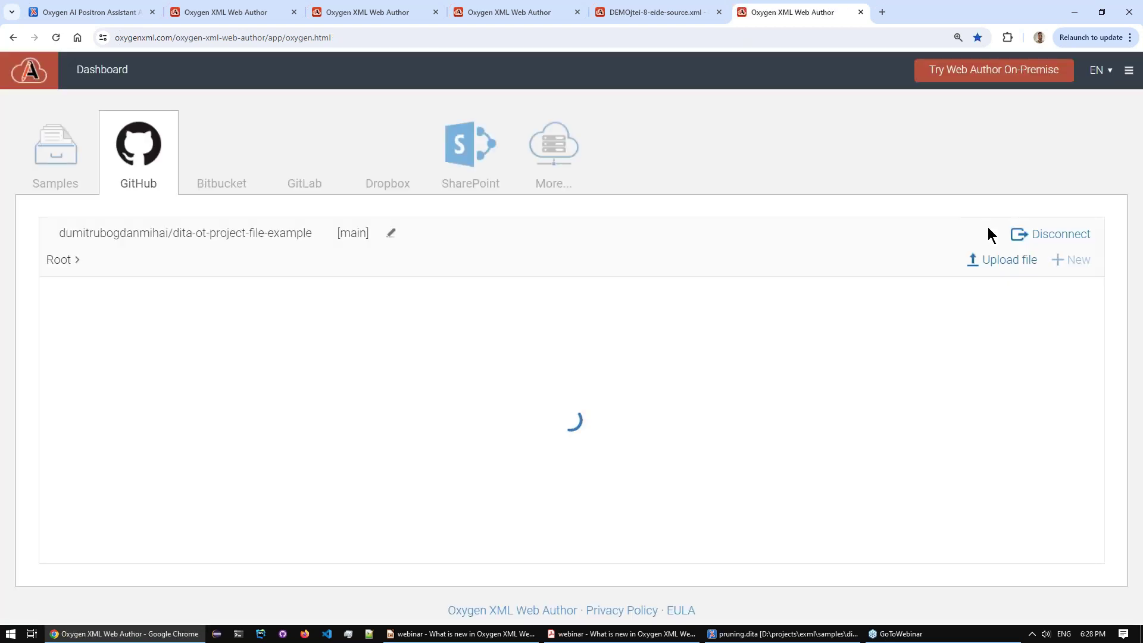
{"action": "left_click", "coordinate": [1066, 274]}
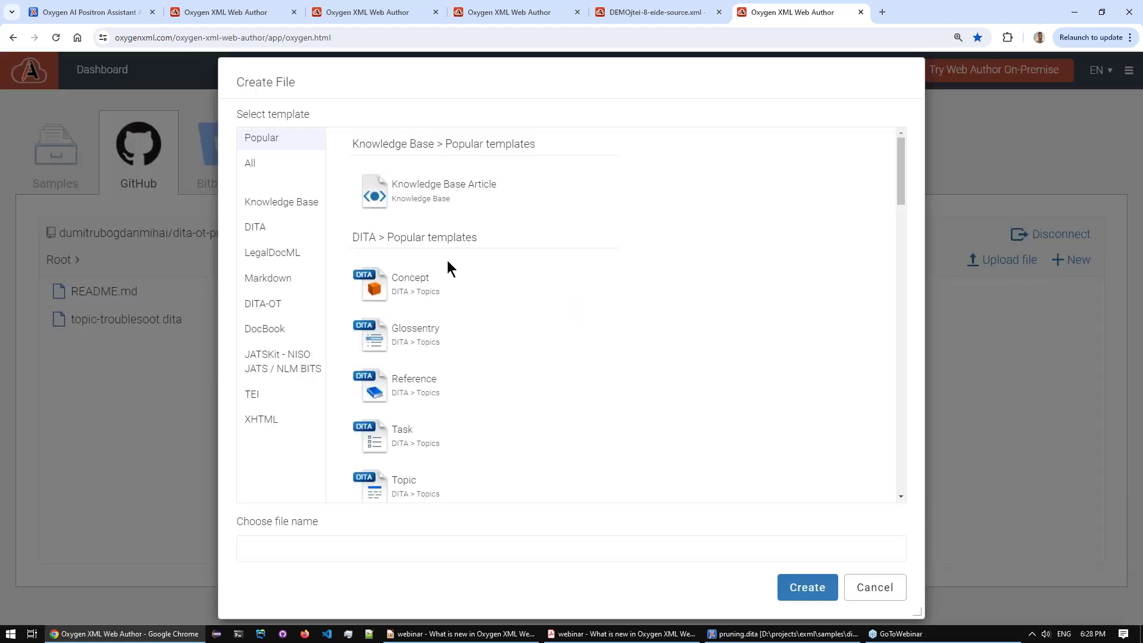
{"action": "scroll", "coordinate": [397, 398], "scroll_direction": "down", "scroll_amount": 2}
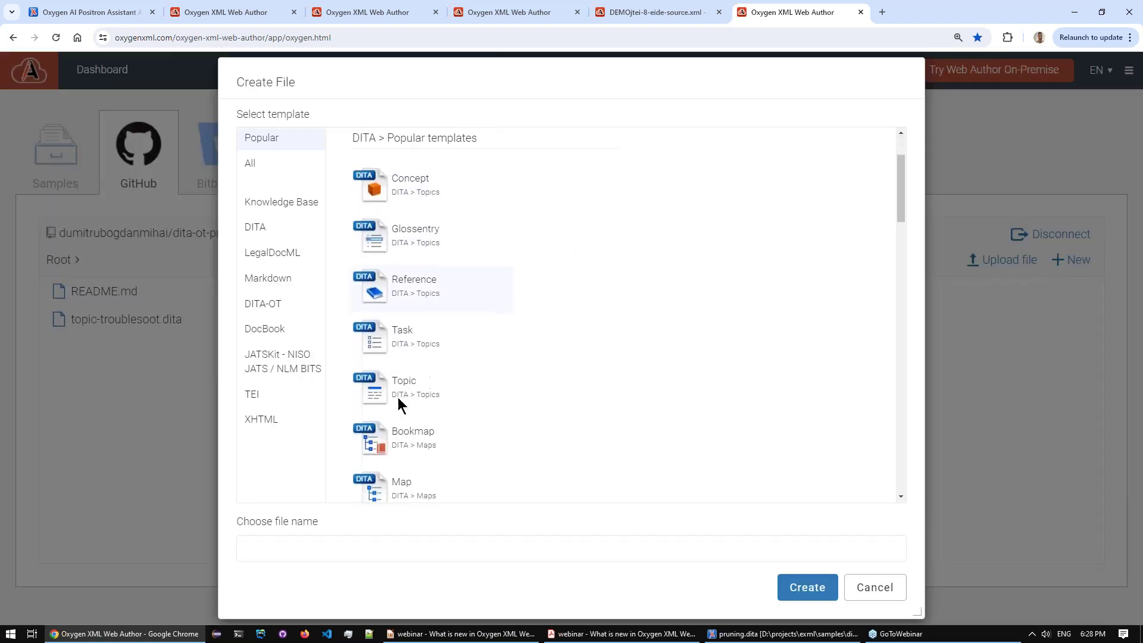
{"action": "scroll", "coordinate": [398, 404], "scroll_direction": "down", "scroll_amount": 2}
{"action": "left_click", "coordinate": [369, 400]}
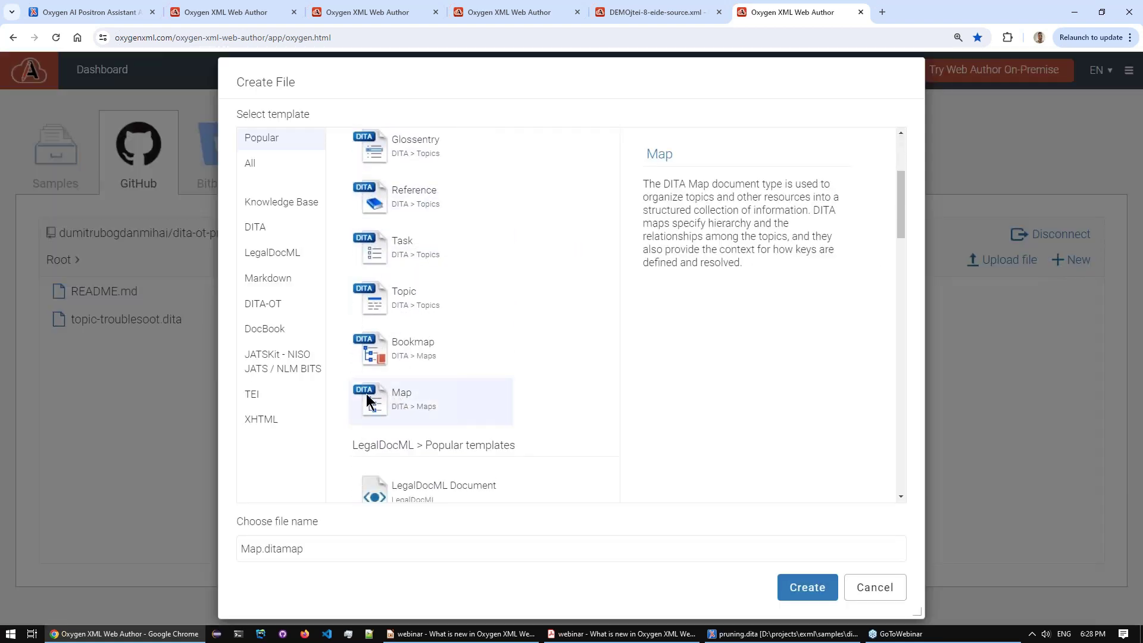
{"action": "left_click", "coordinate": [284, 542]}
{"action": "type", "text": "m"}
{"action": "key", "text": "Delete"}
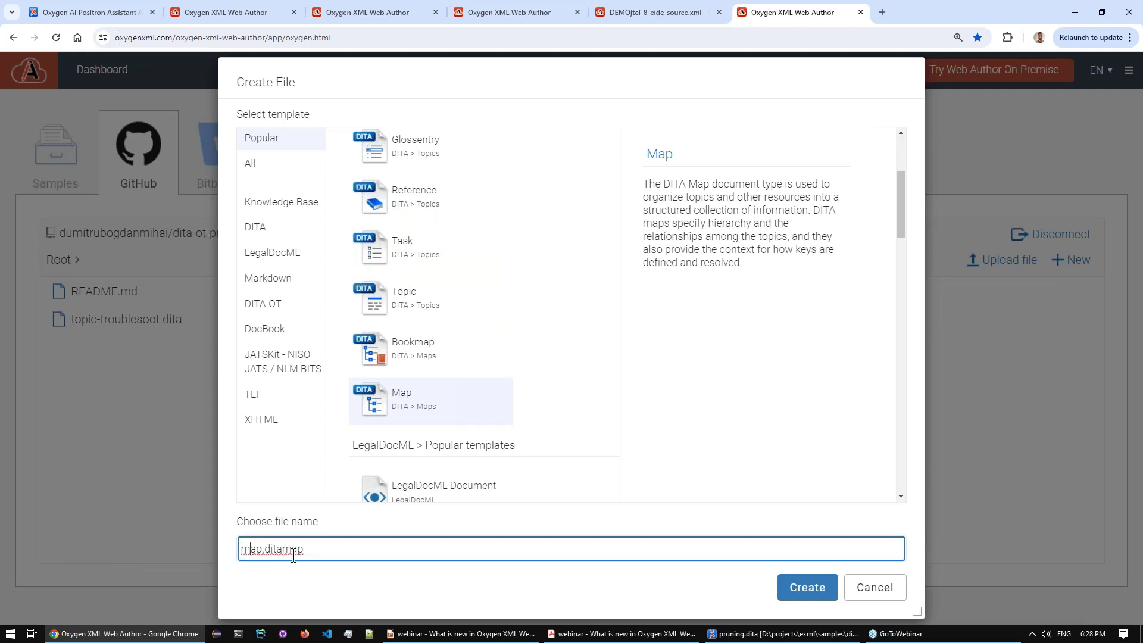
{"action": "left_click", "coordinate": [808, 587]}
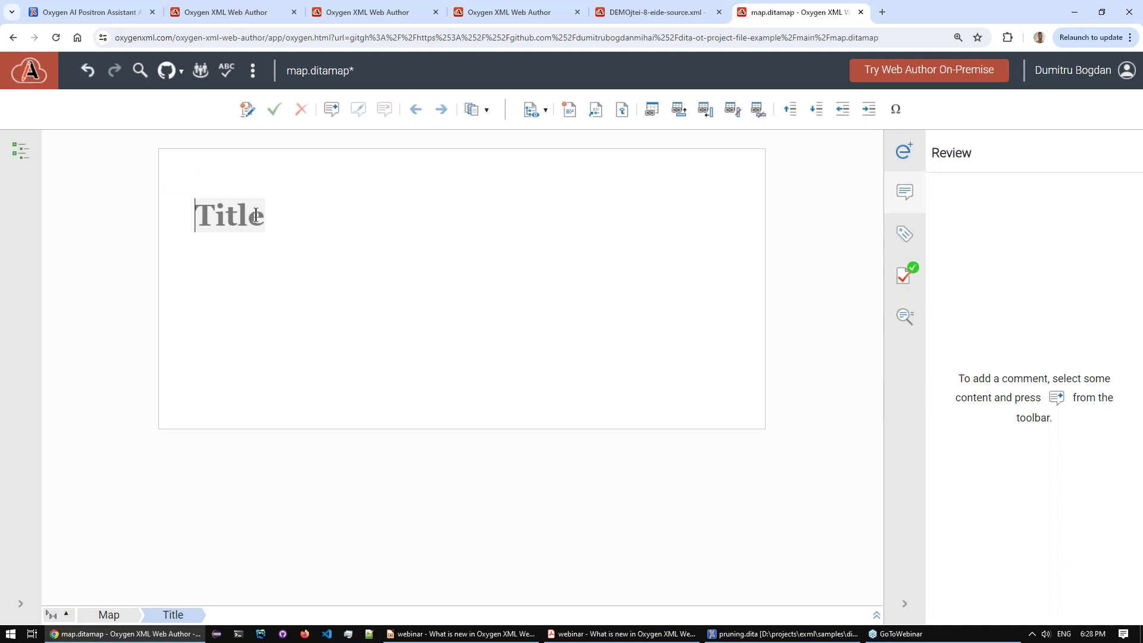
- Title the map "Military Phone X1000" and place the insertion point after the title
{"action": "type", "text": "Military"}
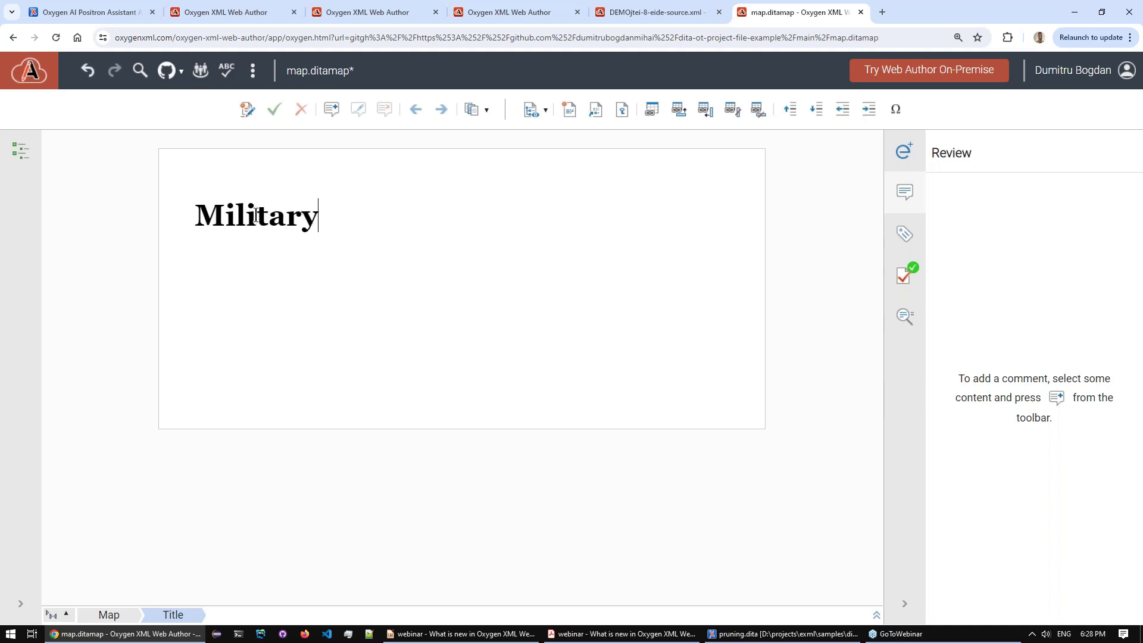
{"action": "type", "text": " Phone X"}
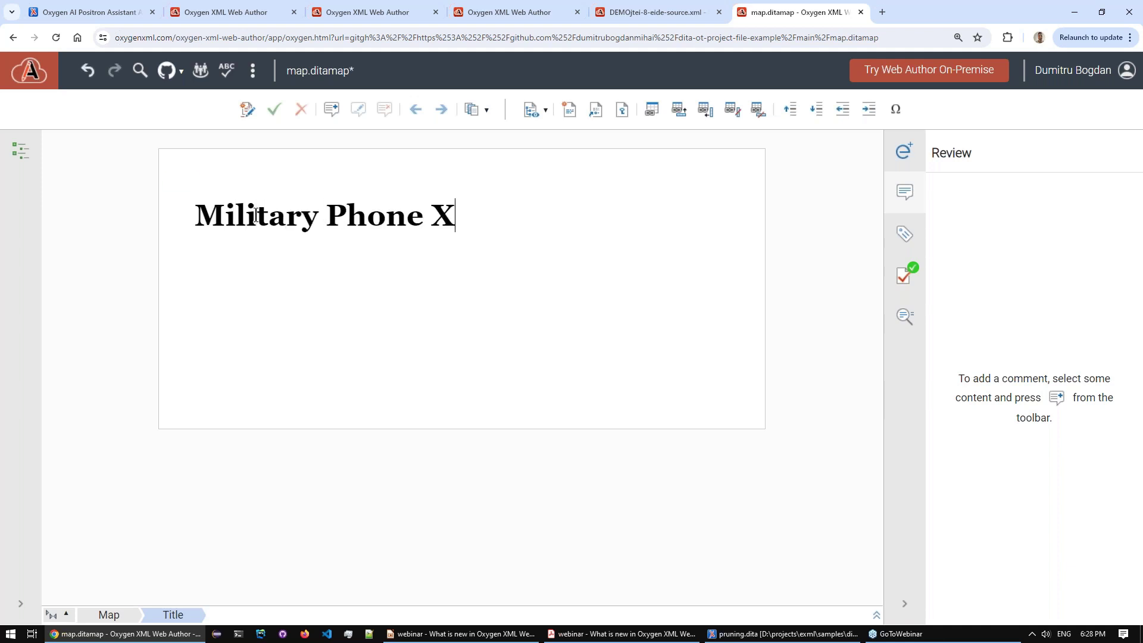
{"action": "type", "text": "1000"}
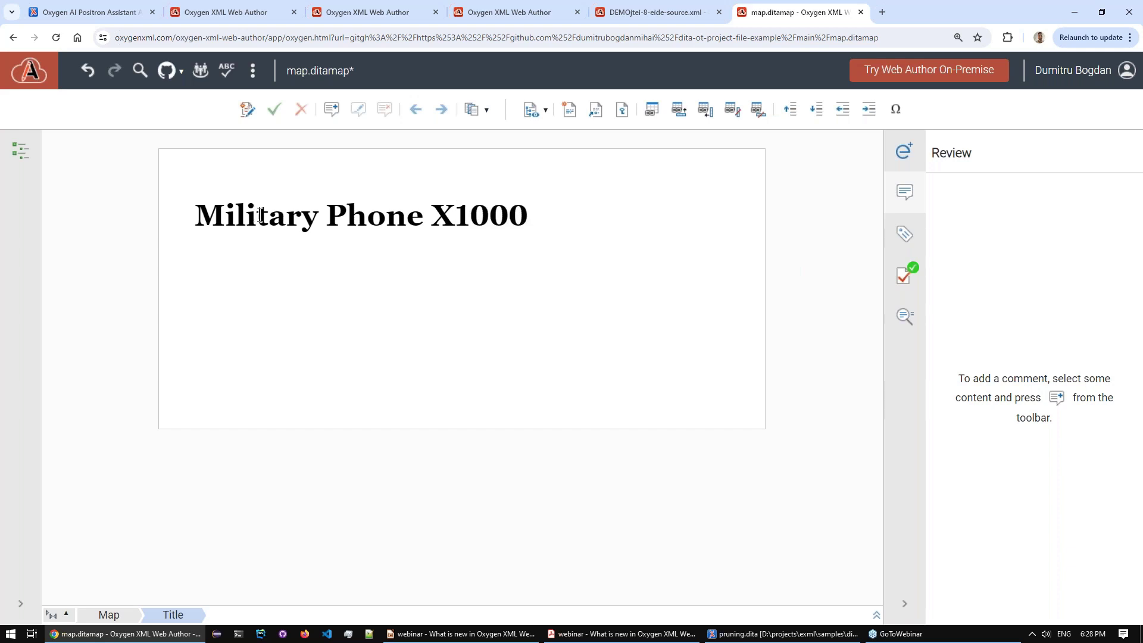
{"action": "key", "text": "Return"}
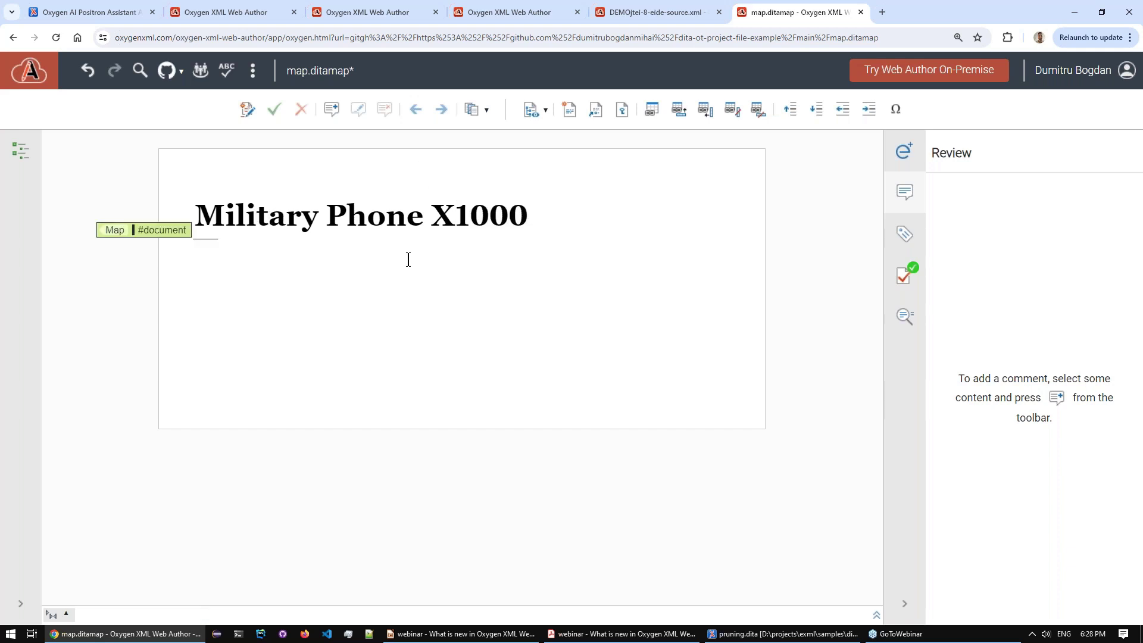
- Insert a reference to topic-troublesoot.dita below the map's title
{"action": "left_click", "coordinate": [586, 108]}
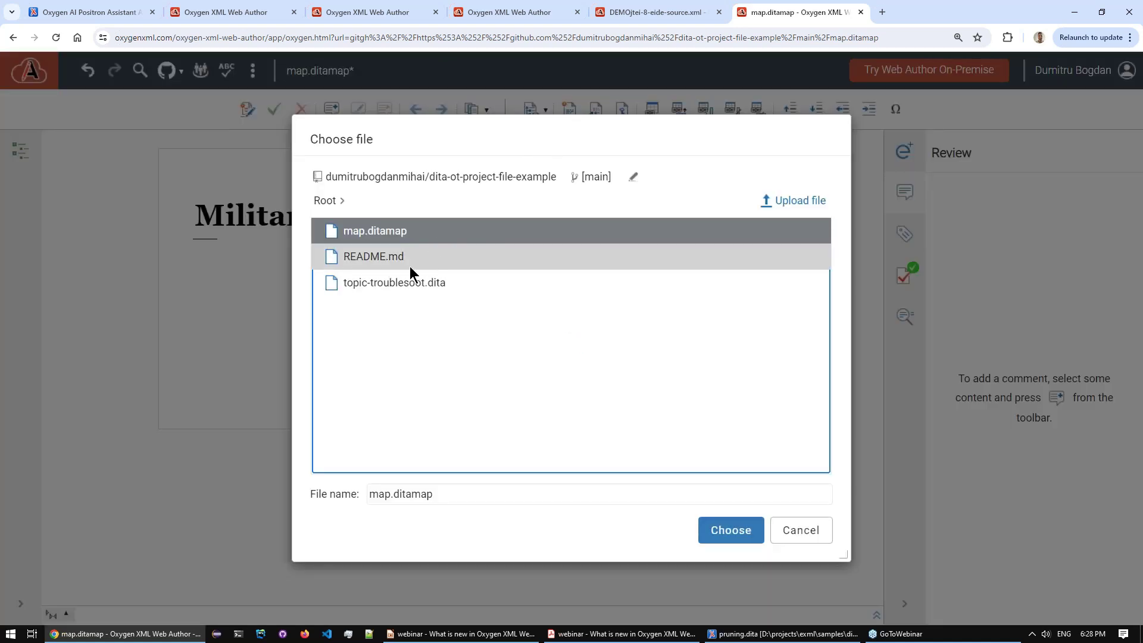
{"action": "left_click", "coordinate": [377, 280]}
{"action": "left_click", "coordinate": [741, 536]}
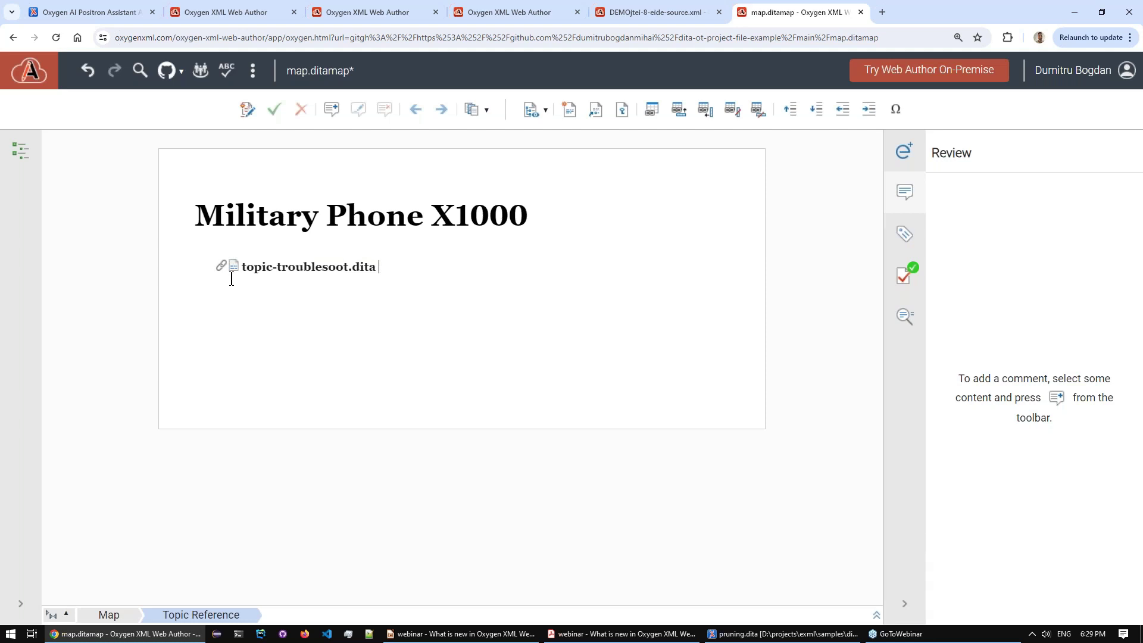
- Commit the map to the main branch and open the referenced topic topic-troublesoot.dita
{"action": "left_click", "coordinate": [163, 78]}
{"action": "left_click", "coordinate": [184, 100]}
{"action": "left_click", "coordinate": [692, 489]}
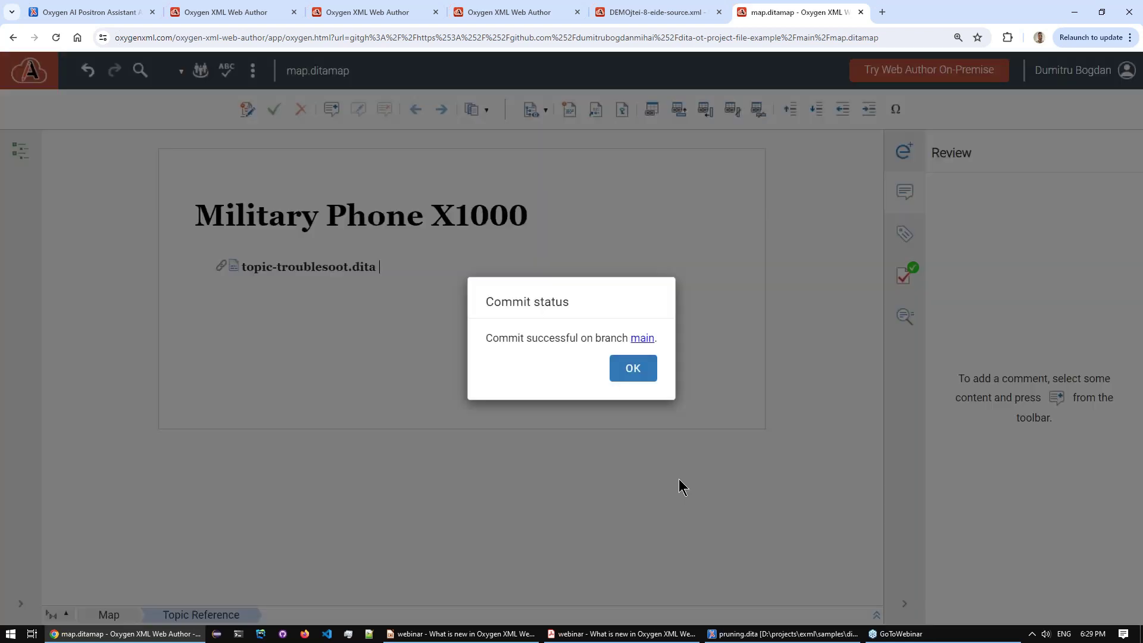
{"action": "left_click", "coordinate": [639, 380]}
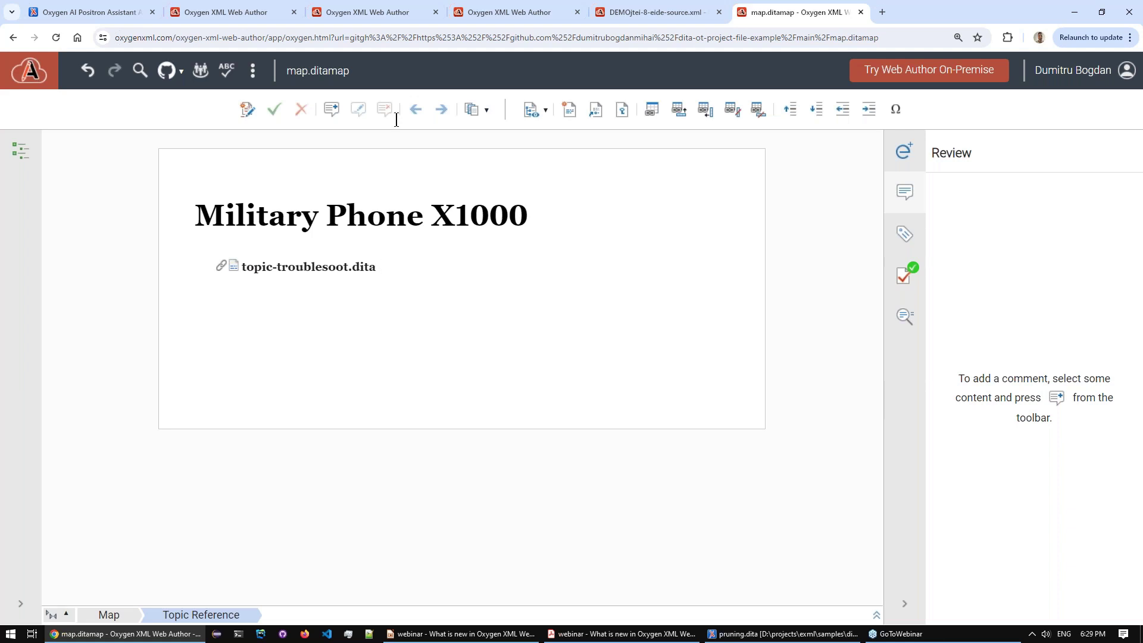
{"action": "left_click", "coordinate": [221, 266]}
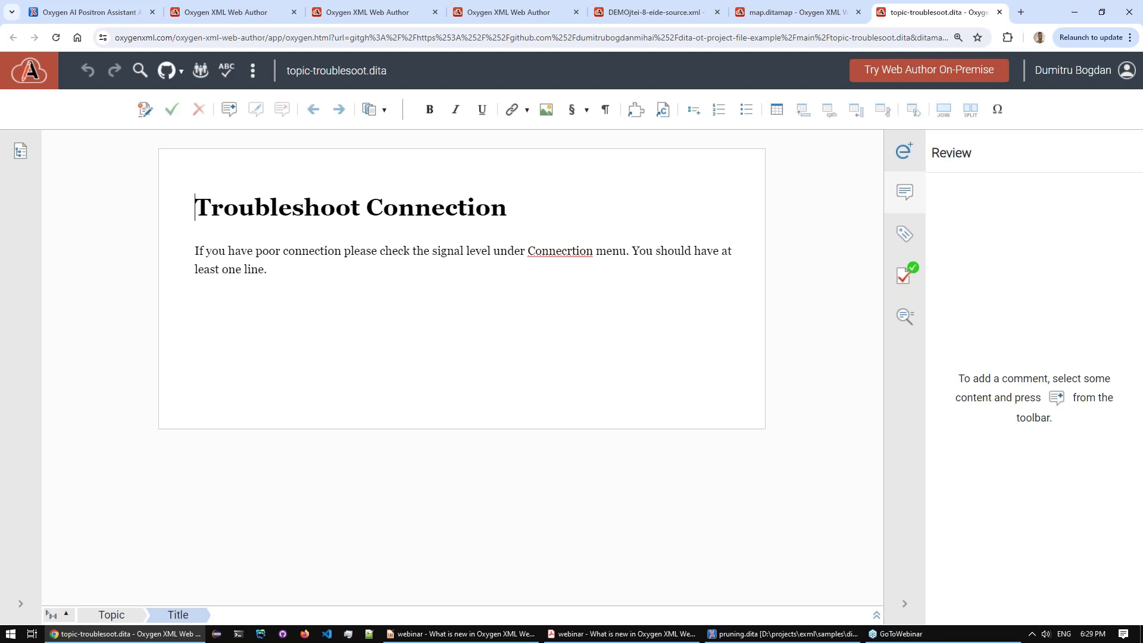
- Insert a section after the paragraph in the topic and title it "Advanced Troubleshoot"
{"action": "left_click", "coordinate": [450, 410]}
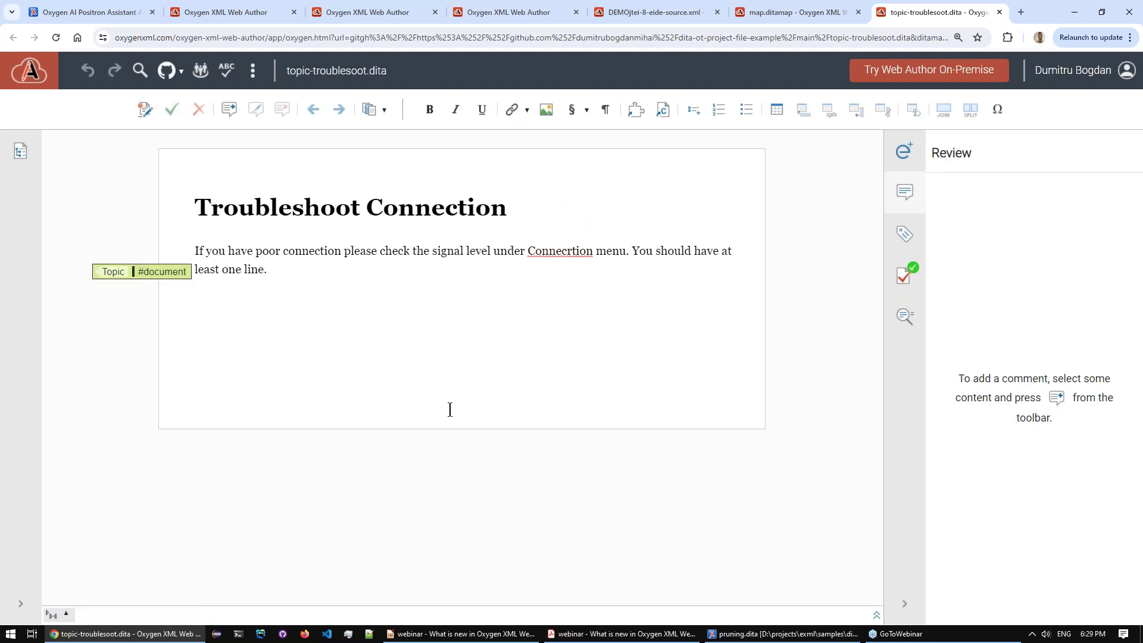
{"action": "key", "text": "Return"}
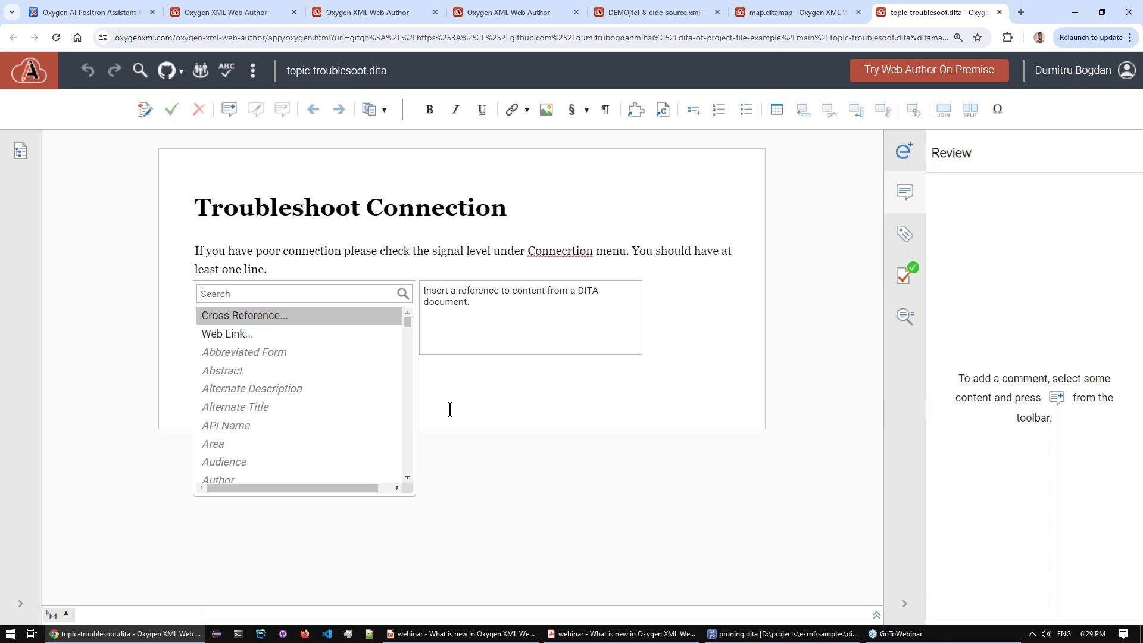
{"action": "type", "text": "sec"}
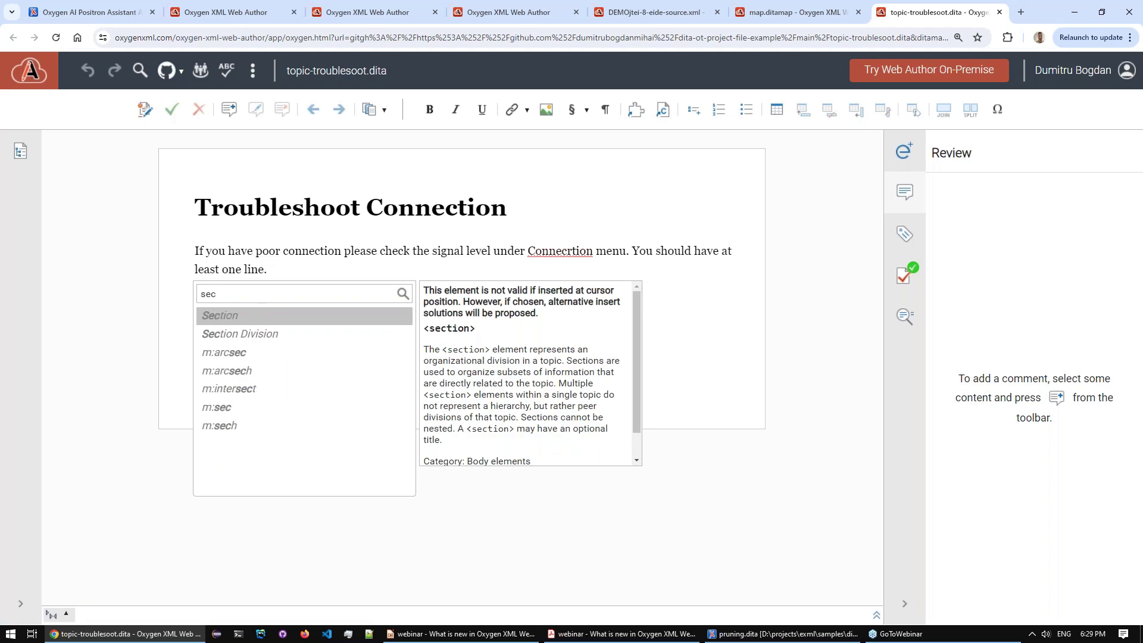
{"action": "key", "text": "Return"}
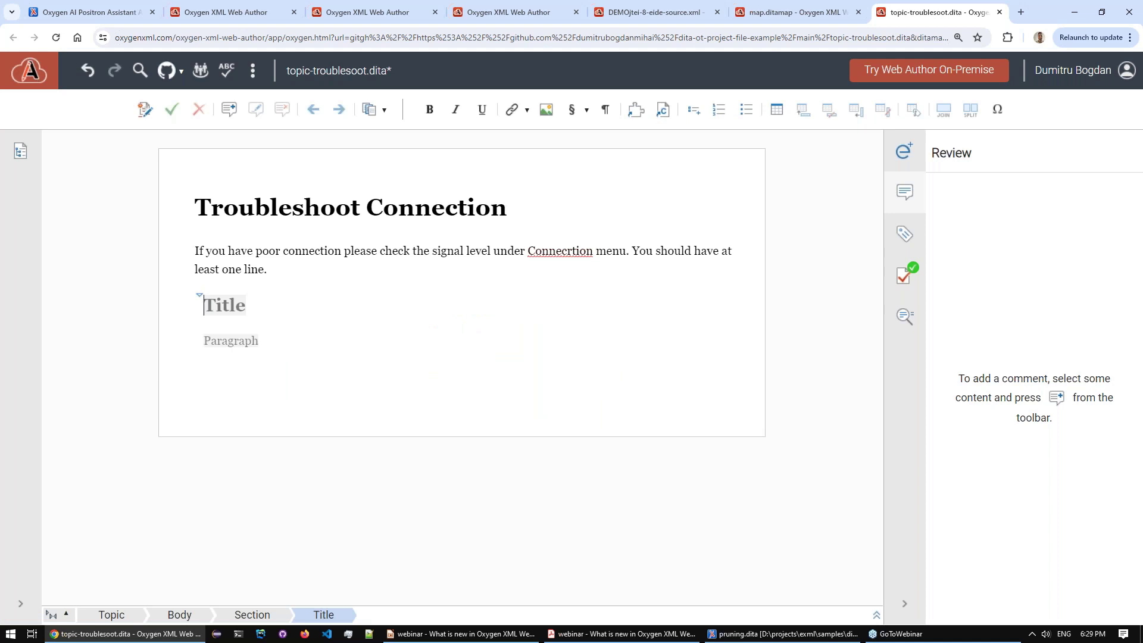
{"action": "type", "text": "Ad"}
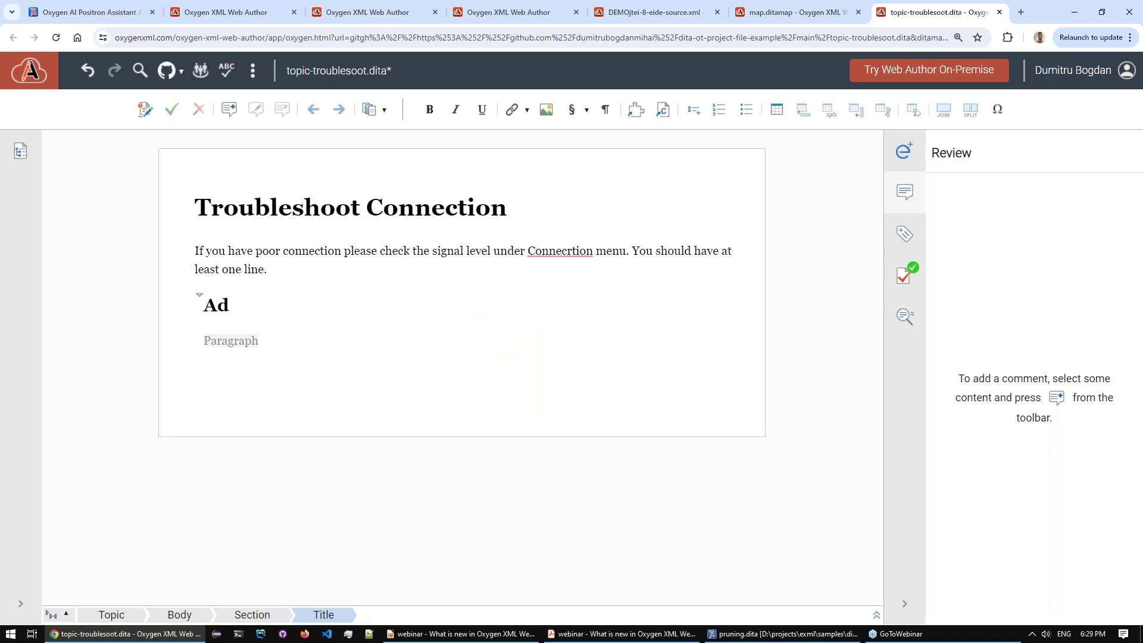
{"action": "type", "text": "vanced Troubleshoot"}
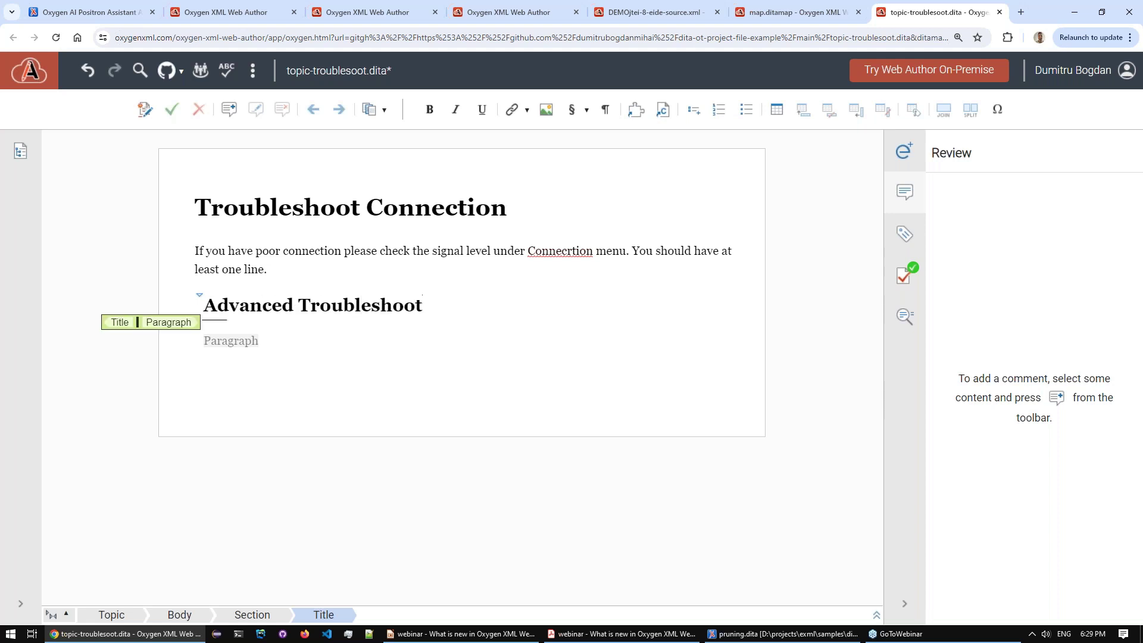
- Write the section's paragraph: "To see the exact amount of signal see the Advanced secret menu and Connection Details section. It should be over 122 dbmv."
{"action": "key", "text": "Down"}
{"action": "type", "text": "T"}
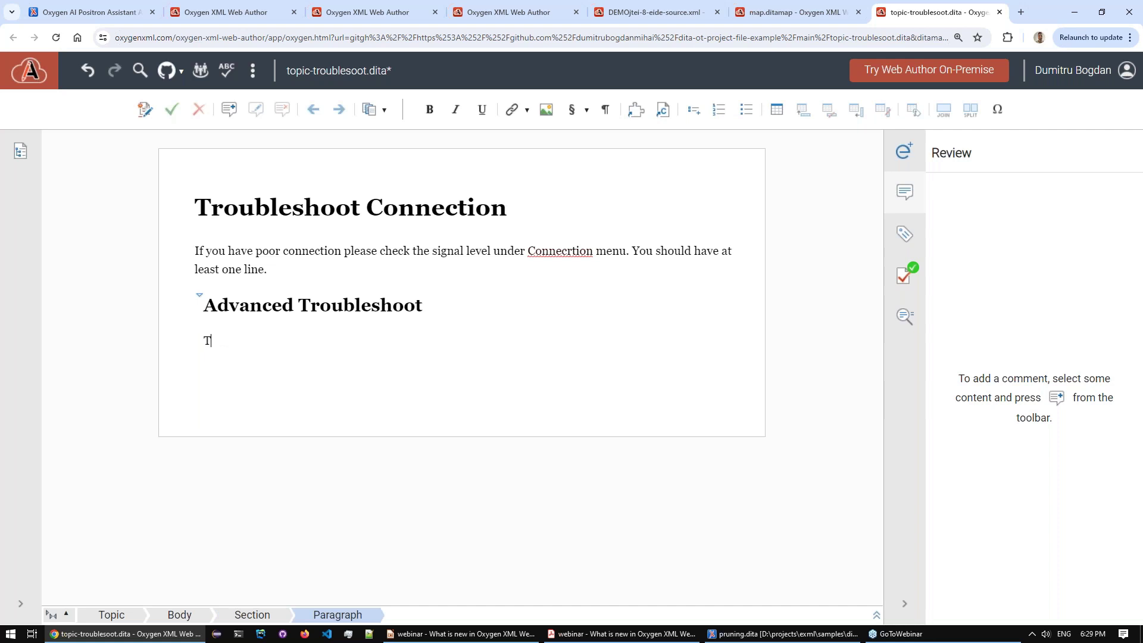
{"action": "type", "text": "o see the exact"}
{"action": "key", "text": "ctrl+BackSpace"}
{"action": "type", "text": "exact amount"}
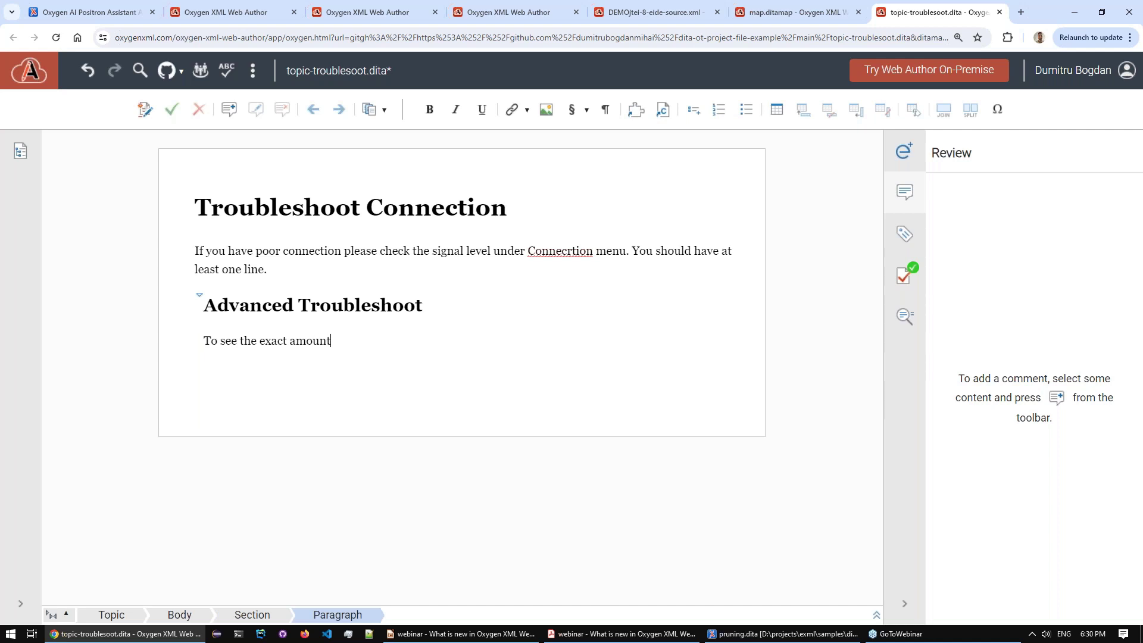
{"action": "type", "text": " of signal see the Advanced secret me"}
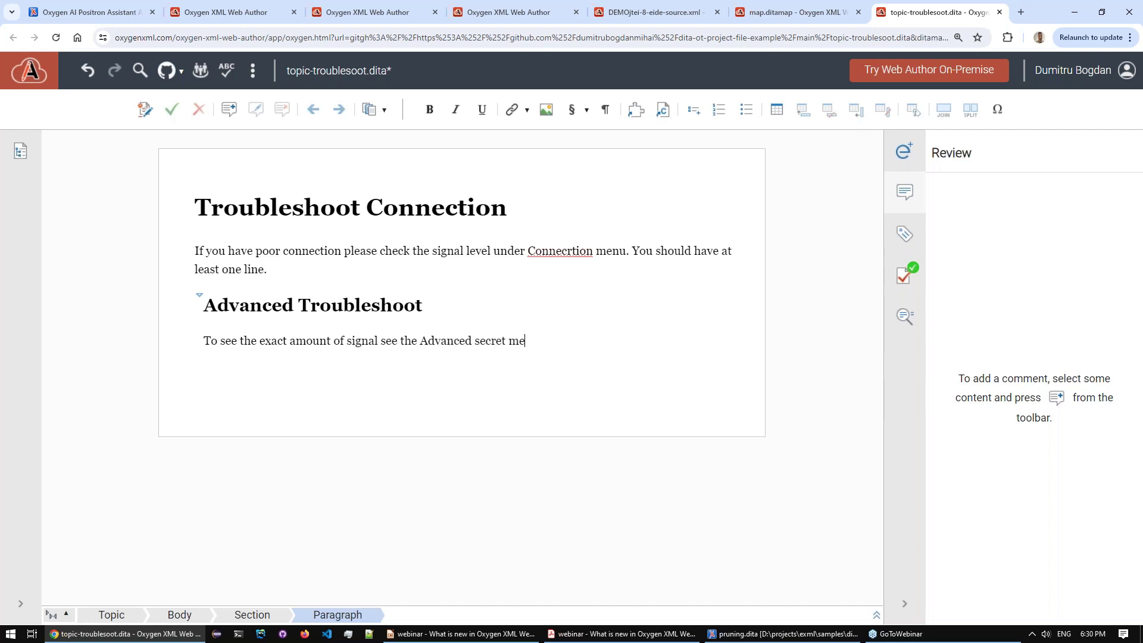
{"action": "type", "text": "nu and Connection Details section."}
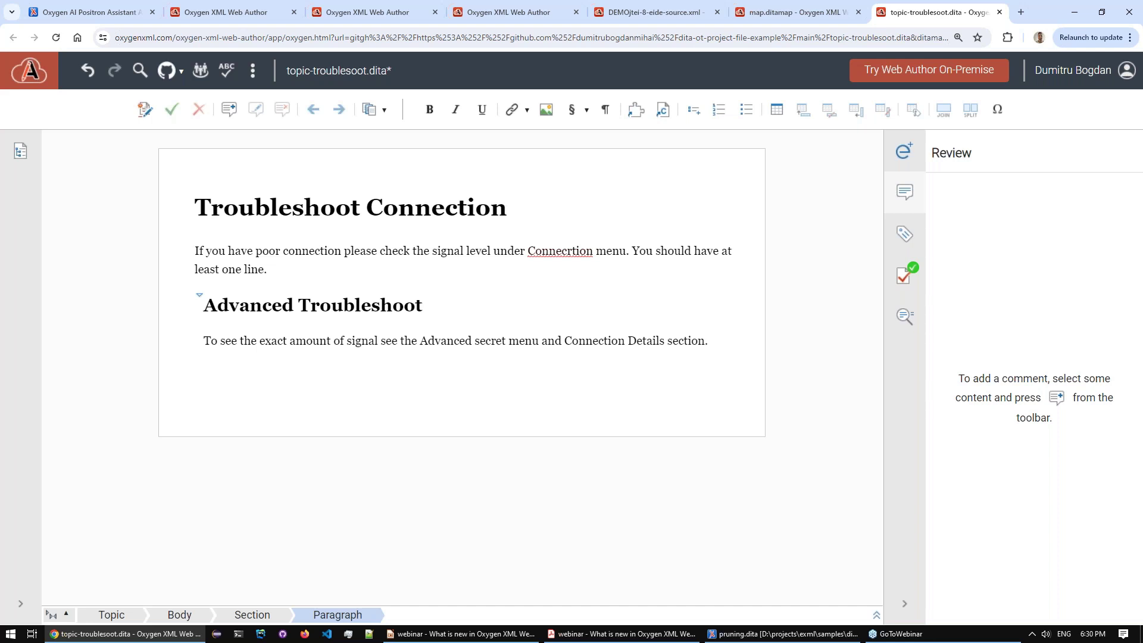
{"action": "type", "text": " It should be over "}
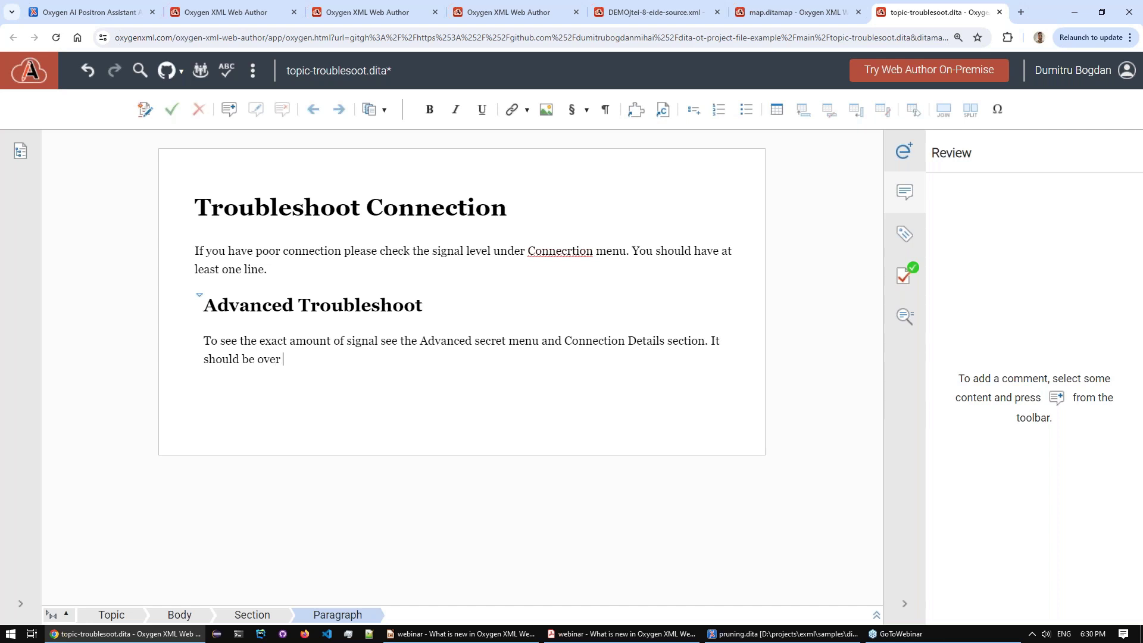
{"action": "type", "text": "12"}
{"action": "type", "text": "2"}
{"action": "type", "text": " db"}
{"action": "type", "text": "mv/"}
- Commit the edited troubleshooting topic to the main branch
{"action": "key", "text": "ctrl+s"}
{"action": "left_click", "coordinate": [699, 476]}
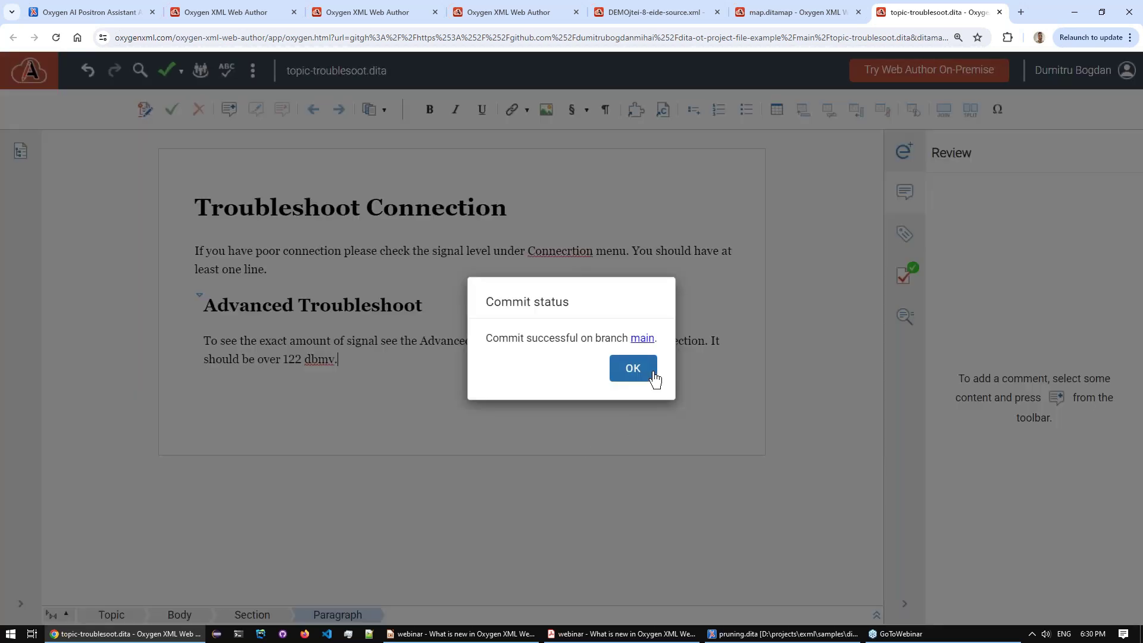
{"action": "left_click", "coordinate": [654, 376]}
- Examine the profiling attributes and values available for the Advanced Troubleshoot section without applying any
{"action": "left_click", "coordinate": [258, 612]}
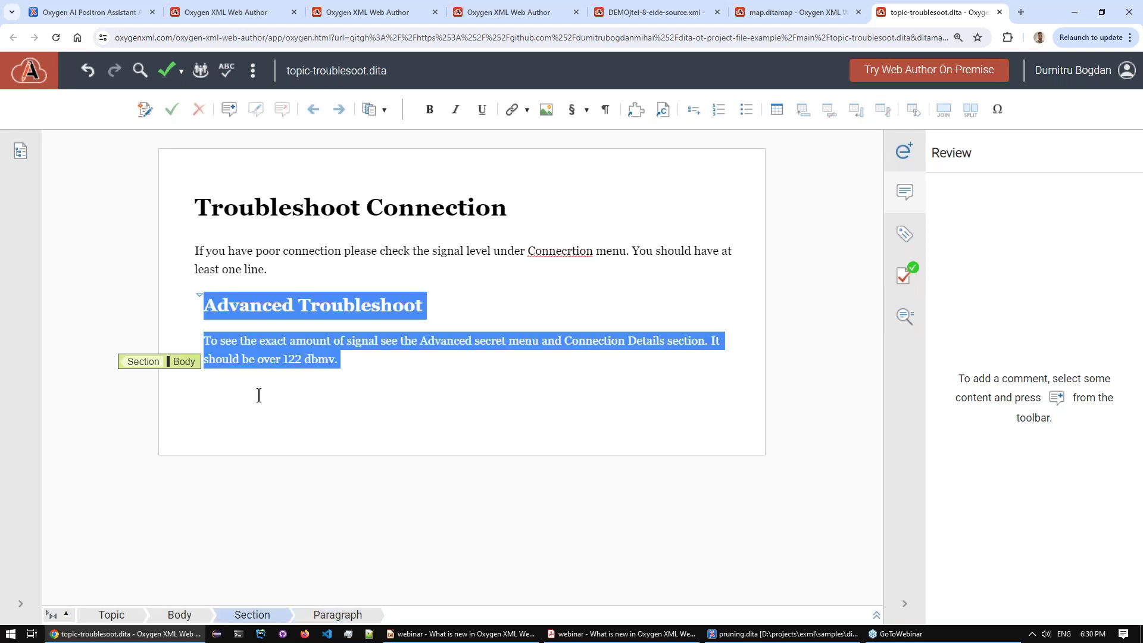
{"action": "right_click", "coordinate": [240, 313]}
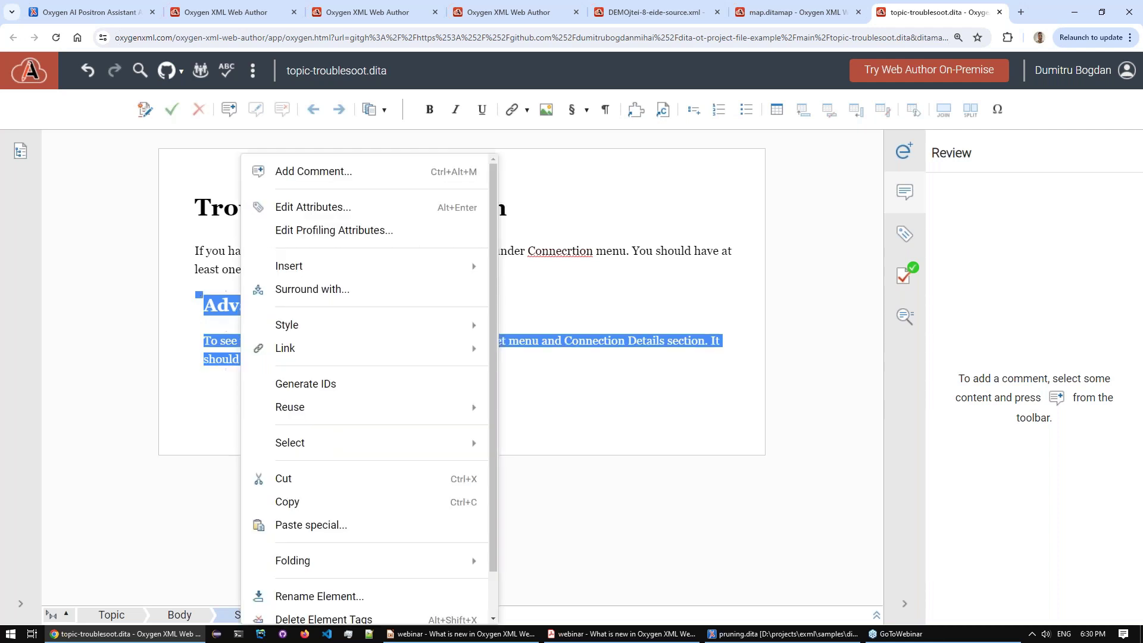
{"action": "left_click", "coordinate": [284, 241]}
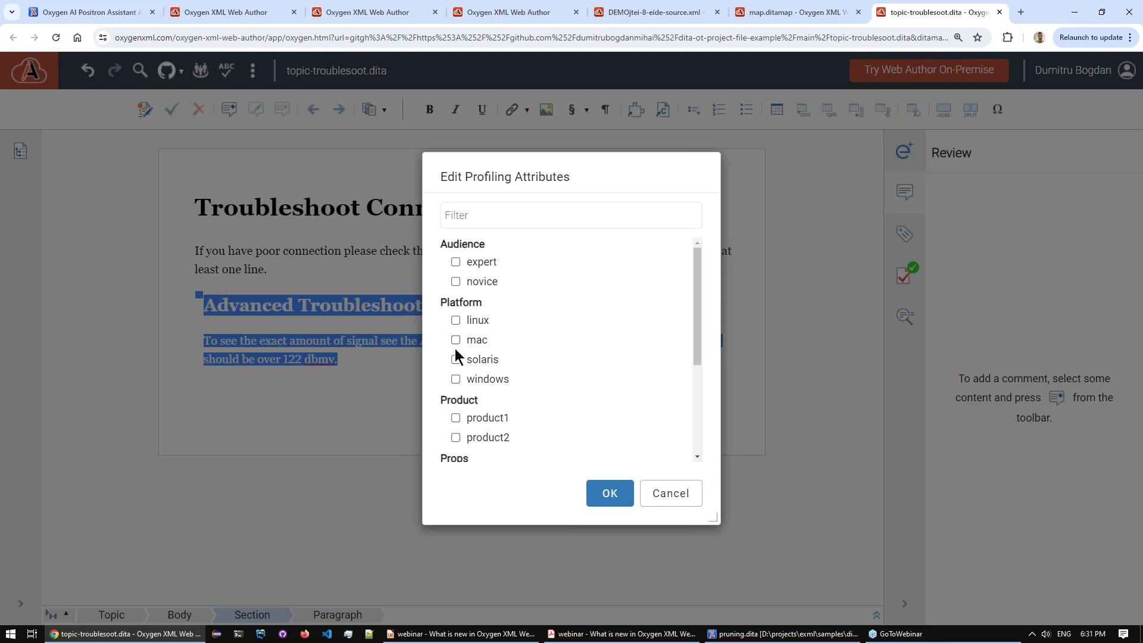
{"action": "left_click", "coordinate": [671, 494]}
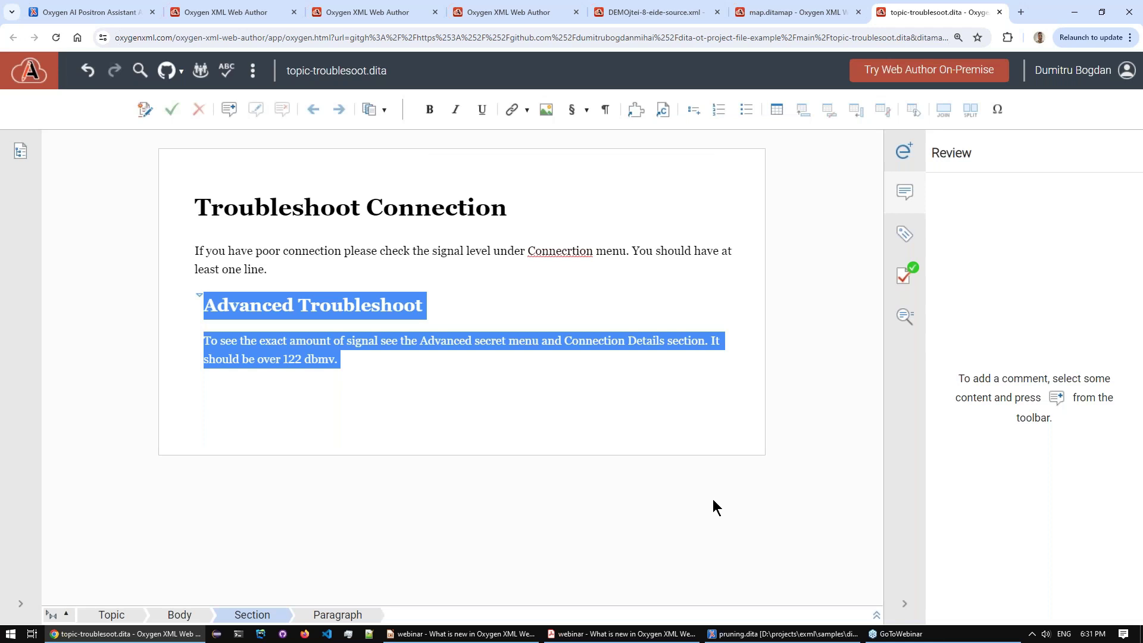
- Return to the repository dashboard and start a new file from the DITA Subject Scheme template, searching the templates for "subject"
{"action": "left_click", "coordinate": [31, 88]}
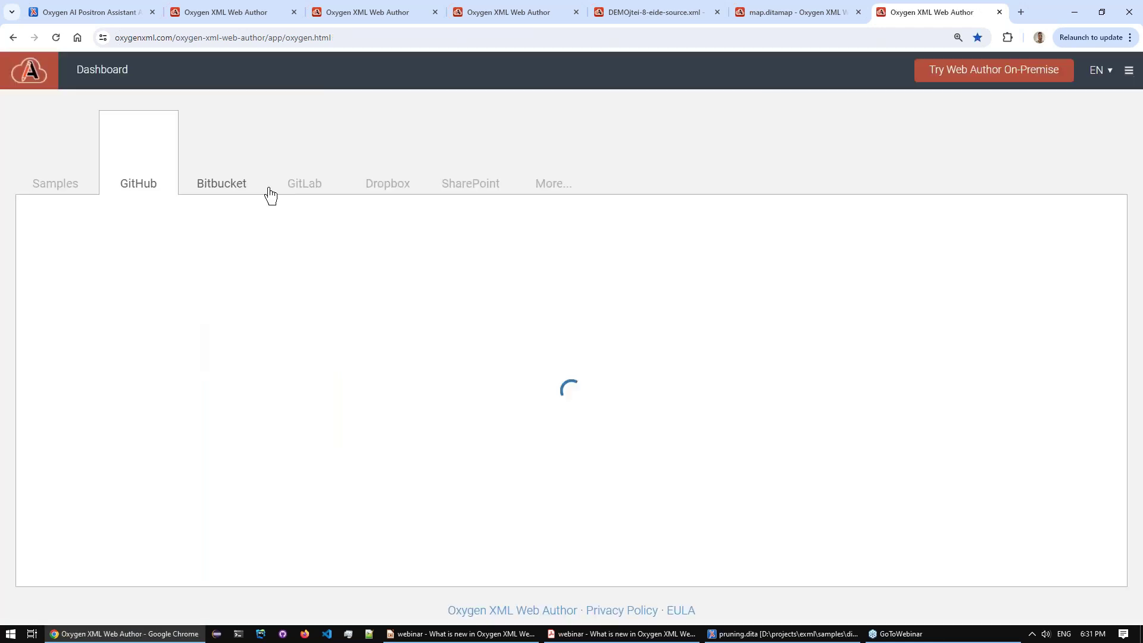
{"action": "left_click", "coordinate": [1061, 268]}
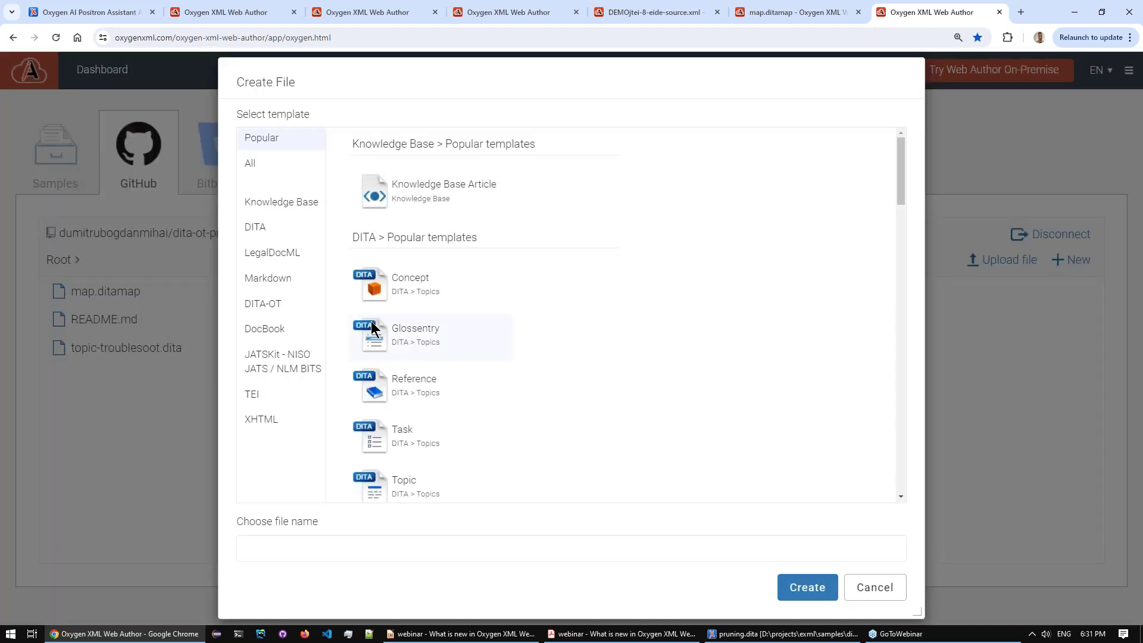
{"action": "left_click", "coordinate": [281, 235]}
{"action": "scroll", "coordinate": [398, 437], "scroll_direction": "down", "scroll_amount": 8}
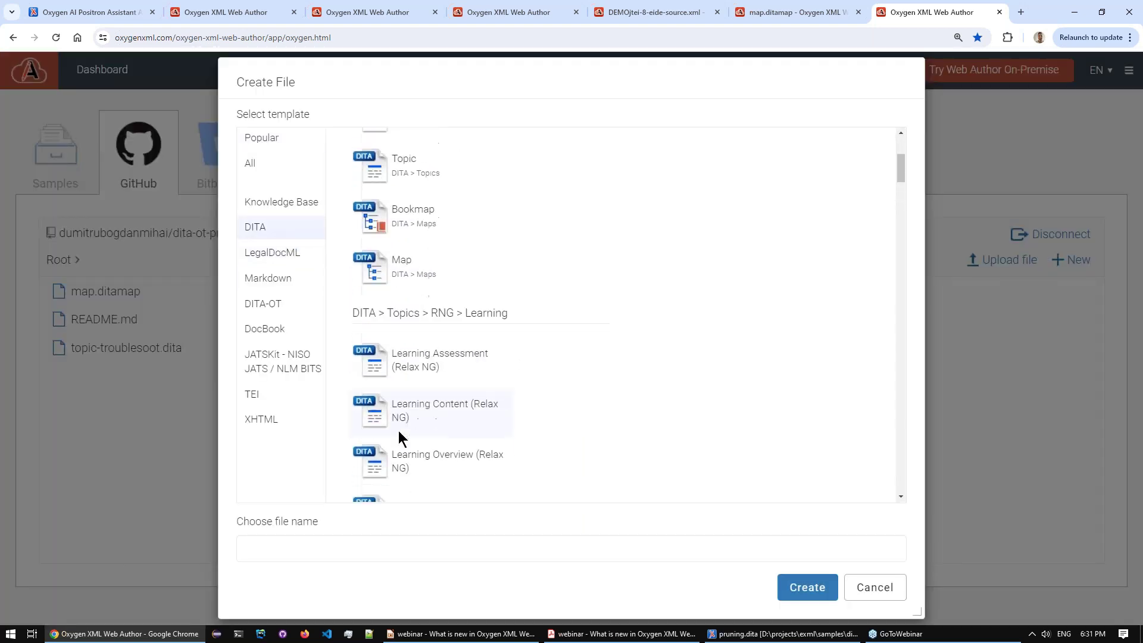
{"action": "scroll", "coordinate": [398, 431], "scroll_direction": "down", "scroll_amount": 9}
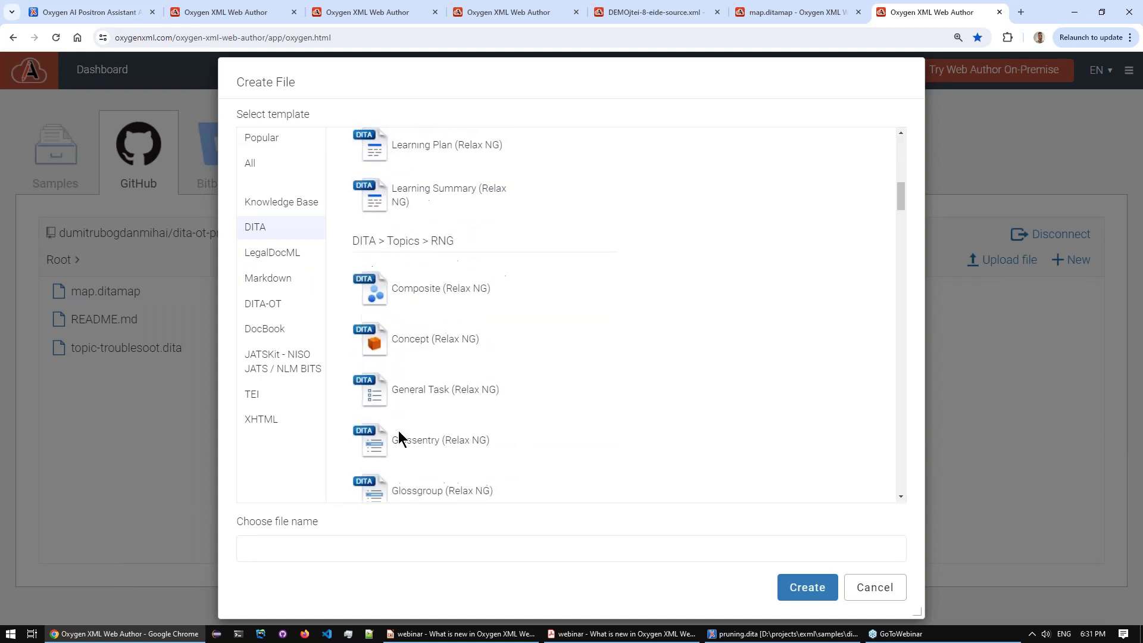
{"action": "key", "text": "ctrl+f"}
{"action": "type", "text": "s"}
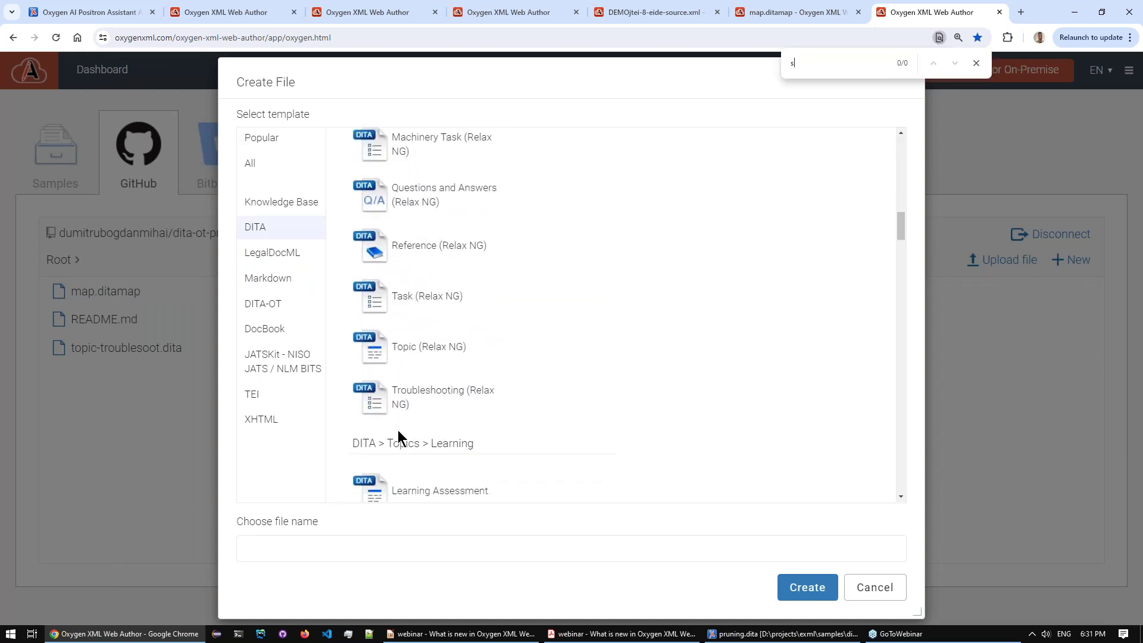
{"action": "type", "text": "ubject"}
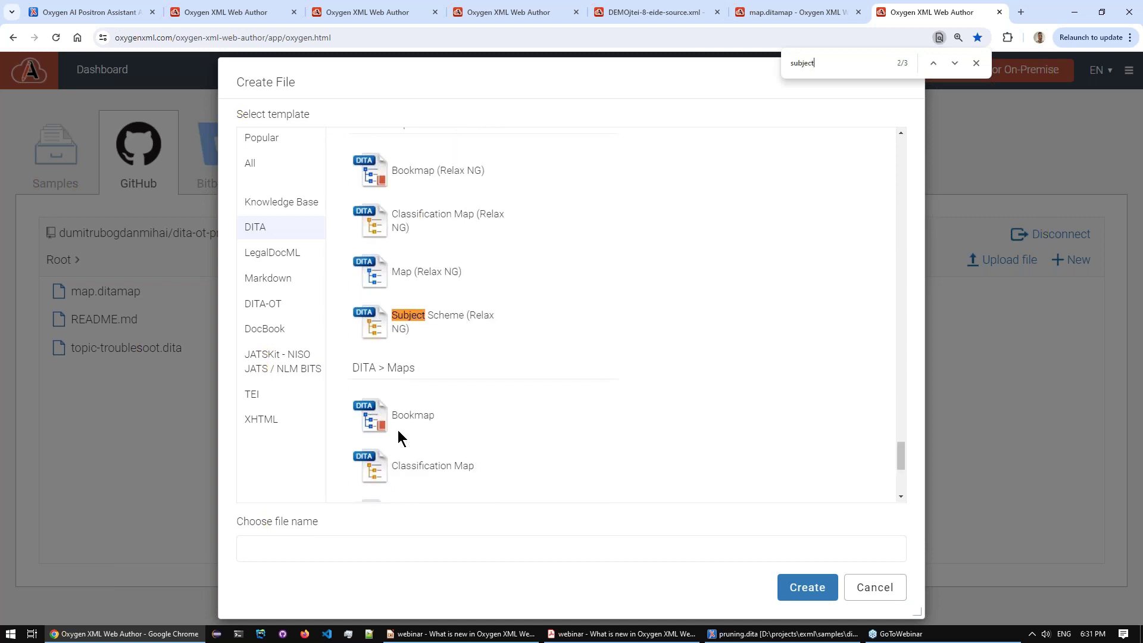
{"action": "key", "text": "Return"}
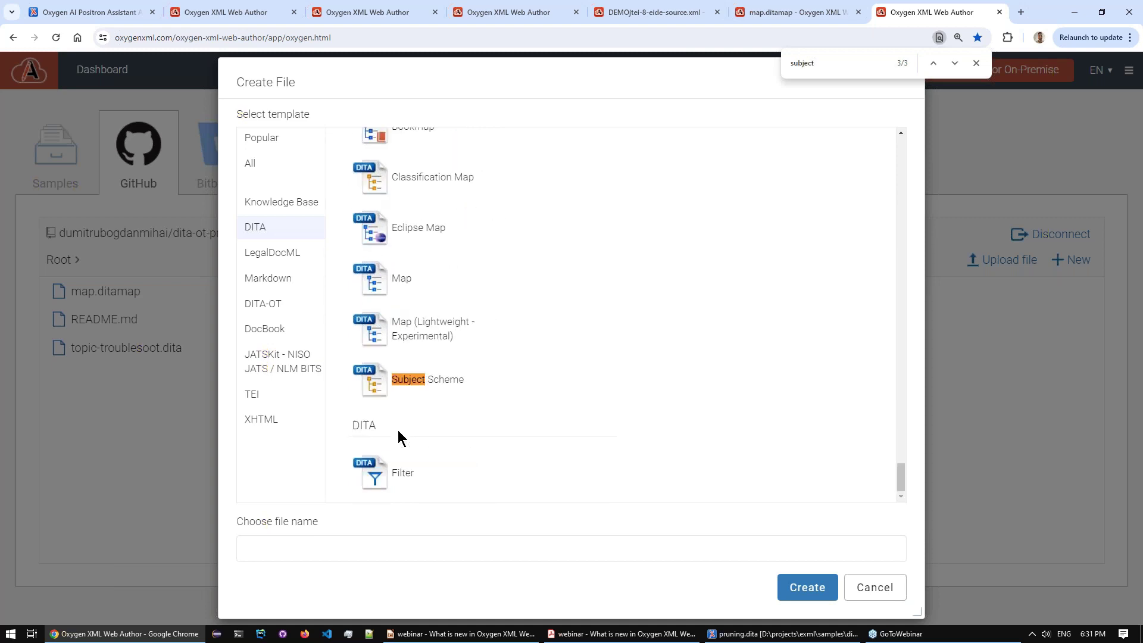
{"action": "left_click", "coordinate": [439, 374]}
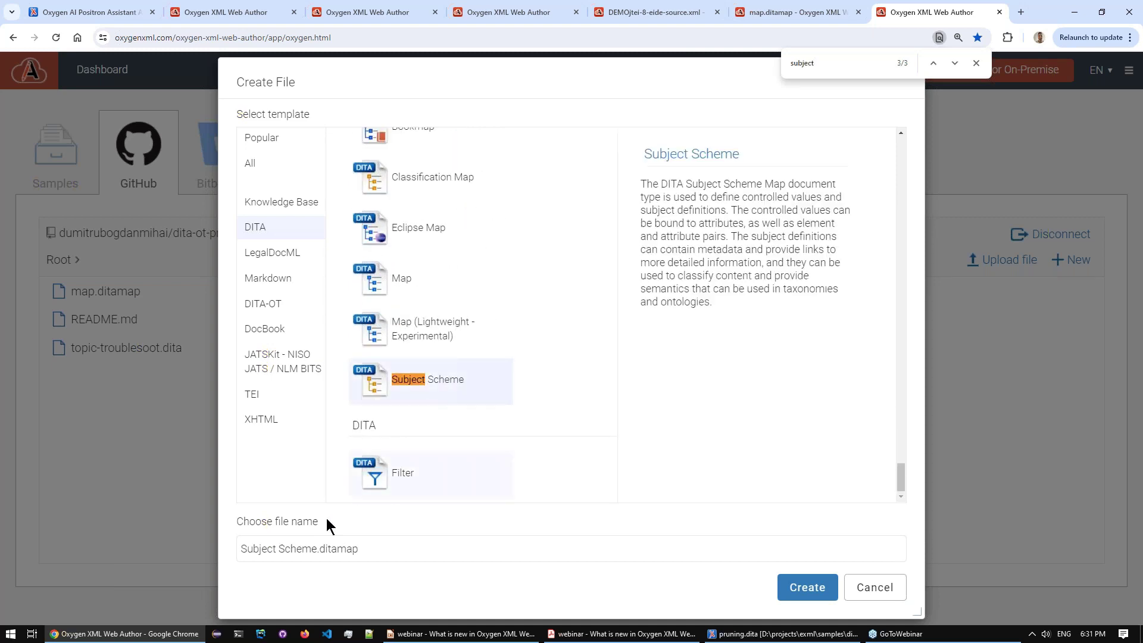
- Name the new file subject-scheme.ditamap and create it
{"action": "left_click", "coordinate": [285, 546]}
{"action": "key", "text": "Home"}
{"action": "key", "text": "Delete"}
{"action": "key", "text": "Delete"}
{"action": "type", "text": "su"}
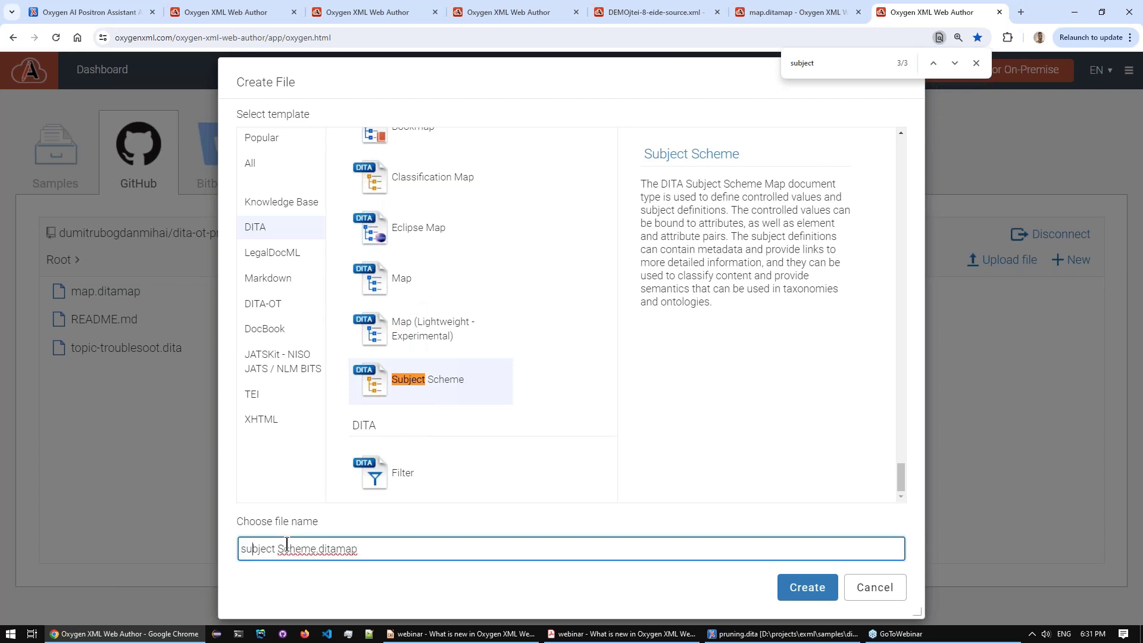
{"action": "key", "text": "BackSpace"}
{"action": "type", "text": "-"}
{"action": "key", "text": "Delete"}
{"action": "type", "text": "s"}
{"action": "left_click", "coordinate": [801, 586]}
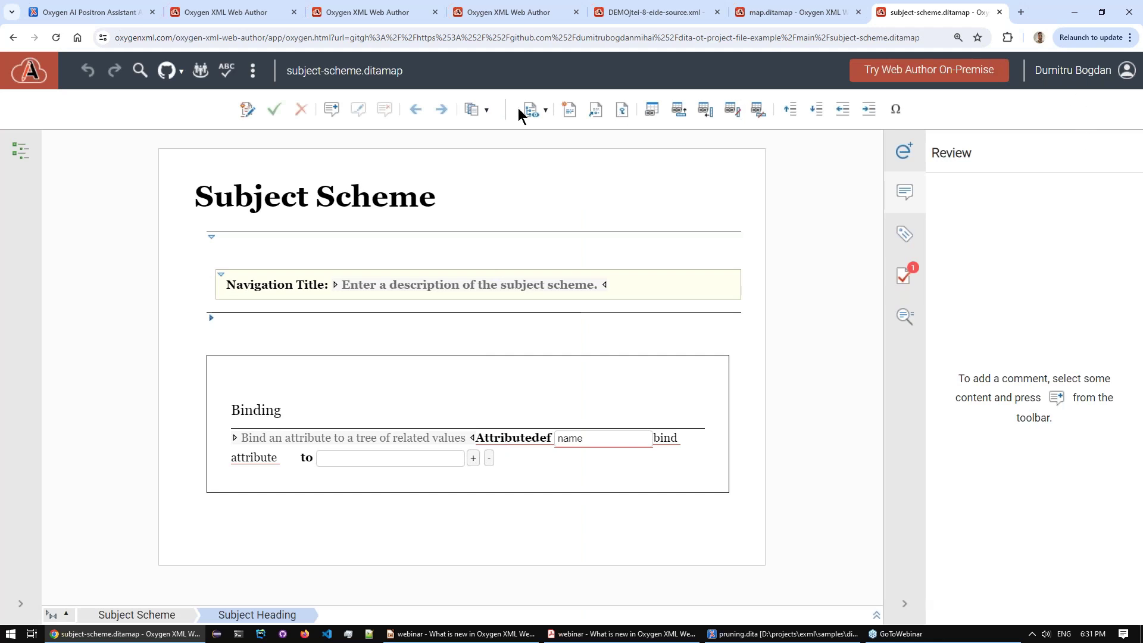
- Open the DITA Profiling sample from a separate dashboard and open its Phone Guide User Manual Controlled Values subject scheme map
{"action": "left_click", "coordinate": [26, 70]}
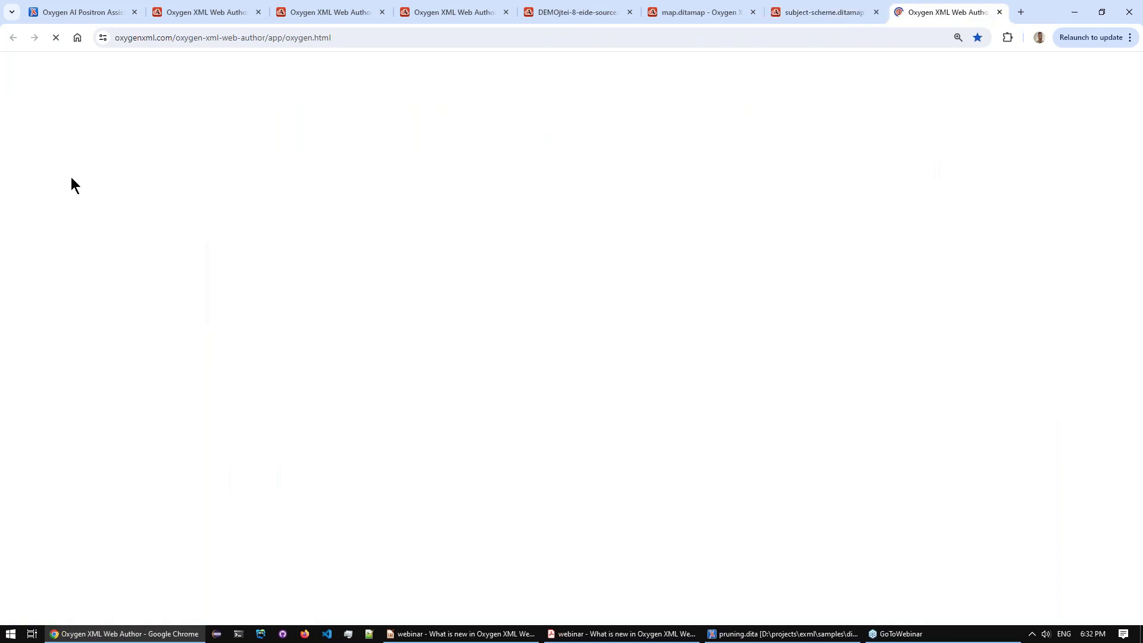
{"action": "left_click", "coordinate": [53, 177]}
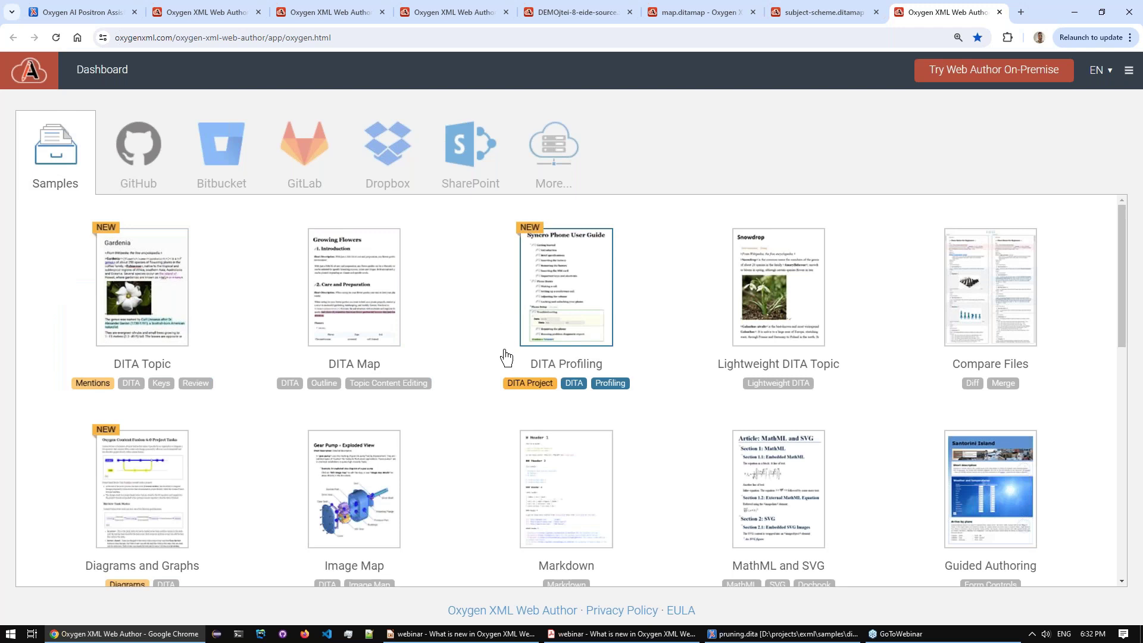
{"action": "left_click", "coordinate": [574, 306]}
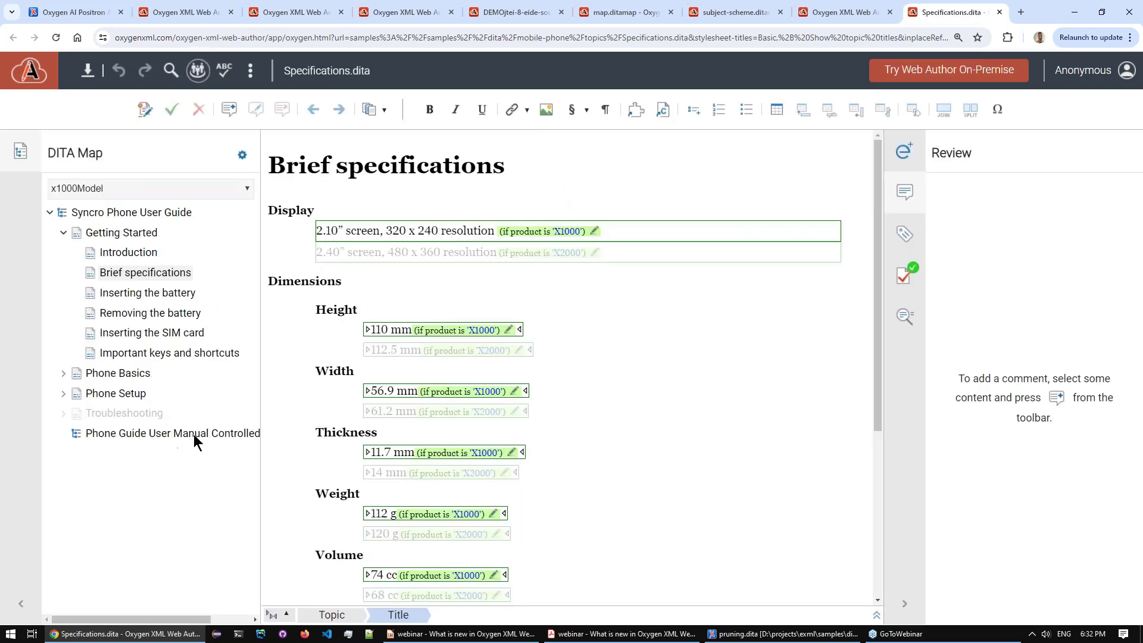
{"action": "left_click", "coordinate": [135, 435]}
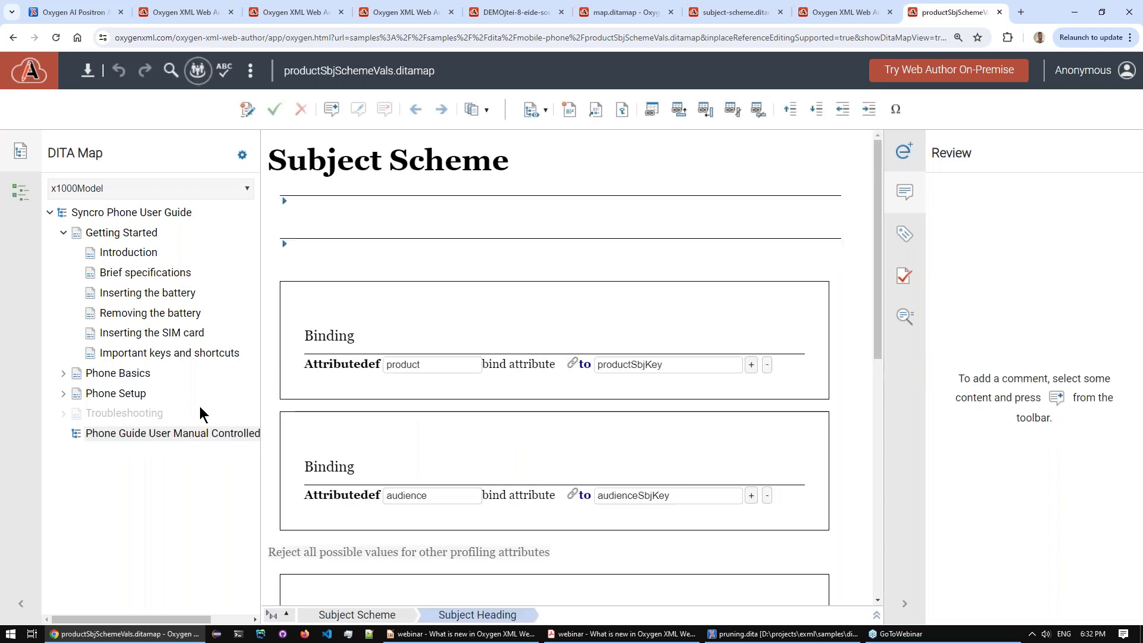
- Copy the entire XML source of the sample map productSbjSchemeVals.ditamap and close the sample
{"action": "left_click", "coordinate": [250, 71]}
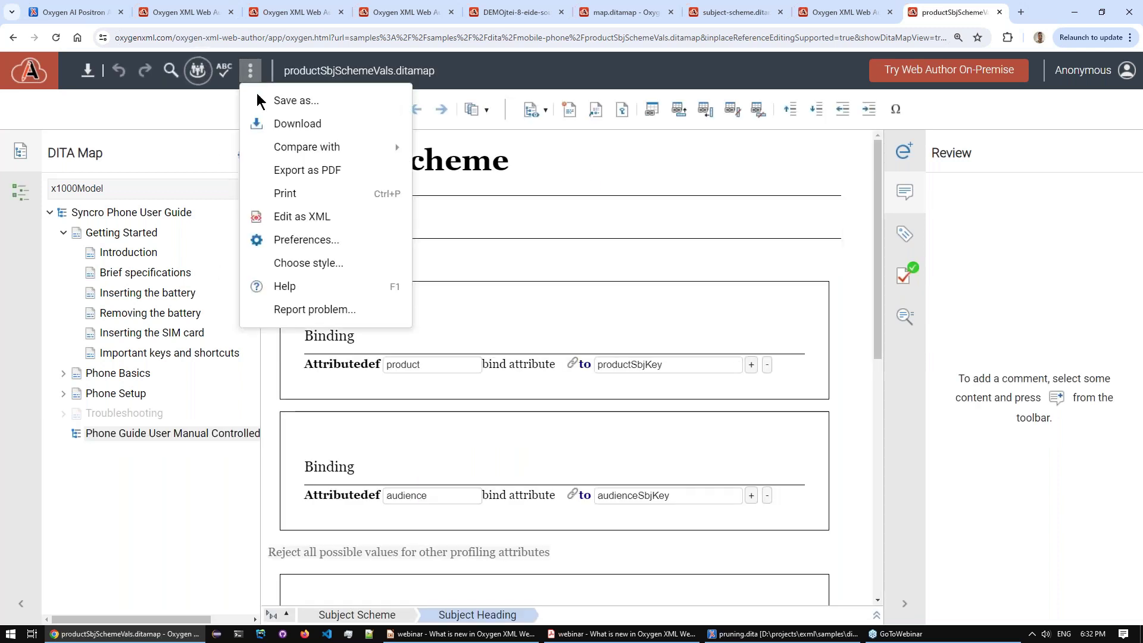
{"action": "left_click", "coordinate": [262, 213]}
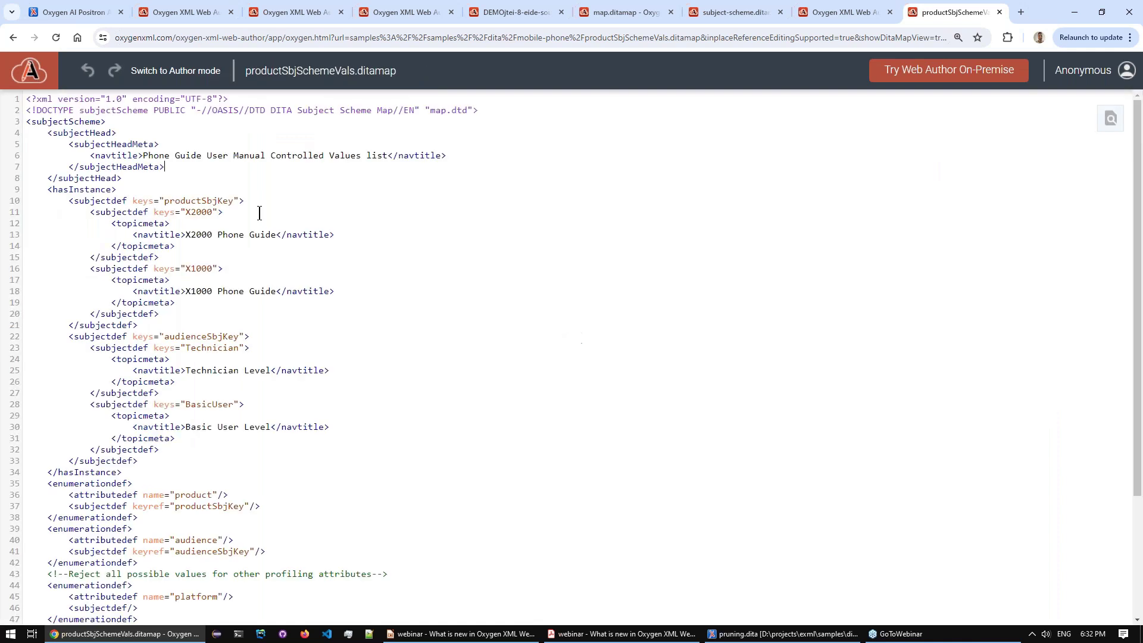
{"action": "scroll", "coordinate": [218, 360], "scroll_direction": "down", "scroll_amount": 3}
{"action": "left_click", "coordinate": [207, 355]}
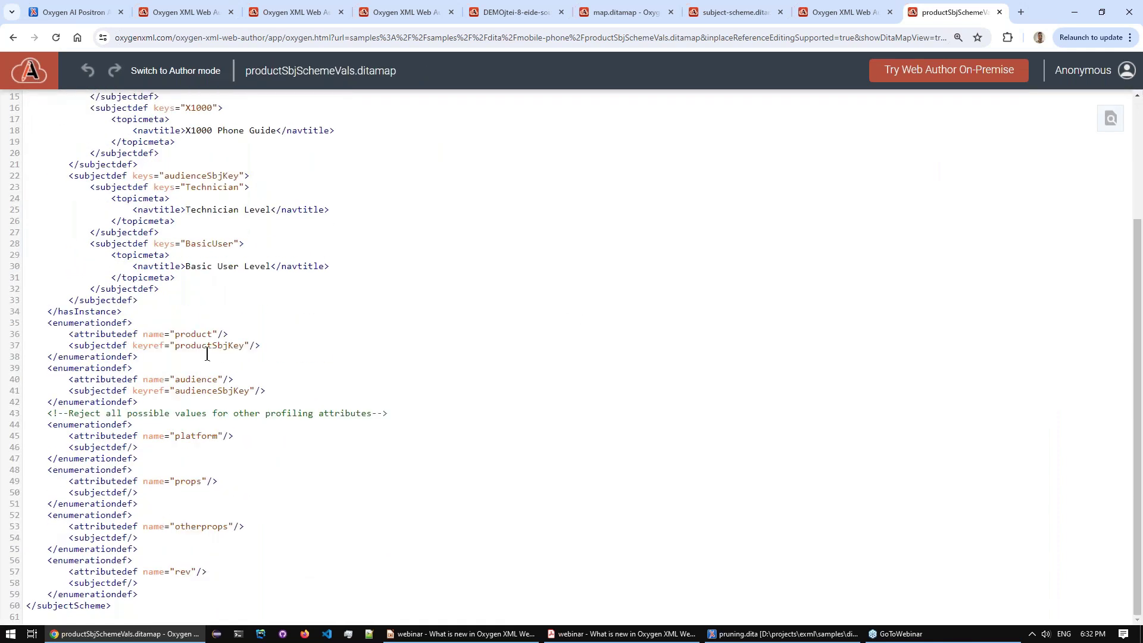
{"action": "key", "text": "ctrl+a"}
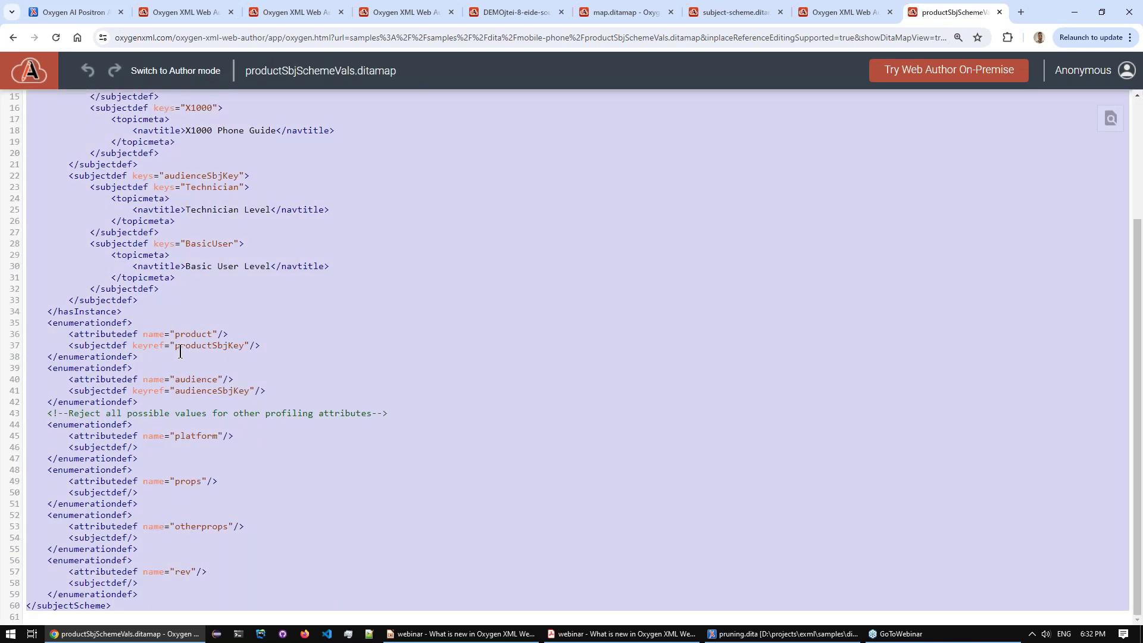
{"action": "left_click", "coordinate": [999, 12]}
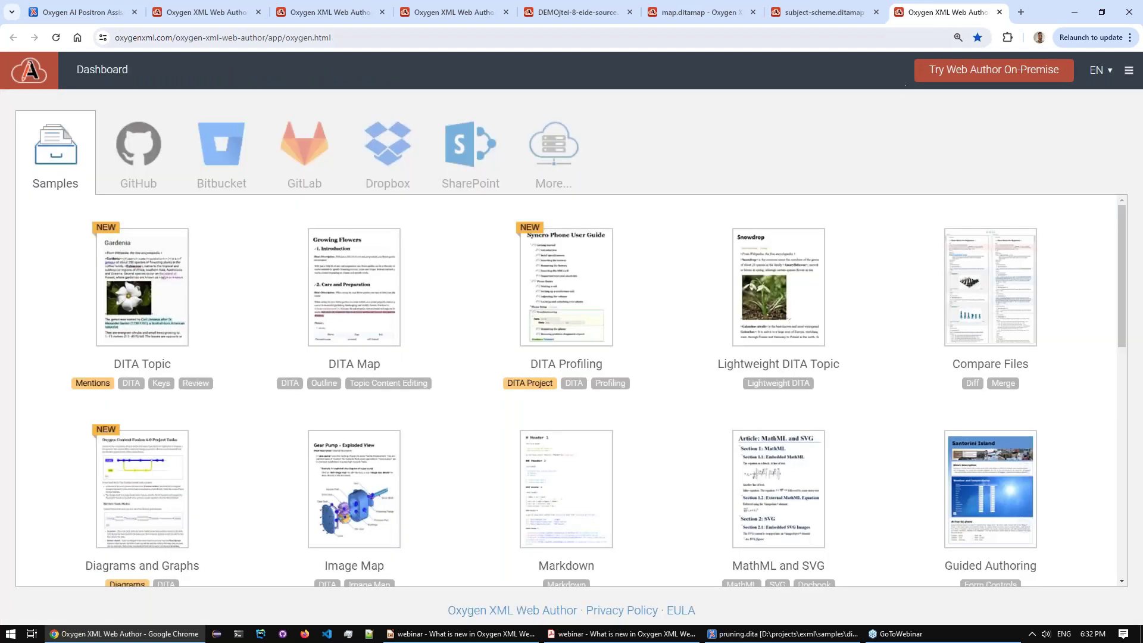
- Replace the XML source of subject-scheme.ditamap with the copied sample source and return to Author mode
{"action": "left_click", "coordinate": [999, 12]}
{"action": "left_click", "coordinate": [253, 70]}
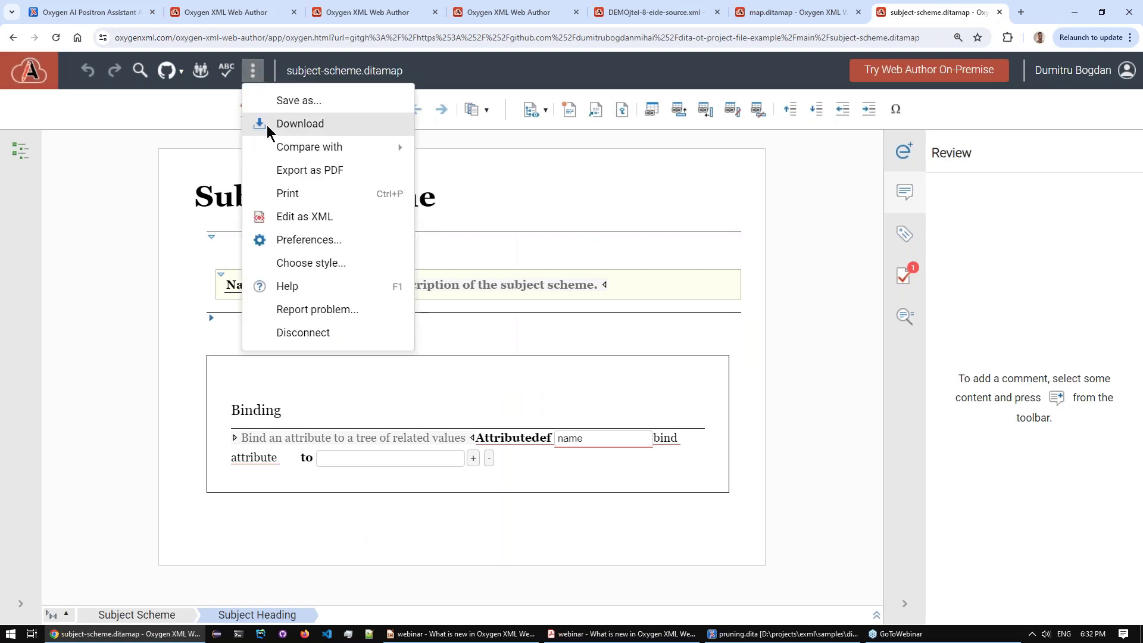
{"action": "left_click", "coordinate": [289, 217]}
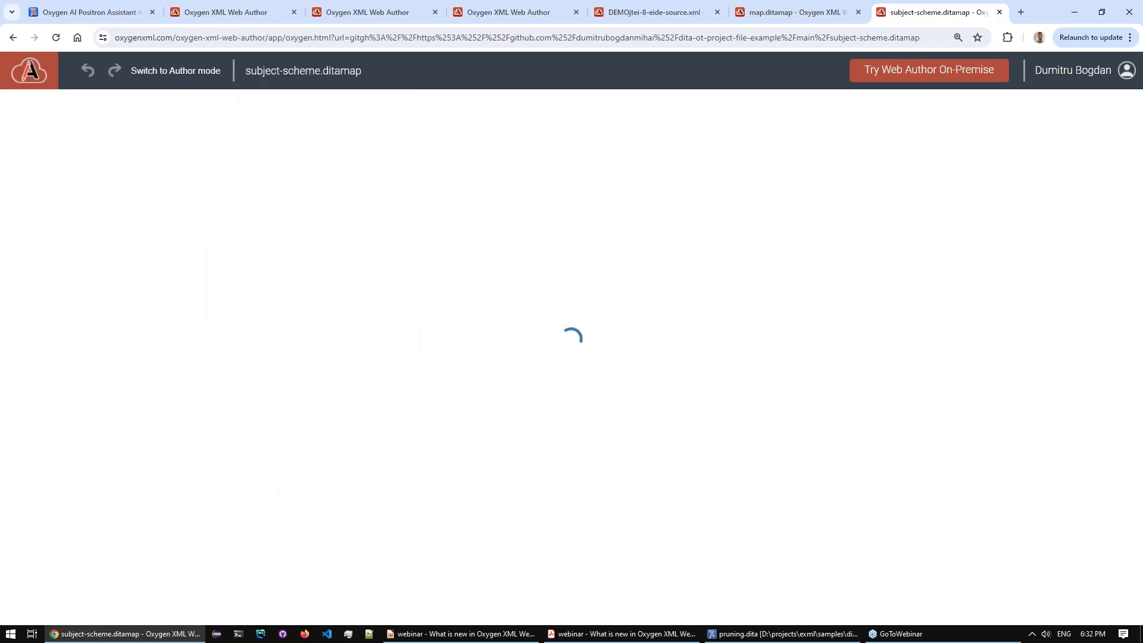
{"action": "scroll", "coordinate": [278, 256], "scroll_direction": "up", "scroll_amount": 5}
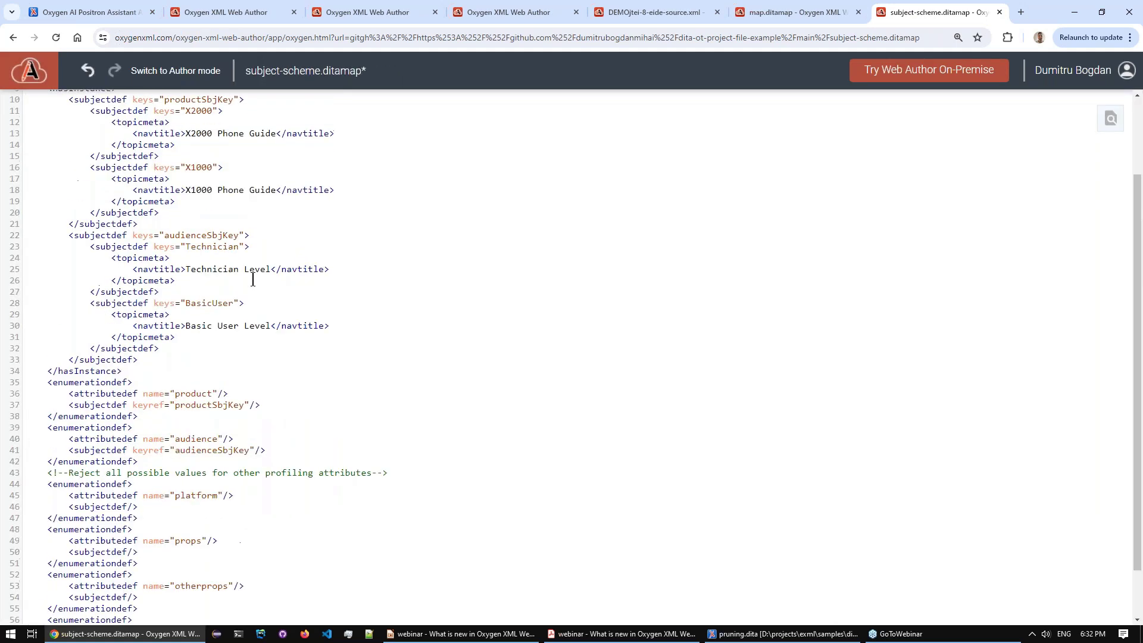
{"action": "left_click", "coordinate": [168, 70]}
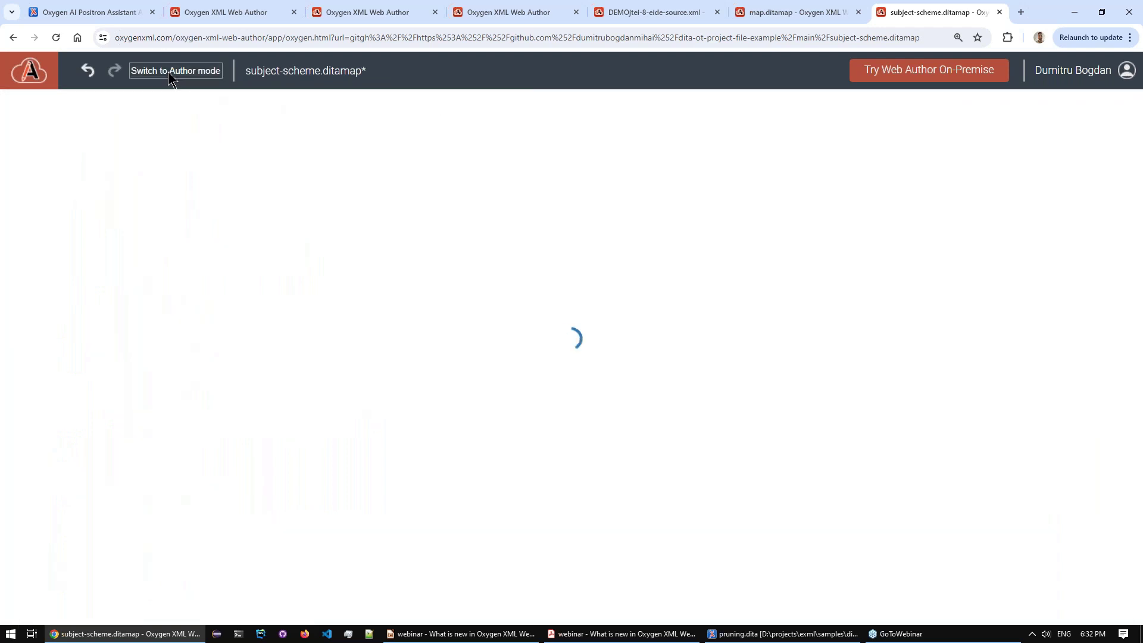
- Review the attribute bindings, reopen the XML source, and examine the productSbjKey and audienceSbjKey definitions
{"action": "scroll", "coordinate": [417, 357], "scroll_direction": "up", "scroll_amount": 10}
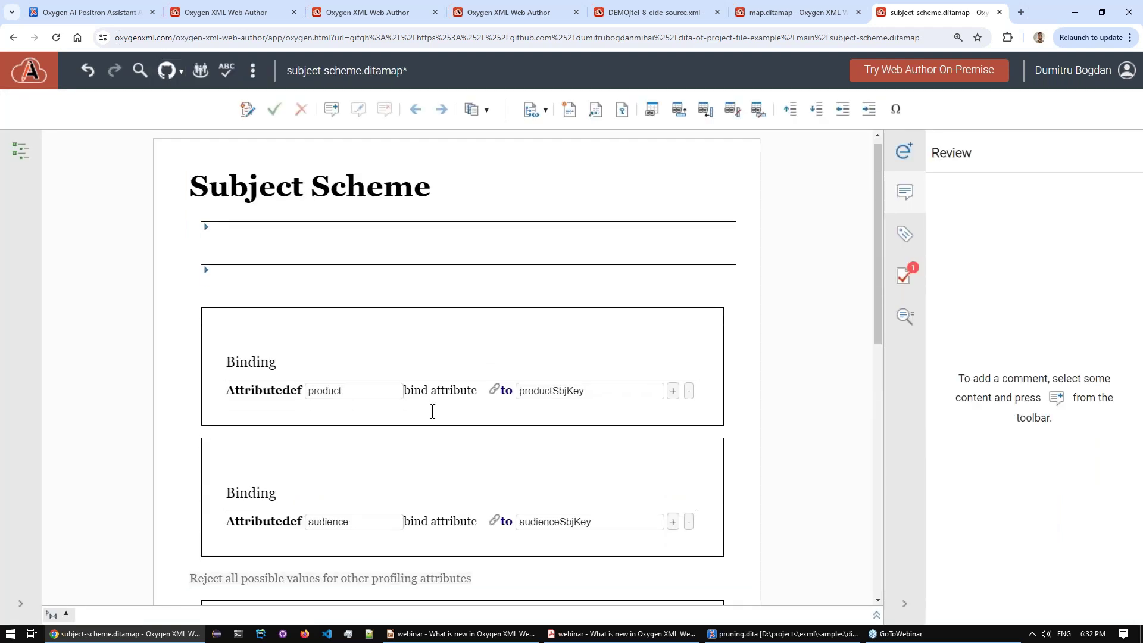
{"action": "scroll", "coordinate": [423, 411], "scroll_direction": "down", "scroll_amount": 1}
{"action": "scroll", "coordinate": [416, 401], "scroll_direction": "down", "scroll_amount": 1}
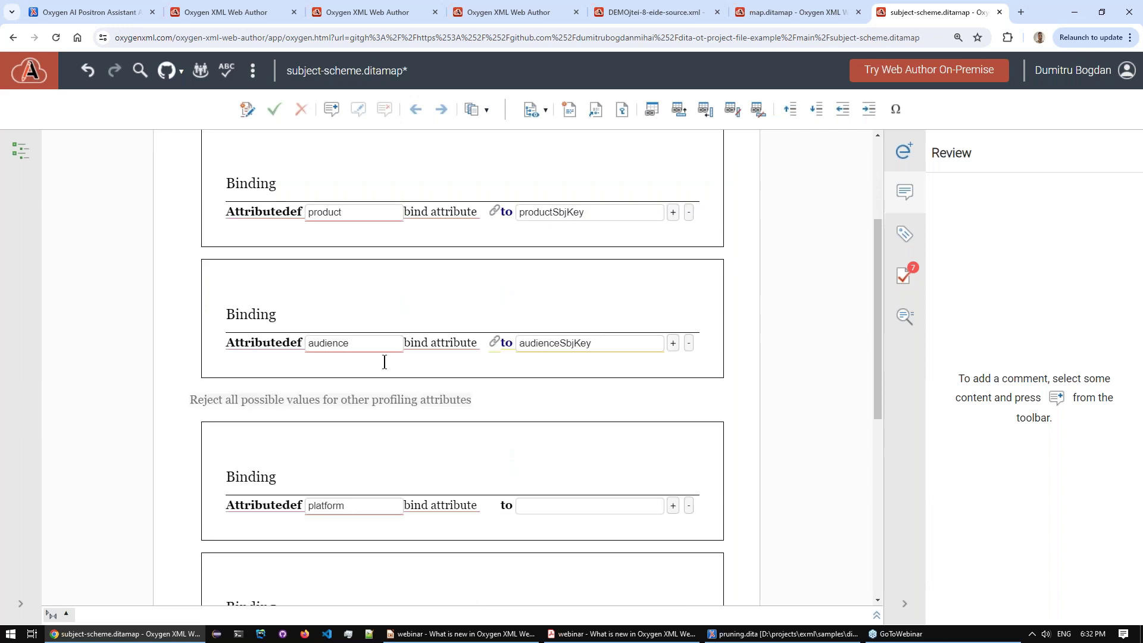
{"action": "scroll", "coordinate": [304, 255], "scroll_direction": "down", "scroll_amount": 3}
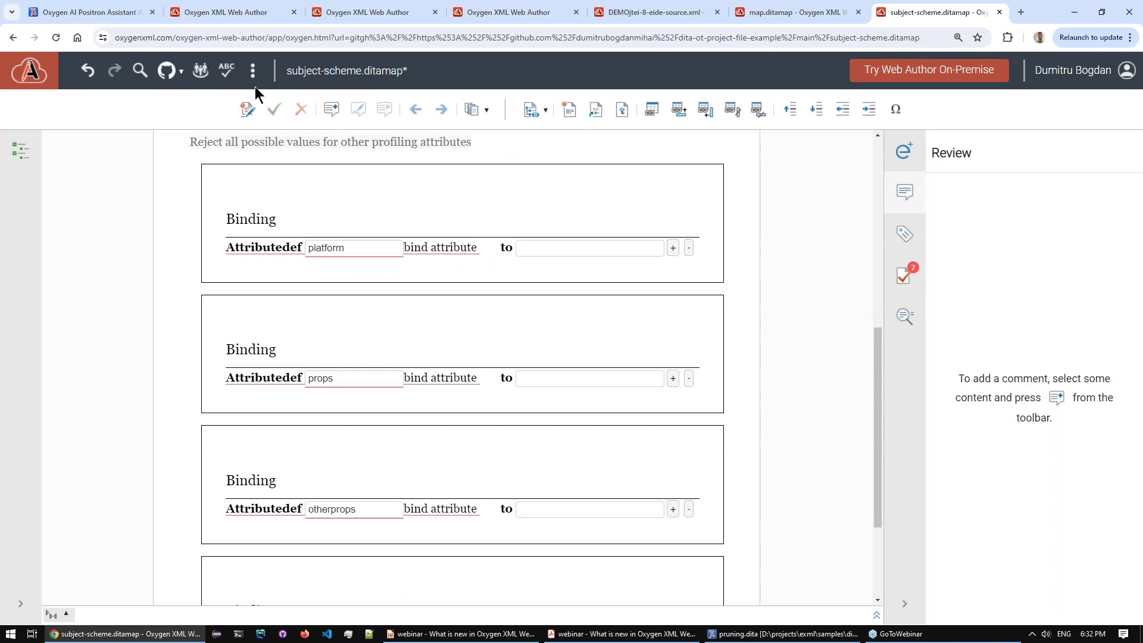
{"action": "left_click", "coordinate": [252, 70]}
{"action": "left_click", "coordinate": [276, 218]}
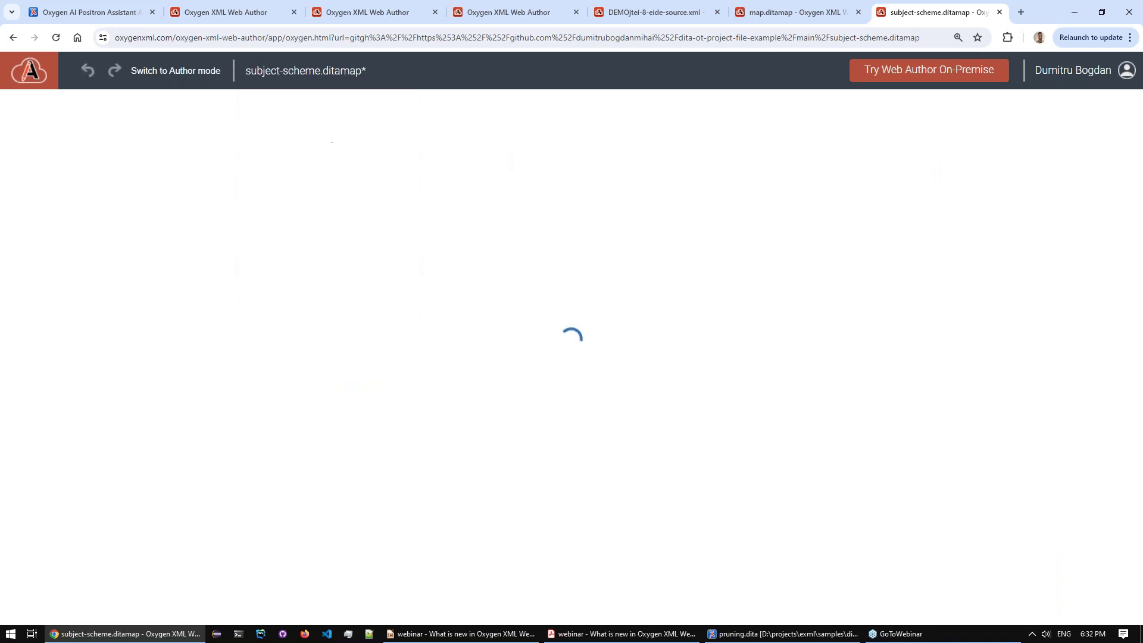
{"action": "scroll", "coordinate": [256, 224], "scroll_direction": "up", "scroll_amount": 3}
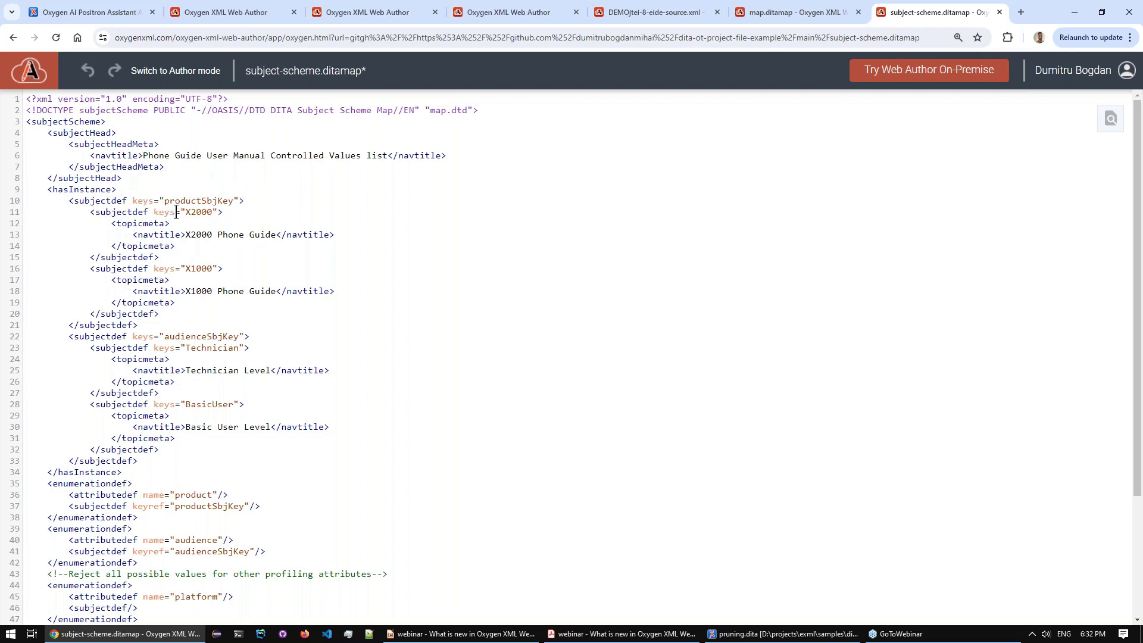
{"action": "left_click_drag", "start_coordinate": [165, 202], "coordinate": [232, 201]}
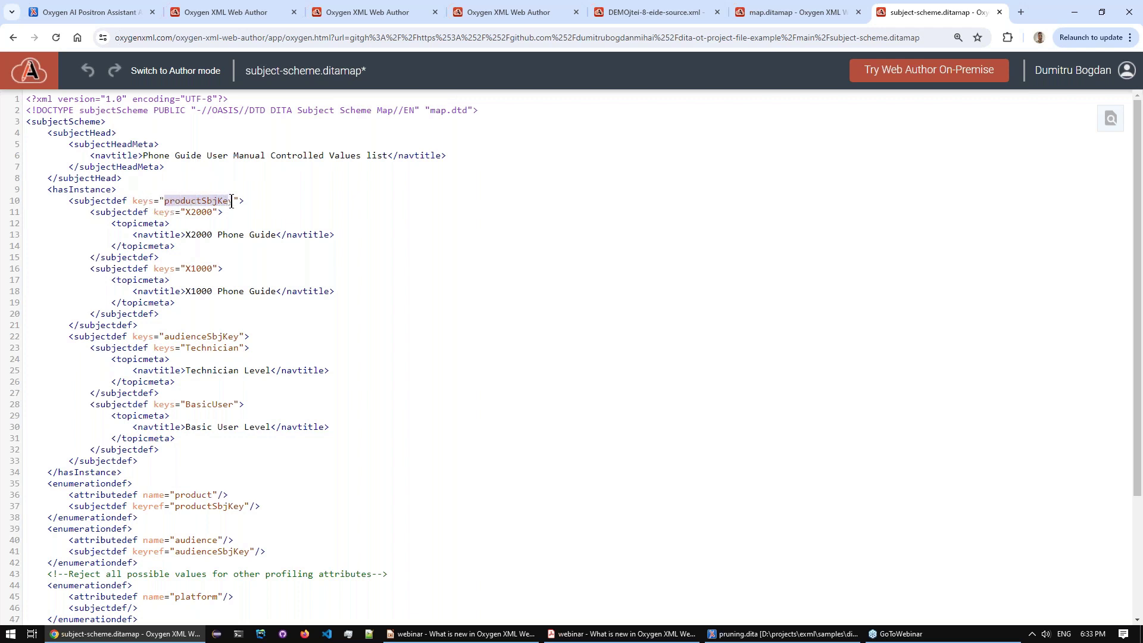
{"action": "left_click_drag", "start_coordinate": [181, 268], "coordinate": [212, 268]}
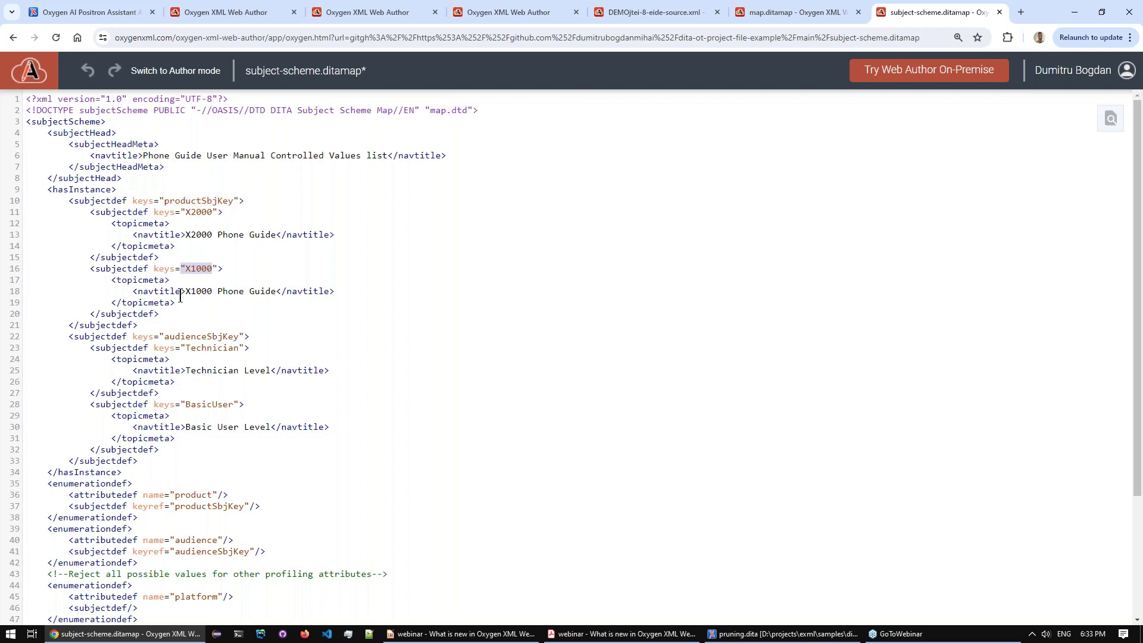
{"action": "left_click_drag", "start_coordinate": [166, 336], "coordinate": [206, 336]}
{"action": "double_click", "coordinate": [204, 336]}
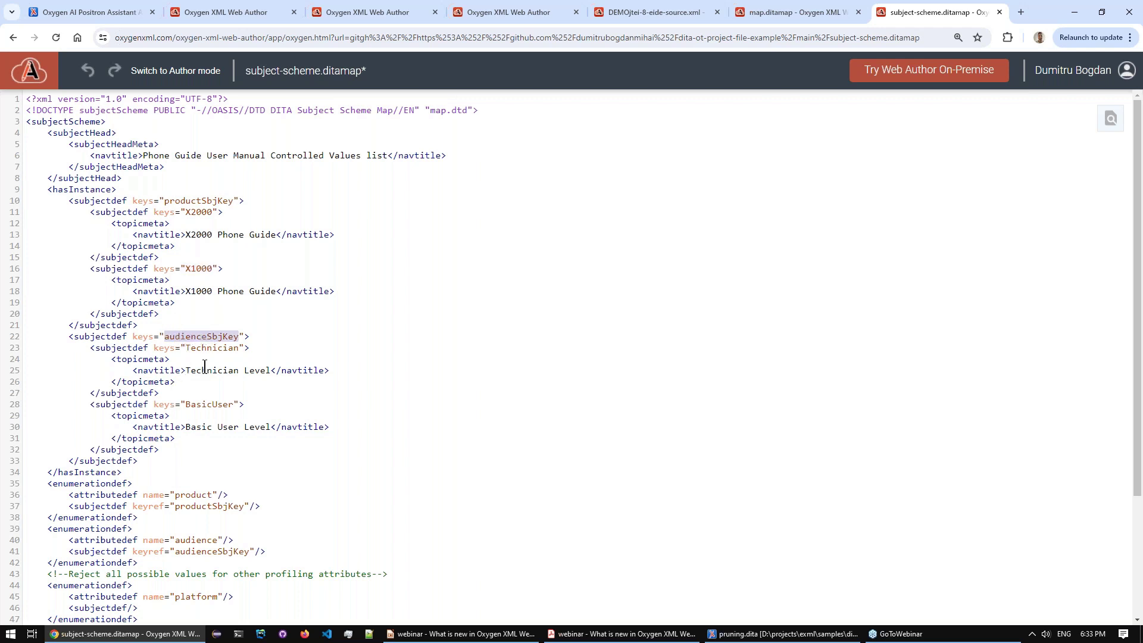
- Under audienceSbjKey, change the Technician key to "support" and its navigation title to "Support Specialist"
{"action": "double_click", "coordinate": [199, 348]}
{"action": "type", "text": "S"}
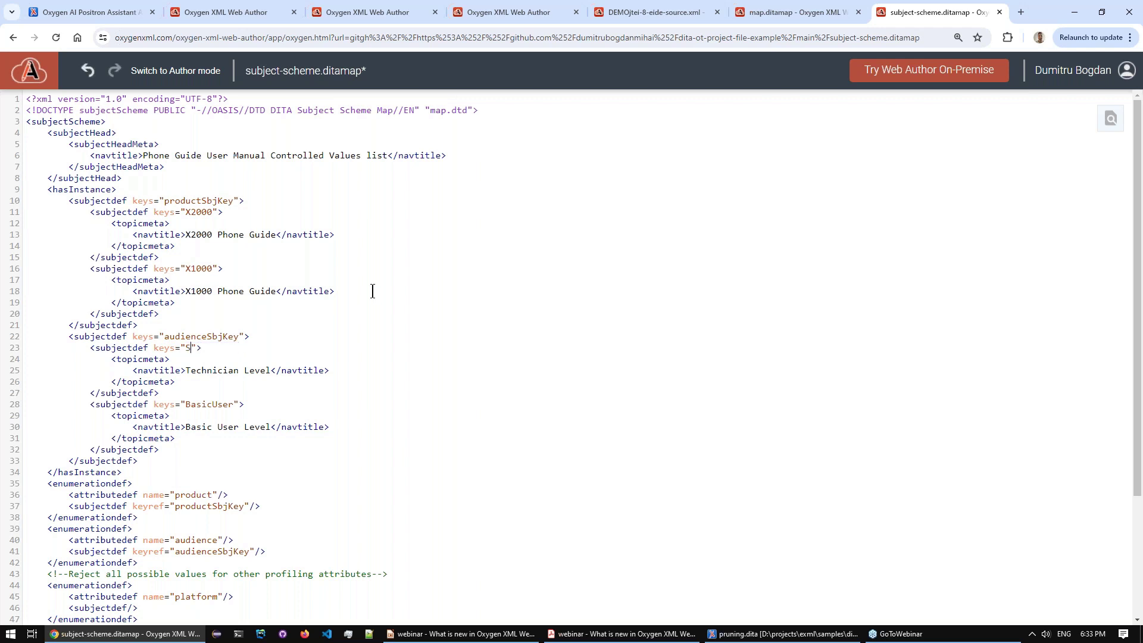
{"action": "type", "text": "support"}
{"action": "double_click", "coordinate": [213, 371]}
{"action": "left_click_drag", "start_coordinate": [213, 371], "coordinate": [262, 370]}
{"action": "type", "text": "Support Specialist"}
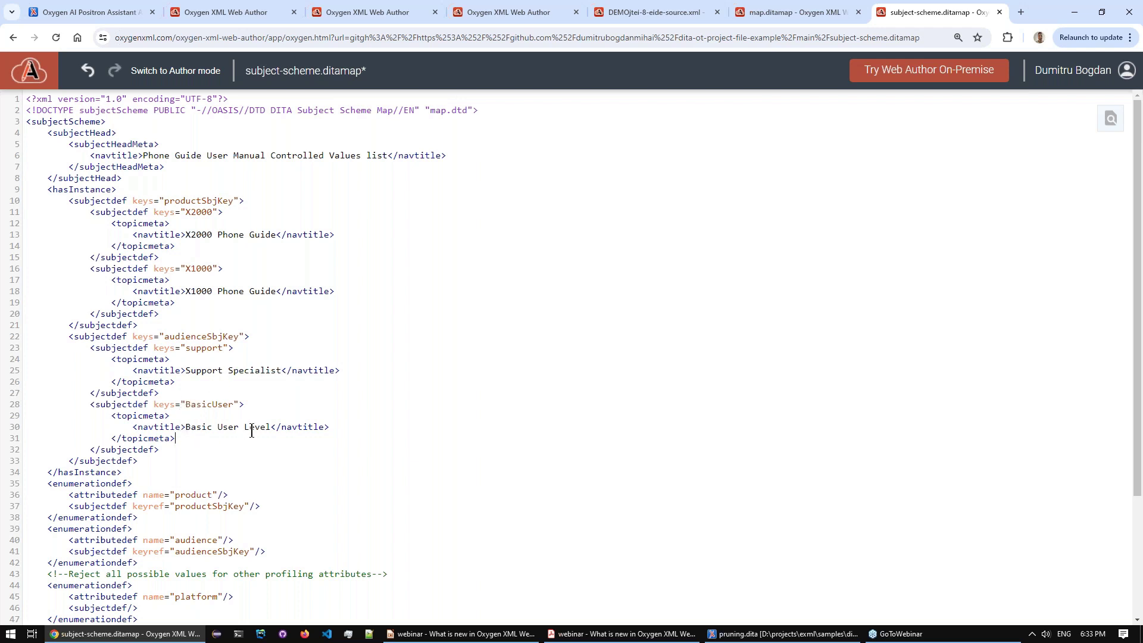
{"action": "double_click", "coordinate": [206, 429]}
{"action": "left_click_drag", "start_coordinate": [188, 441], "coordinate": [186, 384]}
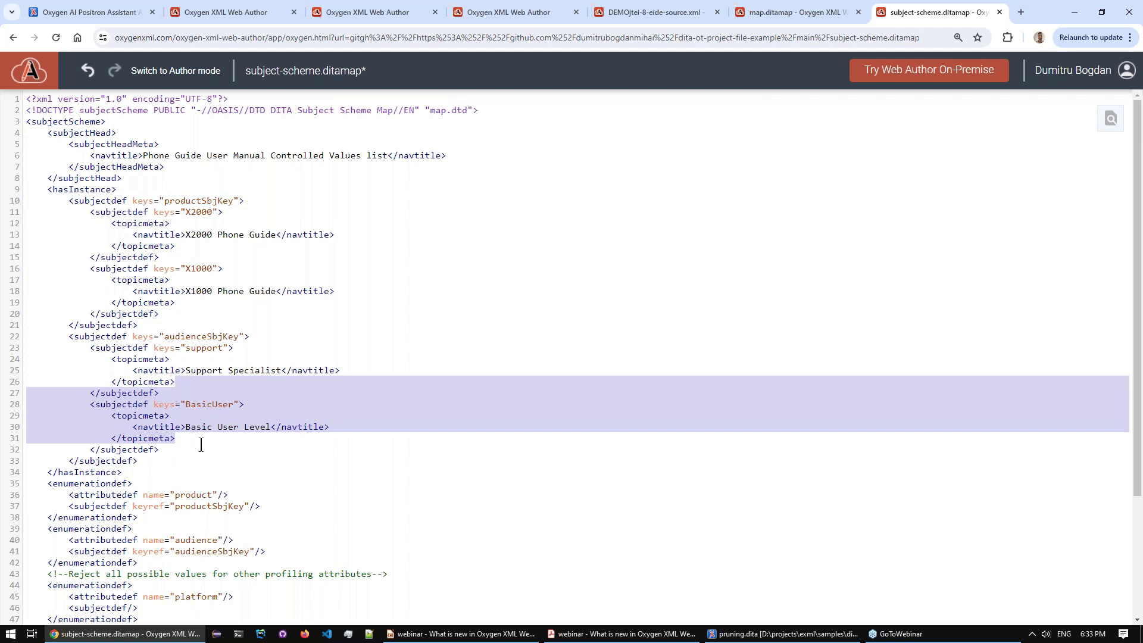
{"action": "left_click", "coordinate": [204, 451]}
- Return to Author mode, commit subject-scheme.ditamap on the main branch, and close the file
{"action": "left_click", "coordinate": [176, 70]}
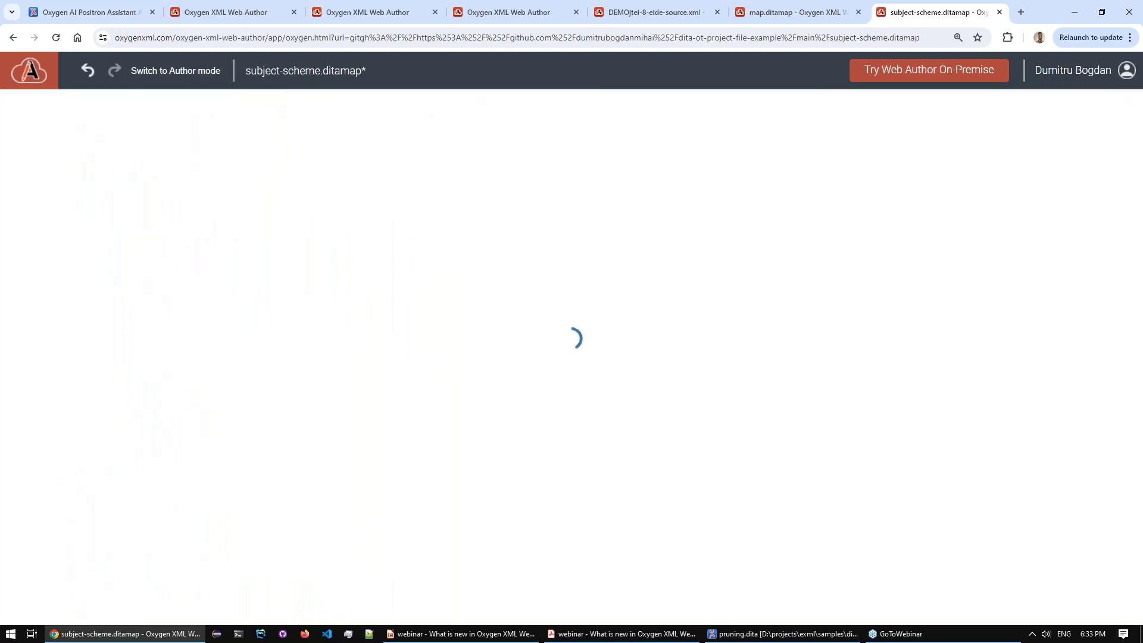
{"action": "key", "text": "ctrl+s"}
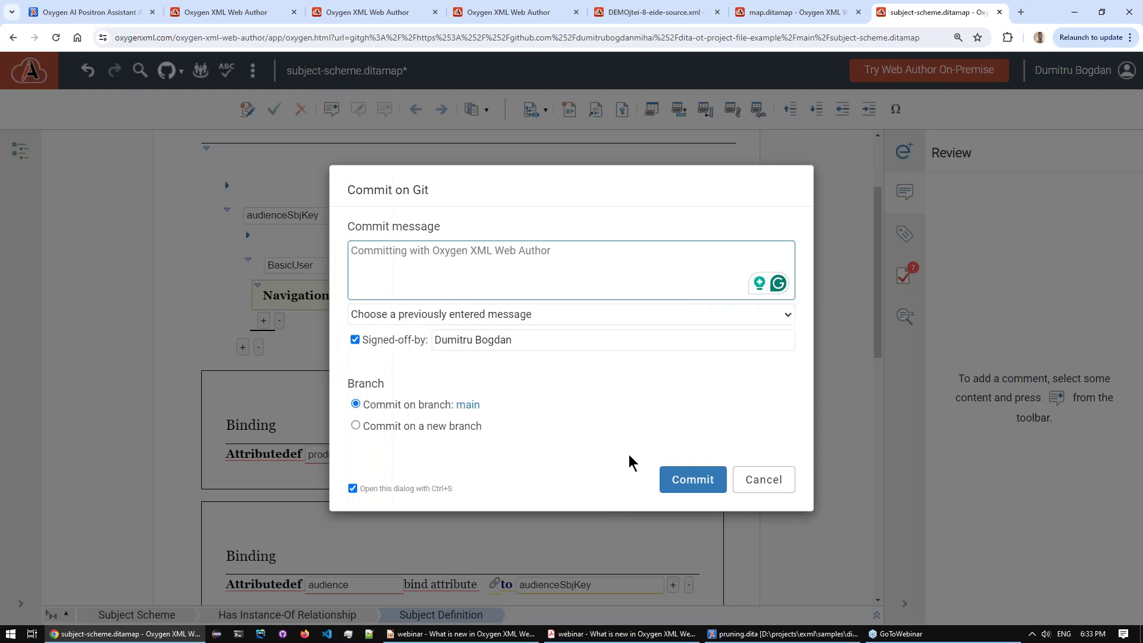
{"action": "left_click", "coordinate": [690, 491]}
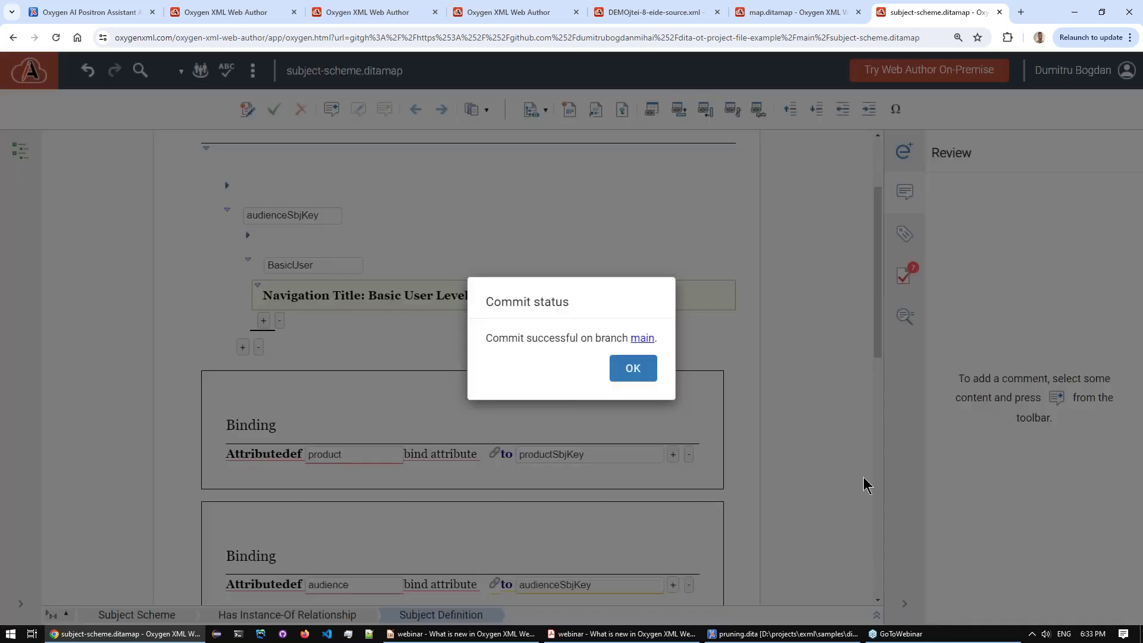
{"action": "left_click", "coordinate": [650, 376]}
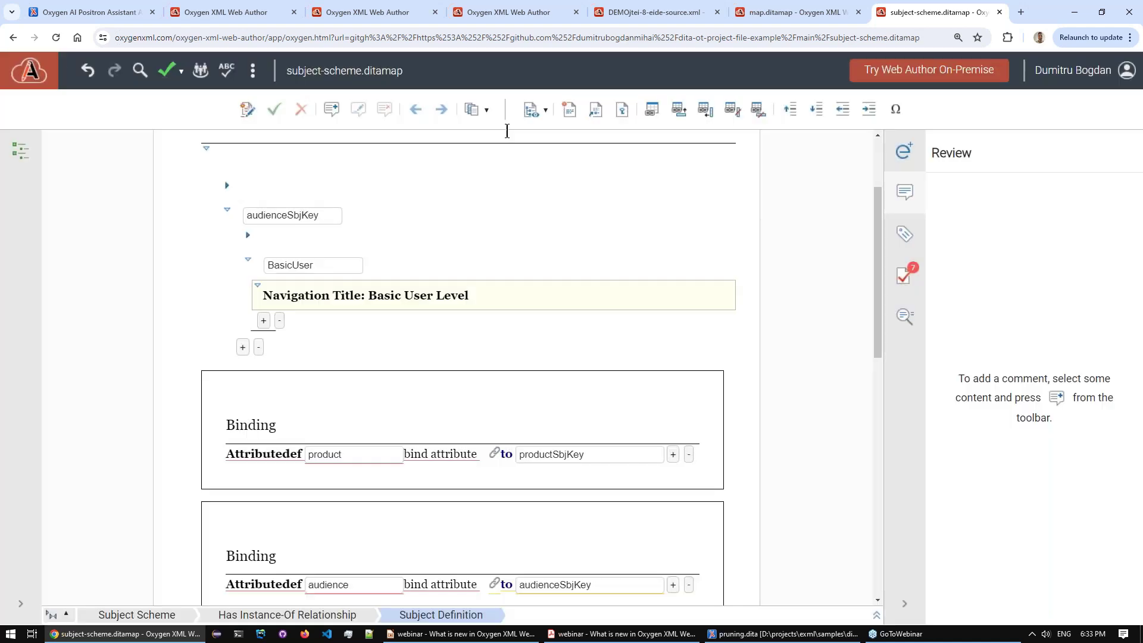
{"action": "left_click", "coordinate": [1000, 12]}
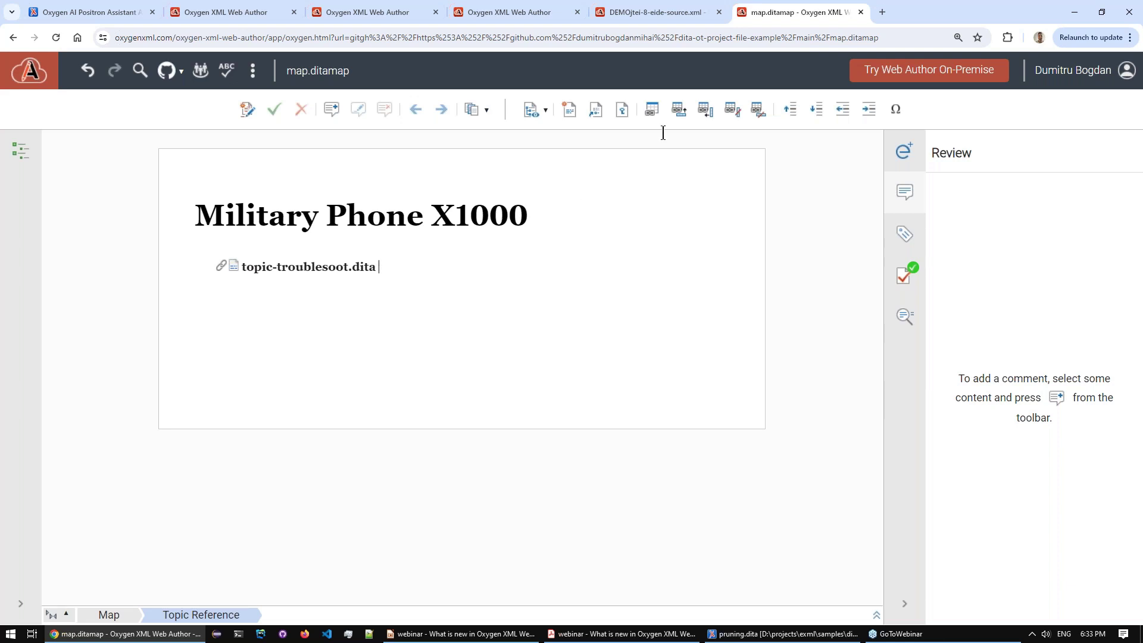
- Reload map.ditamap to refresh the repository files and insert a reference to subject-scheme.ditamap under topic-troublesoot.dita
{"action": "left_click", "coordinate": [602, 119]}
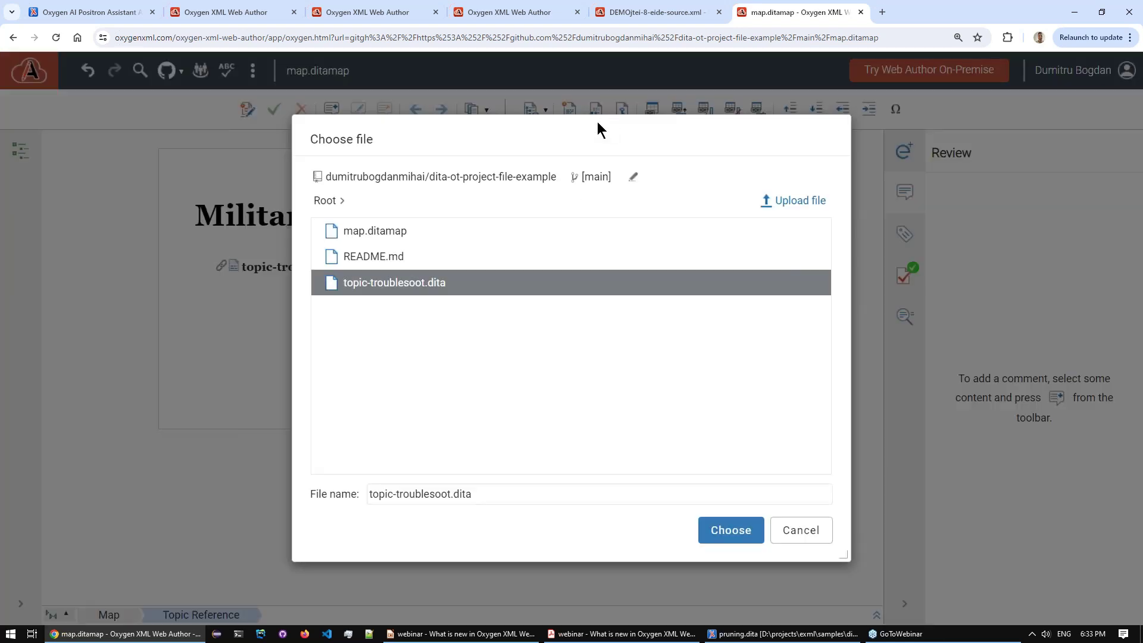
{"action": "left_click", "coordinate": [800, 531]}
{"action": "key", "text": "F5"}
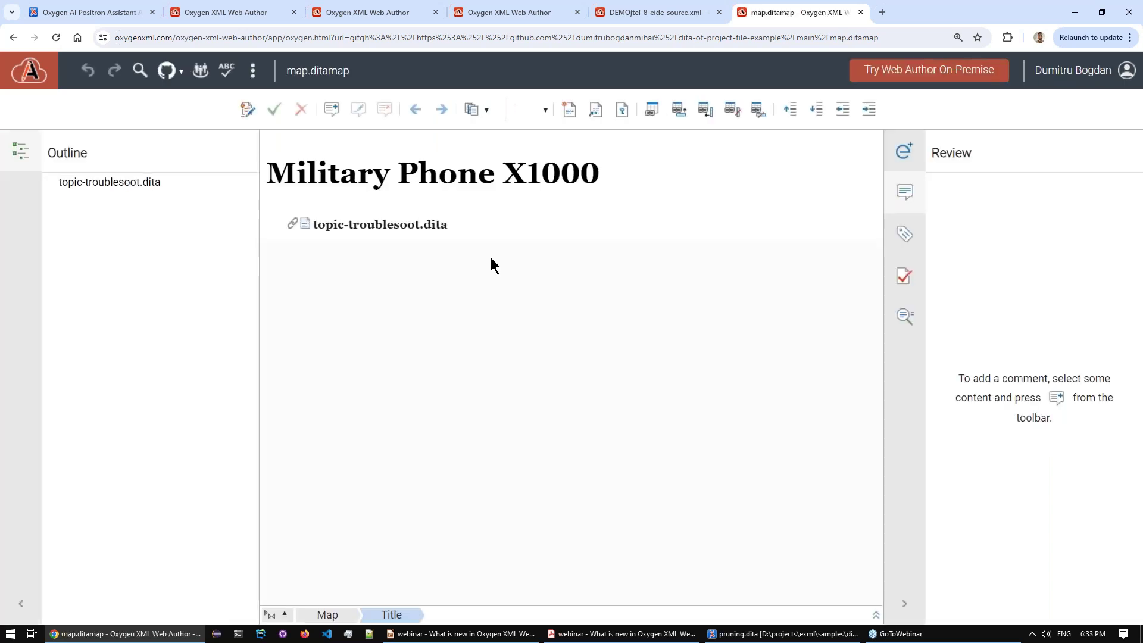
{"action": "left_click", "coordinate": [482, 226]}
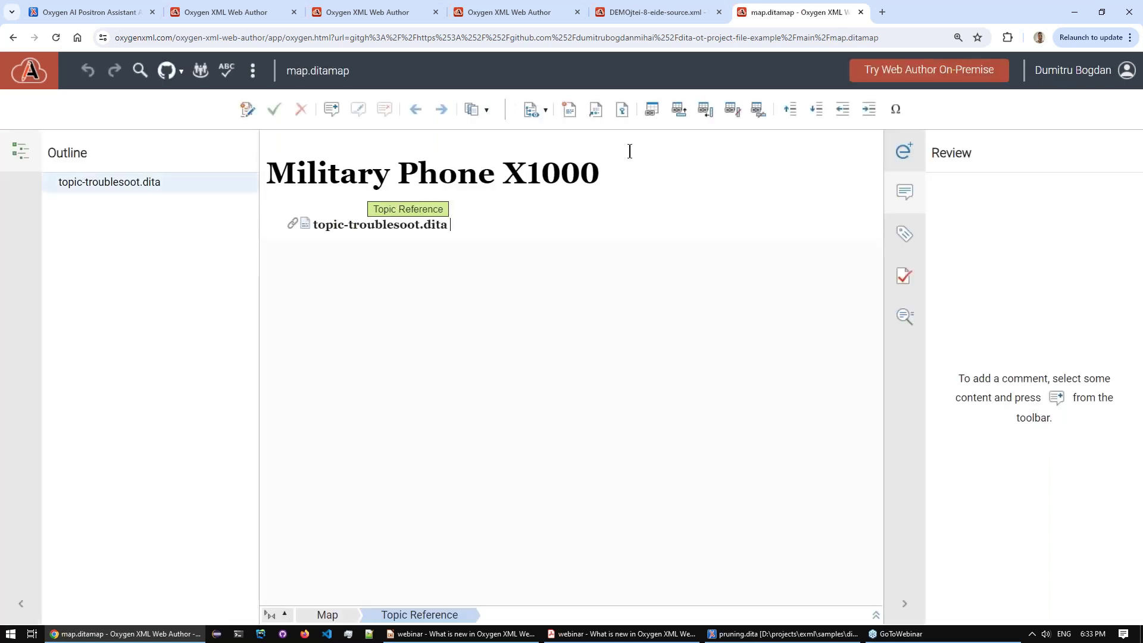
{"action": "left_click", "coordinate": [598, 113]}
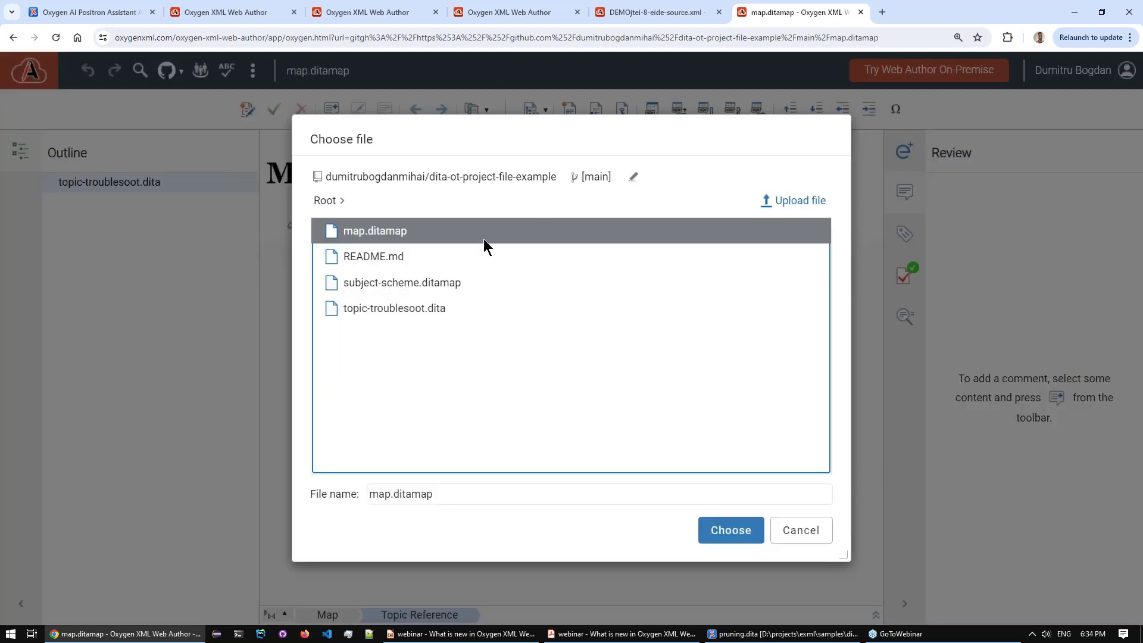
{"action": "left_click", "coordinate": [355, 283]}
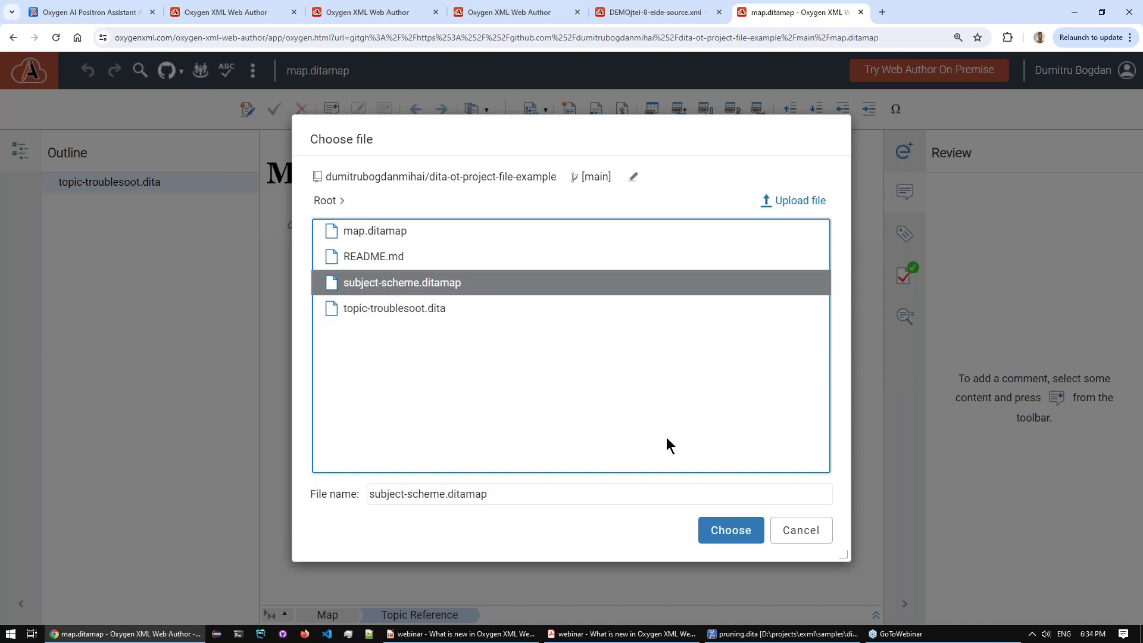
{"action": "left_click", "coordinate": [730, 530]}
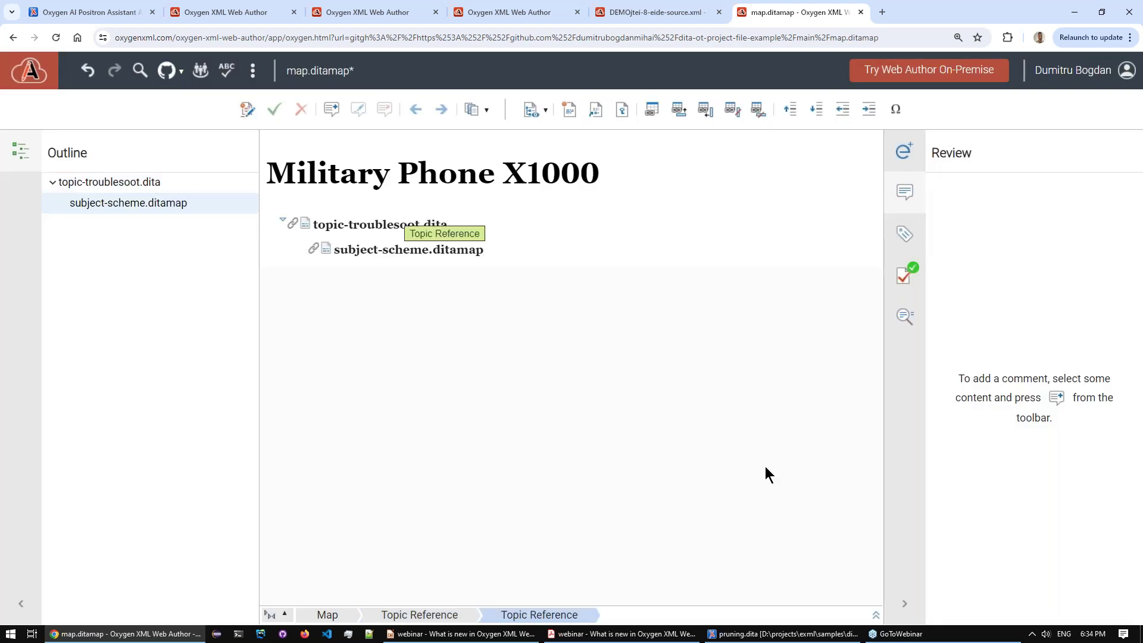
- Add the type attribute with the value subjectScheme to the subject-scheme.ditamap reference
{"action": "left_click", "coordinate": [906, 243]}
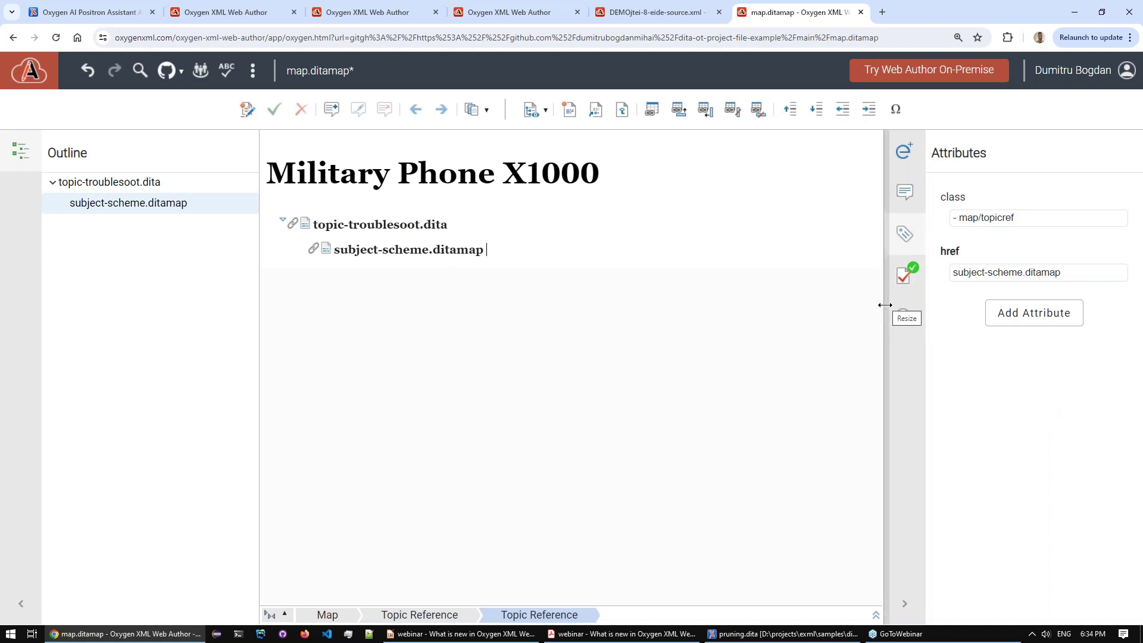
{"action": "left_click", "coordinate": [1028, 322]}
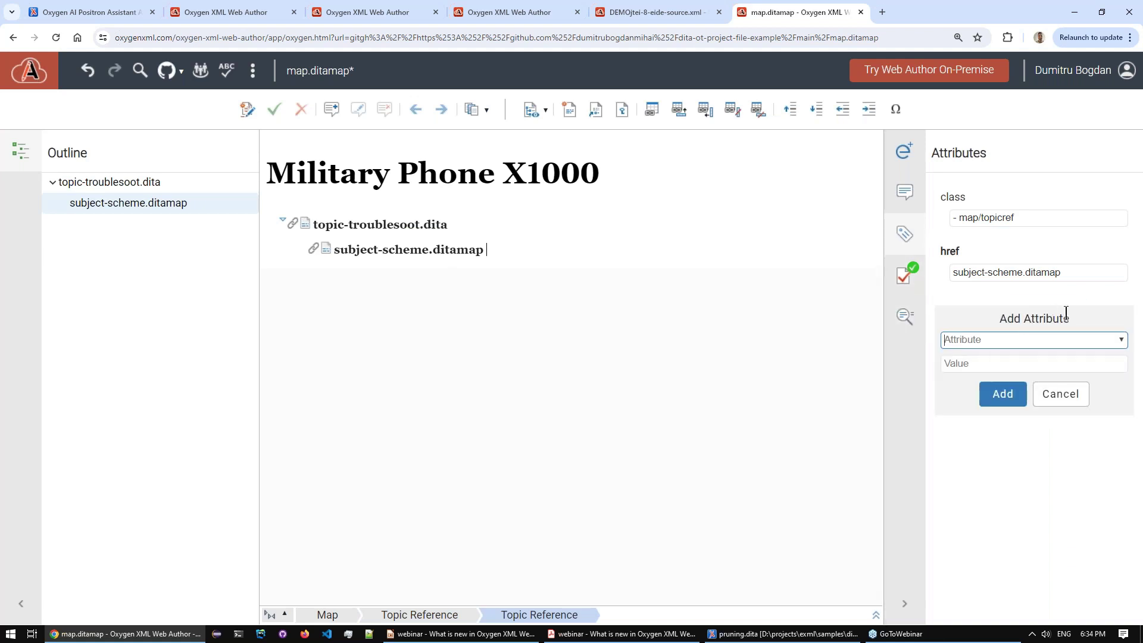
{"action": "type", "text": "t"}
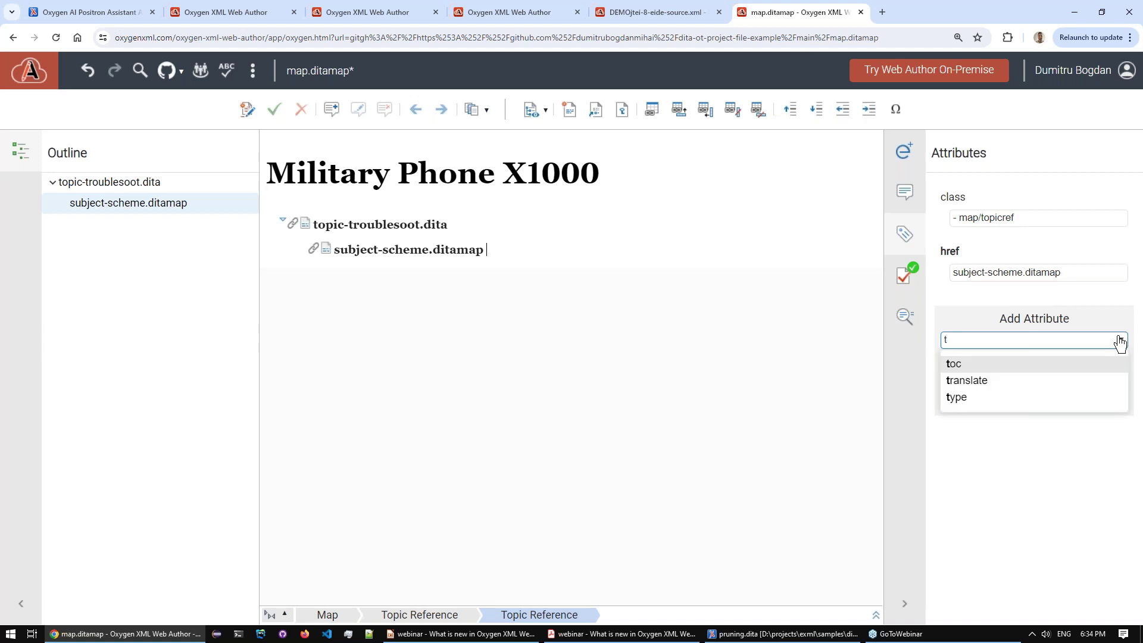
{"action": "key", "text": "Down"}
{"action": "key", "text": "Down"}
{"action": "key", "text": "Return"}
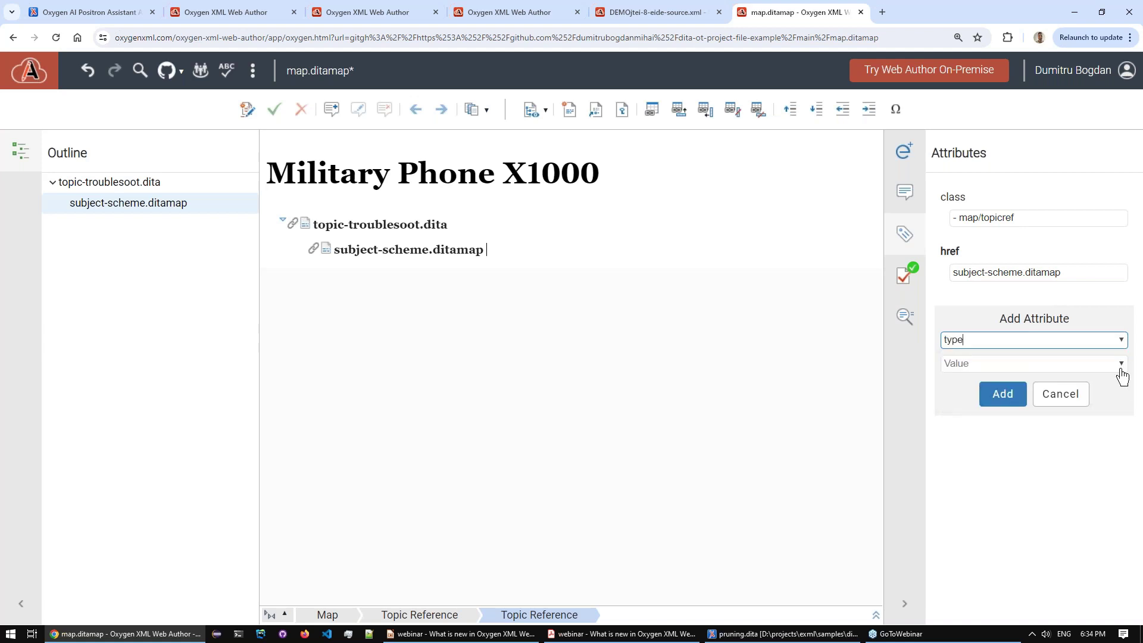
{"action": "left_click", "coordinate": [1120, 369]}
{"action": "left_click", "coordinate": [998, 423]}
{"action": "left_click", "coordinate": [1023, 402]}
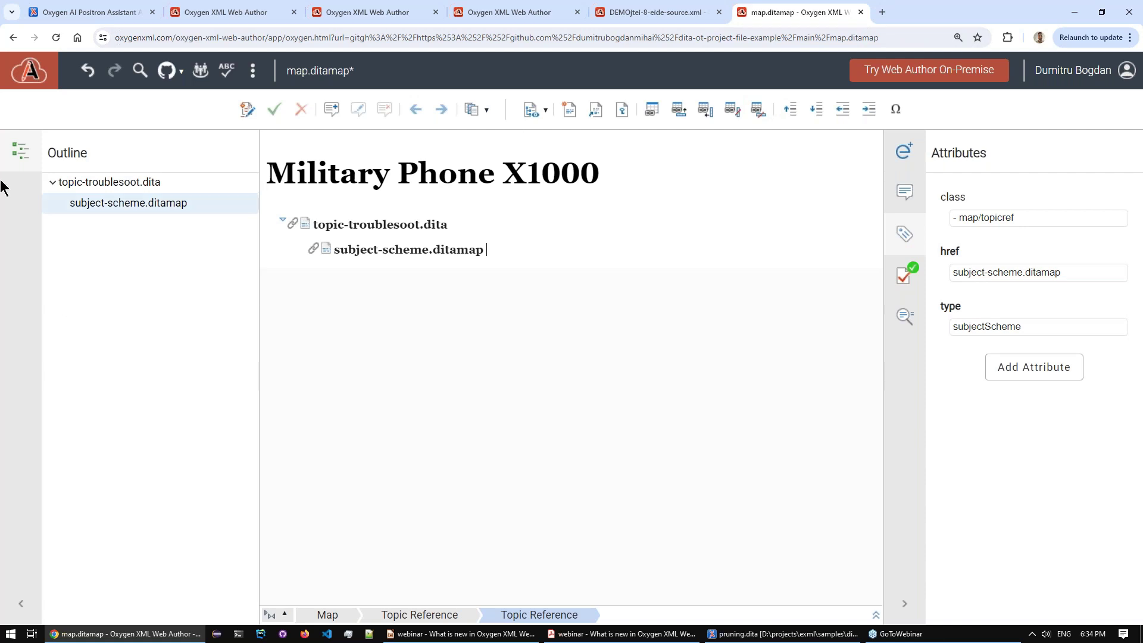
- Open the DITA Profiling sample from a separate dashboard and display the attributes in its Syncro Phone User Guide map
{"action": "left_click", "coordinate": [14, 86]}
{"action": "left_click", "coordinate": [928, 9]}
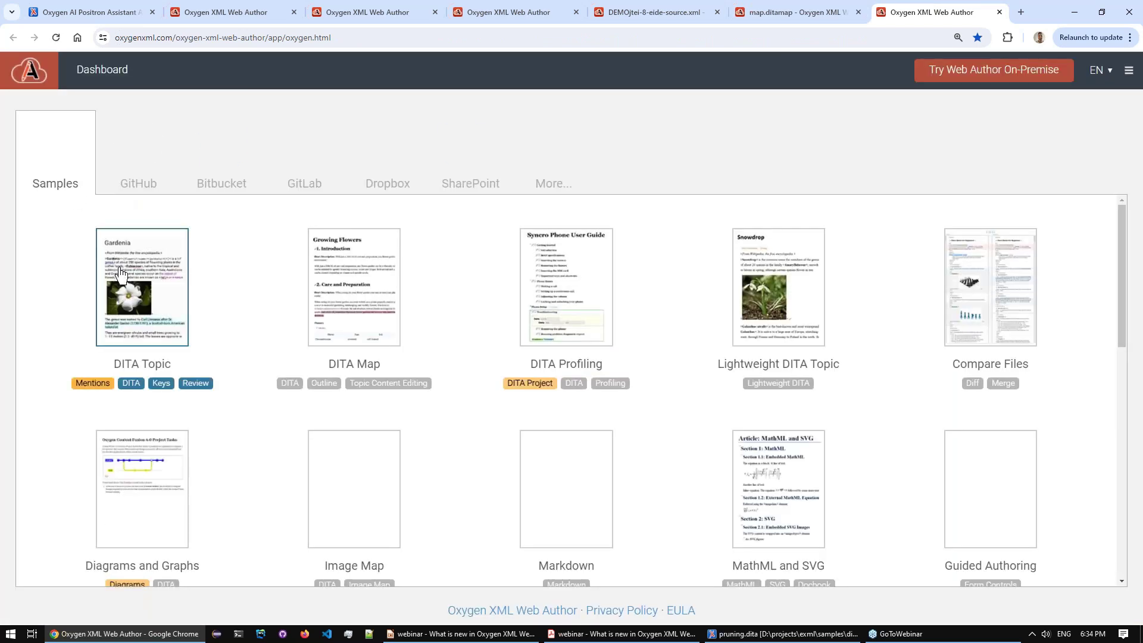
{"action": "left_click", "coordinate": [555, 272]}
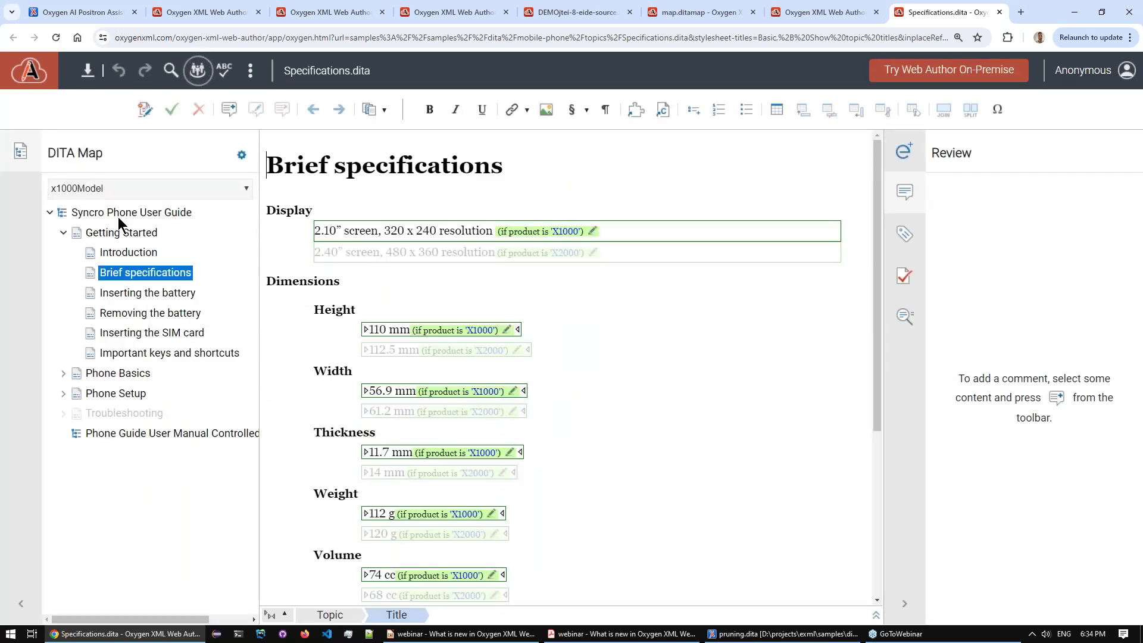
{"action": "left_click", "coordinate": [118, 214]}
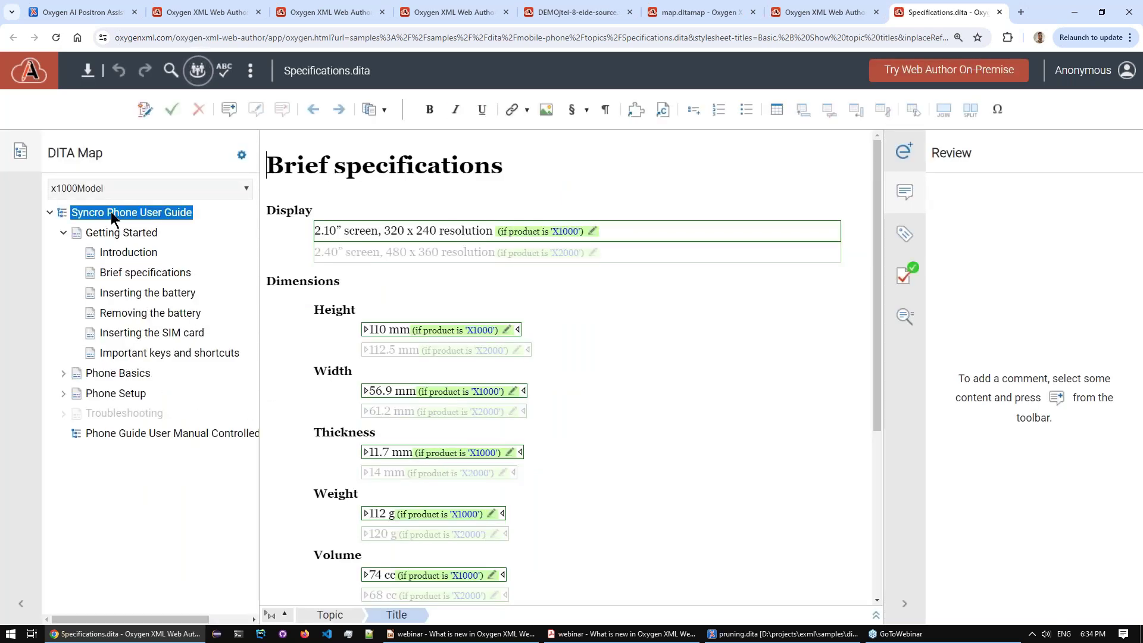
{"action": "left_click", "coordinate": [898, 244]}
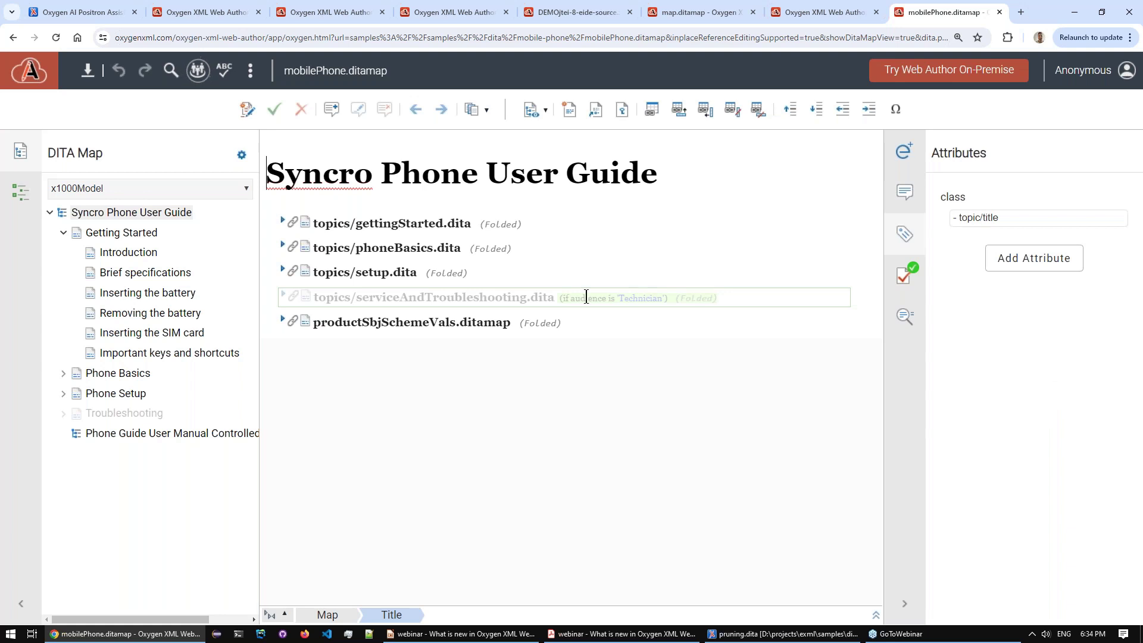
- Examine the attributes of the productSbjSchemeVals.ditamap reference in the sample map, and go back to map.ditamap
{"action": "left_click", "coordinate": [390, 324]}
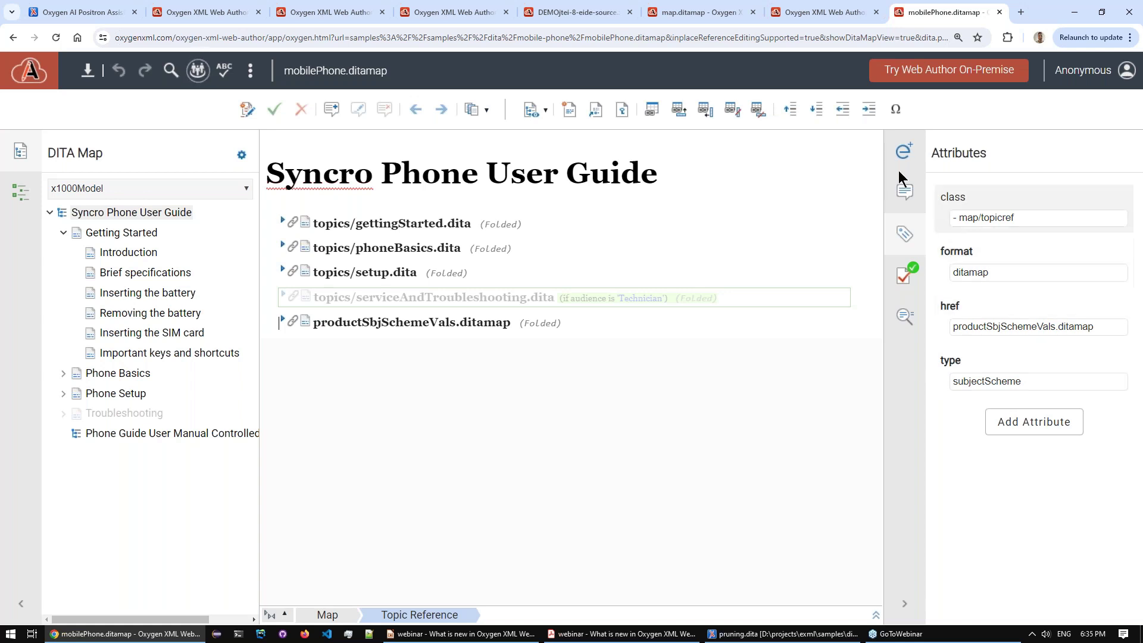
{"action": "left_click", "coordinate": [851, 8]}
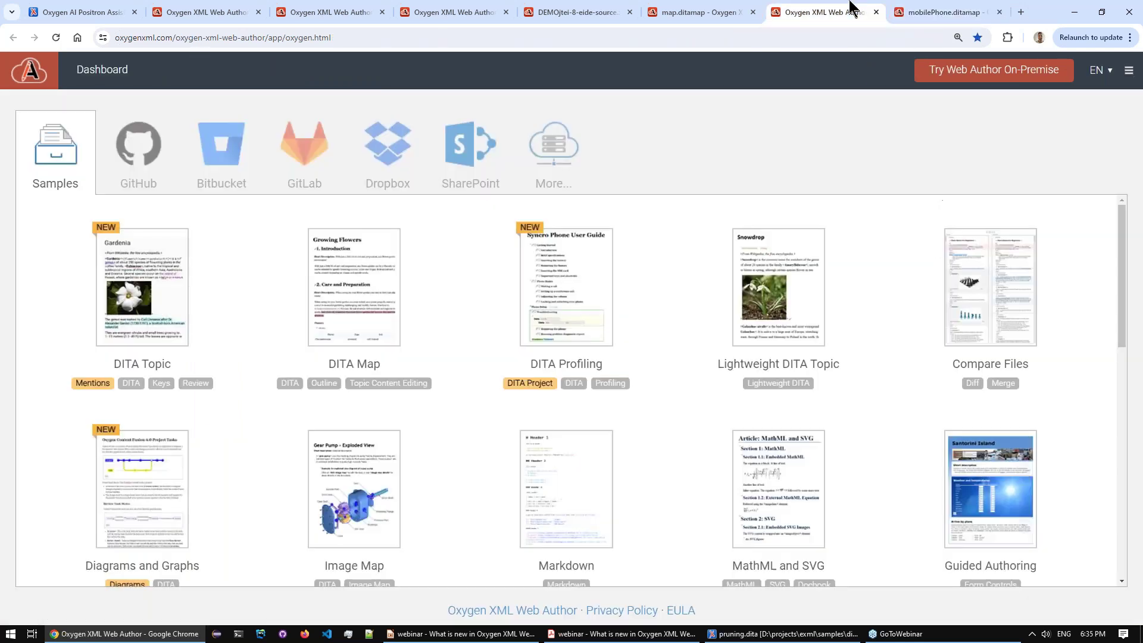
{"action": "left_click", "coordinate": [741, 10]}
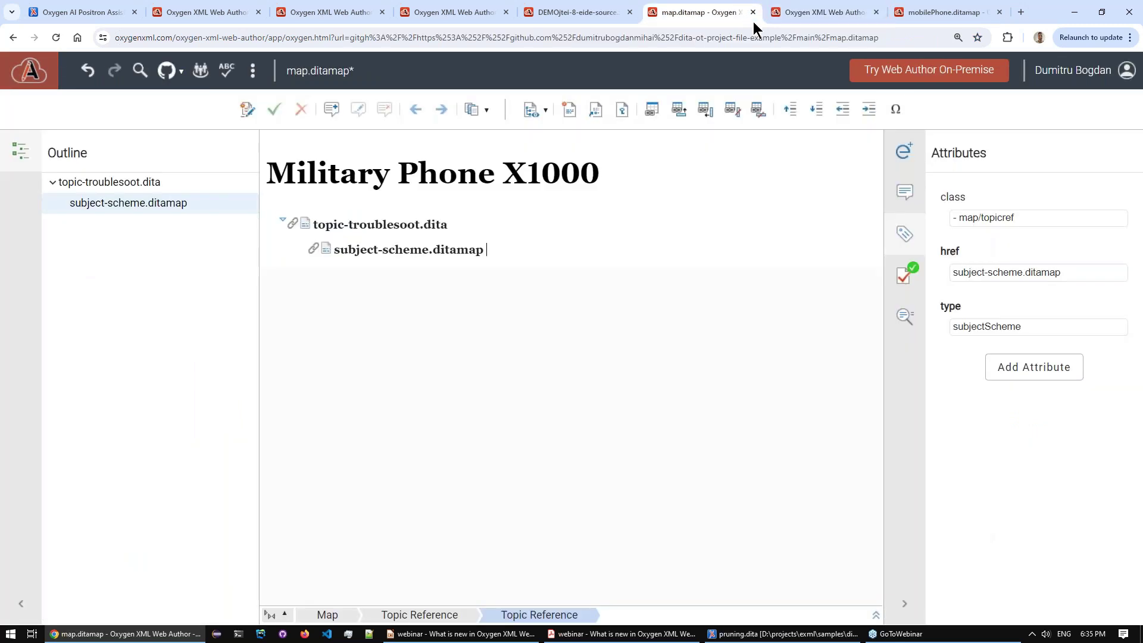
- Add the format attribute with the value ditamap to the subject-scheme.ditamap reference
{"action": "left_click", "coordinate": [1036, 375]}
{"action": "type", "text": "fo"}
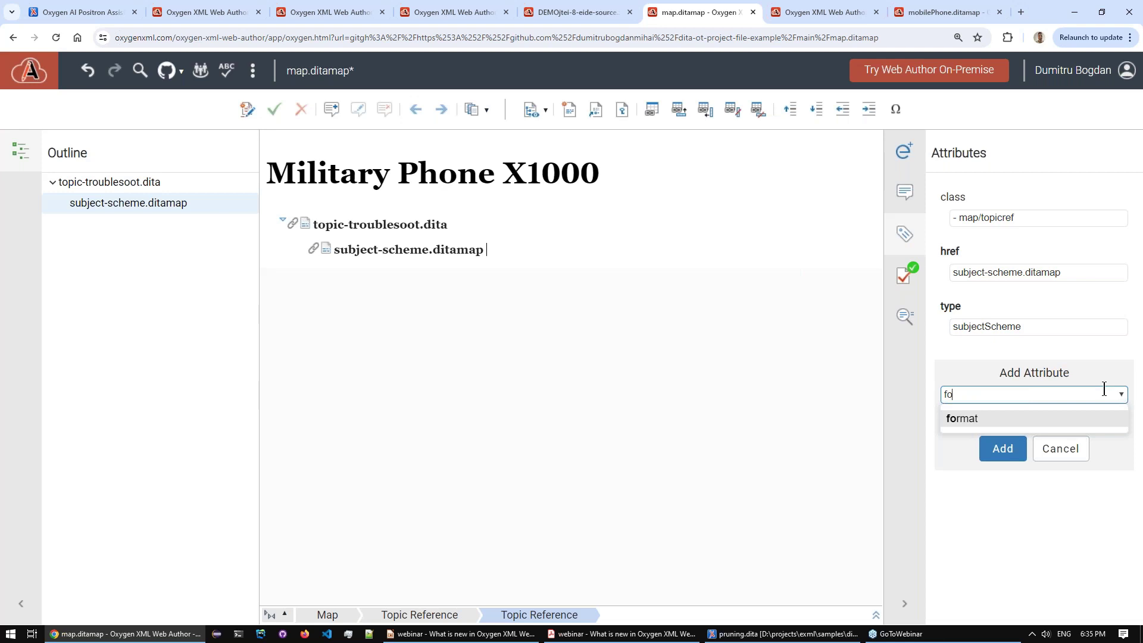
{"action": "key", "text": "Return"}
{"action": "left_click", "coordinate": [1121, 418]}
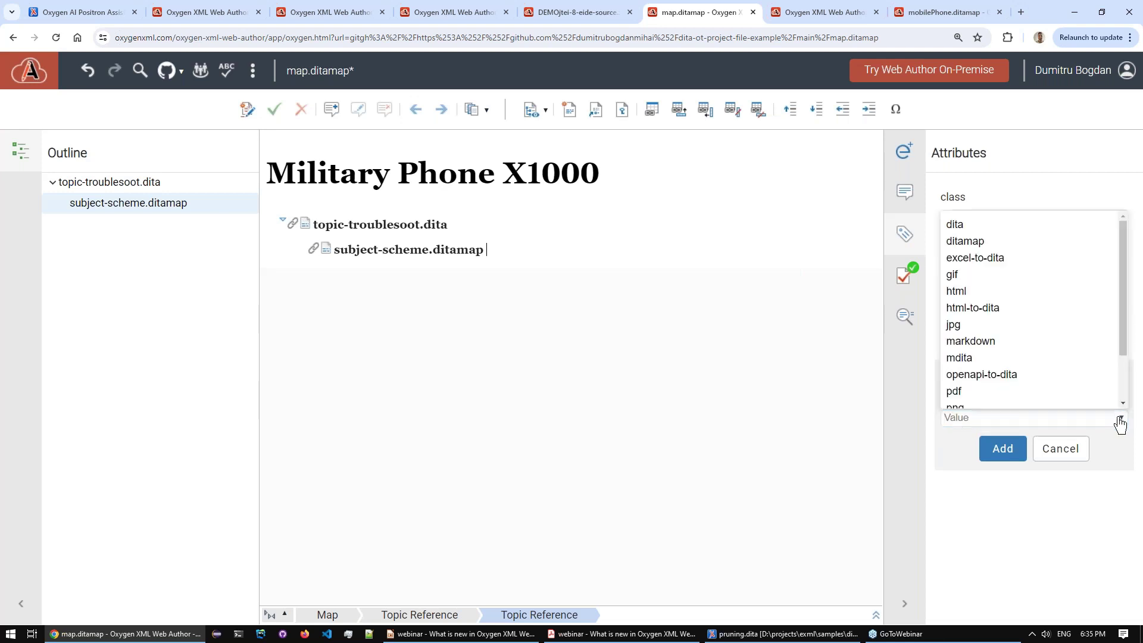
{"action": "left_click", "coordinate": [1006, 241]}
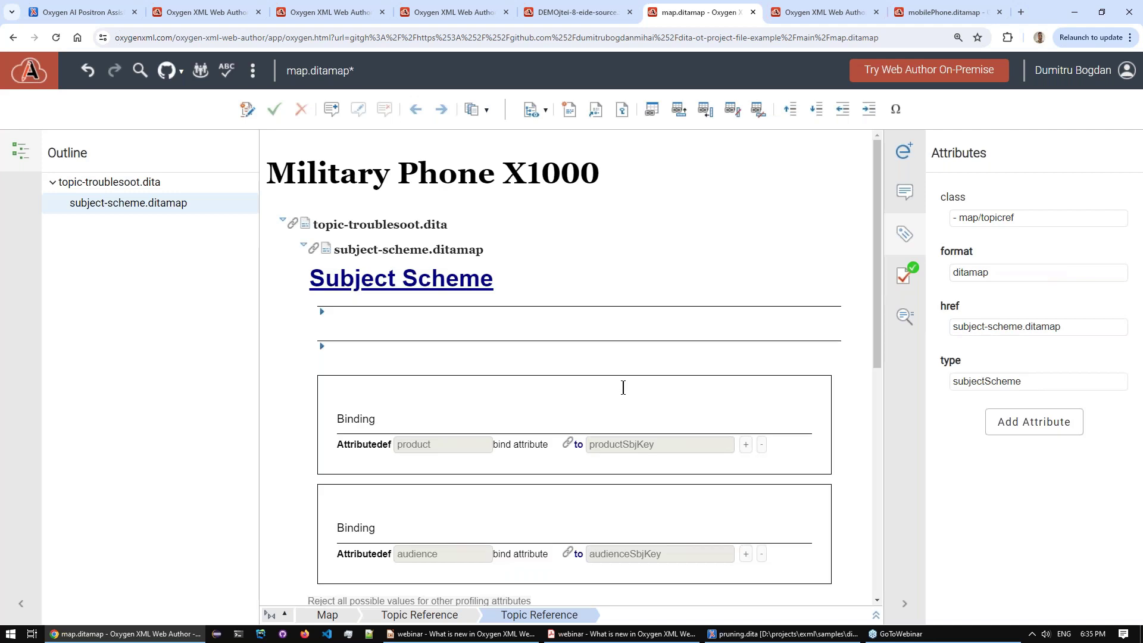
{"action": "left_click", "coordinate": [308, 248]}
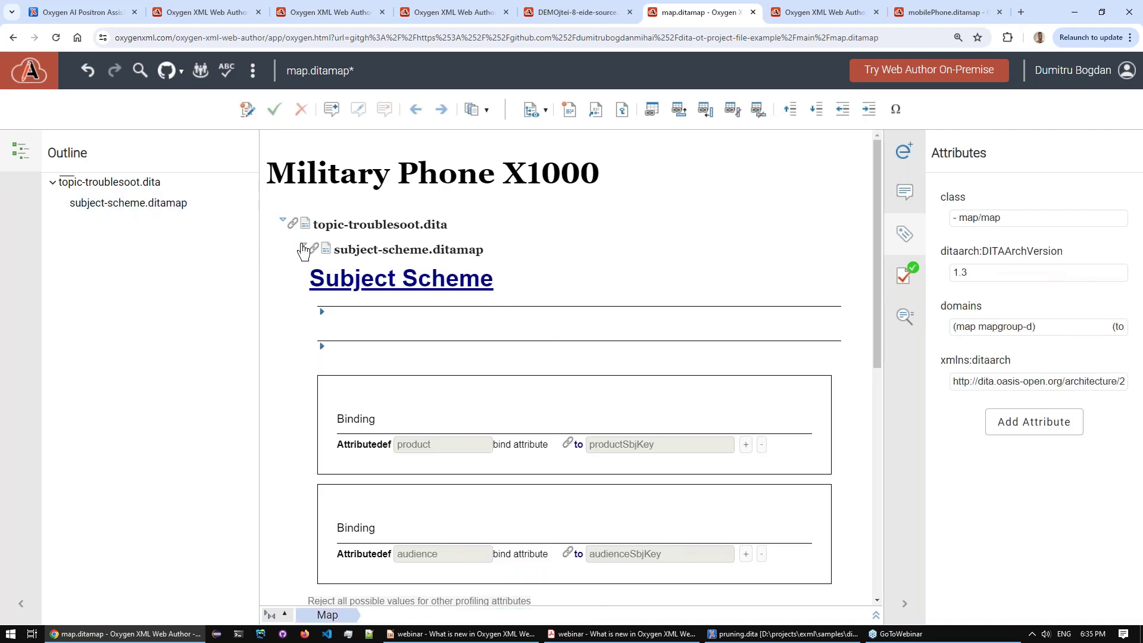
- Commit map.ditamap on the main branch, and close the separate dashboard and the mobilePhone.ditamap sample
{"action": "left_click", "coordinate": [183, 72]}
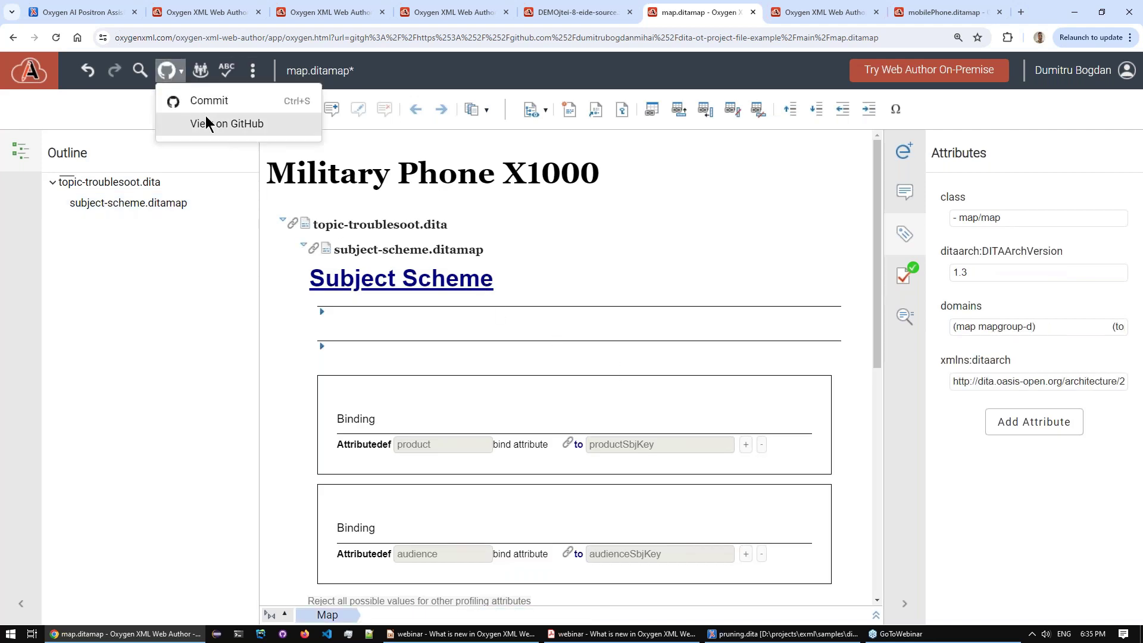
{"action": "left_click", "coordinate": [220, 109]}
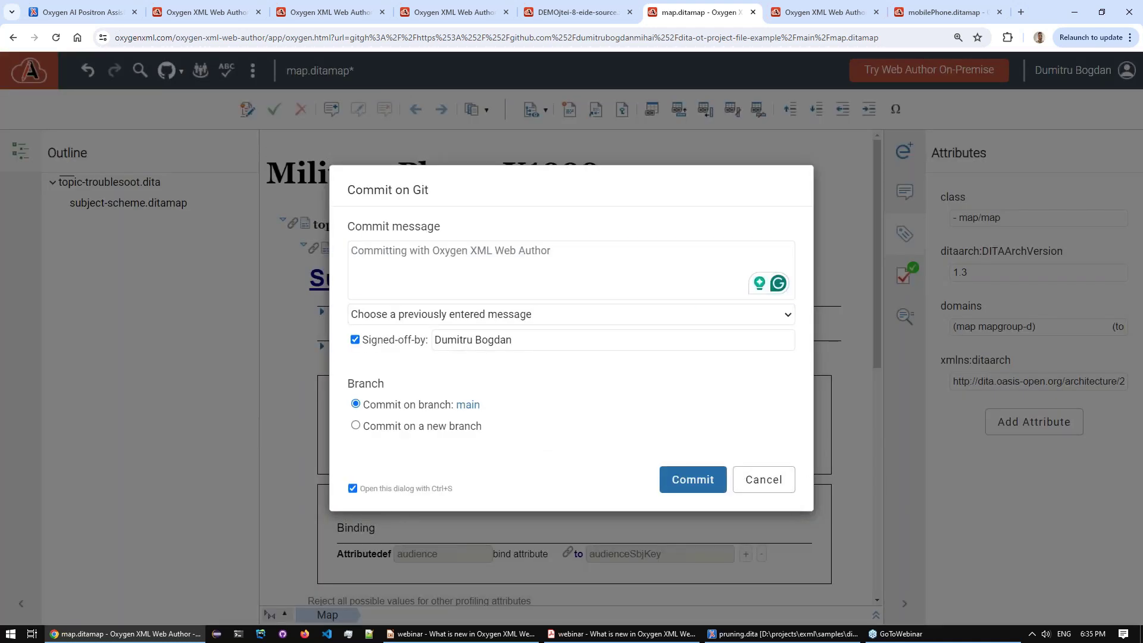
{"action": "left_click", "coordinate": [709, 479]}
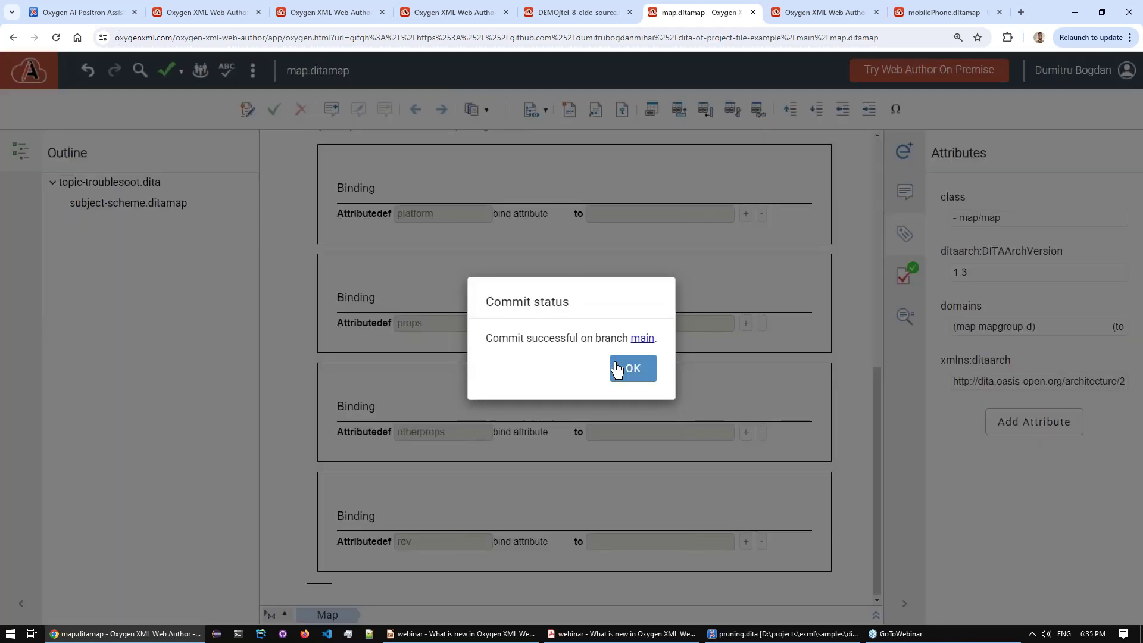
{"action": "left_click", "coordinate": [622, 371]}
{"action": "left_click", "coordinate": [875, 12]}
{"action": "left_click", "coordinate": [876, 12]}
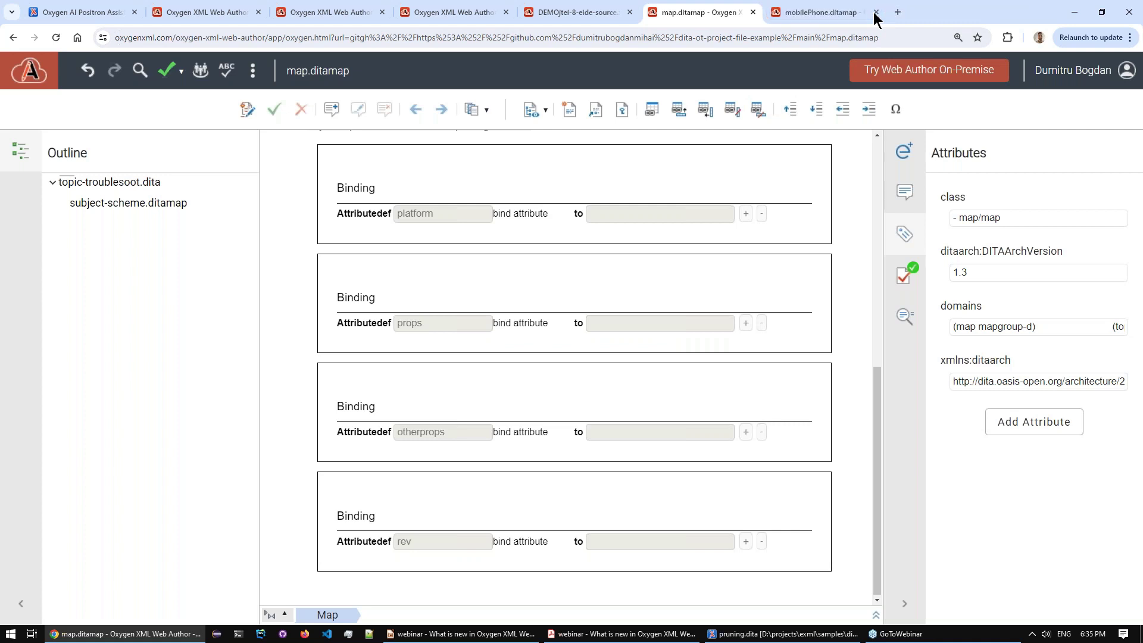
- Return to the dashboard and open topic-troublesoot.dita from the GitHub repository
{"action": "left_click", "coordinate": [25, 87]}
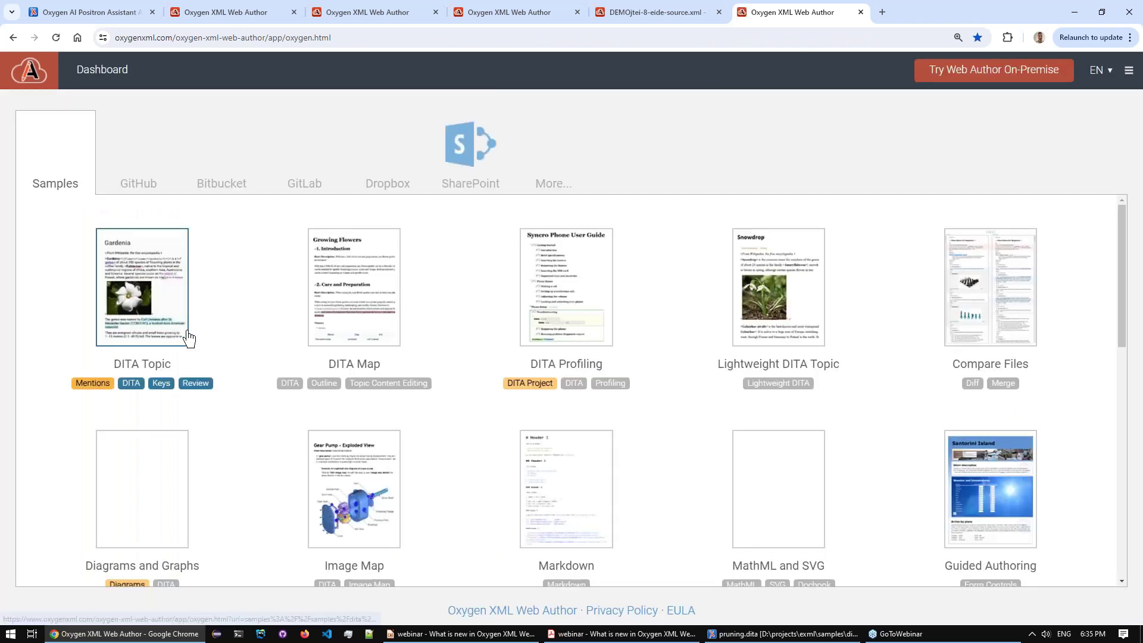
{"action": "left_click", "coordinate": [139, 170]}
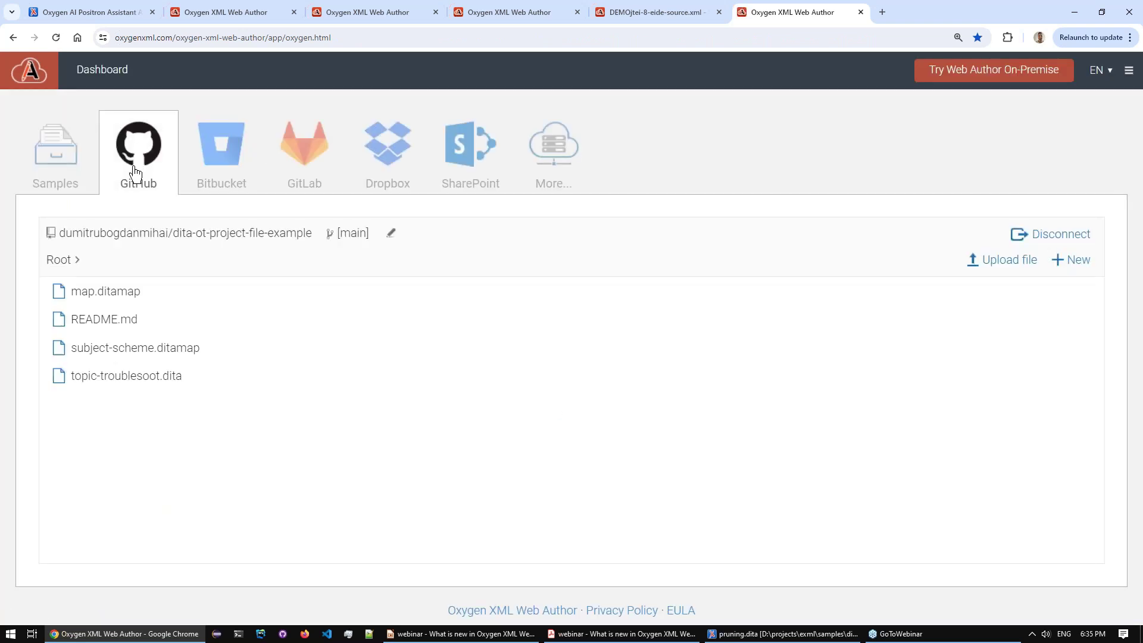
{"action": "left_click", "coordinate": [62, 378]}
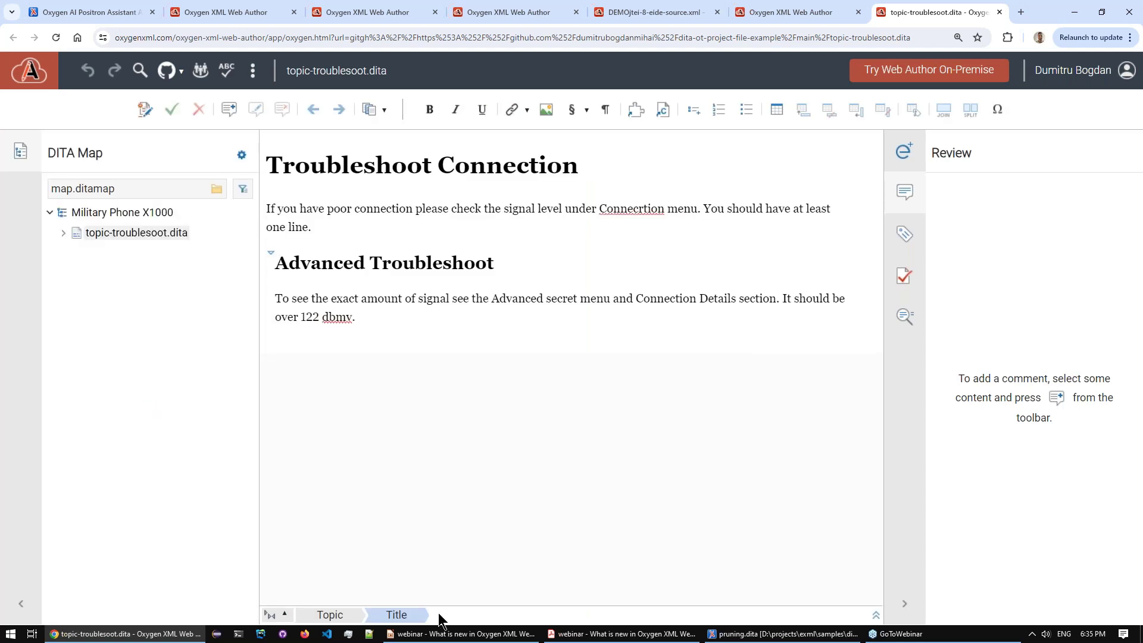
- Profile the whole Advanced Troubleshoot section for the Support Specialist audience
{"action": "left_click", "coordinate": [321, 262]}
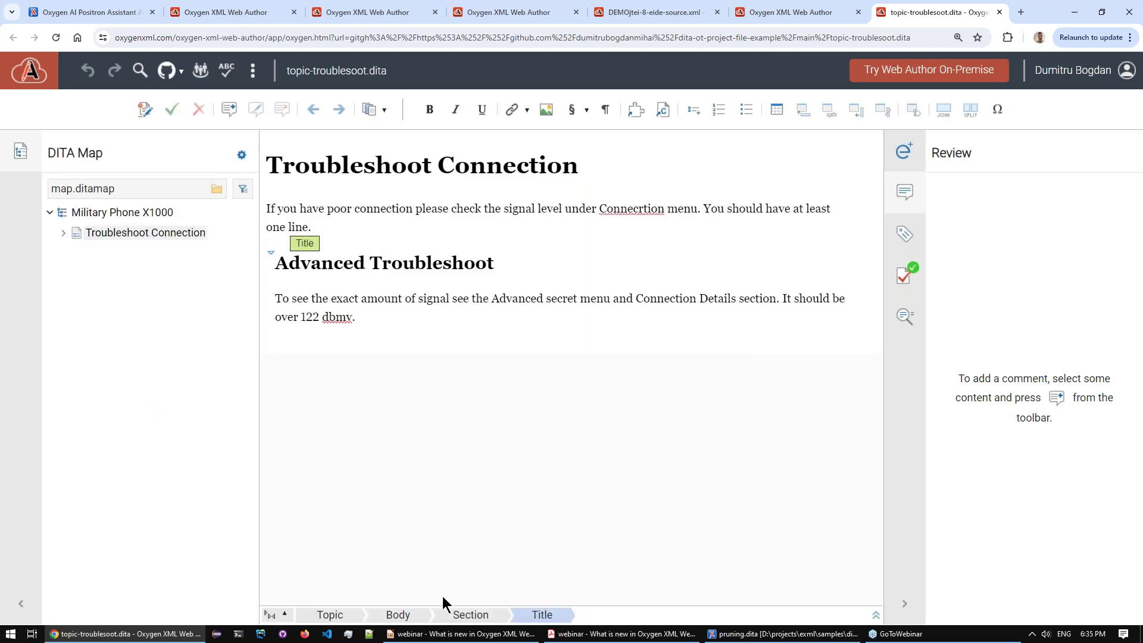
{"action": "left_click", "coordinate": [461, 615]}
{"action": "right_click", "coordinate": [346, 262]}
{"action": "mouse_move", "coordinate": [357, 266]}
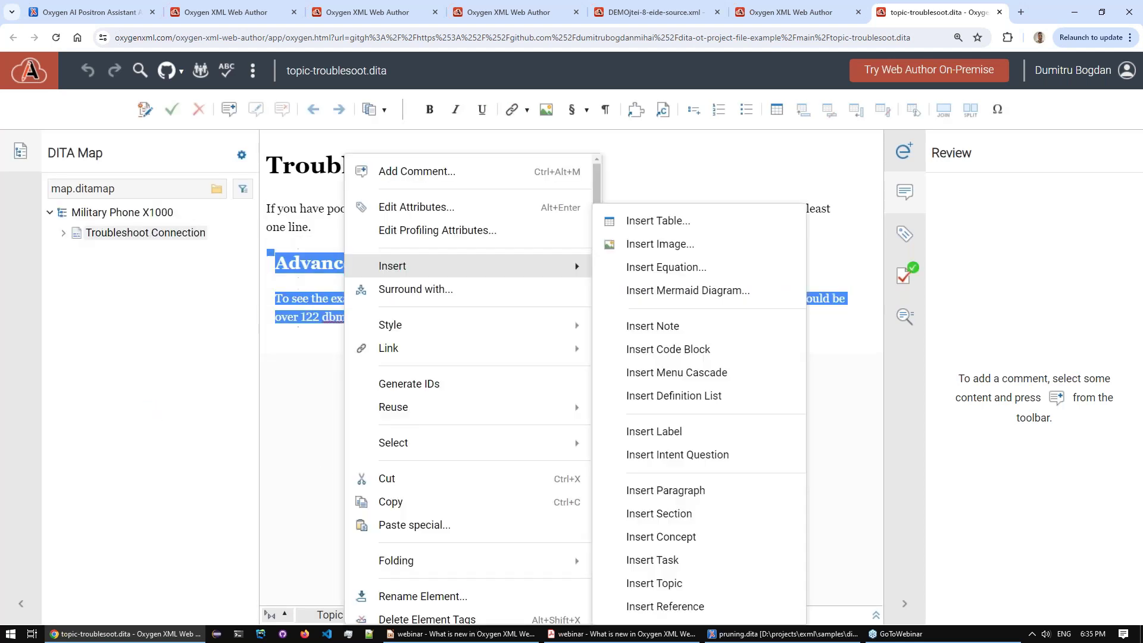
{"action": "left_click", "coordinate": [370, 231]}
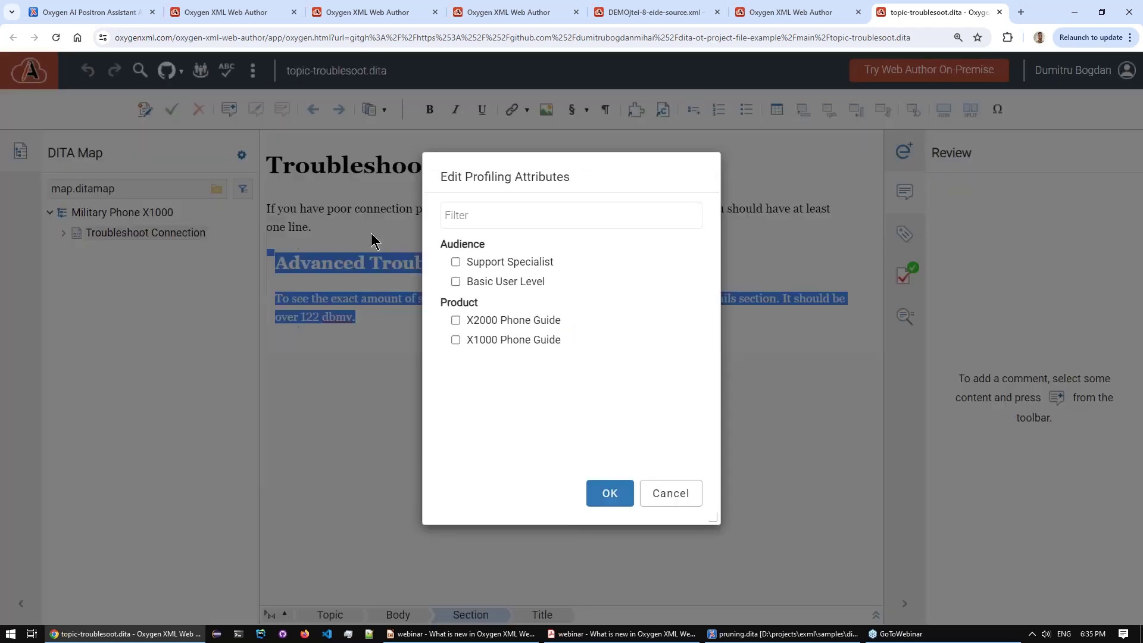
{"action": "left_click", "coordinate": [456, 262]}
{"action": "left_click", "coordinate": [614, 499]}
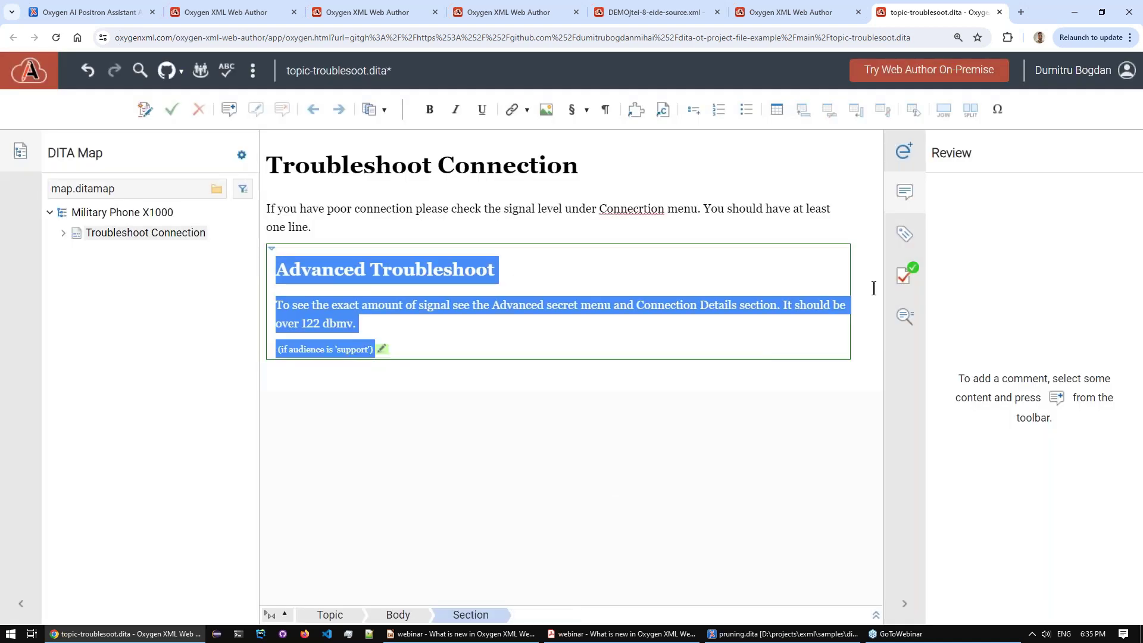
- Compare the Advanced Troubleshoot section's audience attribute with its profiling options, leaving them unchanged
{"action": "left_click", "coordinate": [906, 245]}
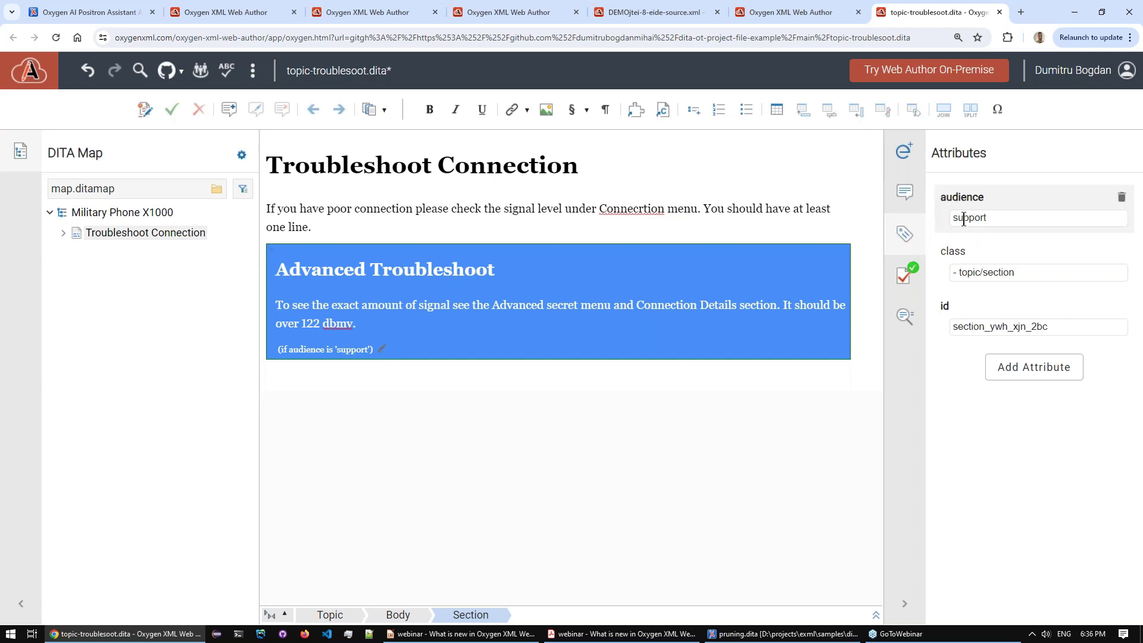
{"action": "left_click", "coordinate": [384, 304]}
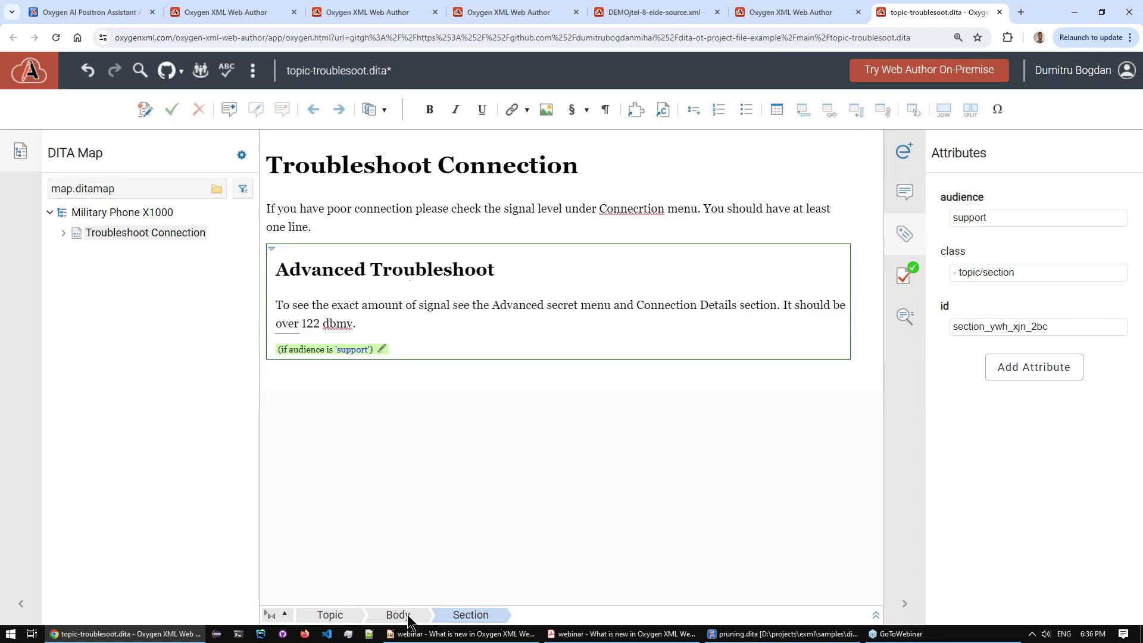
{"action": "left_click", "coordinate": [452, 615]}
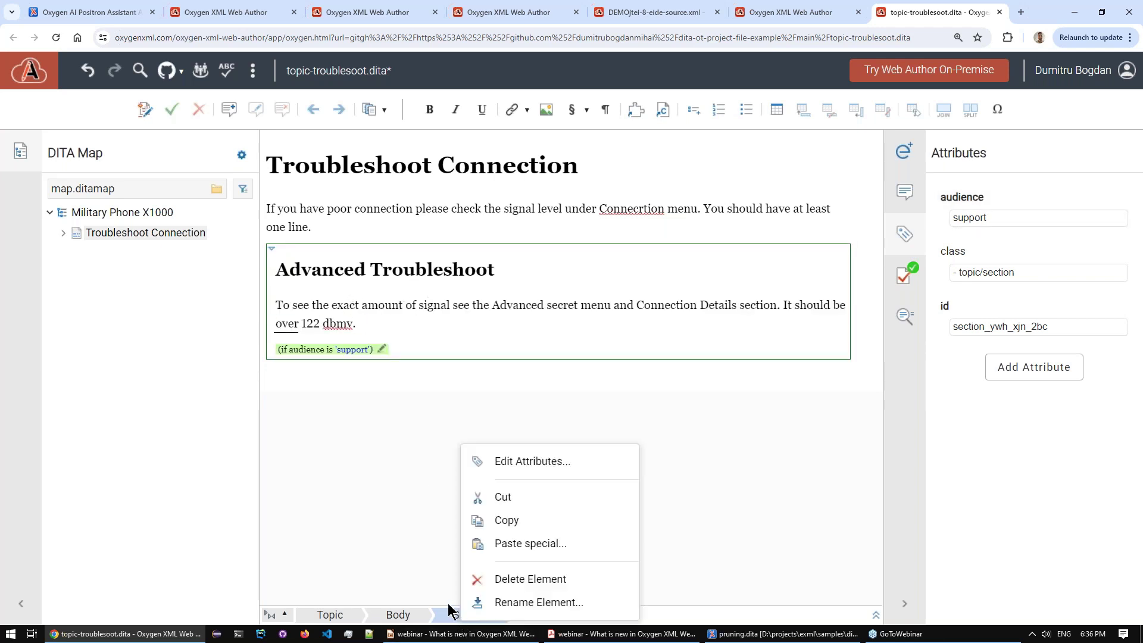
{"action": "right_click", "coordinate": [438, 275]}
{"action": "left_click", "coordinate": [465, 235]}
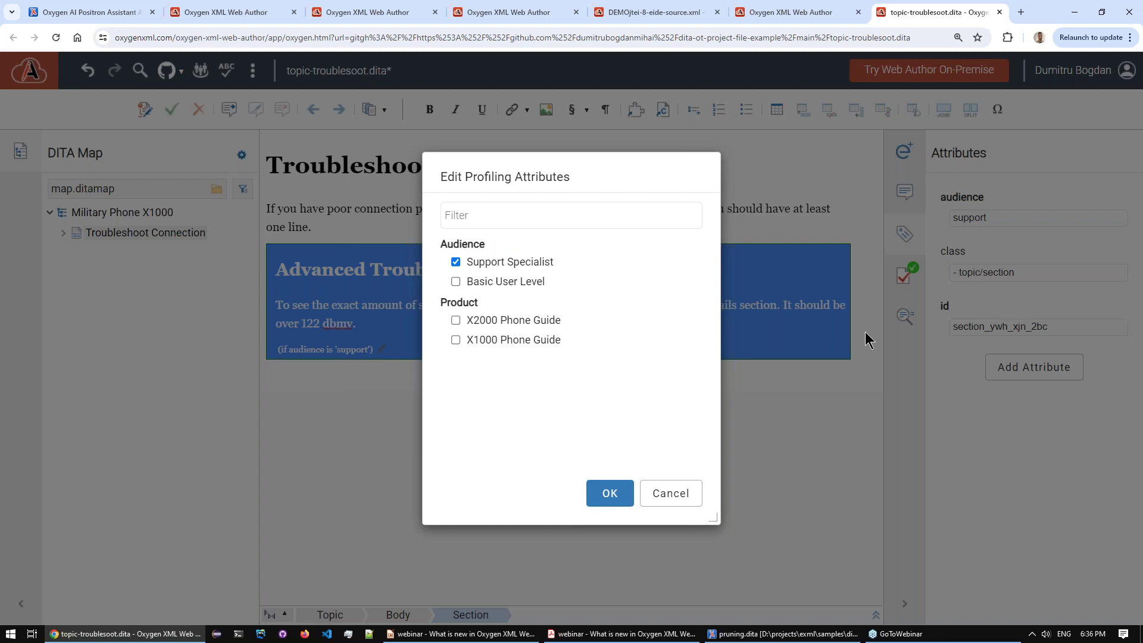
{"action": "left_click", "coordinate": [674, 501]}
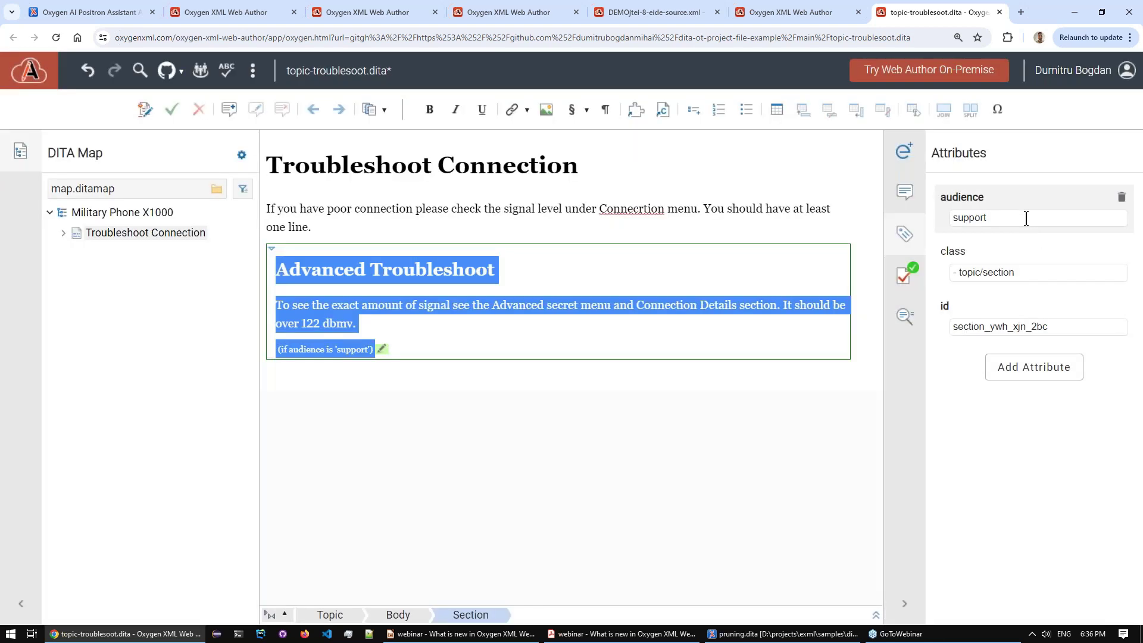
{"action": "left_click", "coordinate": [660, 347]}
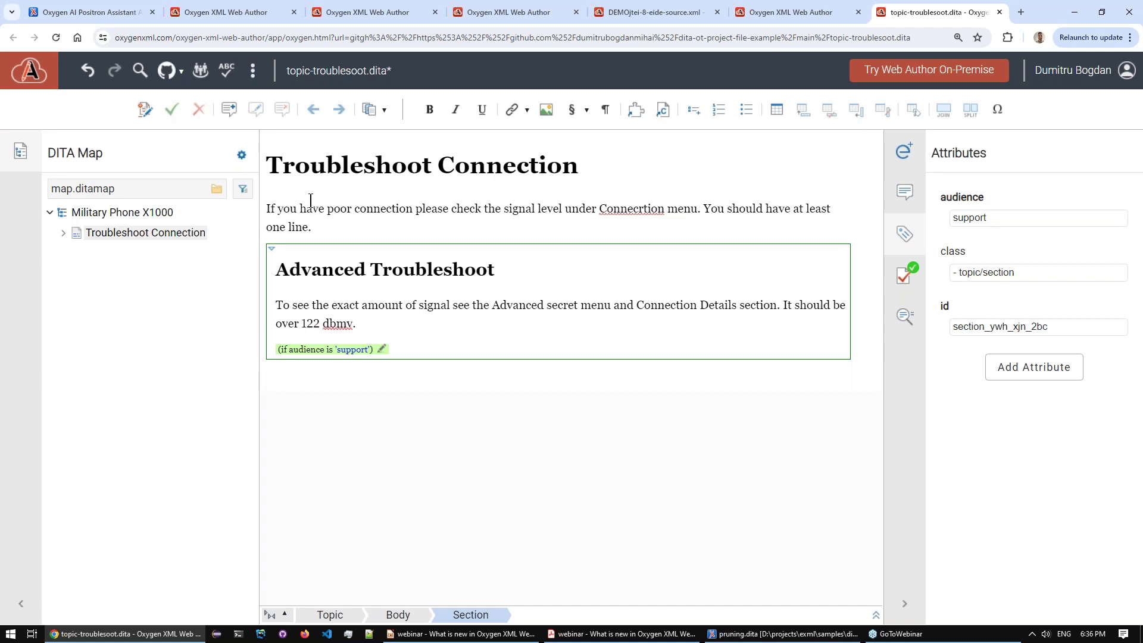
- Commit topic-troublesoot.dita on the main branch and return to the repository's file list
{"action": "left_click", "coordinate": [179, 78]}
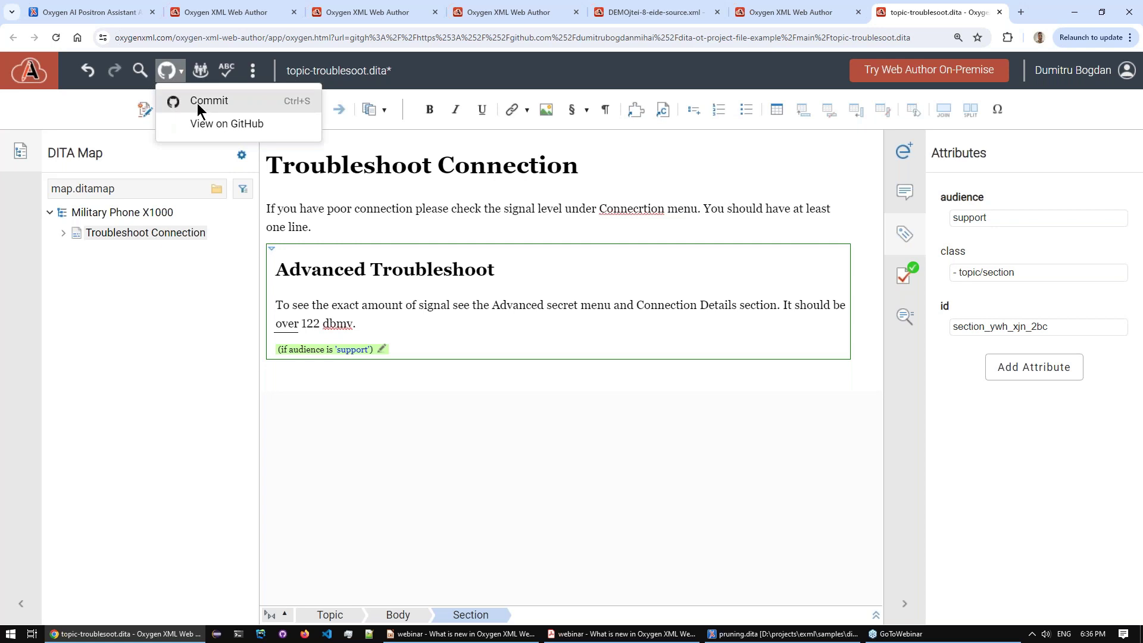
{"action": "left_click", "coordinate": [200, 101]}
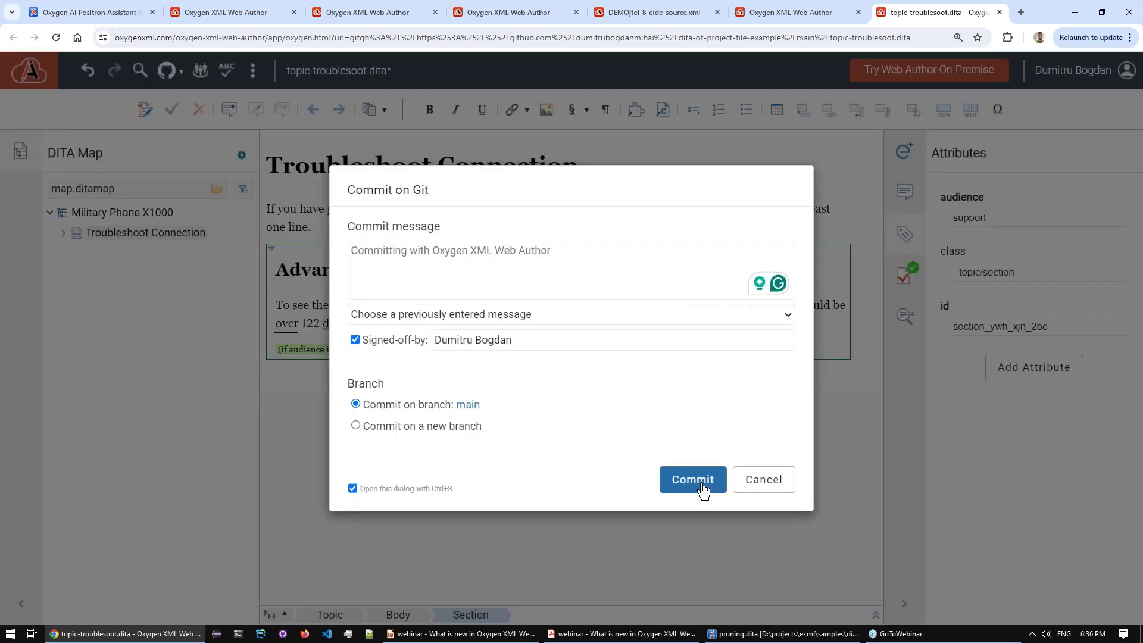
{"action": "left_click", "coordinate": [702, 487]}
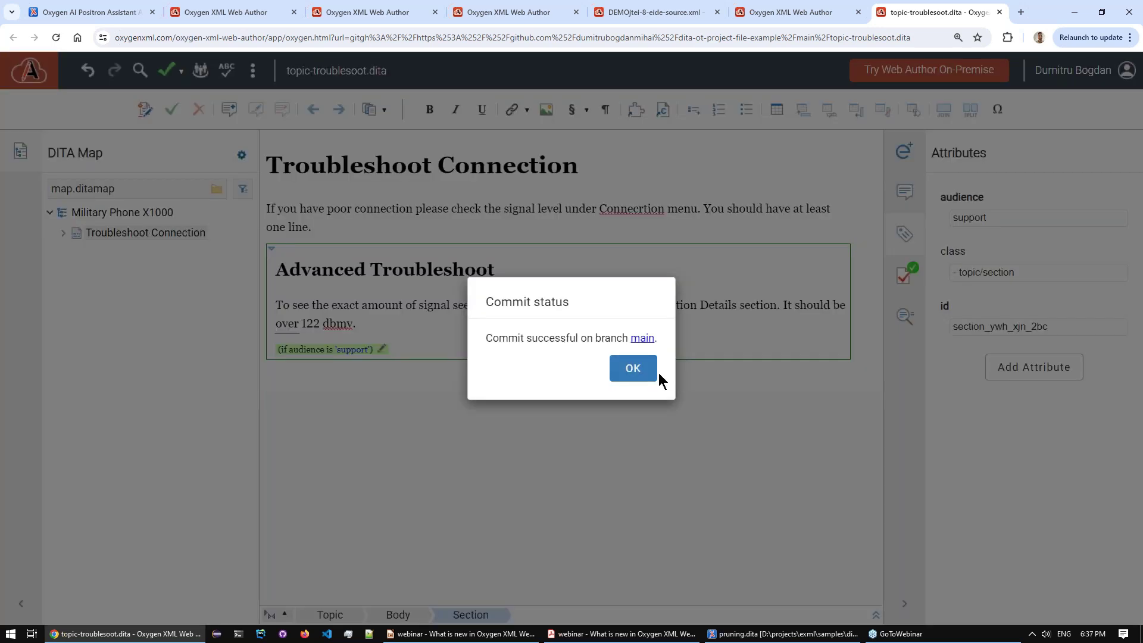
{"action": "left_click", "coordinate": [652, 374]}
{"action": "left_click", "coordinate": [36, 78]}
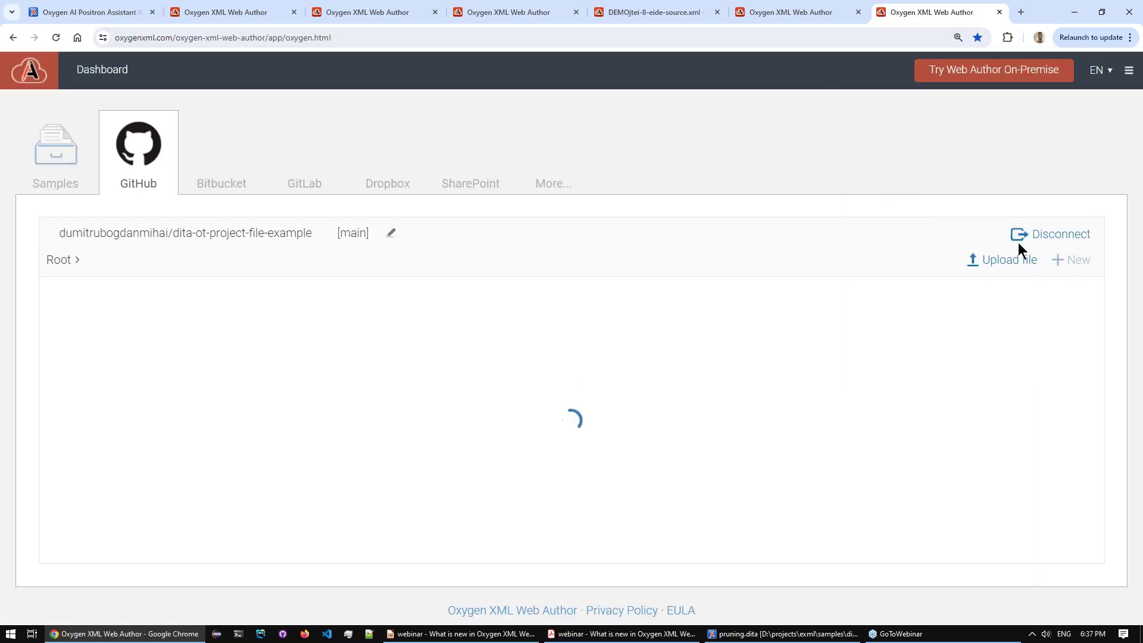
- Start a new file in the repository and search the DITA templates for "filter"
{"action": "left_click", "coordinate": [1066, 260]}
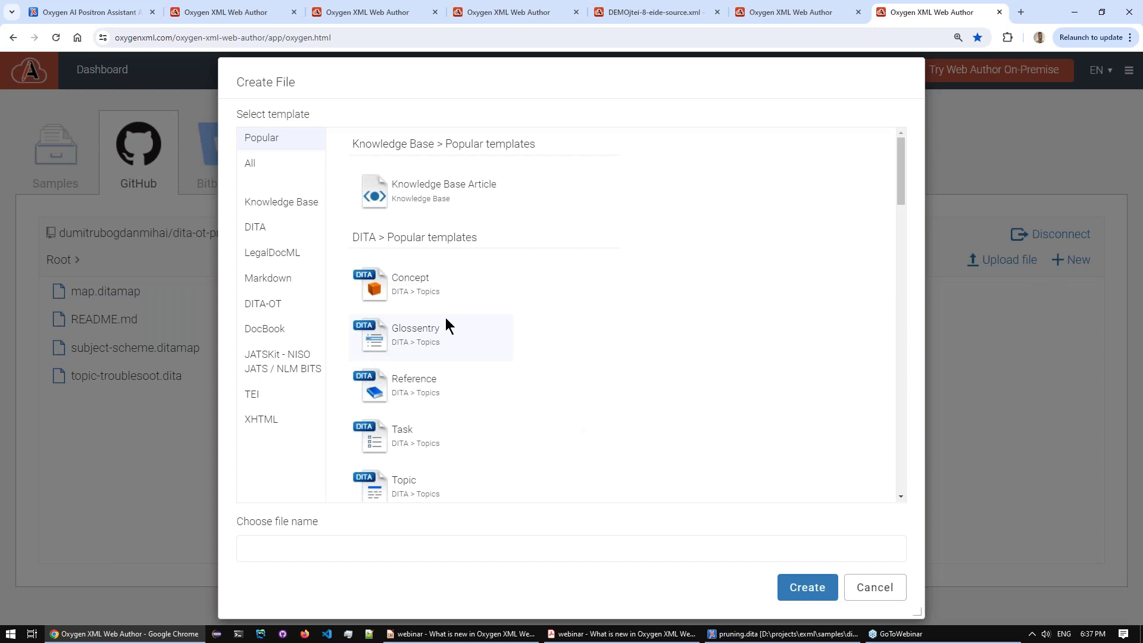
{"action": "key", "text": "ctrl+f"}
{"action": "type", "text": "filter"}
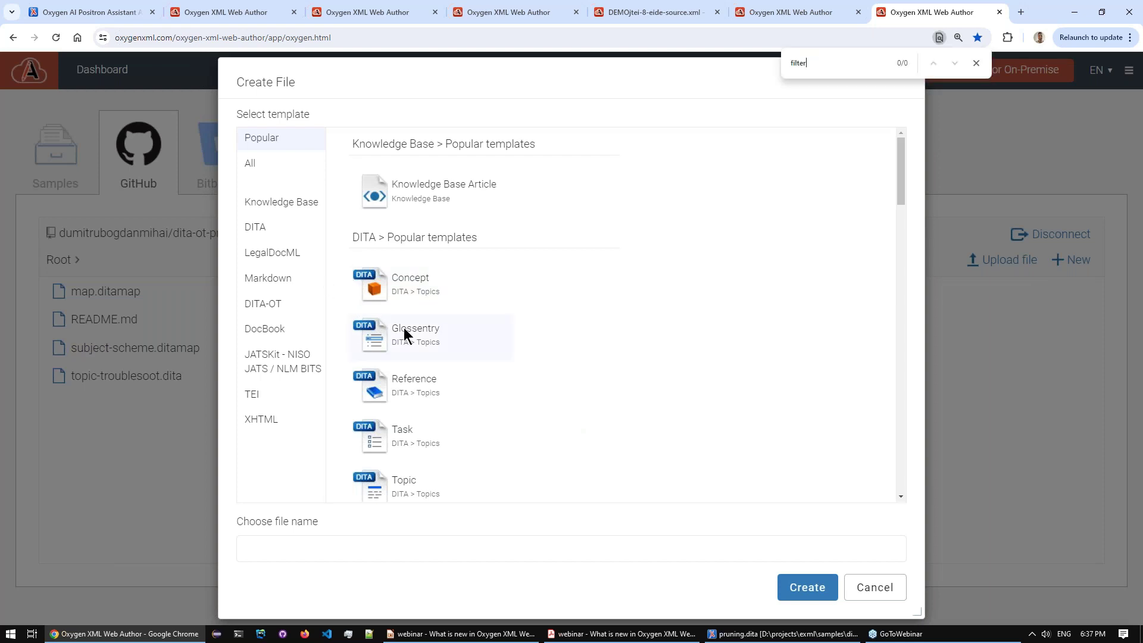
{"action": "left_click", "coordinate": [283, 234]}
{"action": "scroll", "coordinate": [401, 377], "scroll_direction": "down", "scroll_amount": 3}
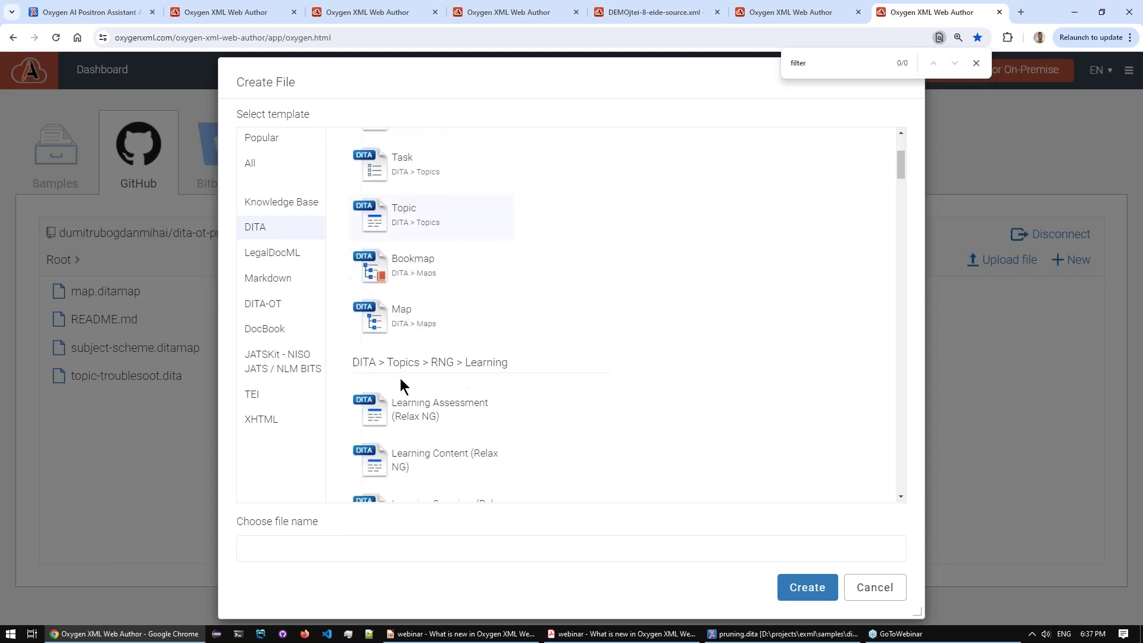
{"action": "key", "text": "Escape"}
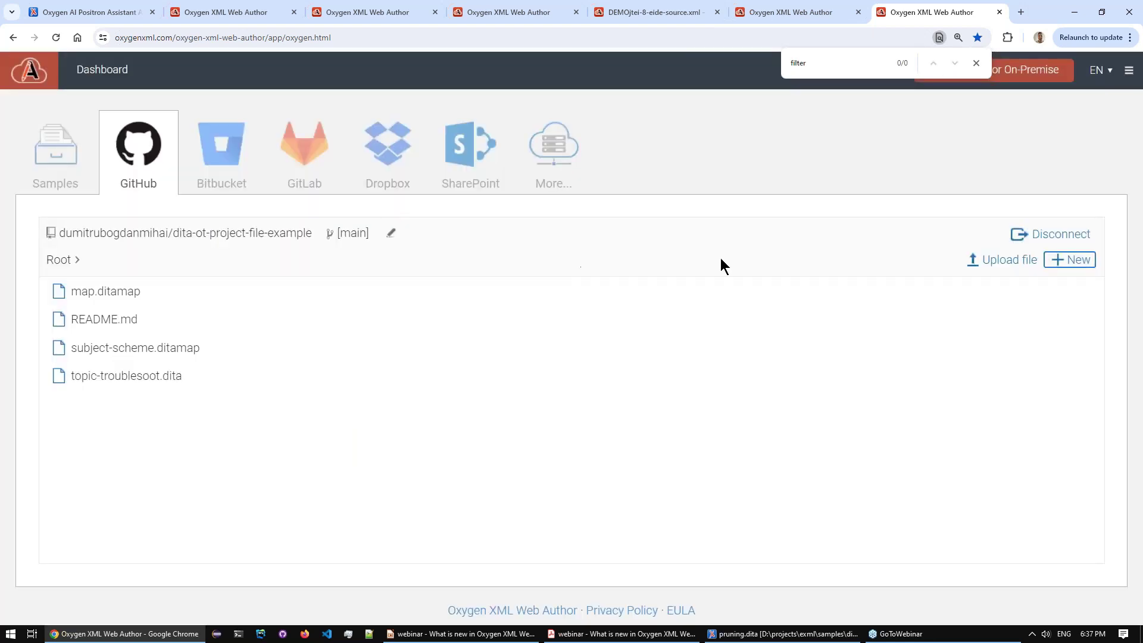
{"action": "left_click", "coordinate": [1074, 260]}
{"action": "key", "text": "ctrl+a"}
{"action": "key", "text": "BackSpace"}
{"action": "type", "text": "filter"}
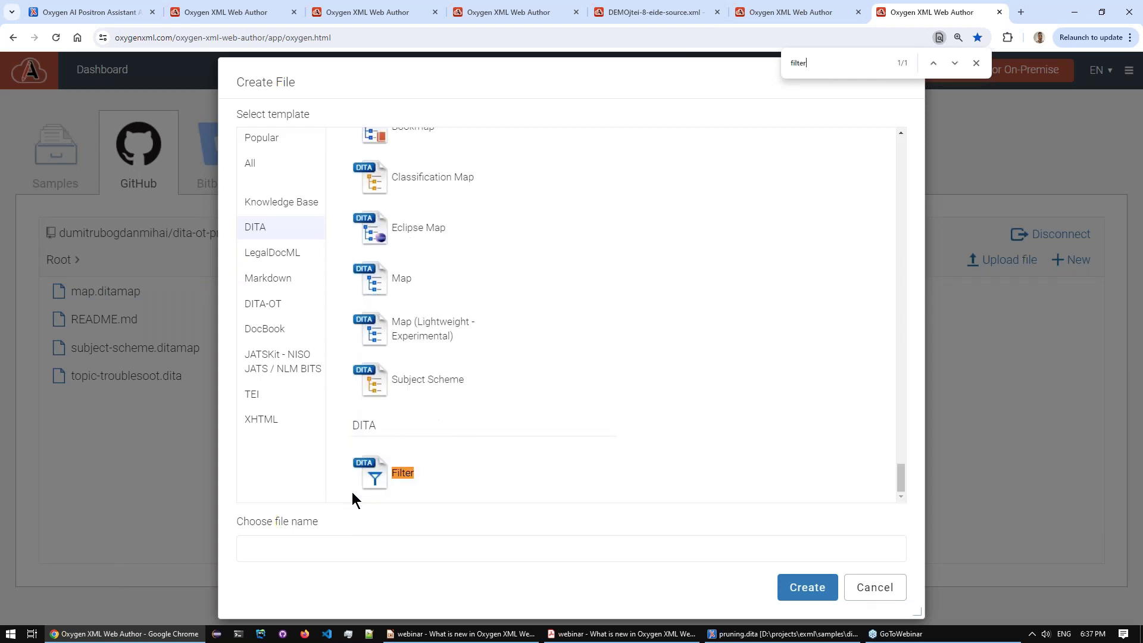
- Create a DITAVAL file from the Filter template and name it filter-for-support.ditaval
{"action": "left_click", "coordinate": [354, 494]}
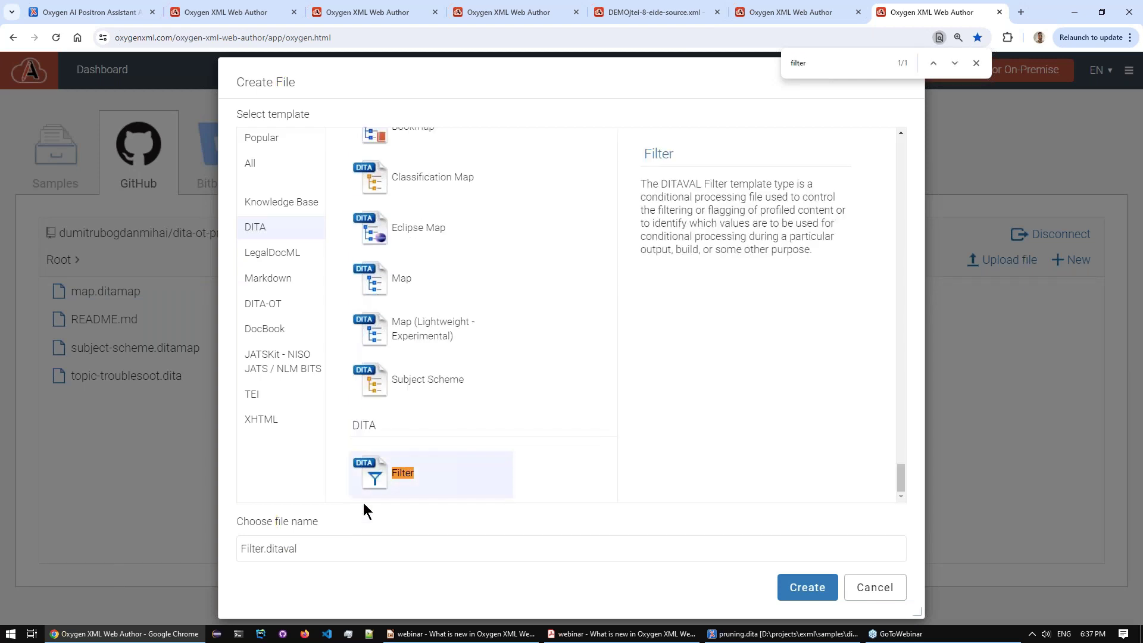
{"action": "left_click", "coordinate": [244, 548]}
{"action": "left_click_drag", "start_coordinate": [244, 546], "coordinate": [237, 531]}
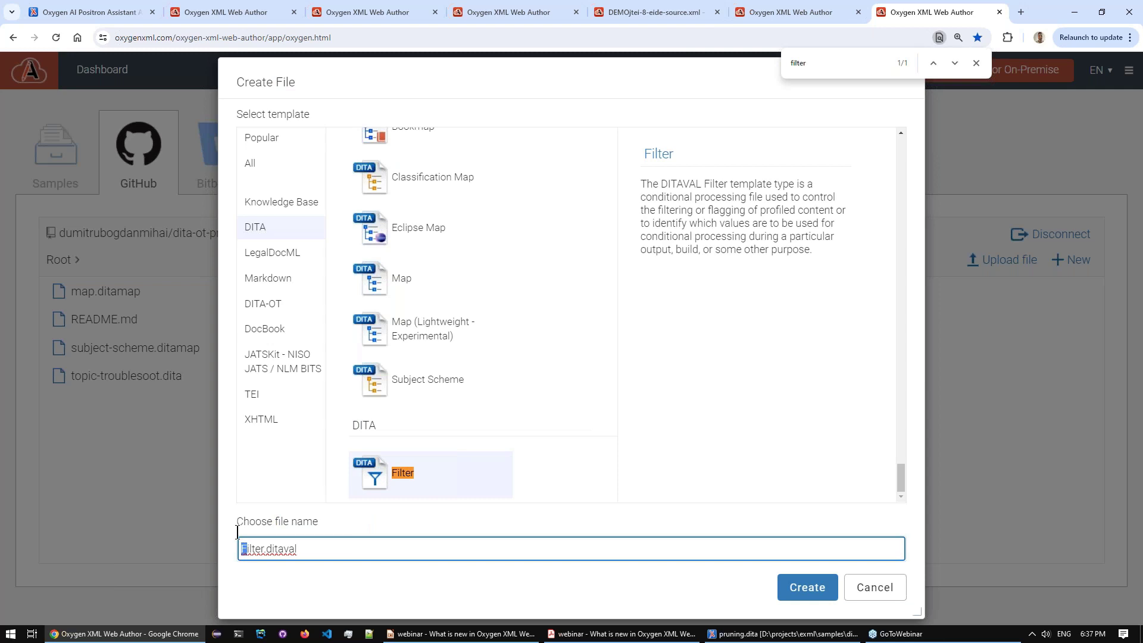
{"action": "key", "text": "ctrl+Right"}
{"action": "key", "text": "ctrl+shift+Left"}
{"action": "type", "text": "filter-i"}
{"action": "key", "text": "BackSpace"}
{"action": "type", "text": "for-support"}
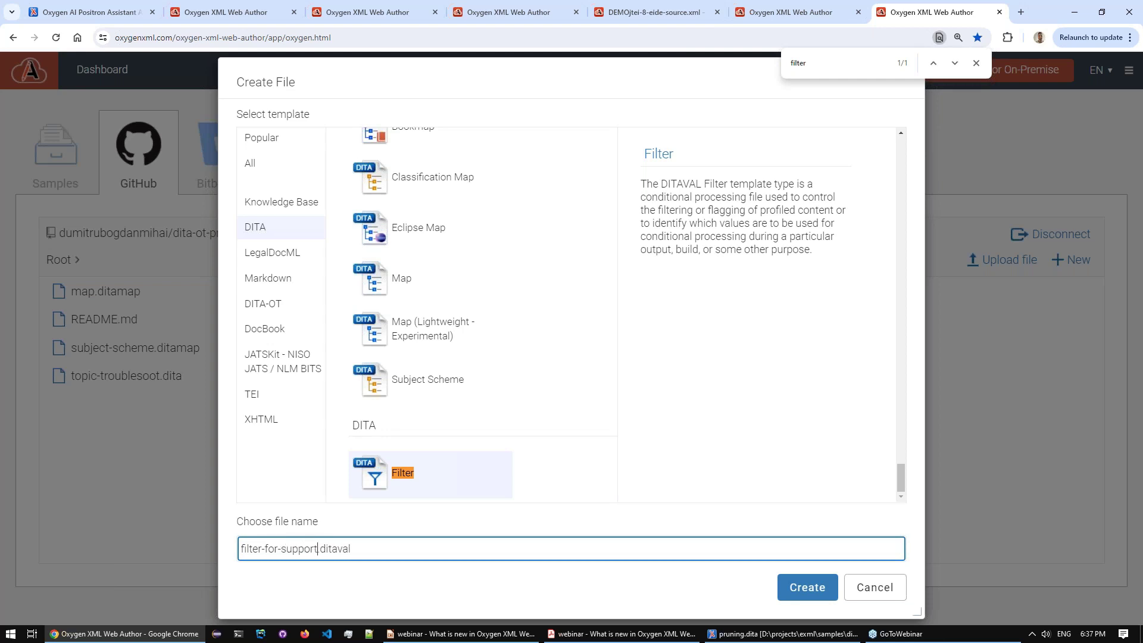
{"action": "left_click", "coordinate": [804, 599]}
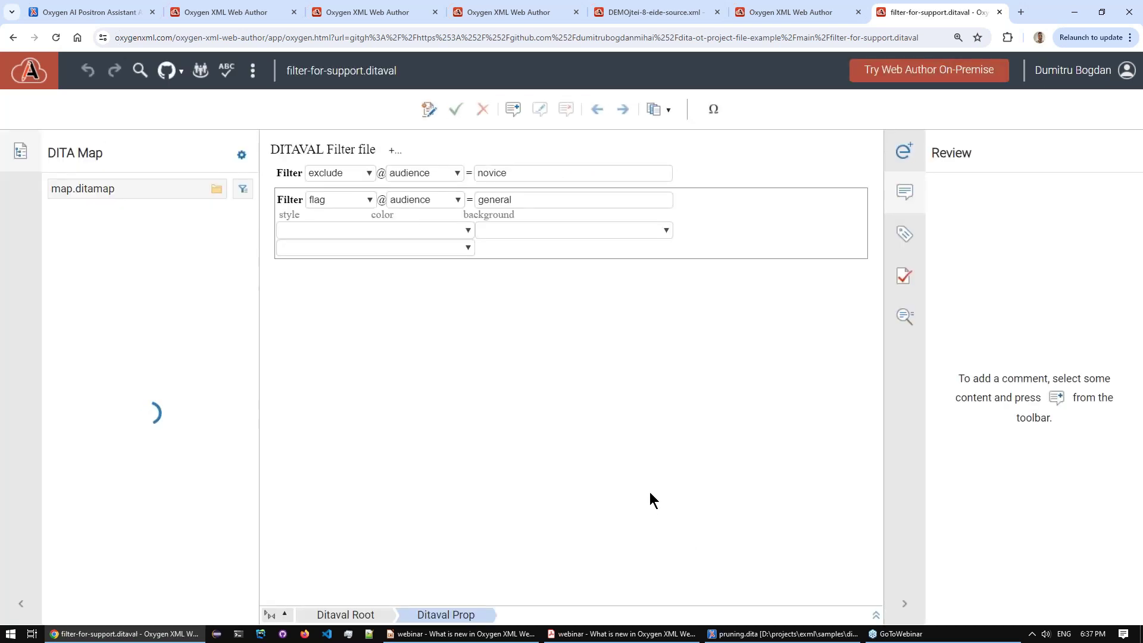
- Delete the flag rule for the general audience and set the remaining rule to include audience "support"
{"action": "left_click", "coordinate": [280, 198]}
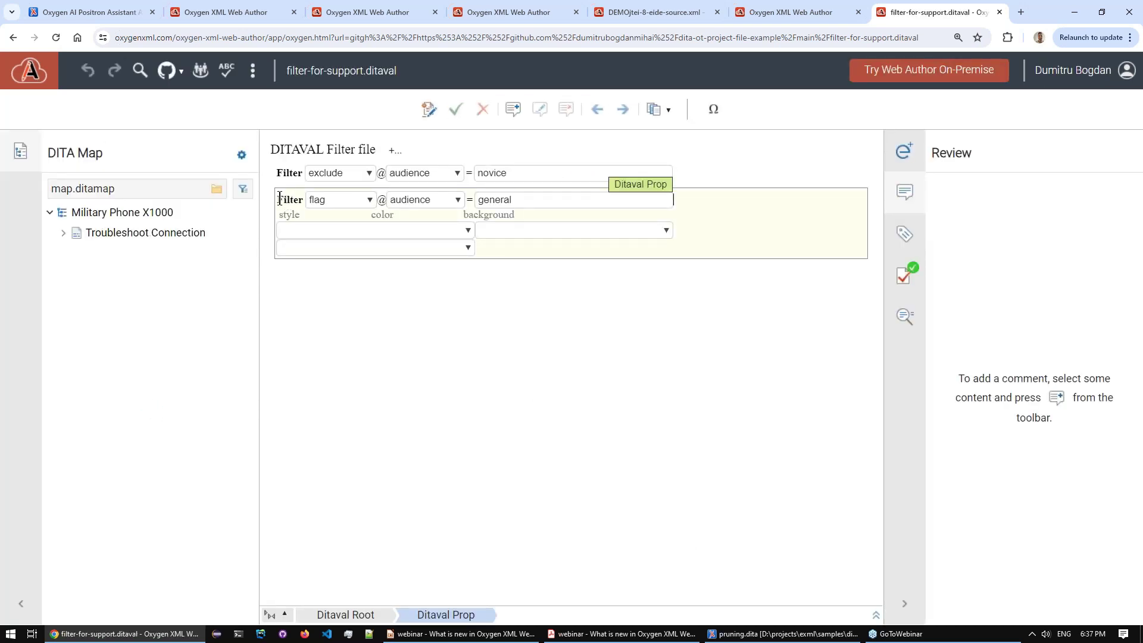
{"action": "left_click", "coordinate": [452, 614]}
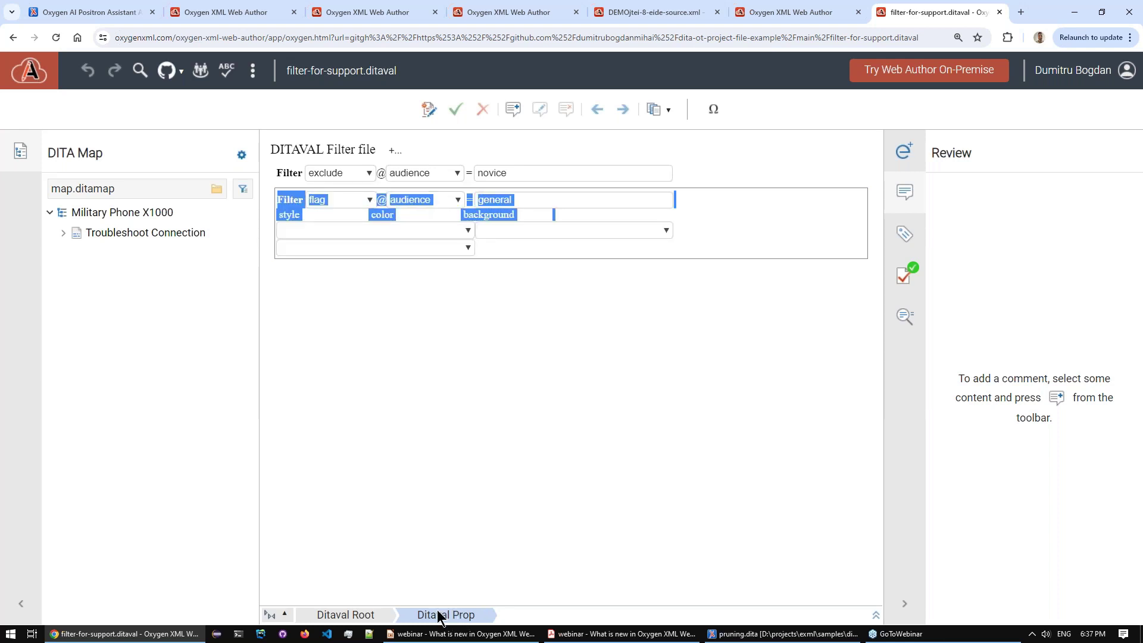
{"action": "key", "text": "Delete"}
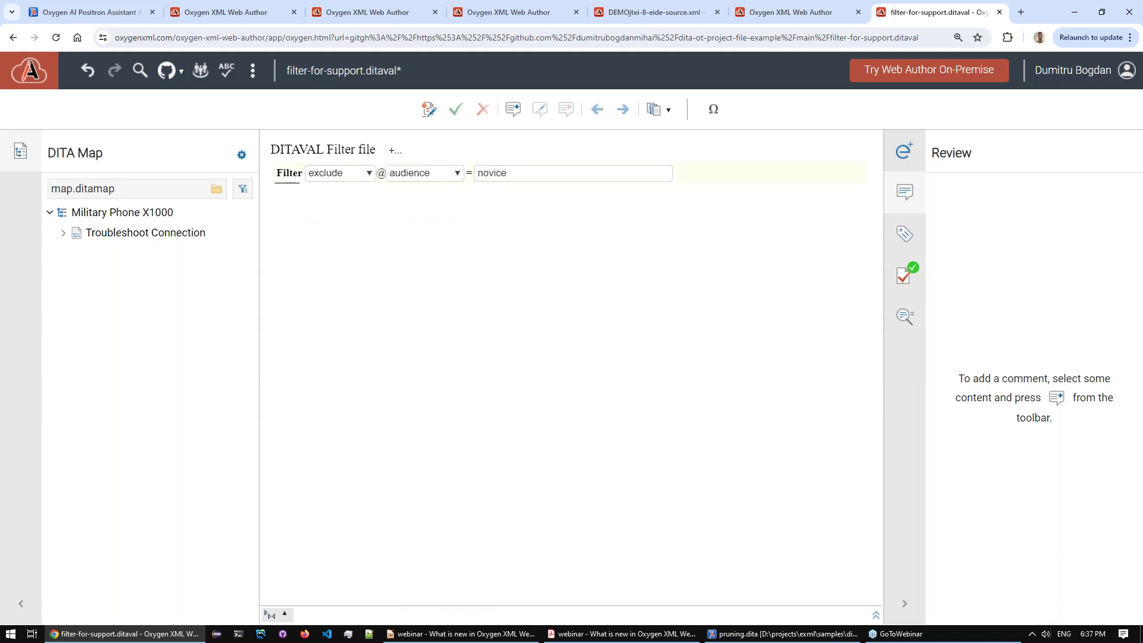
{"action": "left_click", "coordinate": [327, 175]}
{"action": "left_click", "coordinate": [346, 205]}
{"action": "double_click", "coordinate": [510, 173]}
{"action": "type", "text": "support"}
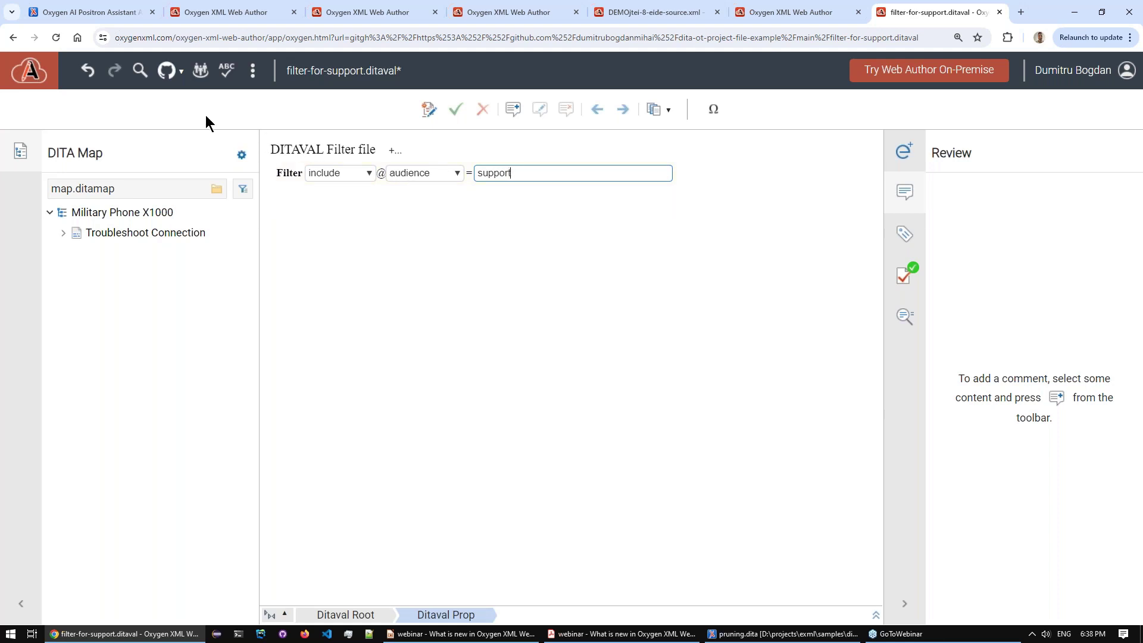
- Commit filter-for-support.ditaval on the main branch and return to the repository's file list
{"action": "left_click", "coordinate": [181, 73]}
{"action": "left_click", "coordinate": [250, 101]}
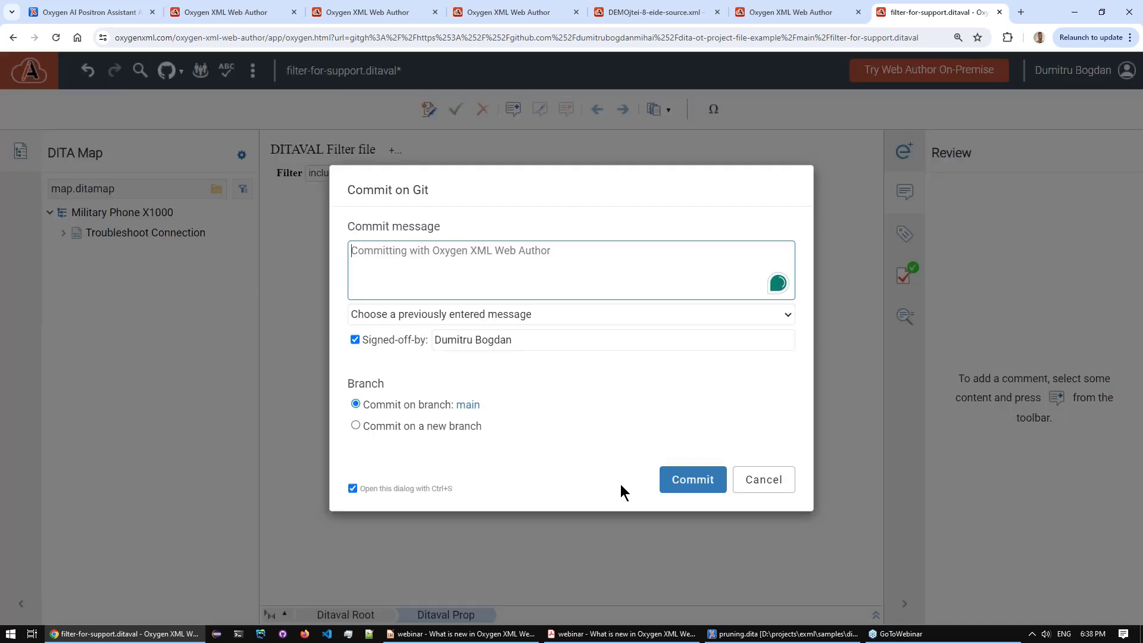
{"action": "left_click", "coordinate": [685, 479]}
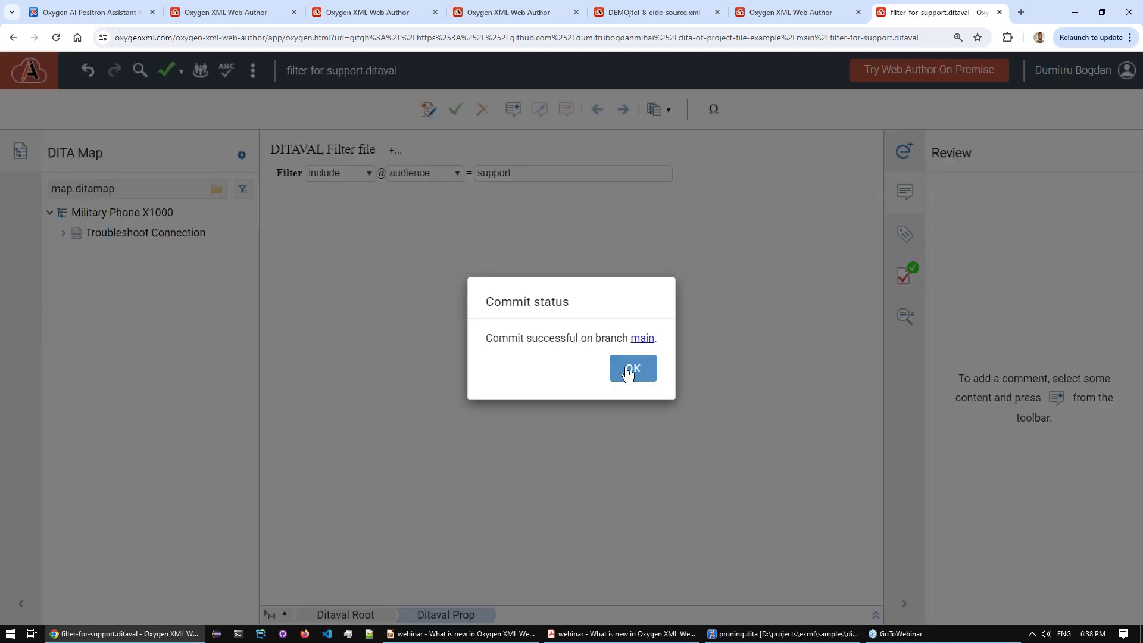
{"action": "left_click", "coordinate": [632, 369]}
{"action": "left_click", "coordinate": [13, 77]}
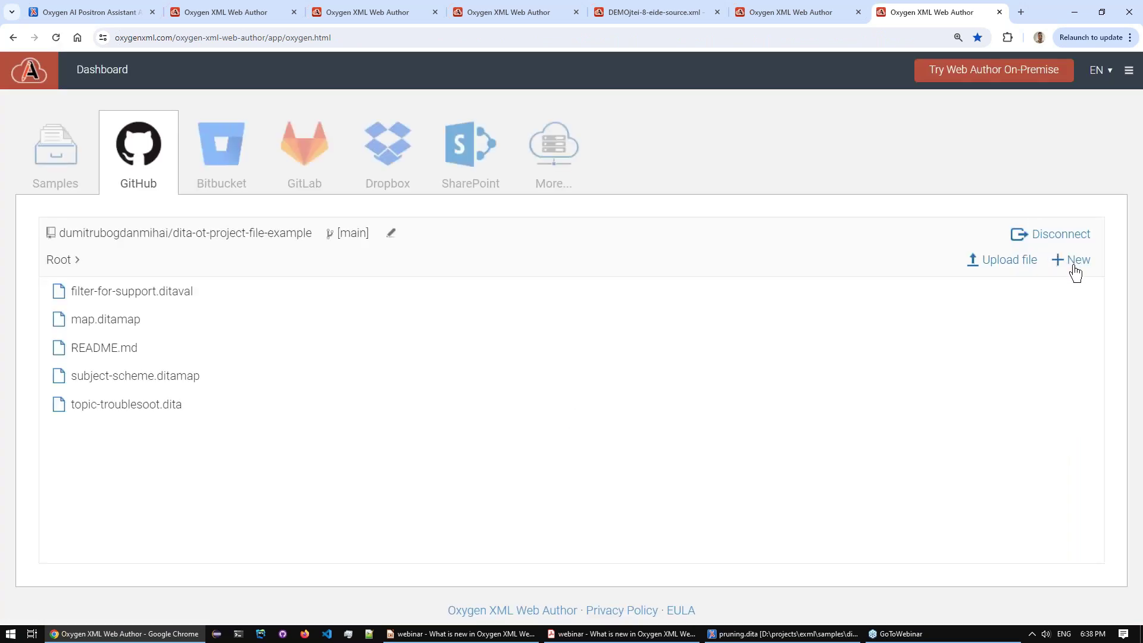
- Start another new file in the repository and find the Filter template among the DITA templates
{"action": "left_click", "coordinate": [1076, 273]}
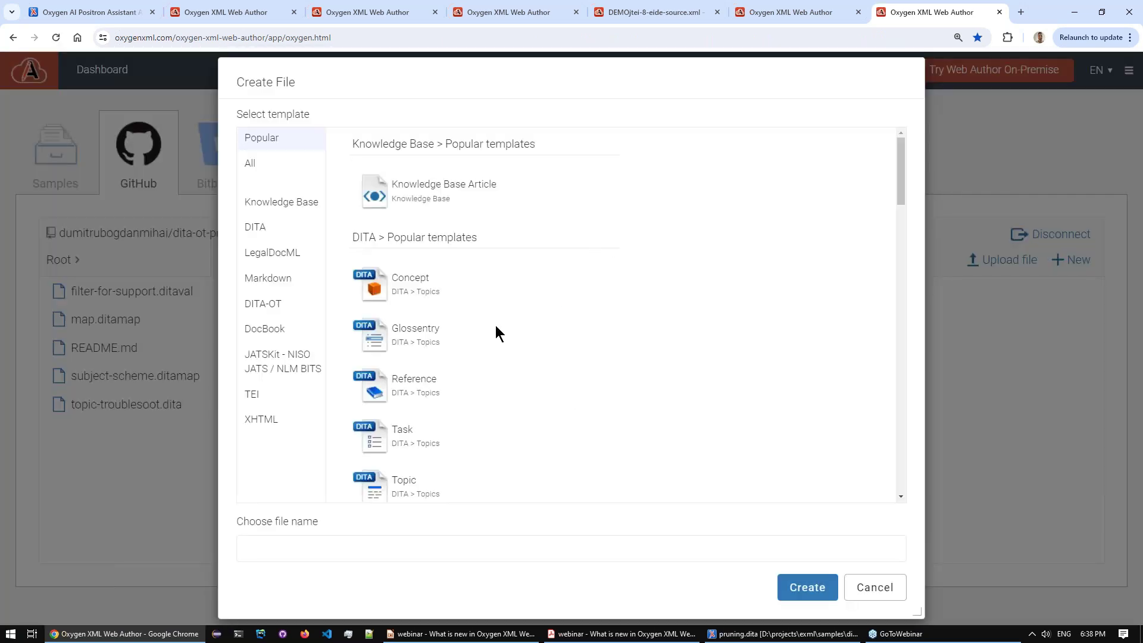
{"action": "left_click", "coordinate": [255, 227]}
{"action": "scroll", "coordinate": [281, 235], "scroll_direction": "down", "scroll_amount": 4}
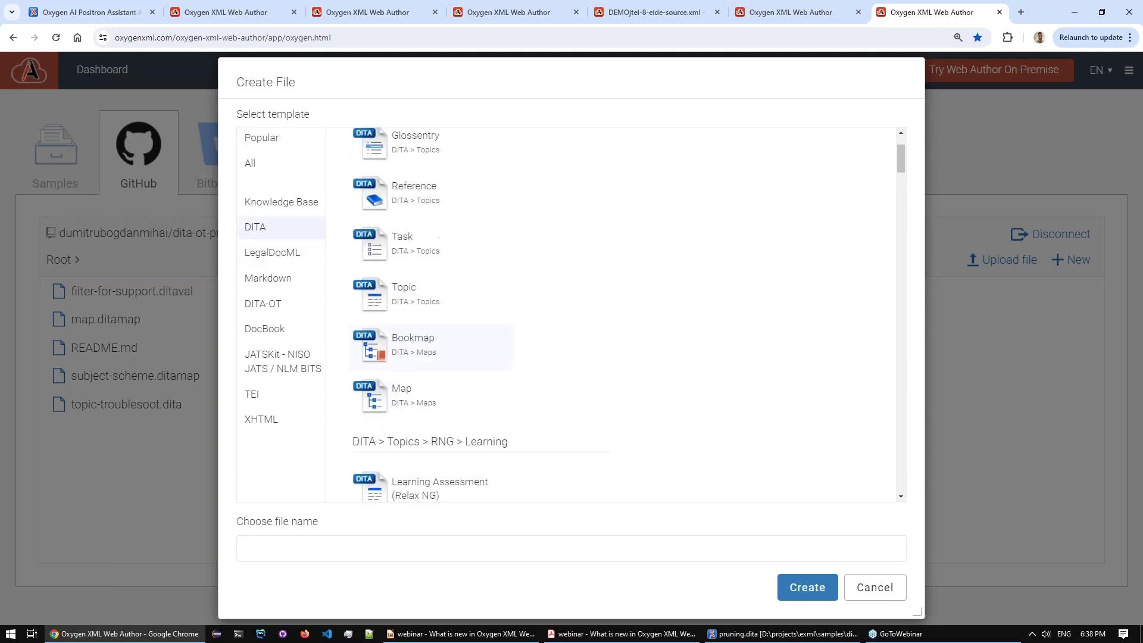
{"action": "key", "text": "ctrl+f"}
{"action": "type", "text": "d"}
{"action": "key", "text": "BackSpace"}
{"action": "type", "text": "filter"}
{"action": "scroll", "coordinate": [401, 403], "scroll_direction": "down", "scroll_amount": 15}
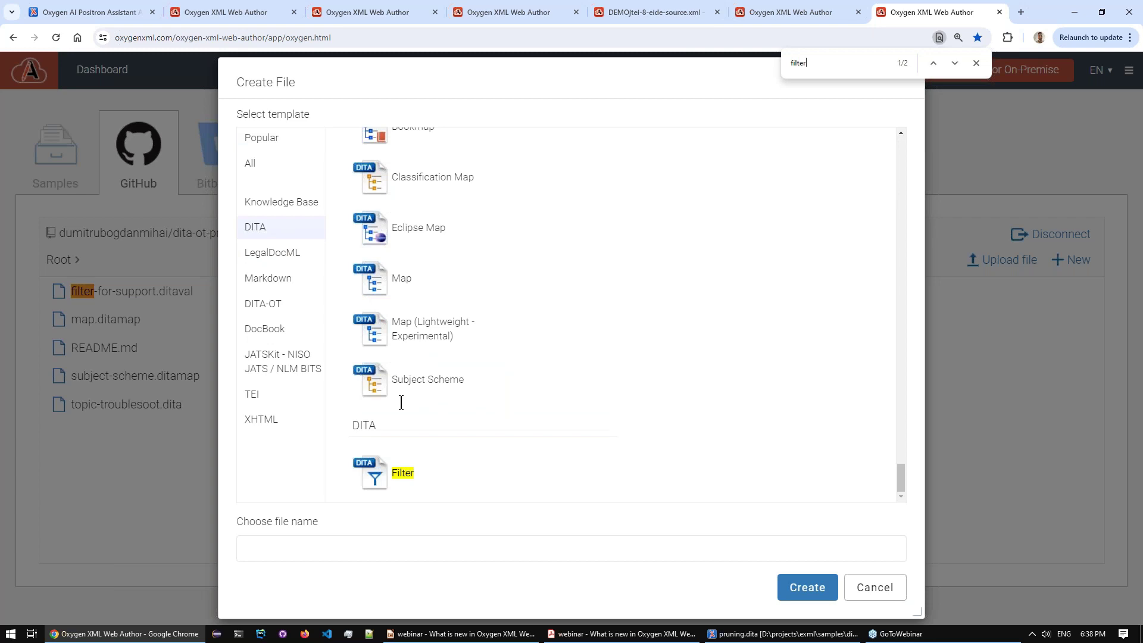
- Create the second DITAVAL file from the Filter template with the name filter-for-end-user.ditaval
{"action": "left_click", "coordinate": [381, 494]}
{"action": "left_click", "coordinate": [284, 549]}
{"action": "key", "text": "Home"}
{"action": "key", "text": "Delete"}
{"action": "type", "text": "f"}
{"action": "type", "text": "-sup"}
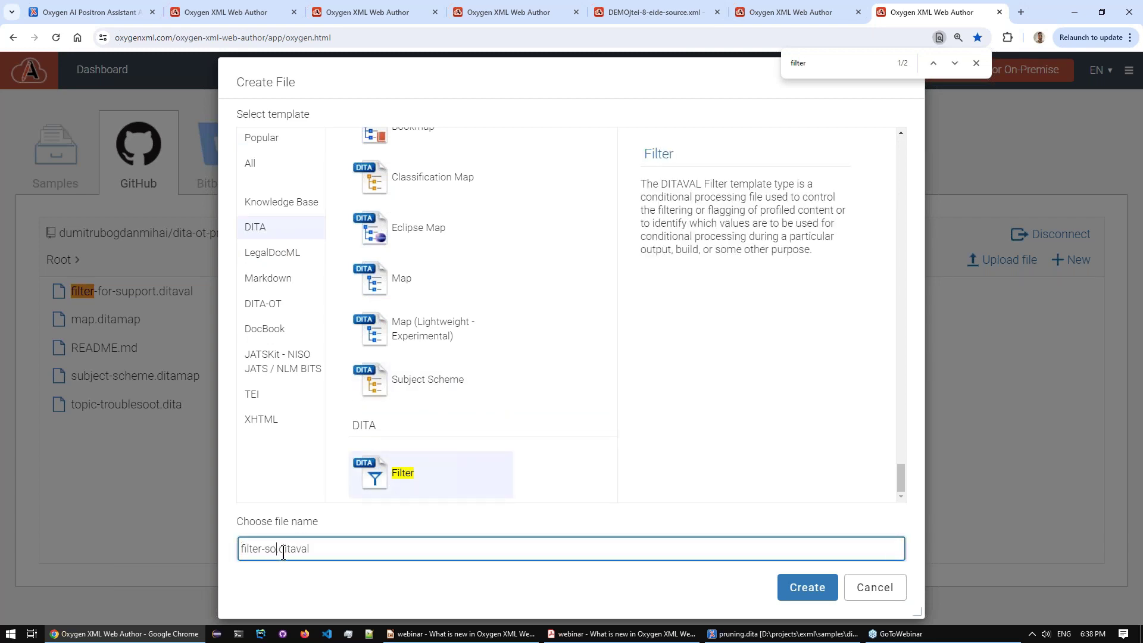
{"action": "key", "text": "BackSpace"}
{"action": "key", "text": "BackSpace"}
{"action": "key", "text": "BackSpace"}
{"action": "type", "text": "for-end-user"}
{"action": "left_click", "coordinate": [807, 588]}
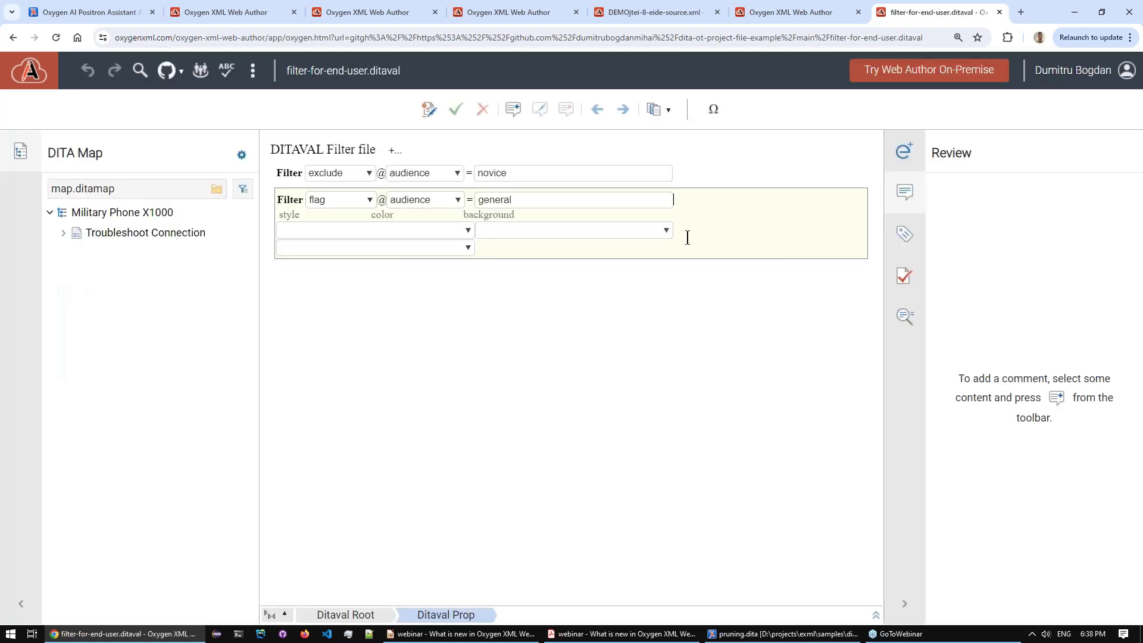
- Remove the flag rule from the end-user filter and make its remaining rule exclude audience "support"
{"action": "left_click", "coordinate": [433, 615]}
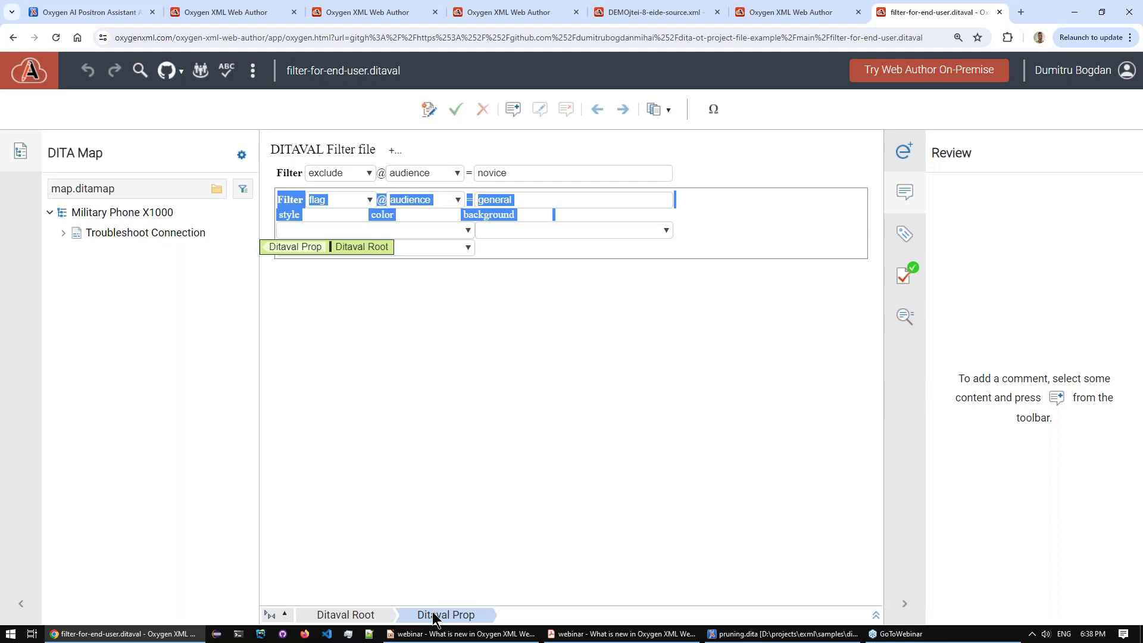
{"action": "key", "text": "Delete"}
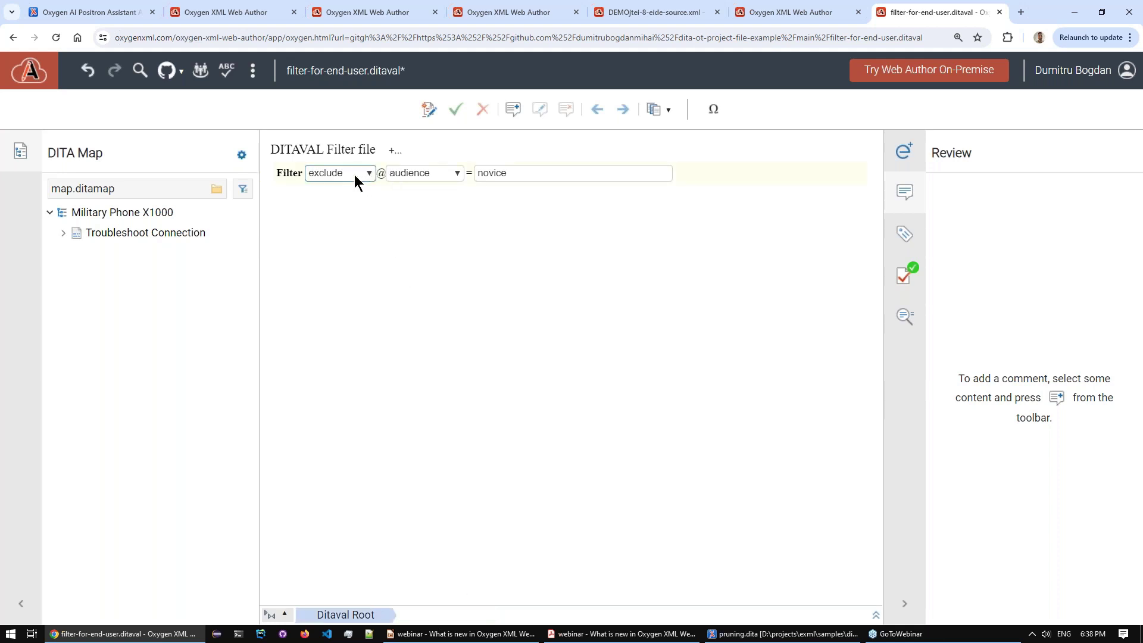
{"action": "left_click", "coordinate": [355, 179]}
{"action": "left_click", "coordinate": [341, 213]}
{"action": "double_click", "coordinate": [514, 173]}
{"action": "type", "text": "s"}
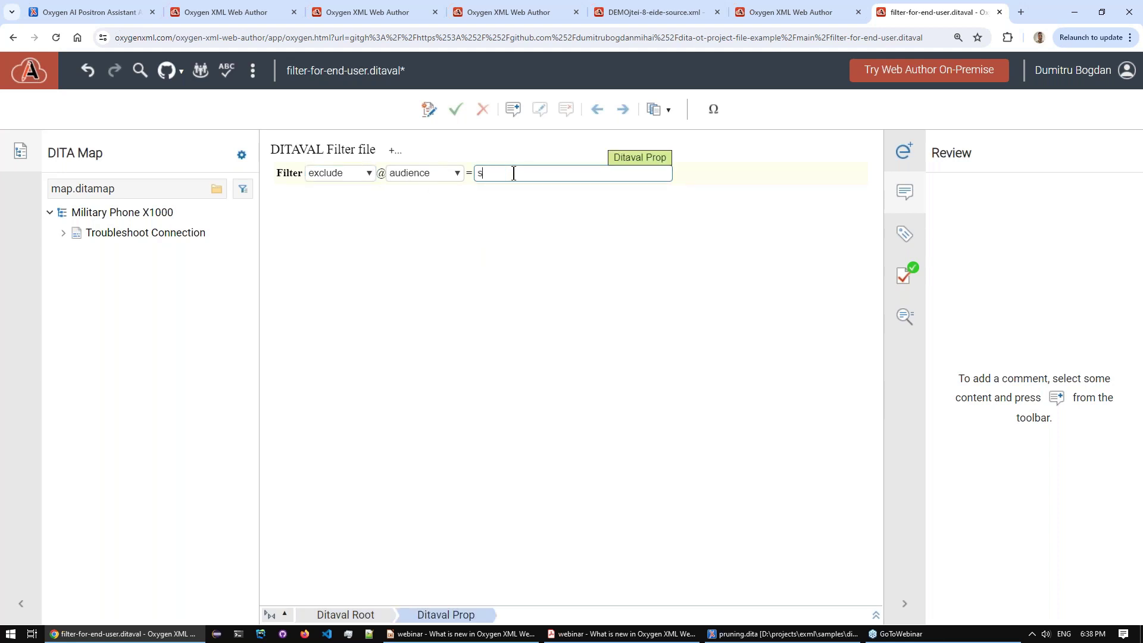
{"action": "type", "text": "upport"}
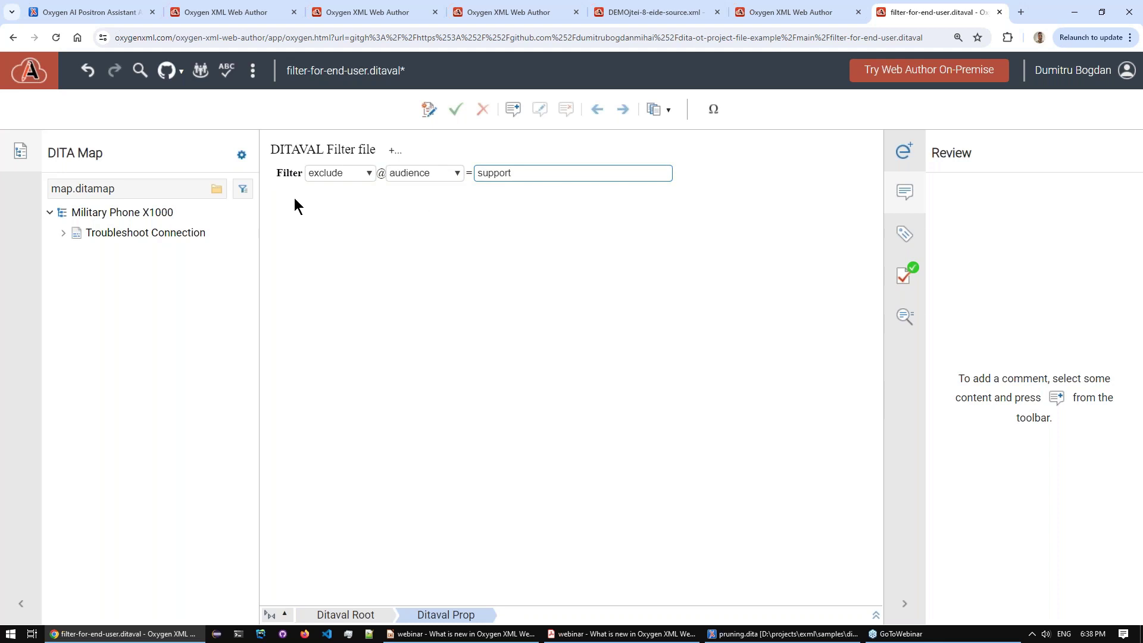
- Commit filter-for-end-user.ditaval on the main branch and return to the repository's file list
{"action": "key", "text": "ctrl+s"}
{"action": "left_click", "coordinate": [691, 481]}
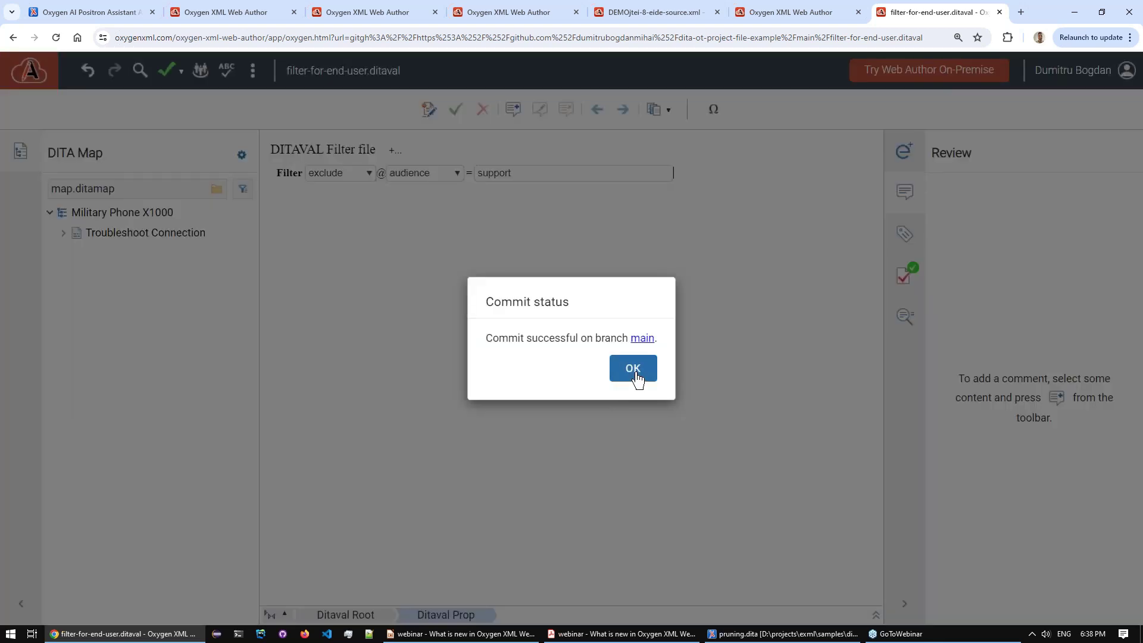
{"action": "left_click", "coordinate": [634, 371]}
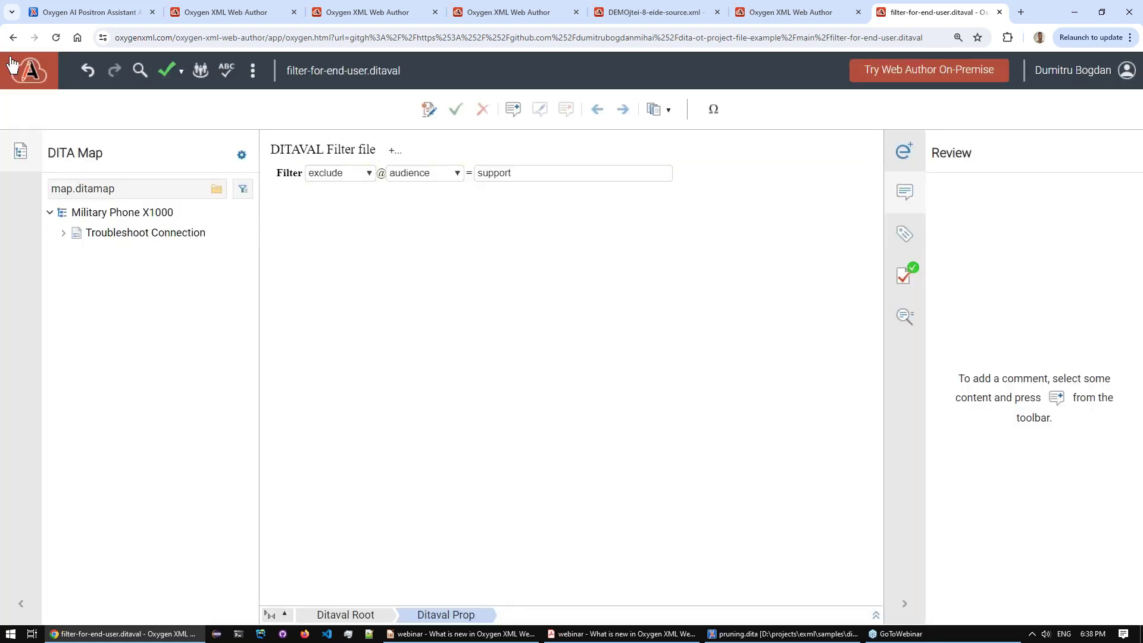
{"action": "left_click", "coordinate": [13, 65]}
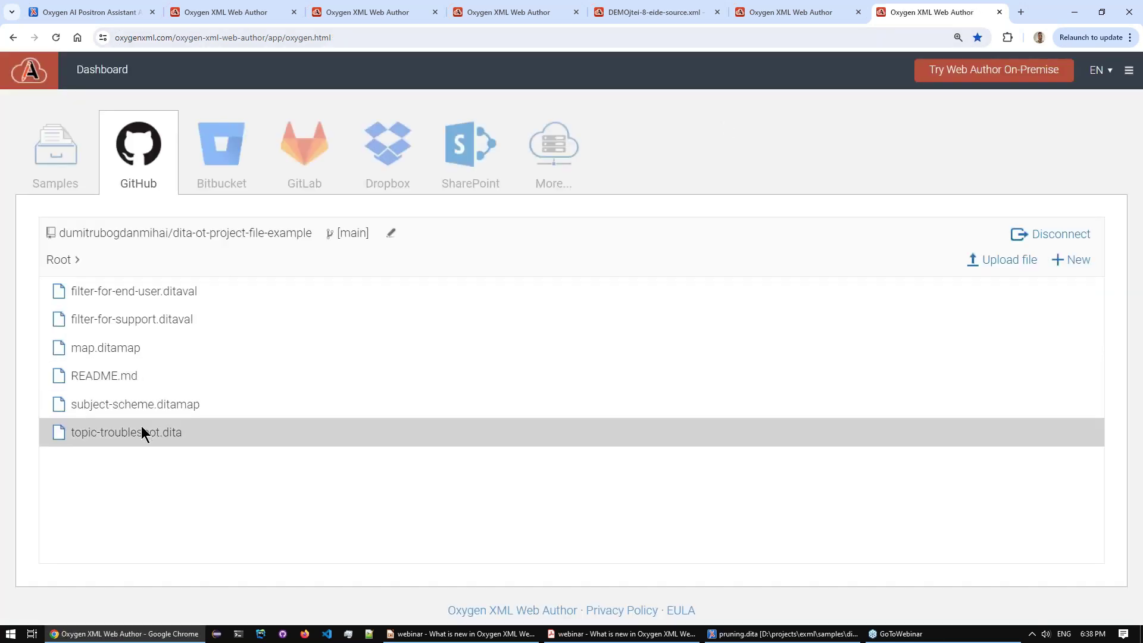
- Open topic-troublesoot.dita and apply filter-for-end-user.ditaval as the filter of its DITA context
{"action": "left_click", "coordinate": [128, 434]}
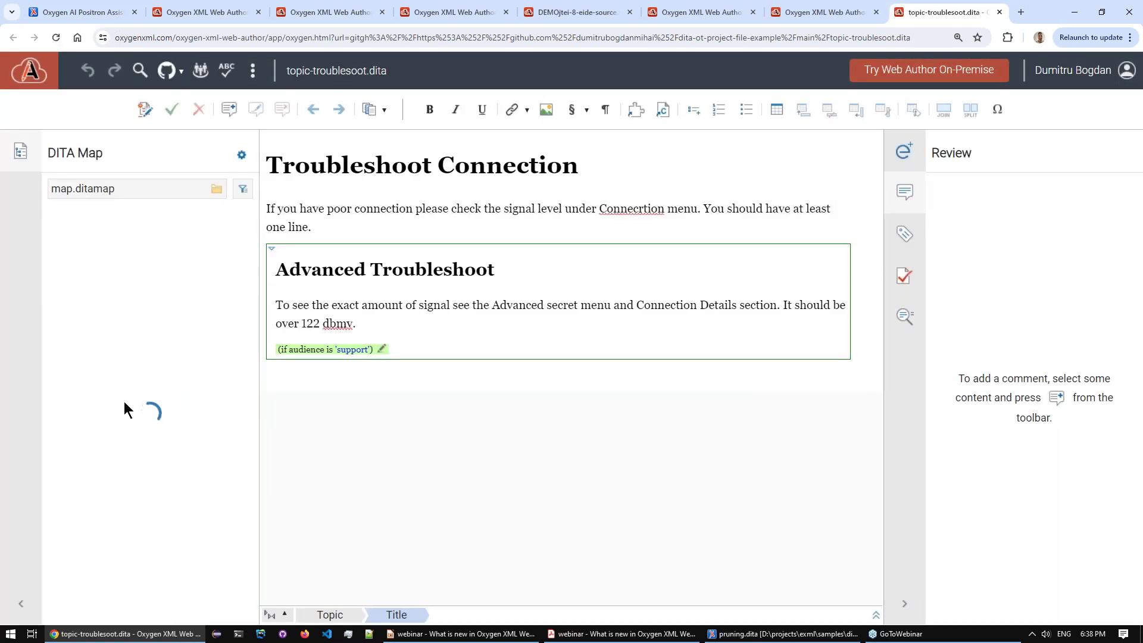
{"action": "left_click", "coordinate": [241, 155]}
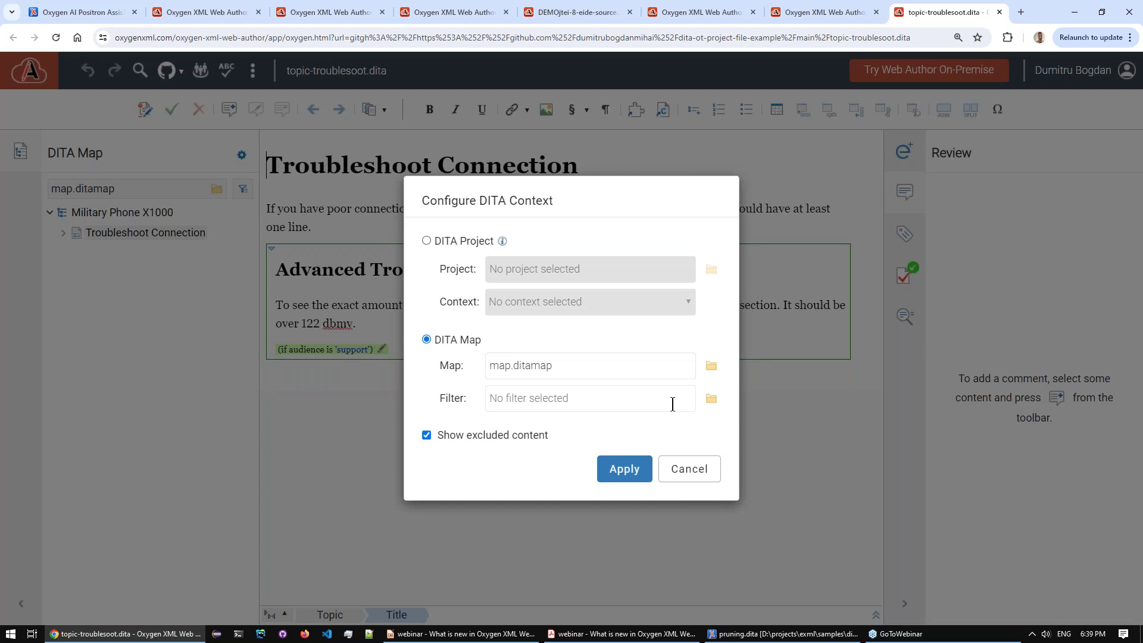
{"action": "left_click", "coordinate": [712, 399]}
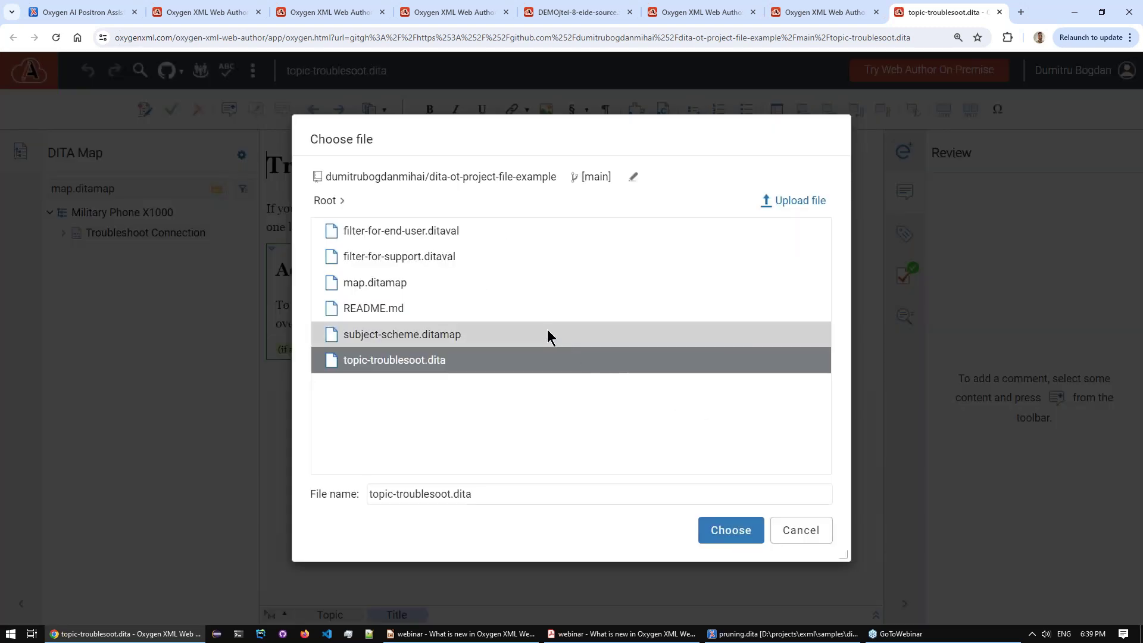
{"action": "left_click", "coordinate": [363, 235]}
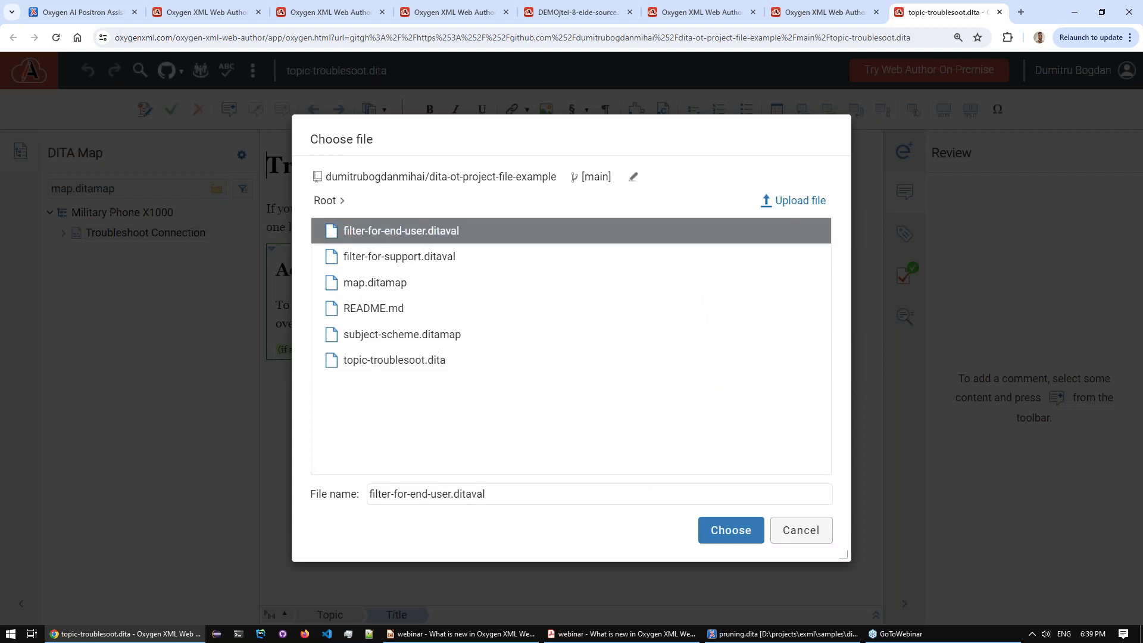
{"action": "left_click", "coordinate": [750, 538]}
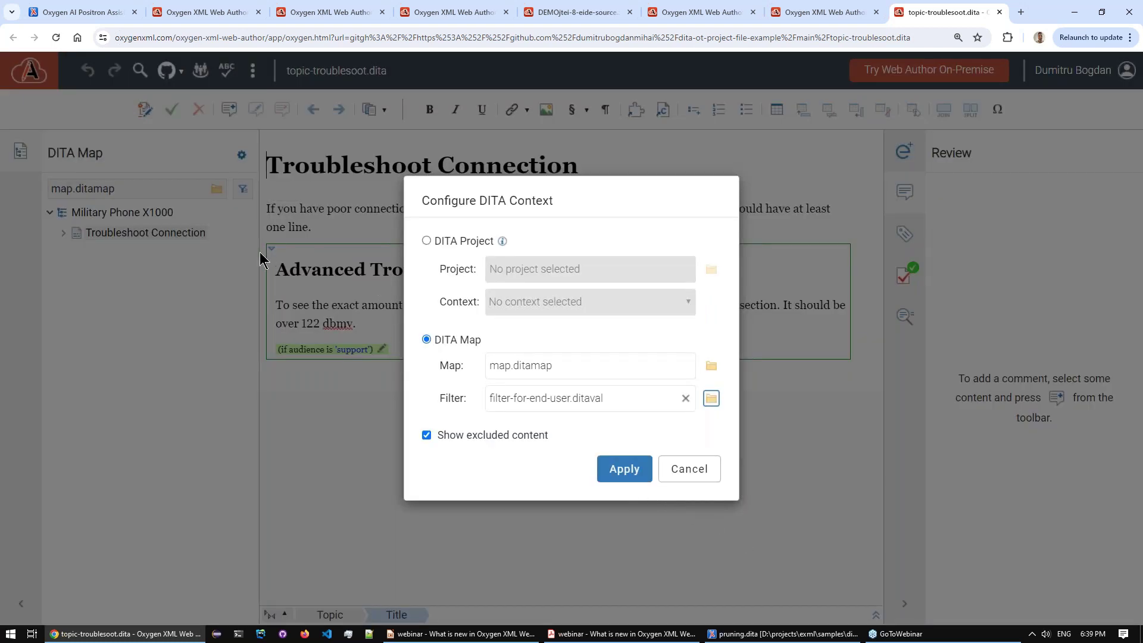
{"action": "left_click", "coordinate": [612, 471]}
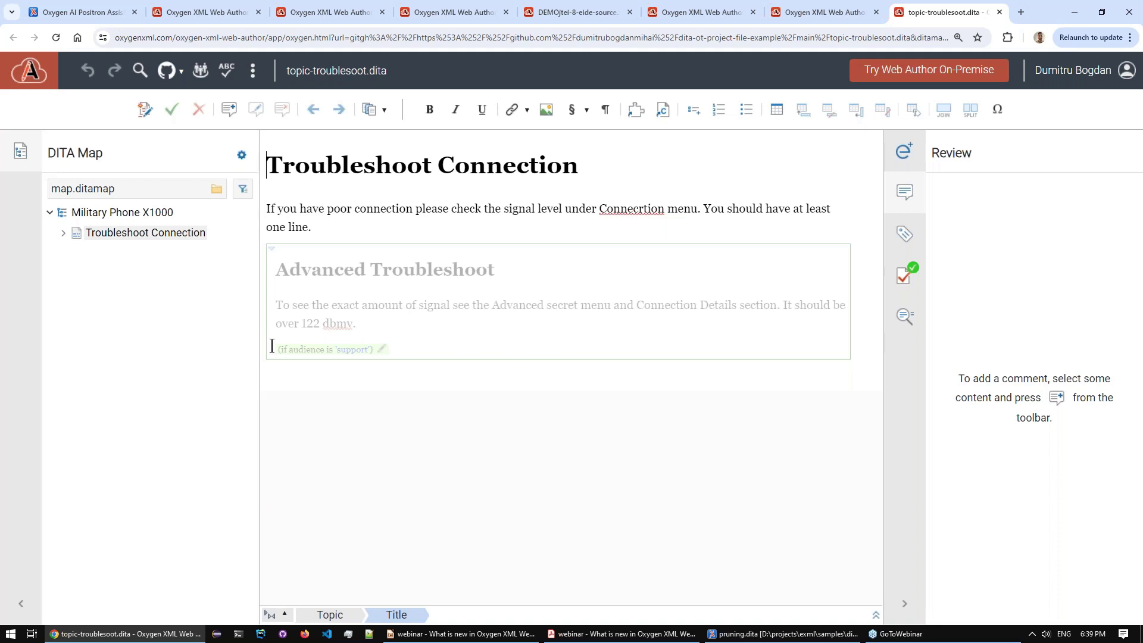
- Turn off Show excluded content in the DITA context settings and apply the change to the topic
{"action": "left_click", "coordinate": [242, 155]}
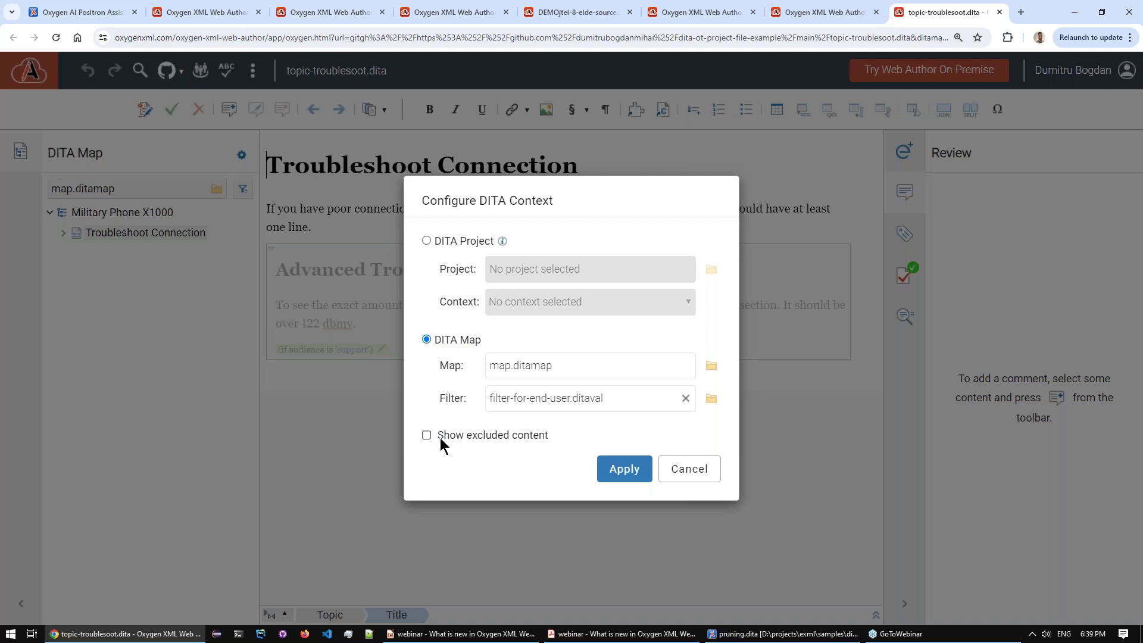
{"action": "left_click", "coordinate": [624, 470]}
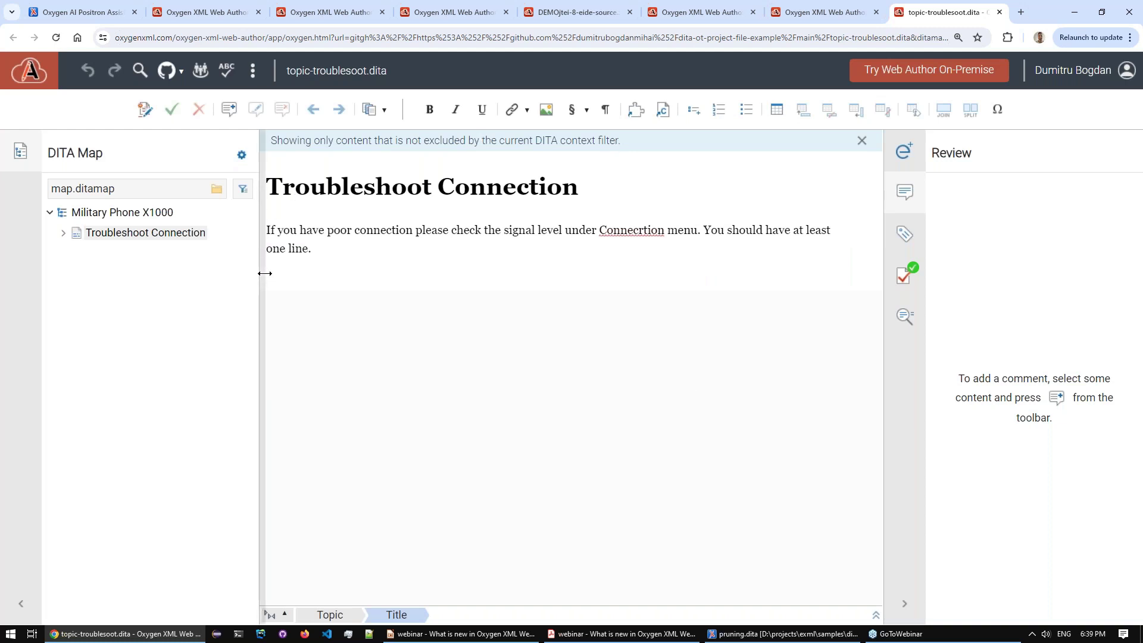
{"action": "left_click_drag", "start_coordinate": [258, 274], "coordinate": [252, 274]}
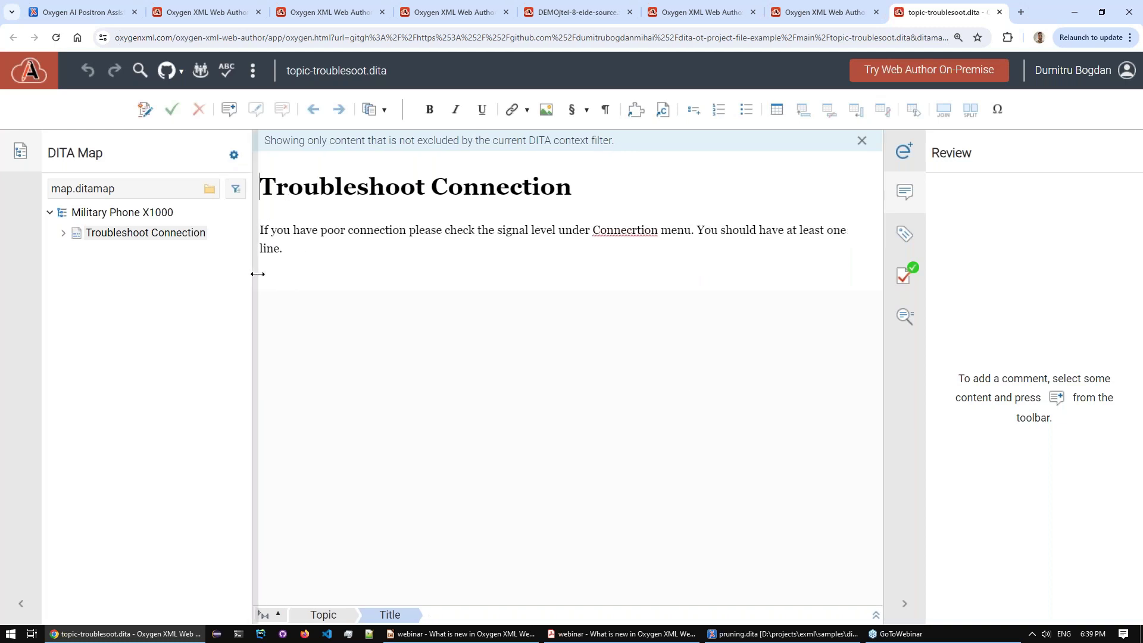
- Dismiss the DITA context settings unchanged and start a new file in the dita-ot-project-file-example repository from the dashboard
{"action": "left_click", "coordinate": [238, 159]}
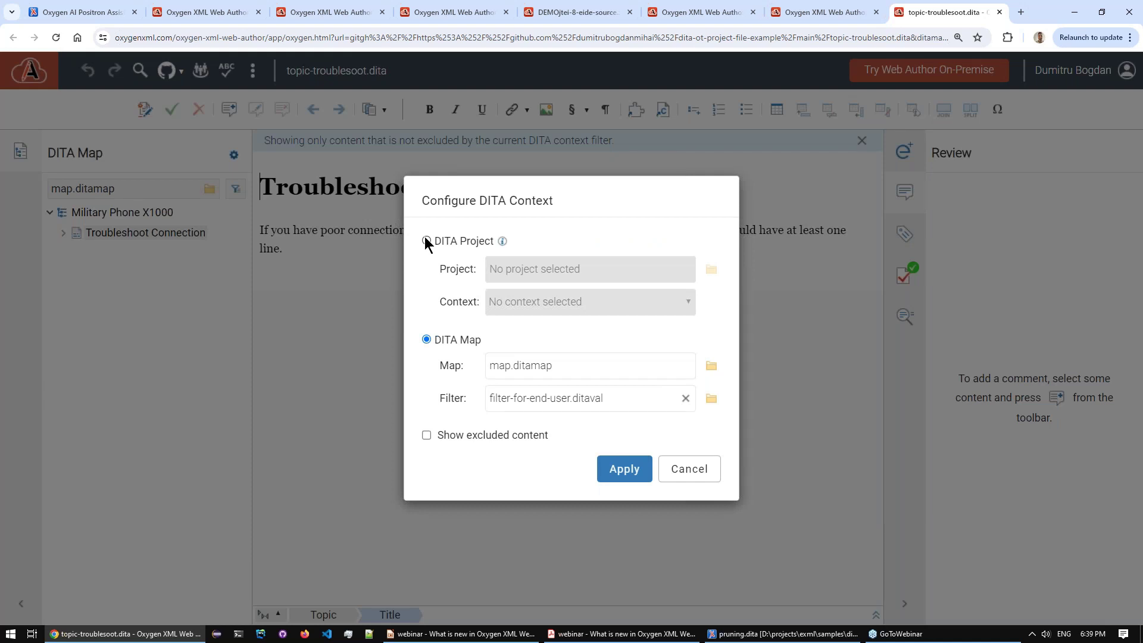
{"action": "left_click", "coordinate": [684, 469]}
{"action": "left_click", "coordinate": [29, 85]}
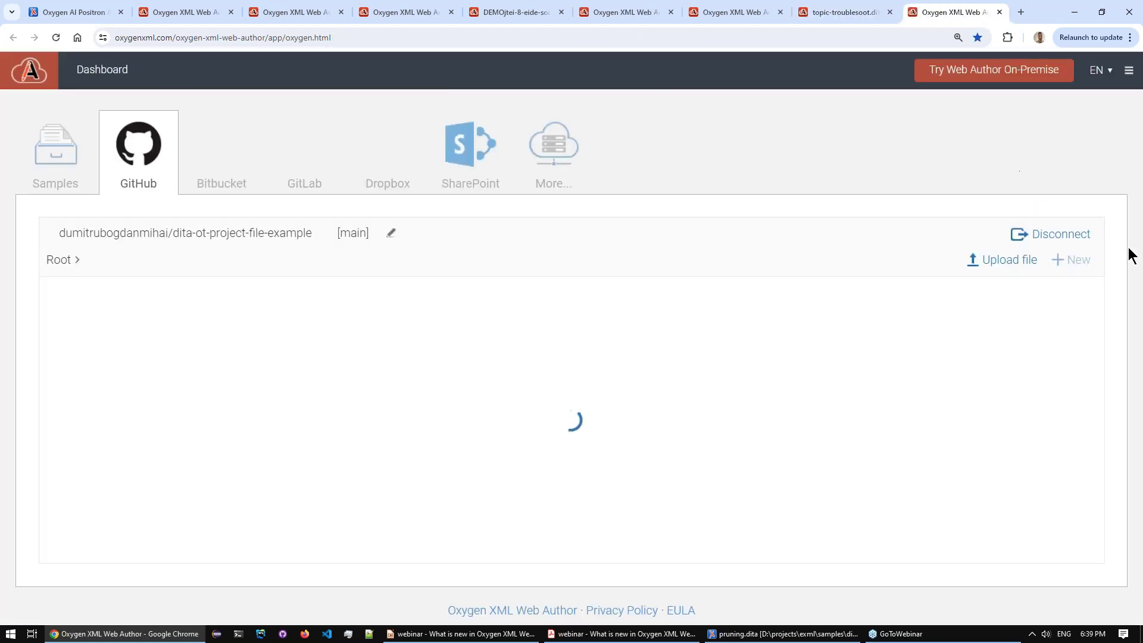
{"action": "left_click", "coordinate": [1075, 260]}
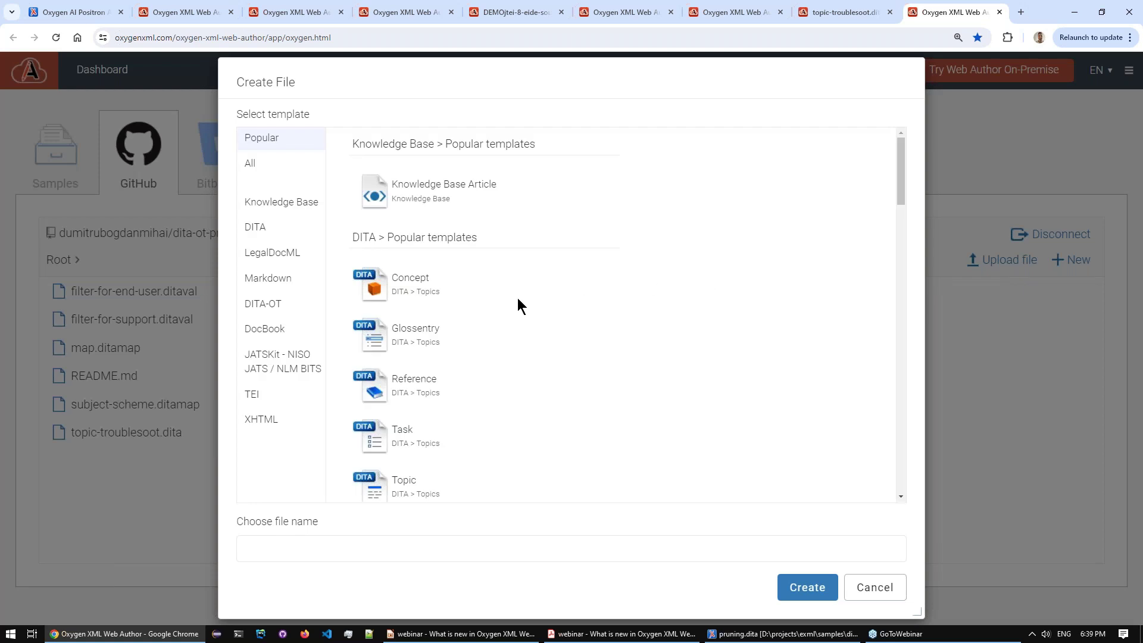
- Look through the popular and DITA file templates for a project template, searching for "project"
{"action": "scroll", "coordinate": [362, 304], "scroll_direction": "down", "scroll_amount": 2}
{"action": "scroll", "coordinate": [417, 341], "scroll_direction": "up", "scroll_amount": 1}
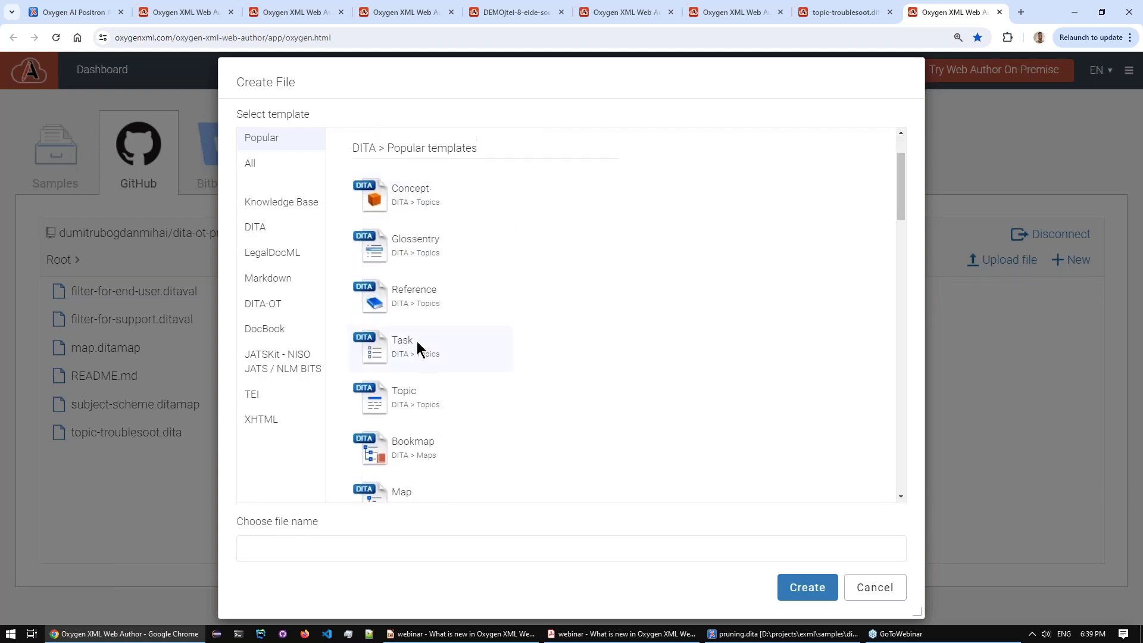
{"action": "key", "text": "ctrl+f"}
{"action": "type", "text": "project"}
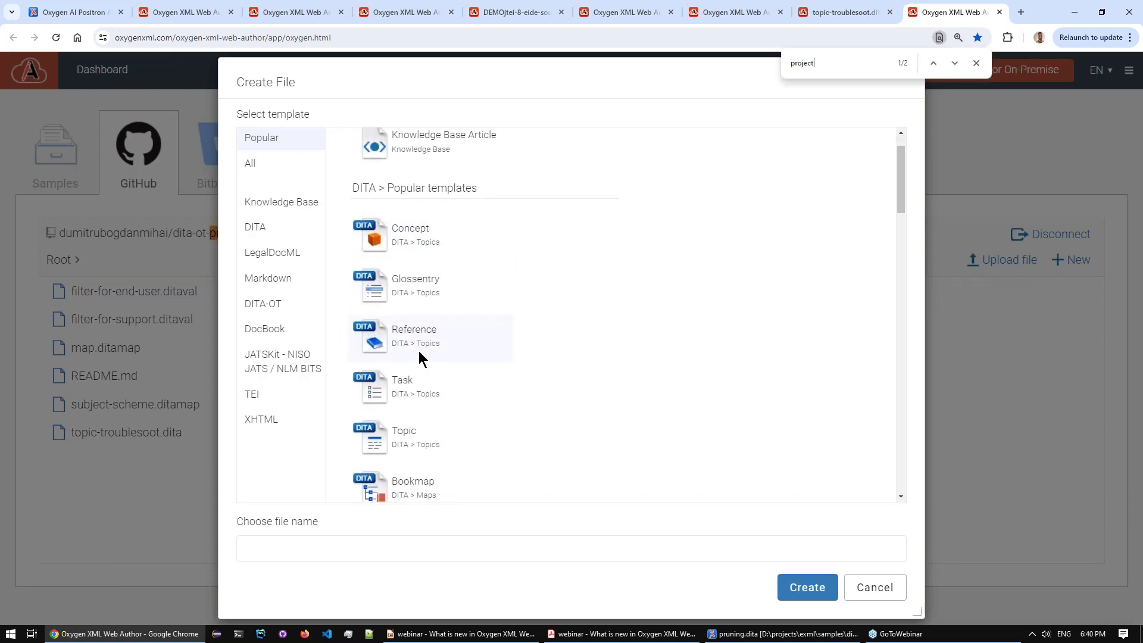
{"action": "left_click", "coordinate": [265, 231]}
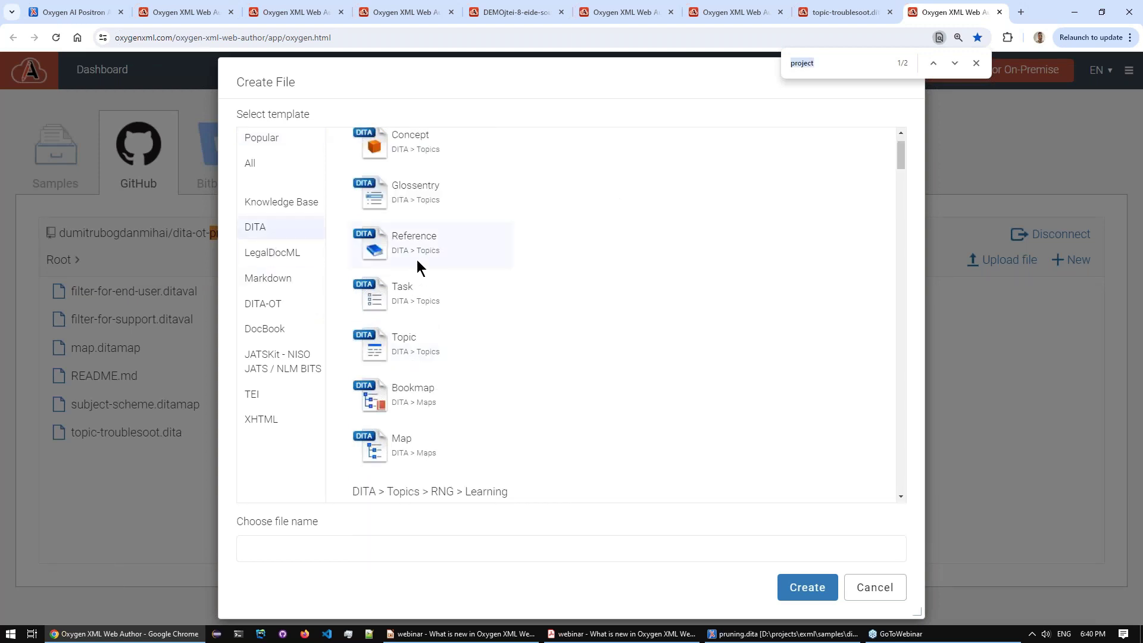
{"action": "scroll", "coordinate": [424, 269], "scroll_direction": "down", "scroll_amount": 8}
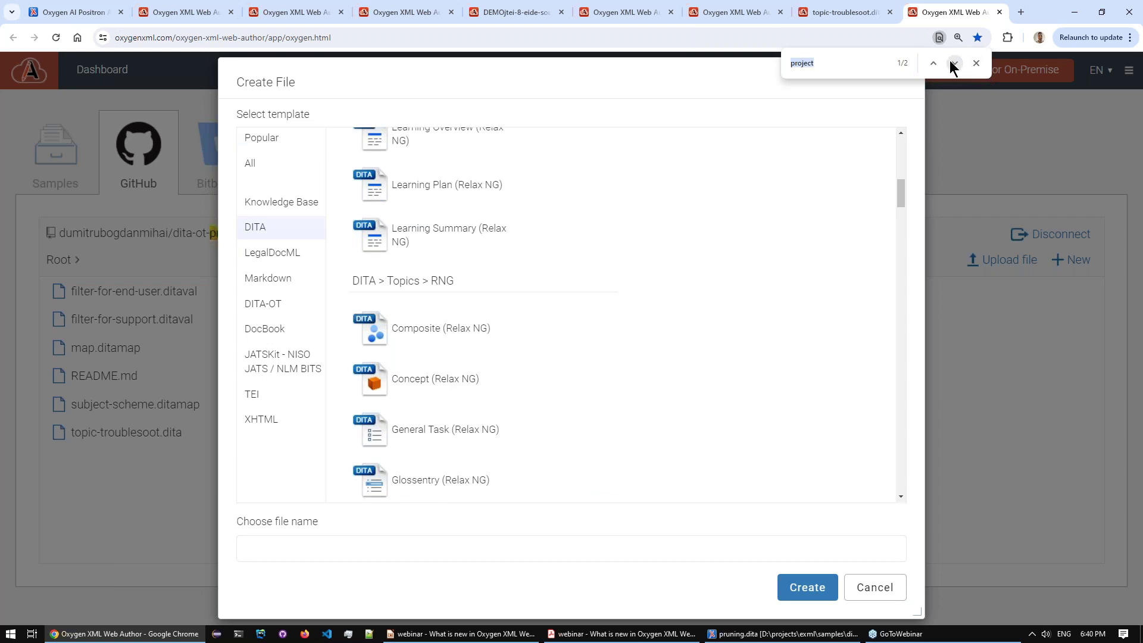
{"action": "scroll", "coordinate": [619, 351], "scroll_direction": "down", "scroll_amount": 14}
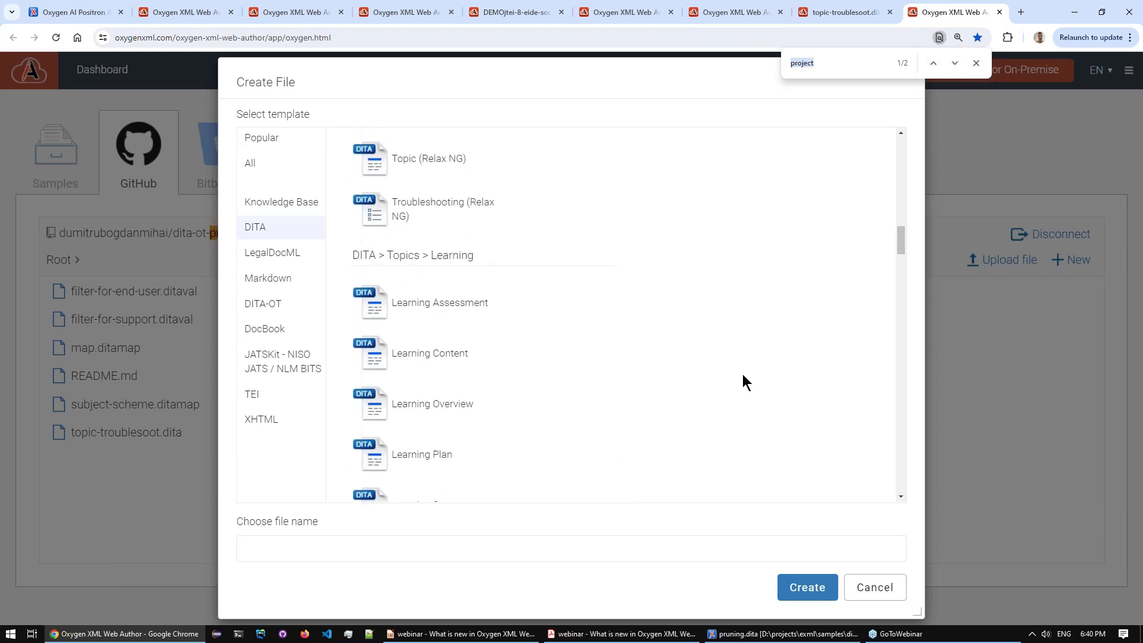
{"action": "scroll", "coordinate": [830, 321], "scroll_direction": "down", "scroll_amount": 3}
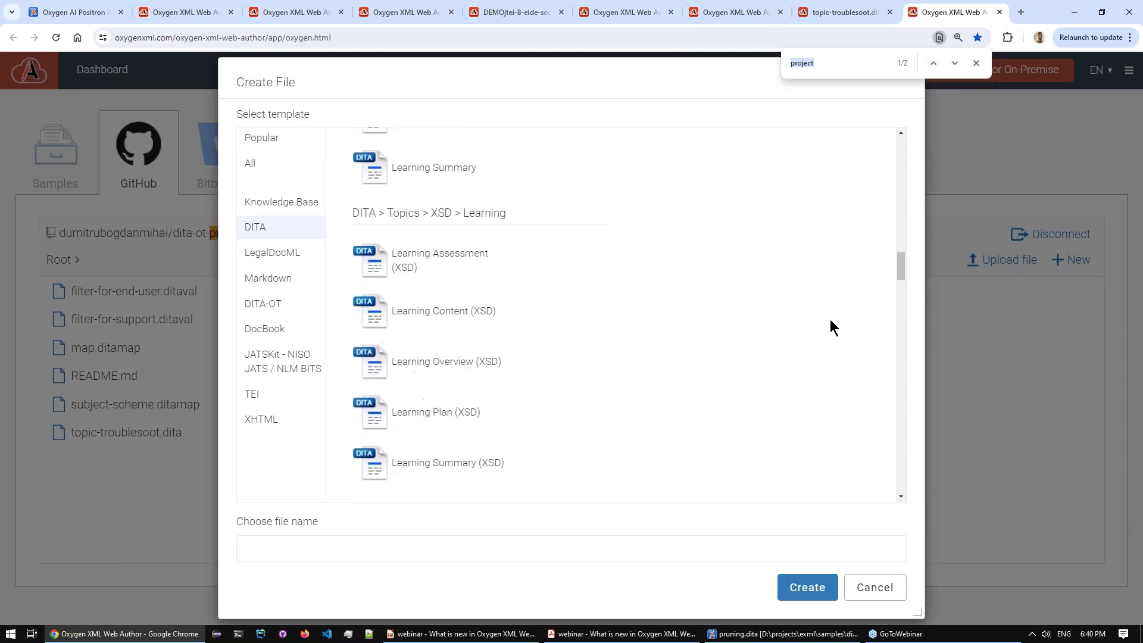
{"action": "left_click", "coordinate": [980, 69]}
{"action": "scroll", "coordinate": [545, 413], "scroll_direction": "up", "scroll_amount": 8}
{"action": "left_click", "coordinate": [434, 391]}
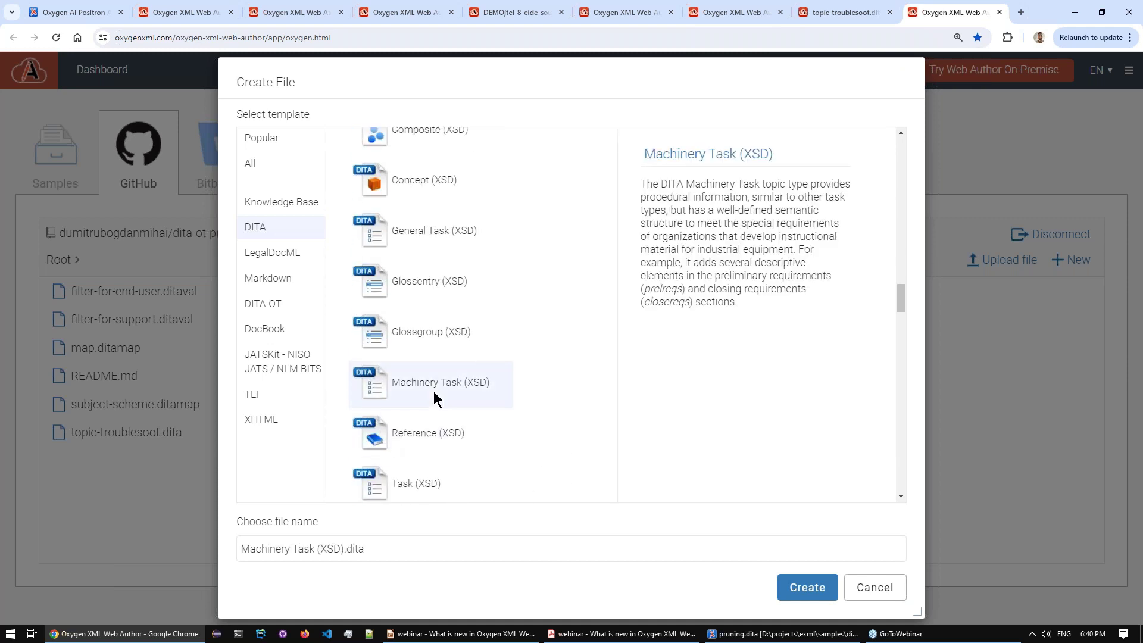
{"action": "key", "text": "ctrl+f"}
{"action": "type", "text": "project"}
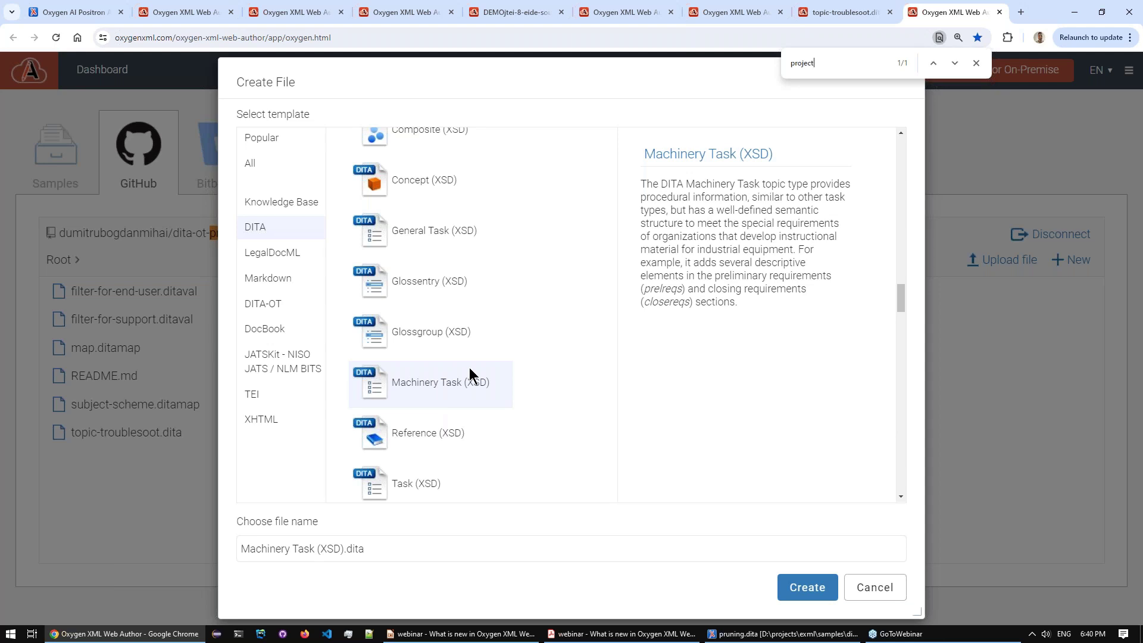
{"action": "scroll", "coordinate": [469, 367], "scroll_direction": "down", "scroll_amount": 10}
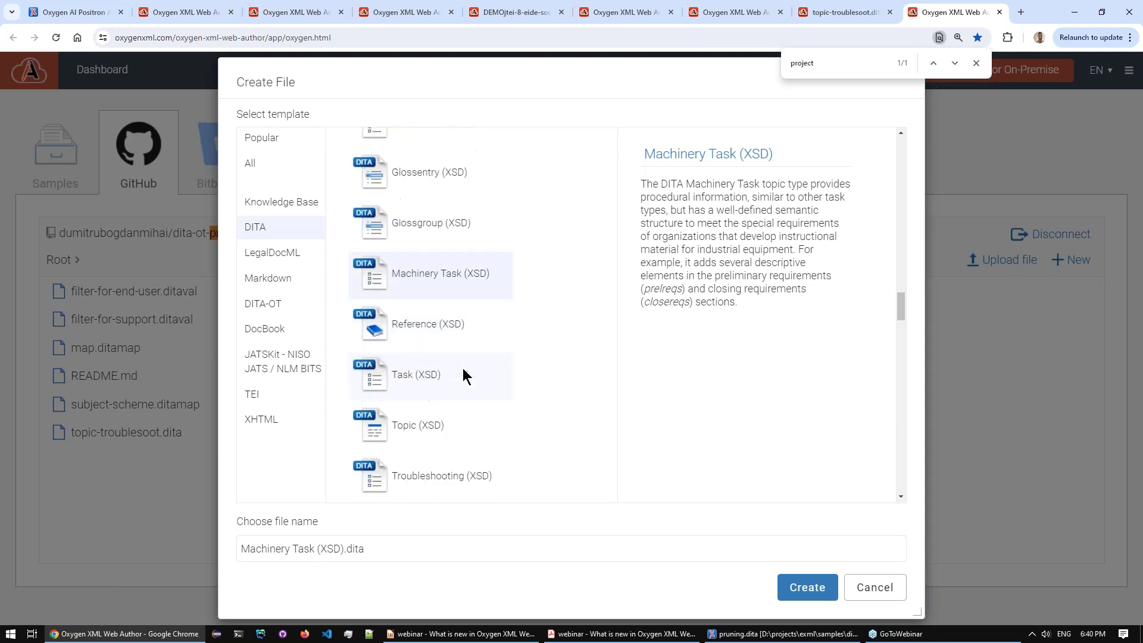
{"action": "scroll", "coordinate": [466, 378], "scroll_direction": "down", "scroll_amount": 3}
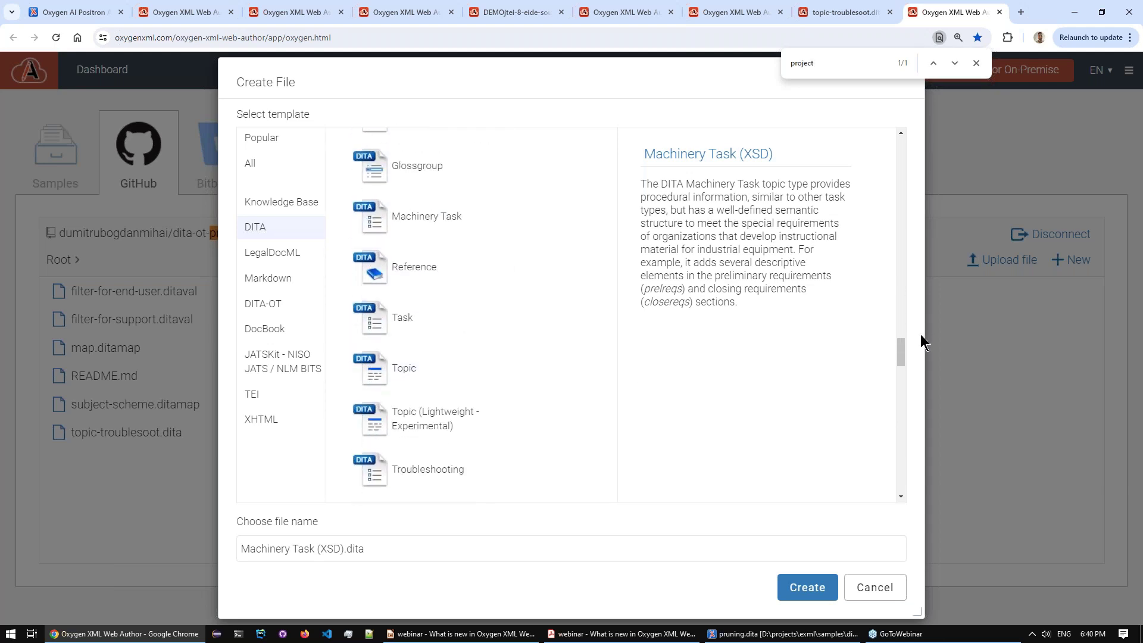
{"action": "scroll", "coordinate": [901, 354], "scroll_direction": "down", "scroll_amount": 3}
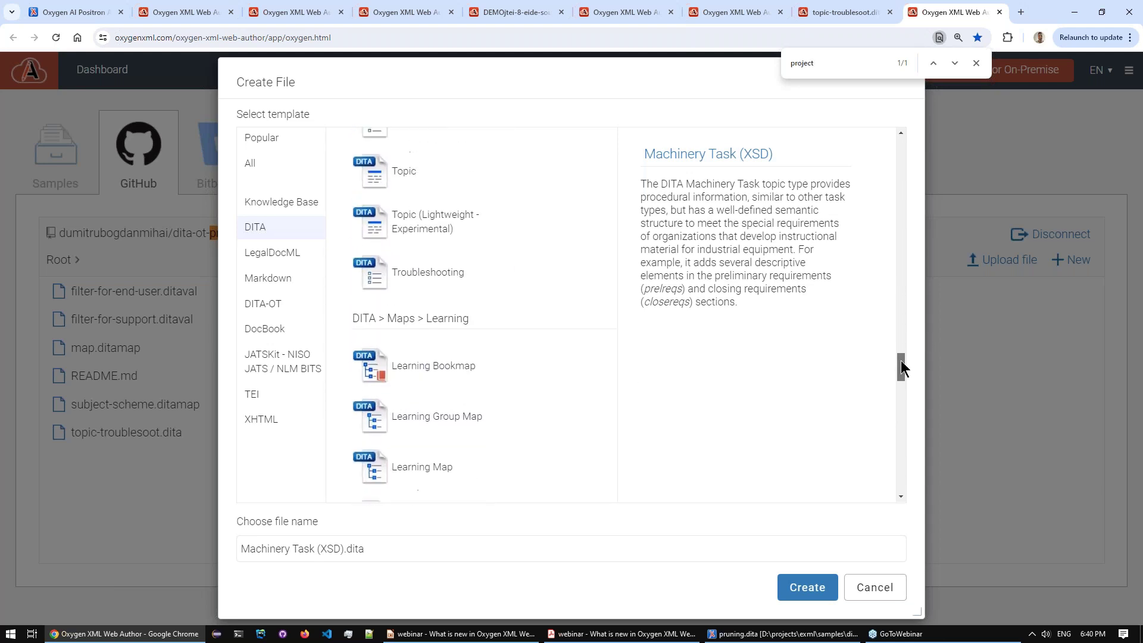
{"action": "left_click_drag", "start_coordinate": [902, 362], "coordinate": [917, 477]}
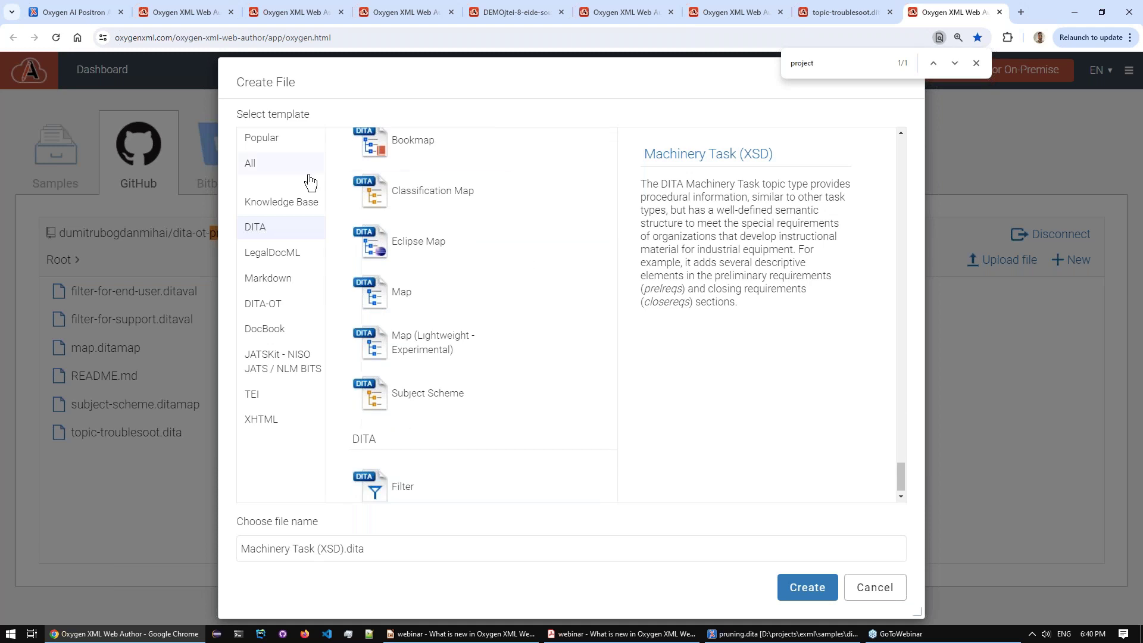
- Create a file named project.xml from the DITA-OT Project template in the list of all templates
{"action": "left_click", "coordinate": [255, 162]}
{"action": "key", "text": "ctrl+f"}
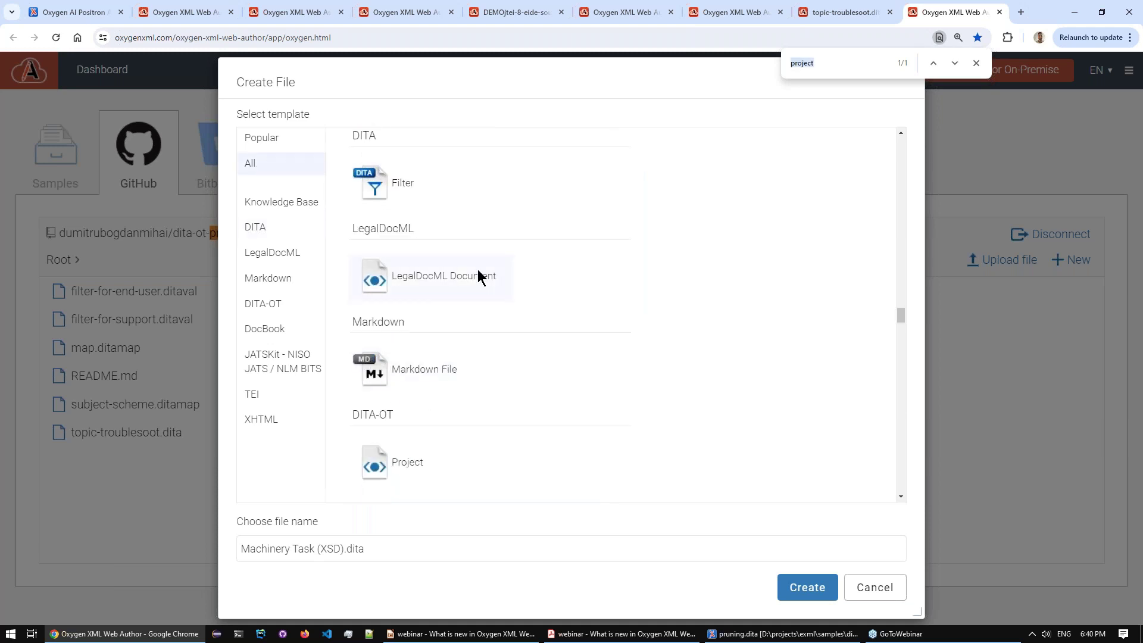
{"action": "left_click_drag", "start_coordinate": [355, 411], "coordinate": [383, 413]}
{"action": "left_click", "coordinate": [396, 467]}
{"action": "left_click", "coordinate": [253, 545]}
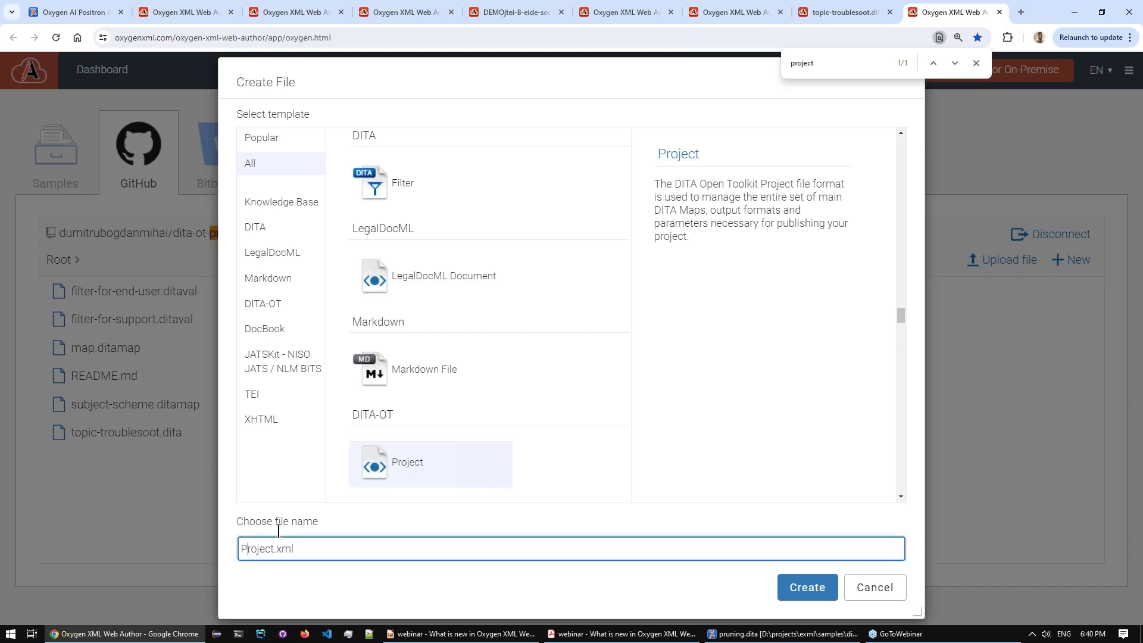
{"action": "key", "text": "shift+Right"}
{"action": "type", "text": "p"}
{"action": "left_click", "coordinate": [811, 587]}
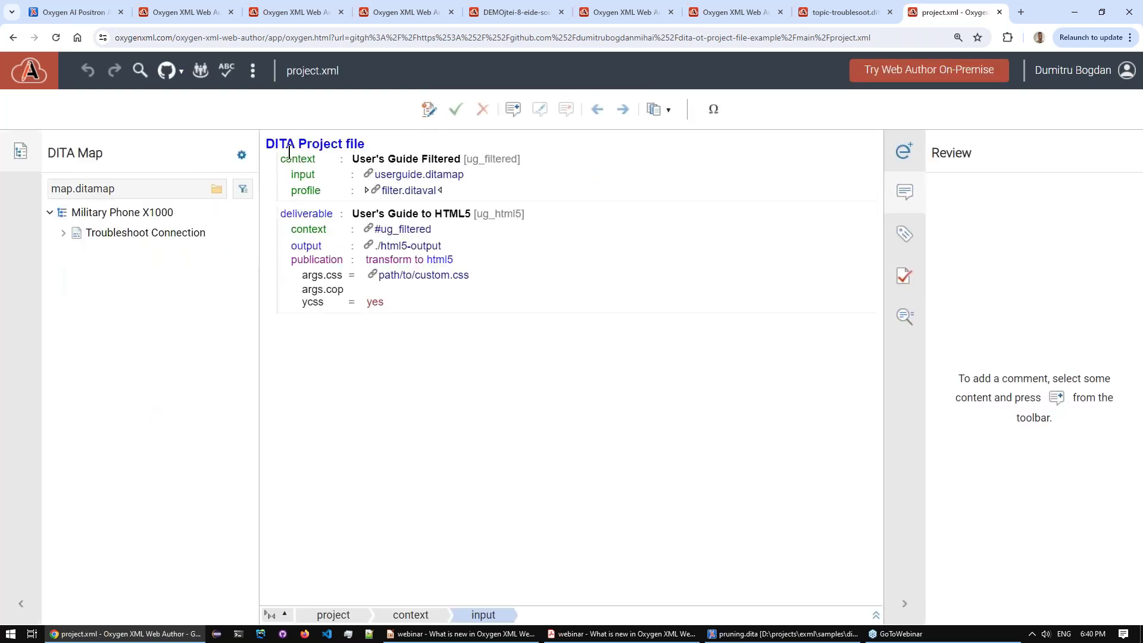
- Delete the "User's Guide to HTML5" deliverable from the project file
{"action": "left_click", "coordinate": [253, 190]}
{"action": "left_click_drag", "start_coordinate": [277, 215], "coordinate": [400, 322]}
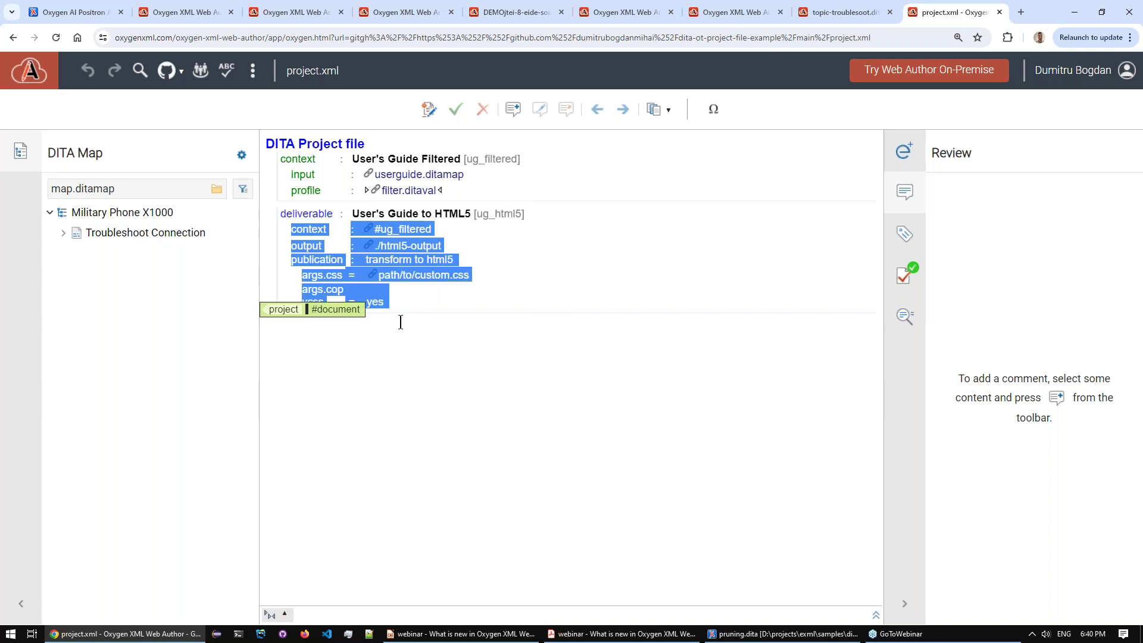
{"action": "key", "text": "Delete"}
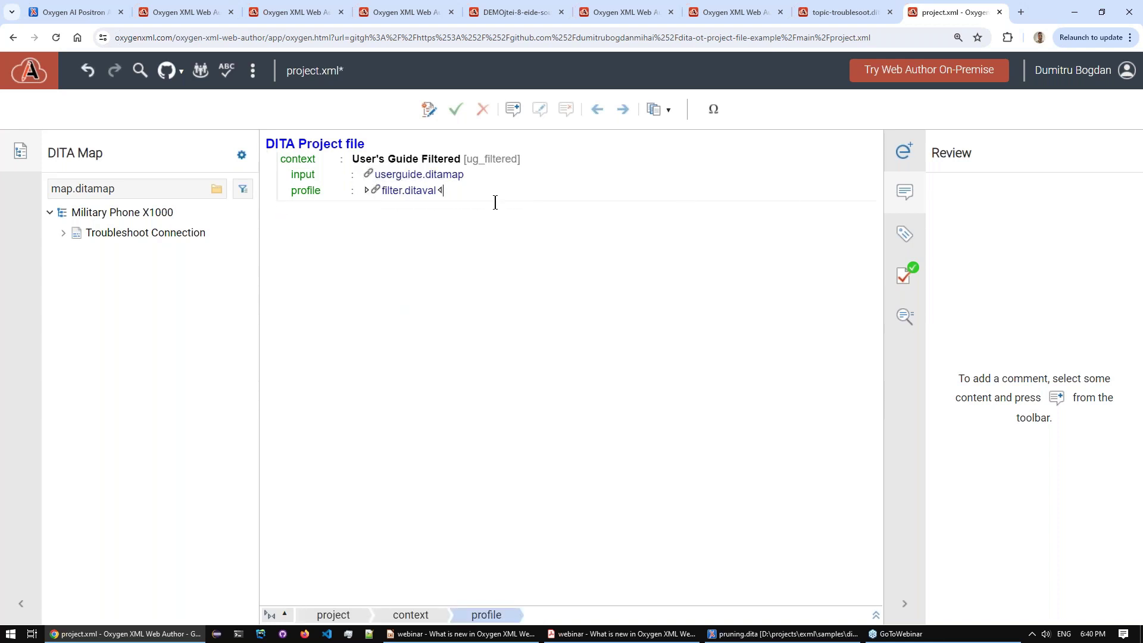
- Set the href attribute of the context's input element to map.ditamap
{"action": "left_click", "coordinate": [499, 174]}
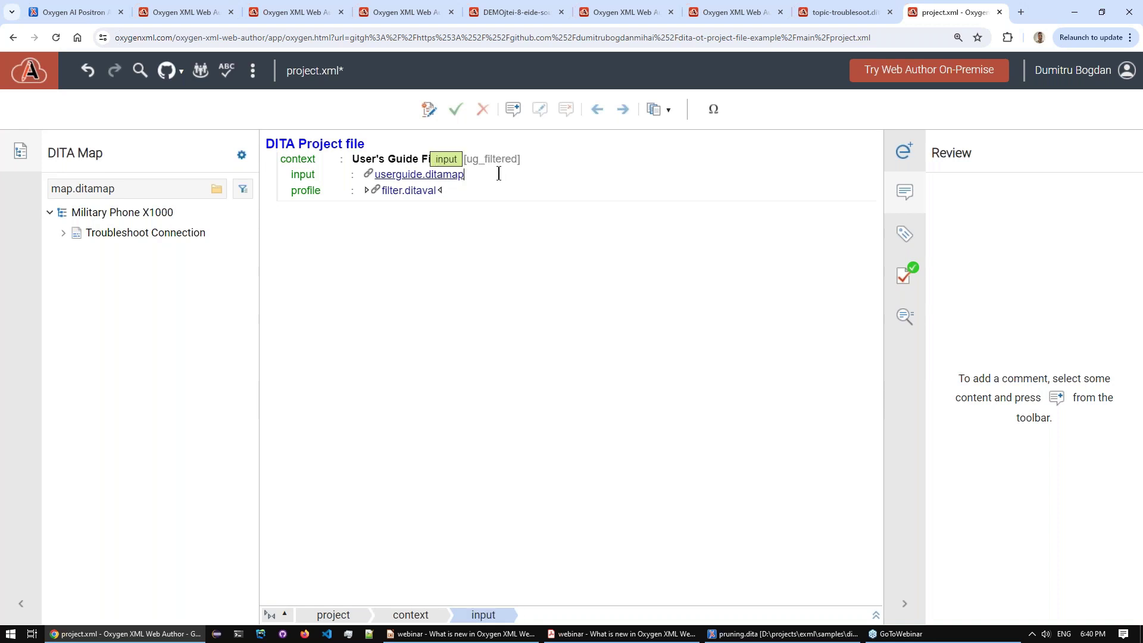
{"action": "left_click", "coordinate": [916, 236]}
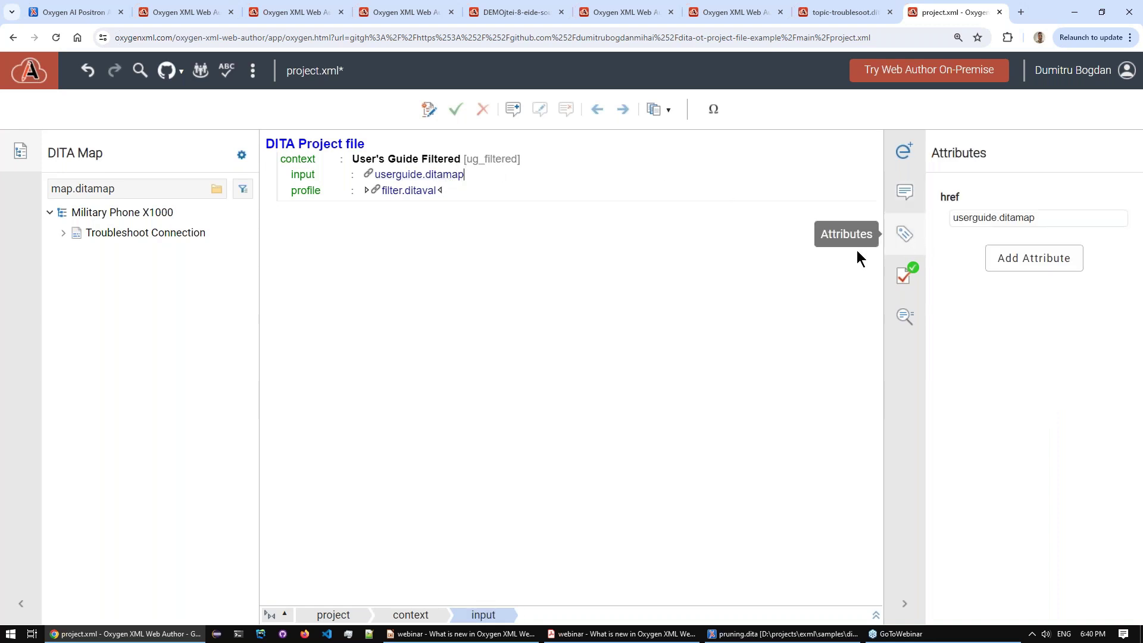
{"action": "left_click", "coordinate": [990, 218]}
{"action": "left_click", "coordinate": [1000, 217]}
{"action": "double_click", "coordinate": [991, 217]}
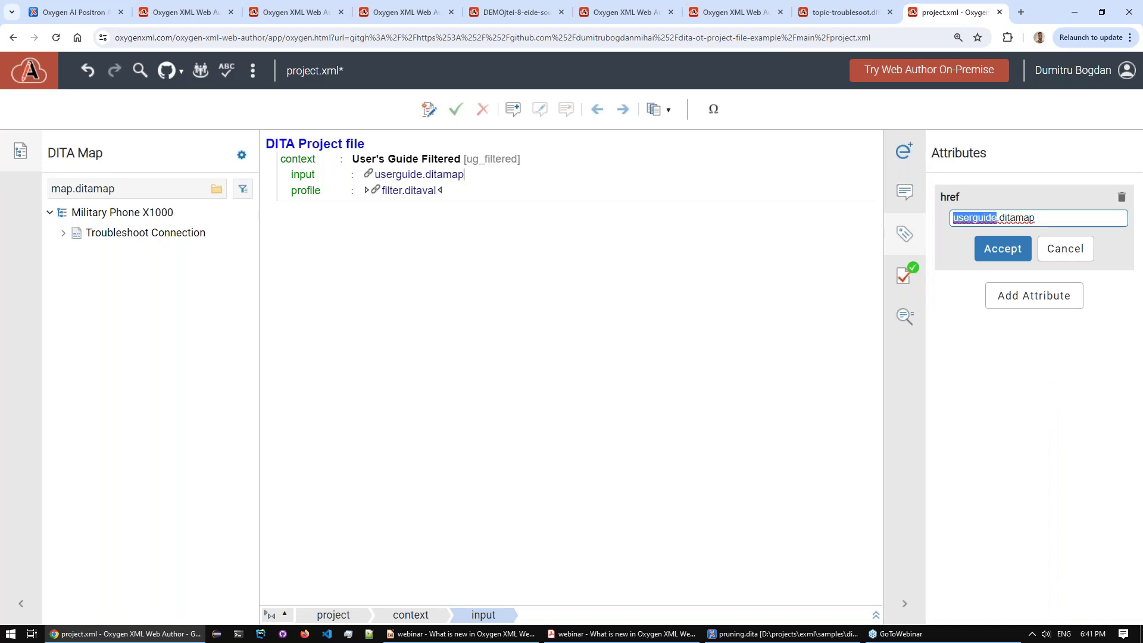
{"action": "type", "text": "map"}
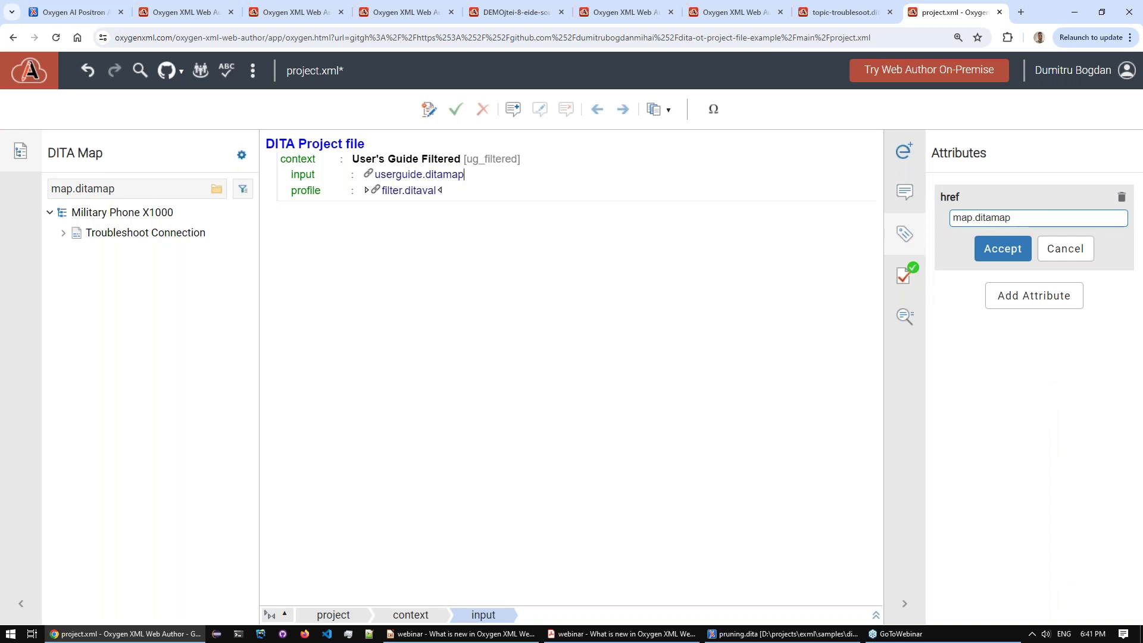
{"action": "left_click", "coordinate": [1000, 253]}
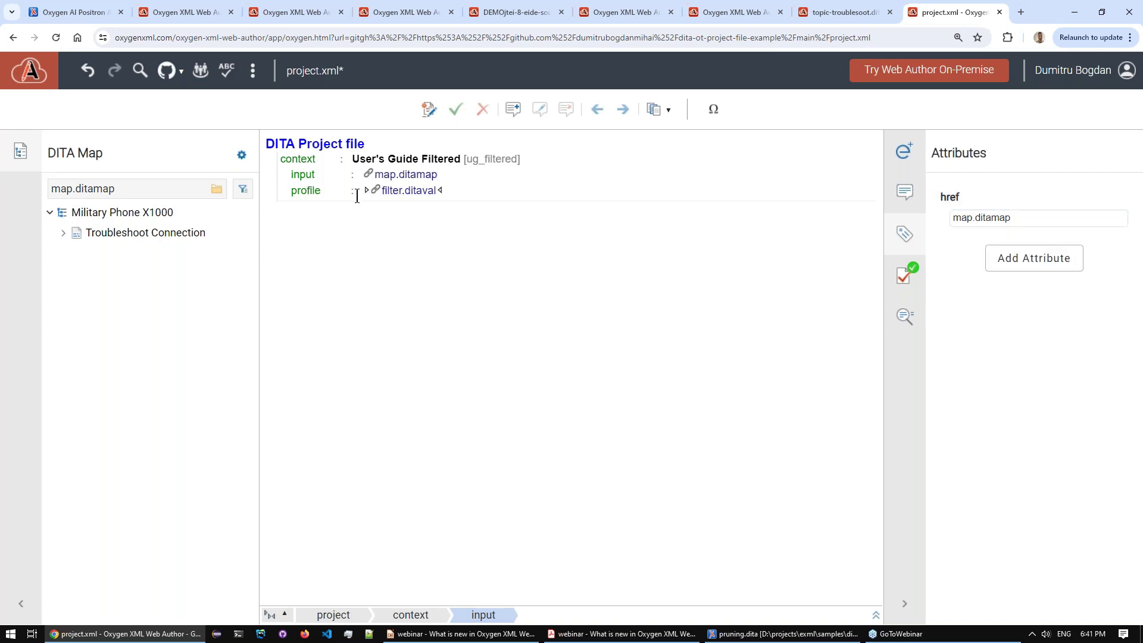
- Set the href attribute of the ditaval element in the context's profile to filter-for-support.ditaval
{"action": "key", "text": "Right"}
{"action": "key", "text": "Right"}
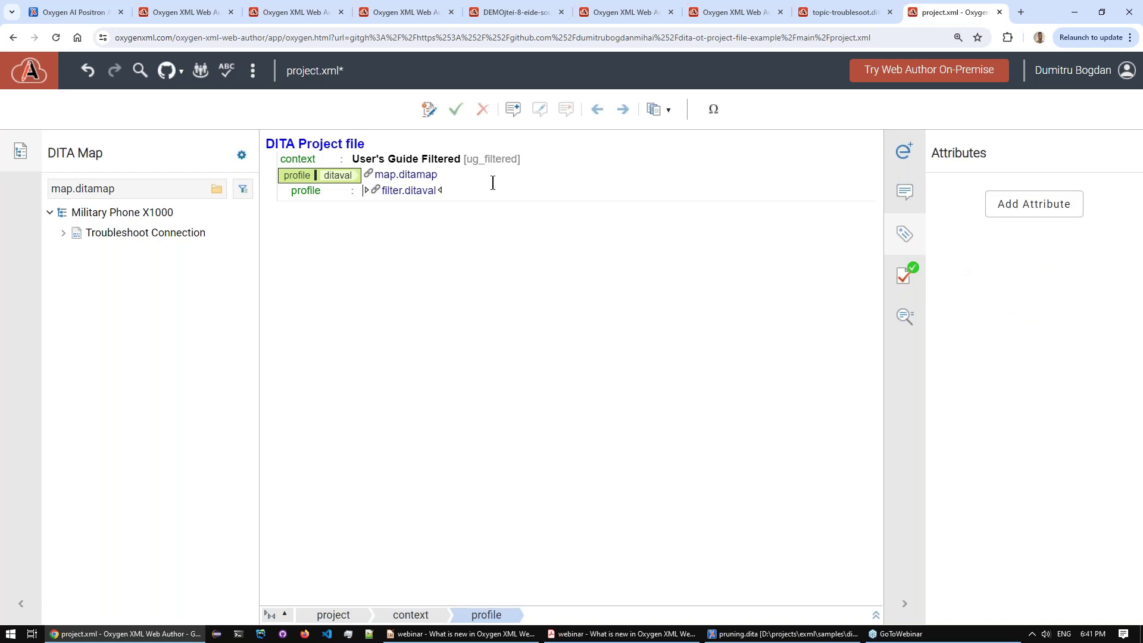
{"action": "key", "text": "Right"}
{"action": "left_click", "coordinate": [990, 215]}
{"action": "left_click", "coordinate": [990, 215]}
{"action": "key", "text": "Left"}
{"action": "key", "text": "Left"}
{"action": "key", "text": "Left"}
{"action": "key", "text": "BackSpace"}
{"action": "type", "text": "-for-"}
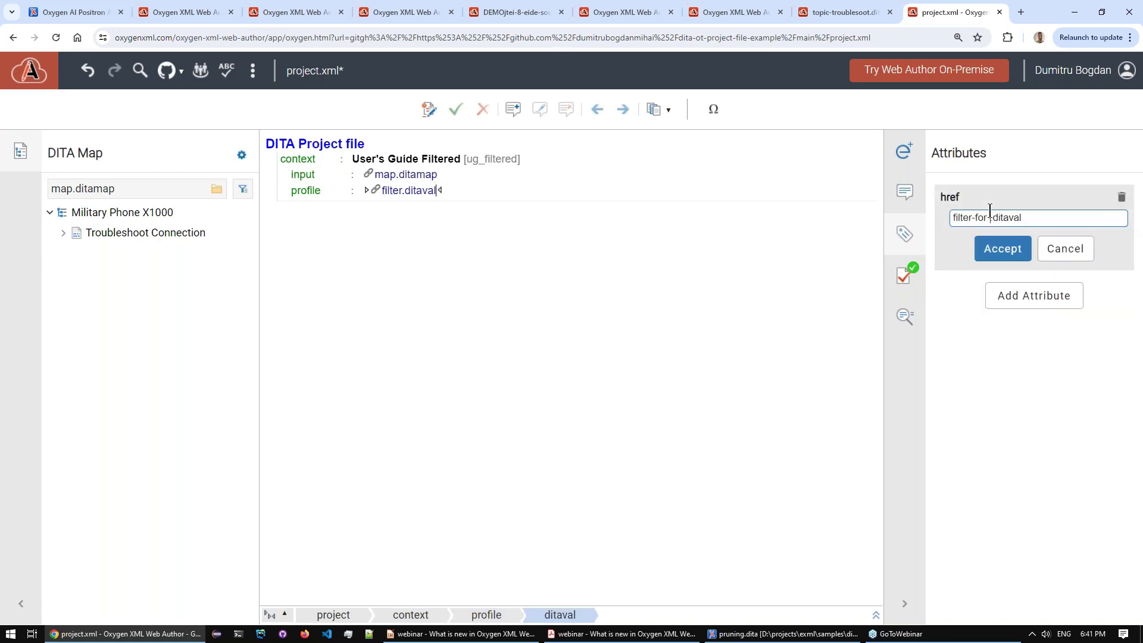
{"action": "type", "text": "support."}
{"action": "left_click", "coordinate": [1003, 248]}
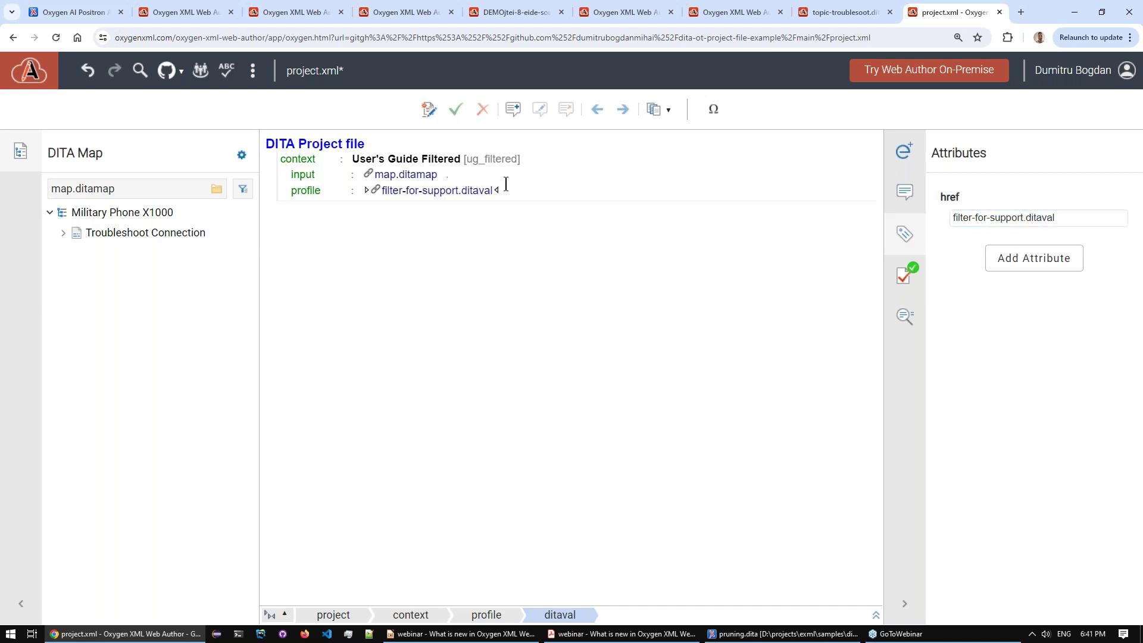
- Set the id attribute of the context element to ug_for_support
{"action": "left_click", "coordinate": [368, 157]}
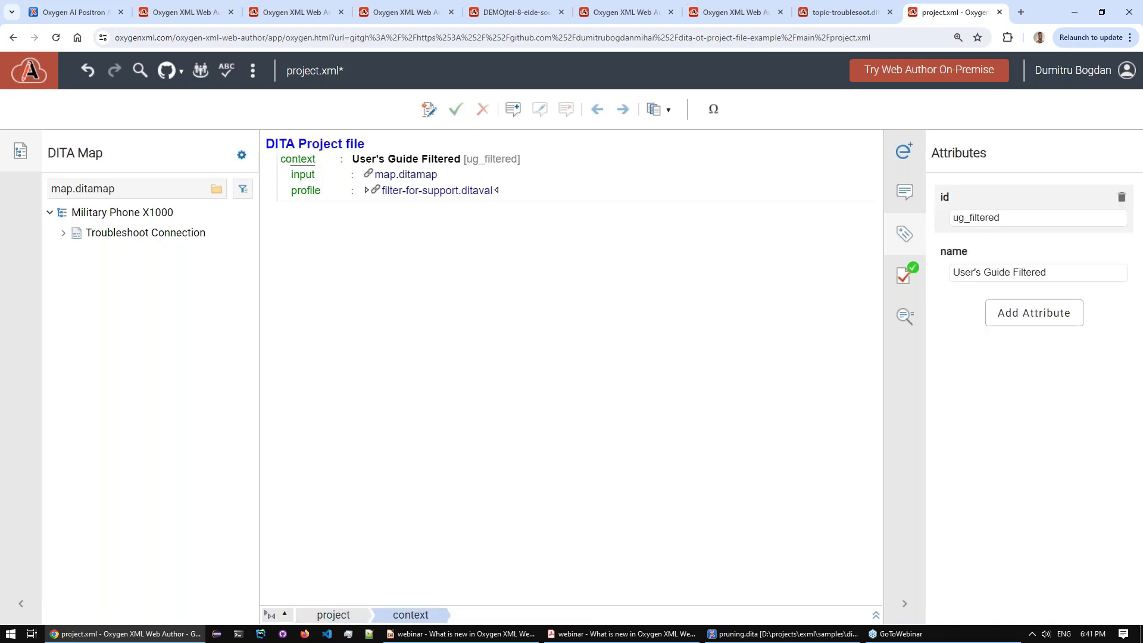
{"action": "left_click", "coordinate": [1016, 217]}
{"action": "left_click", "coordinate": [1016, 217]}
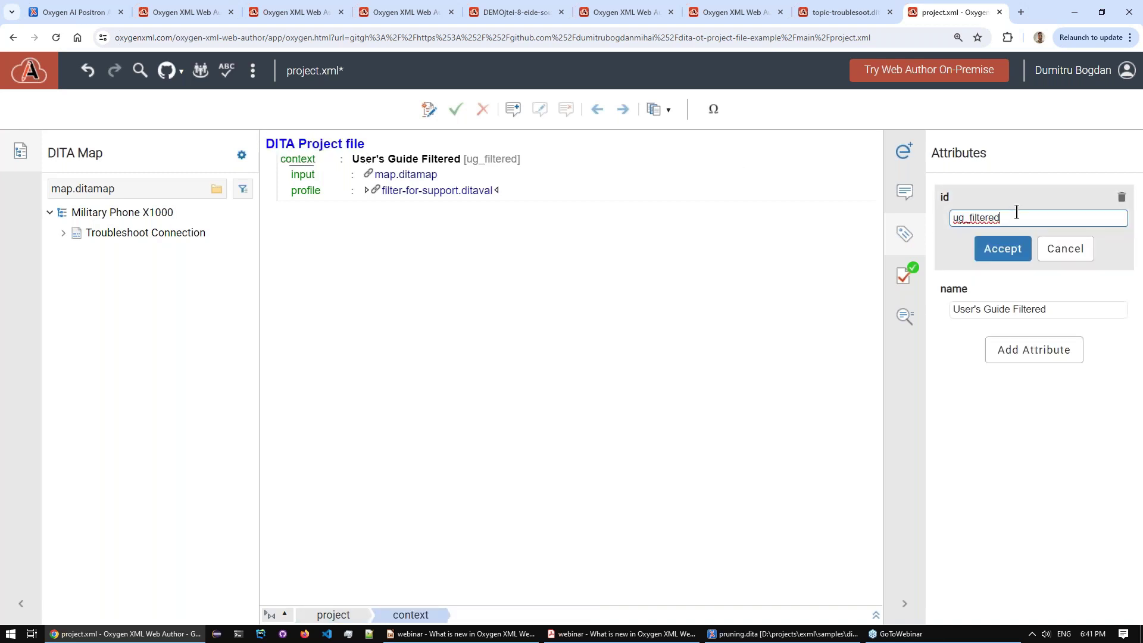
{"action": "key", "text": "shift+Left"}
{"action": "key", "text": "shift+Left"}
{"action": "key", "text": "shift+Left"}
{"action": "key", "text": "shift+Left"}
{"action": "key", "text": "shift+Left"}
{"action": "key", "text": "shift+Left"}
{"action": "key", "text": "shift+Left"}
{"action": "type", "text": "for-"}
{"action": "type", "text": "support"}
{"action": "left_click", "coordinate": [1003, 250]}
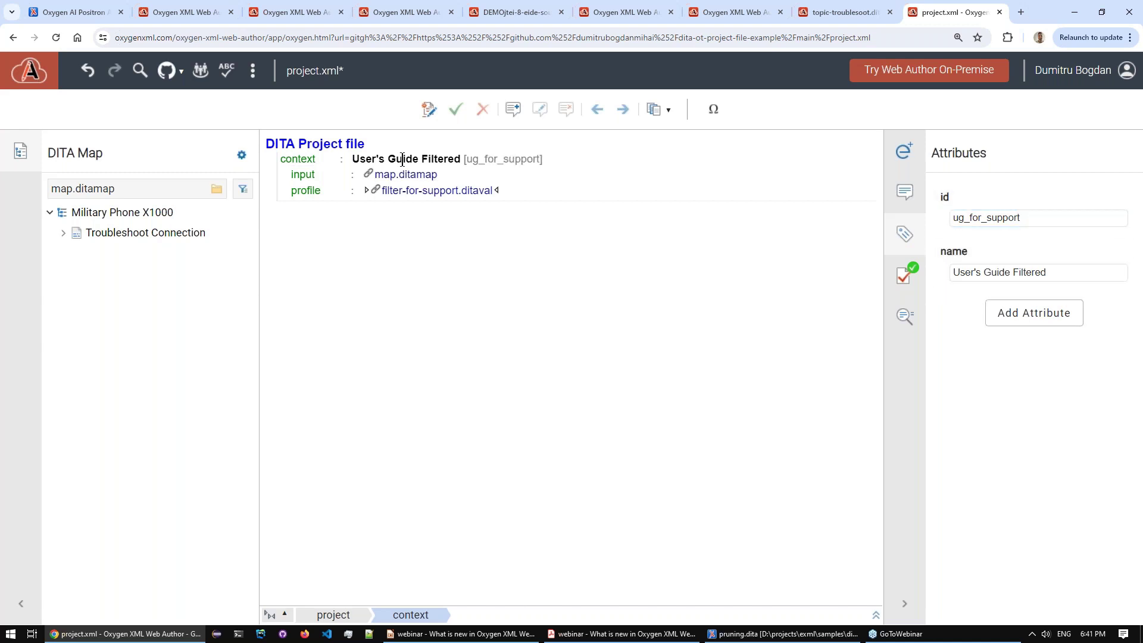
- Set the name attribute of the context element to "User's For Support"
{"action": "left_click", "coordinate": [1000, 272]}
{"action": "left_click", "coordinate": [984, 272]}
{"action": "key", "text": "ctrl+shift+Right"}
{"action": "key", "text": "Delete"}
{"action": "key", "text": "ctrl+Delete"}
{"action": "type", "text": "Fior"}
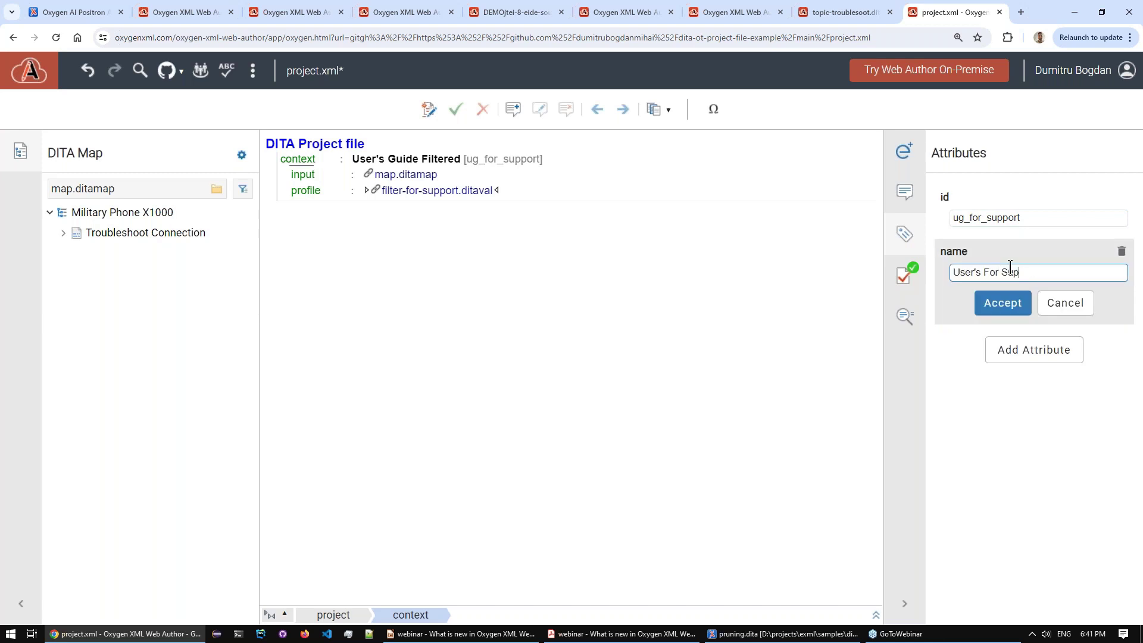
{"action": "left_click", "coordinate": [994, 309]}
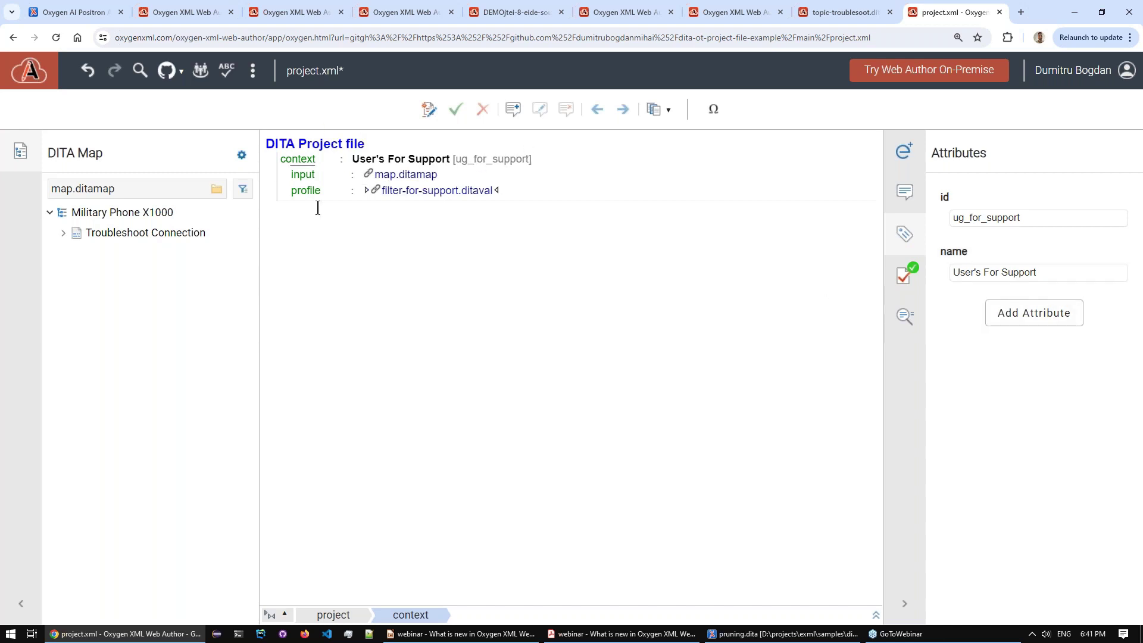
- Duplicate the entire "User's For Support" context element, with its input and profile, as a second context in the project file
{"action": "left_click", "coordinate": [399, 619]}
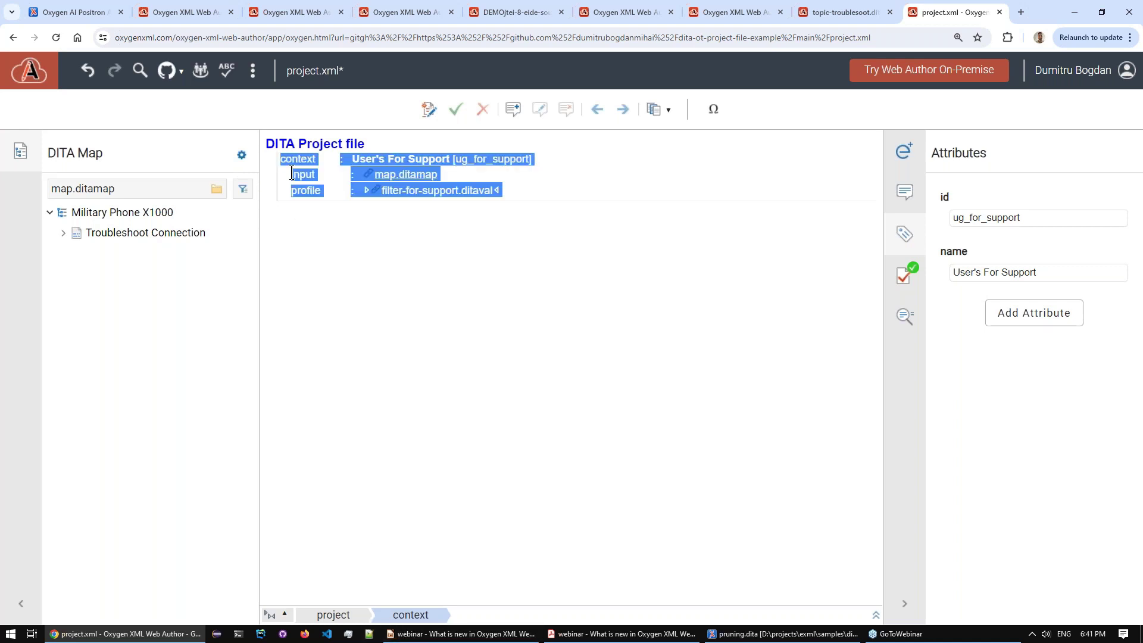
{"action": "key", "text": "ctrl+v"}
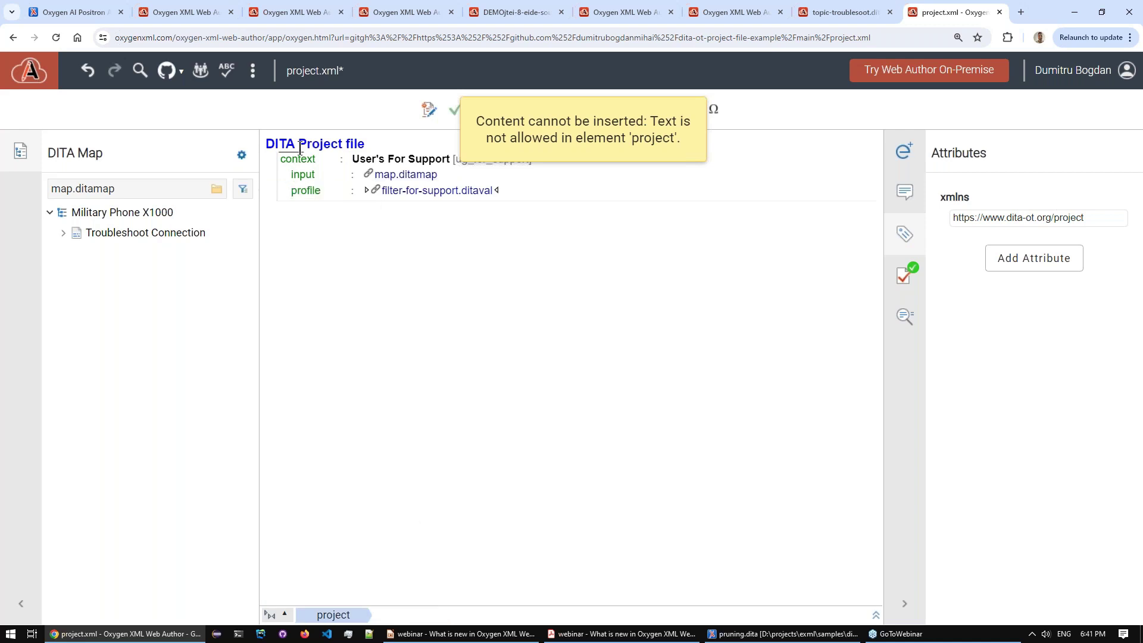
{"action": "left_click", "coordinate": [419, 175]}
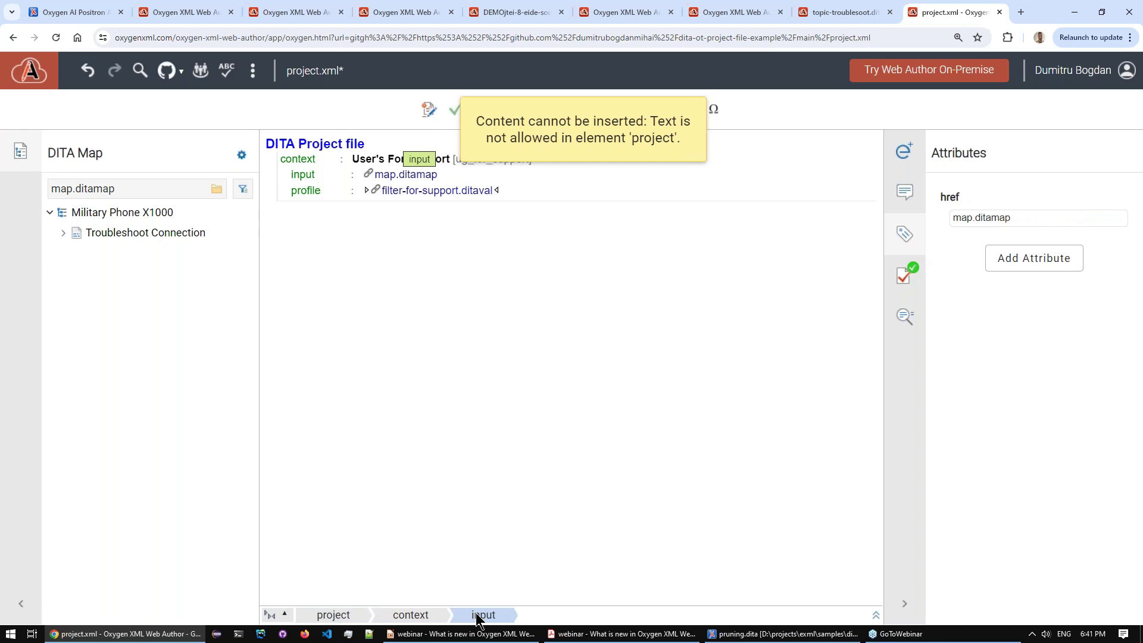
{"action": "left_click", "coordinate": [411, 615]}
{"action": "key", "text": "ctrl+c"}
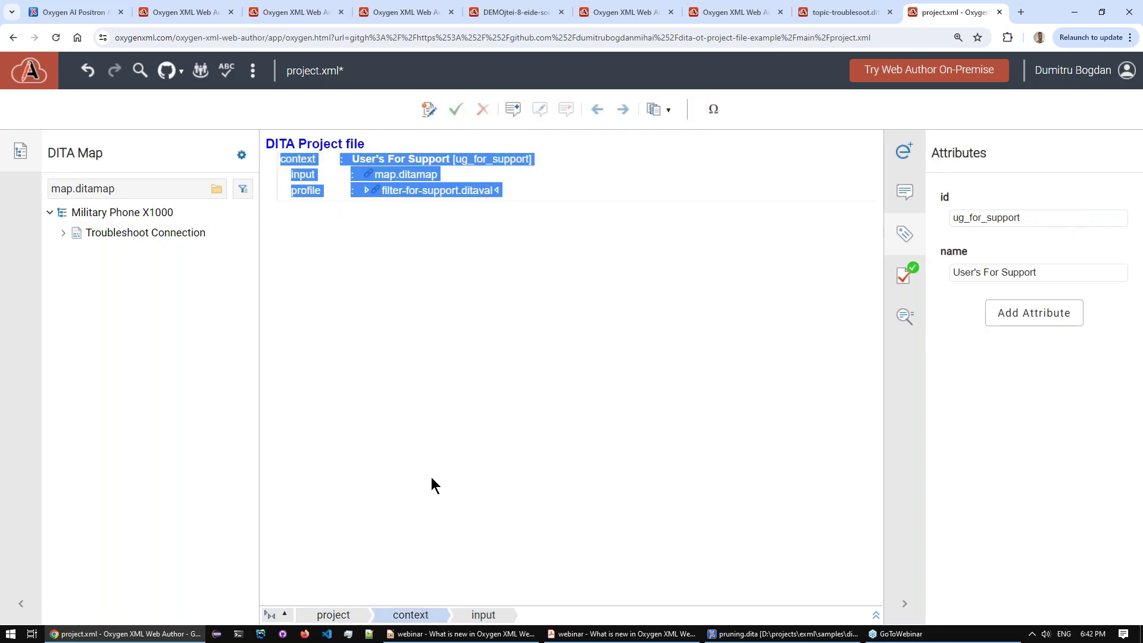
{"action": "left_click", "coordinate": [438, 387]}
{"action": "key", "text": "ctrl+v"}
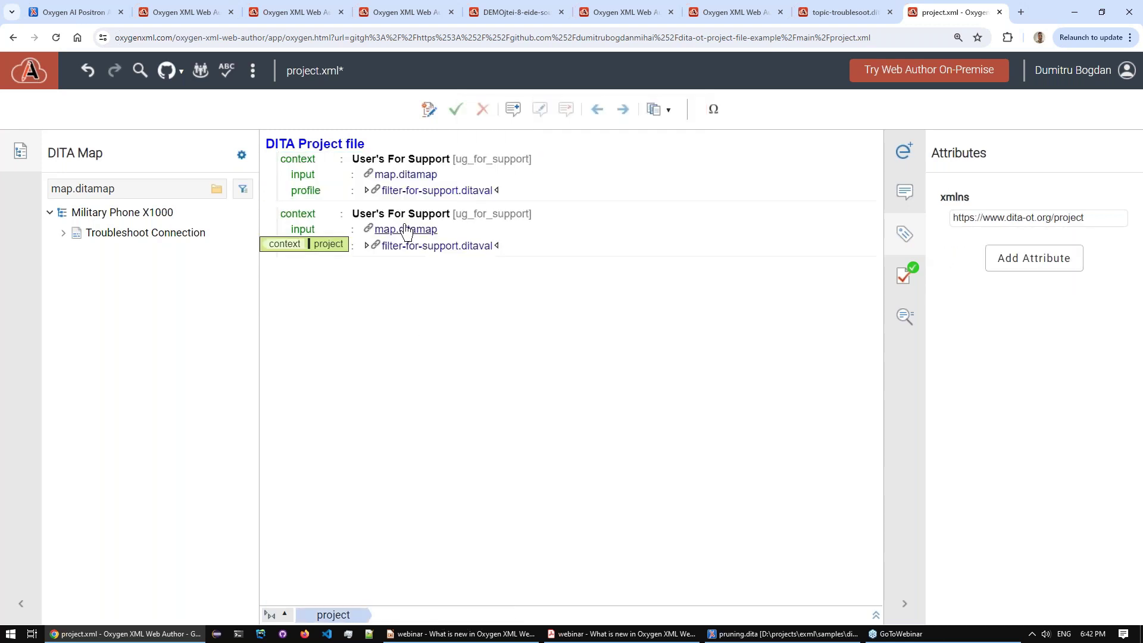
- Check the end-user filter's file name in the repository and set the second context's ditaval href to filter-for-end-user.ditaval
{"action": "key", "text": "Left"}
{"action": "key", "text": "Left"}
{"action": "key", "text": "Left"}
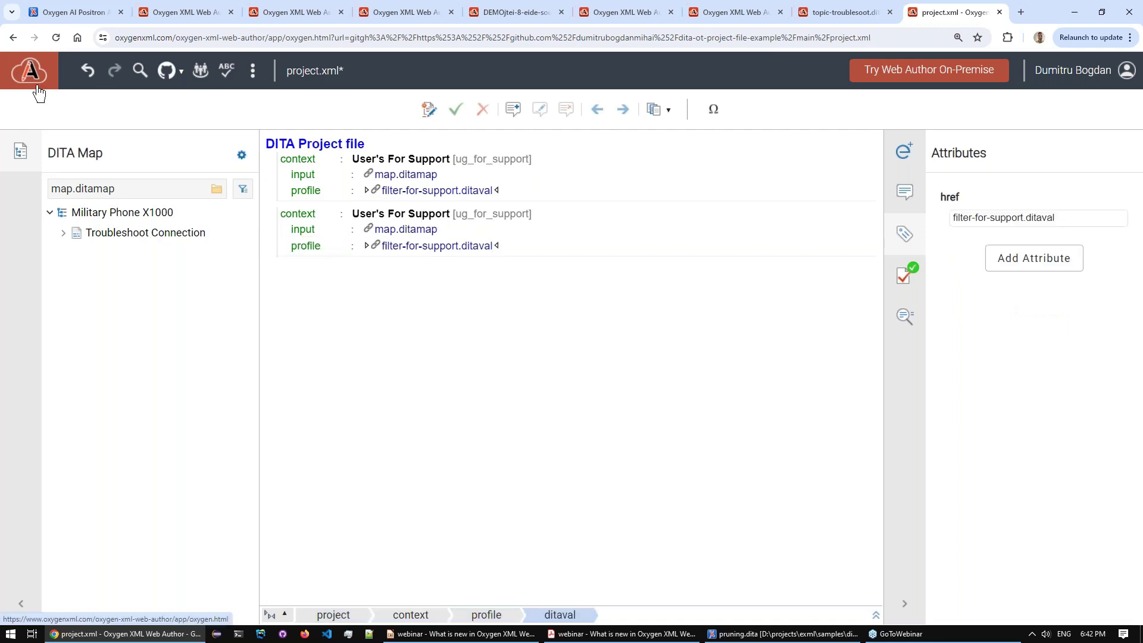
{"action": "middle_click", "coordinate": [27, 71]}
{"action": "left_click", "coordinate": [976, 6]}
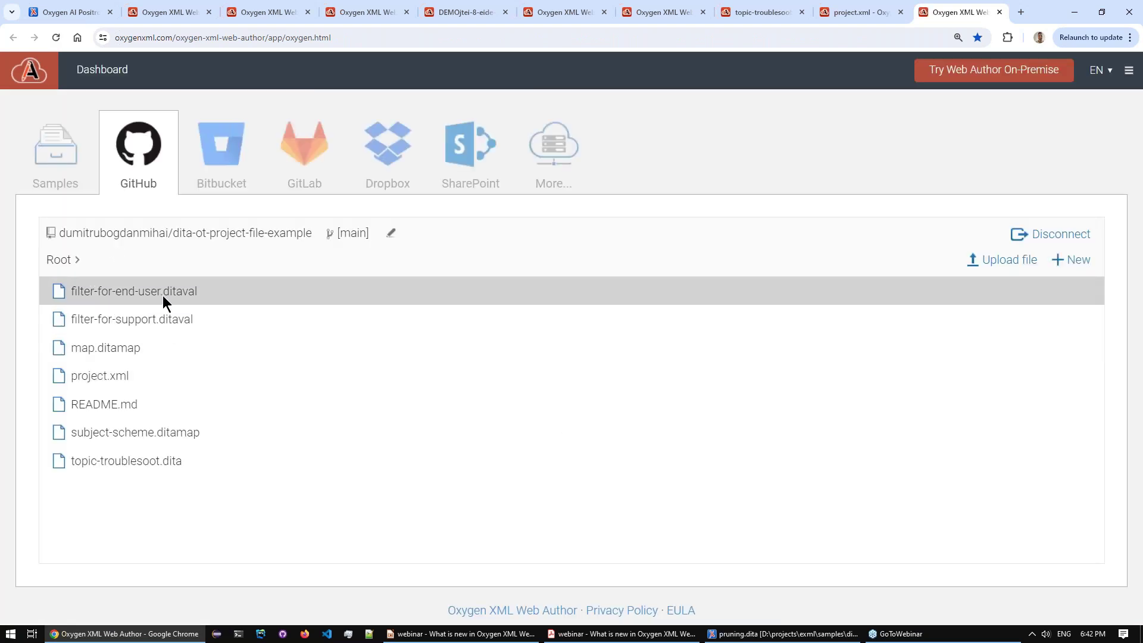
{"action": "left_click", "coordinate": [999, 12]}
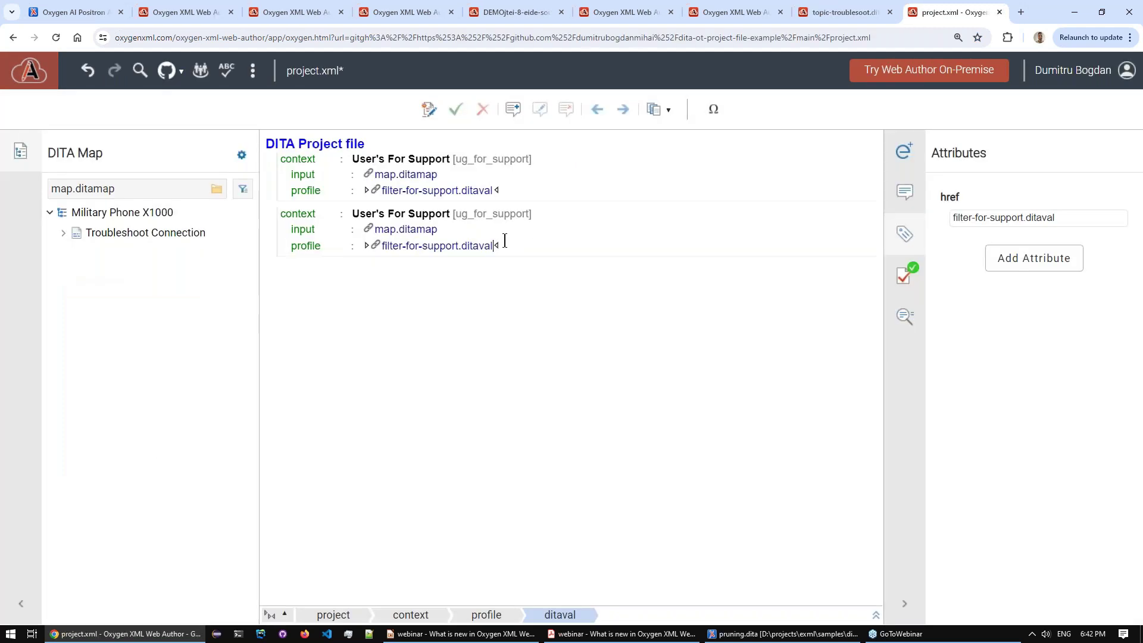
{"action": "left_click", "coordinate": [991, 218]}
{"action": "left_click", "coordinate": [991, 218]}
{"action": "left_click_drag", "start_coordinate": [991, 217], "coordinate": [1023, 218]}
{"action": "type", "text": "end"}
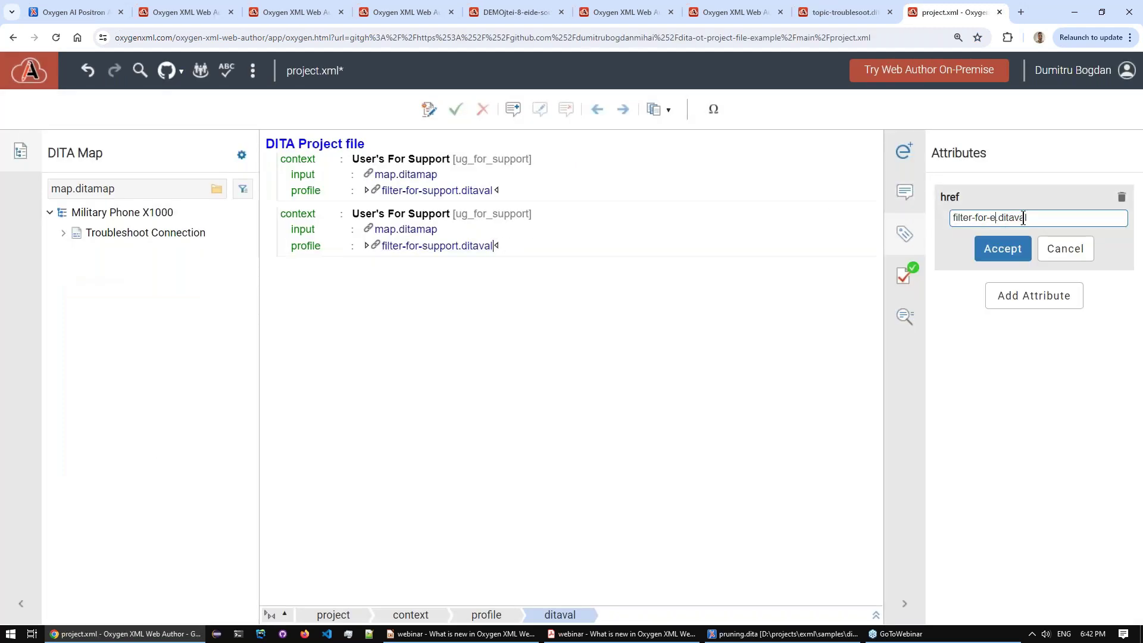
{"action": "type", "text": "-user"}
{"action": "left_click", "coordinate": [990, 250]}
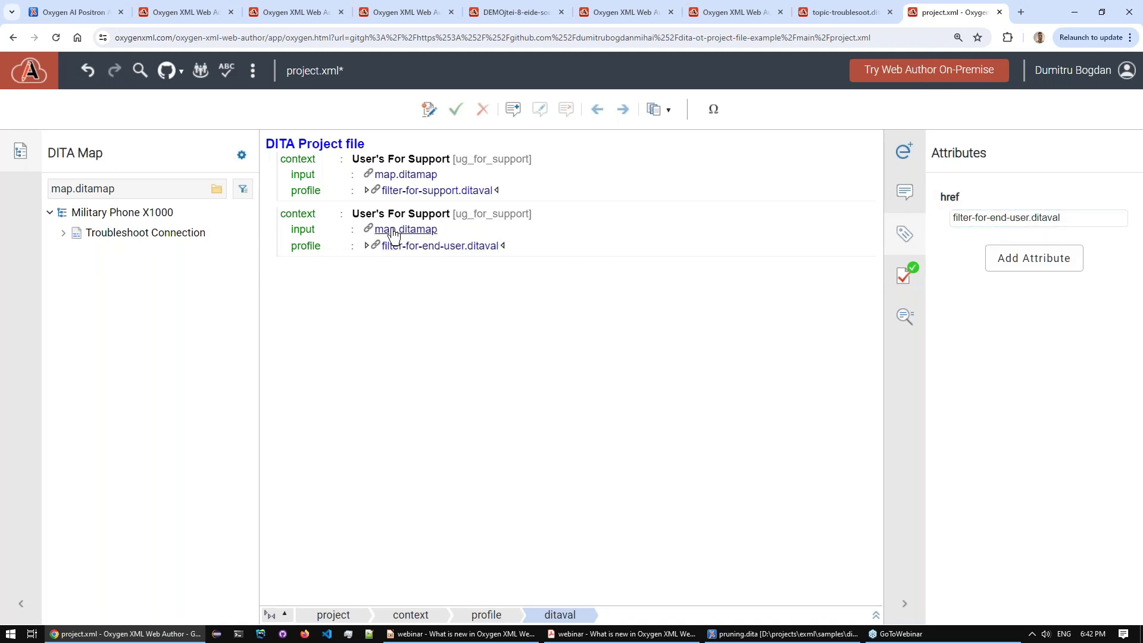
- Set the id attribute of the second context element to ug_for_end_user
{"action": "left_click", "coordinate": [446, 213]}
{"action": "key", "text": "Down"}
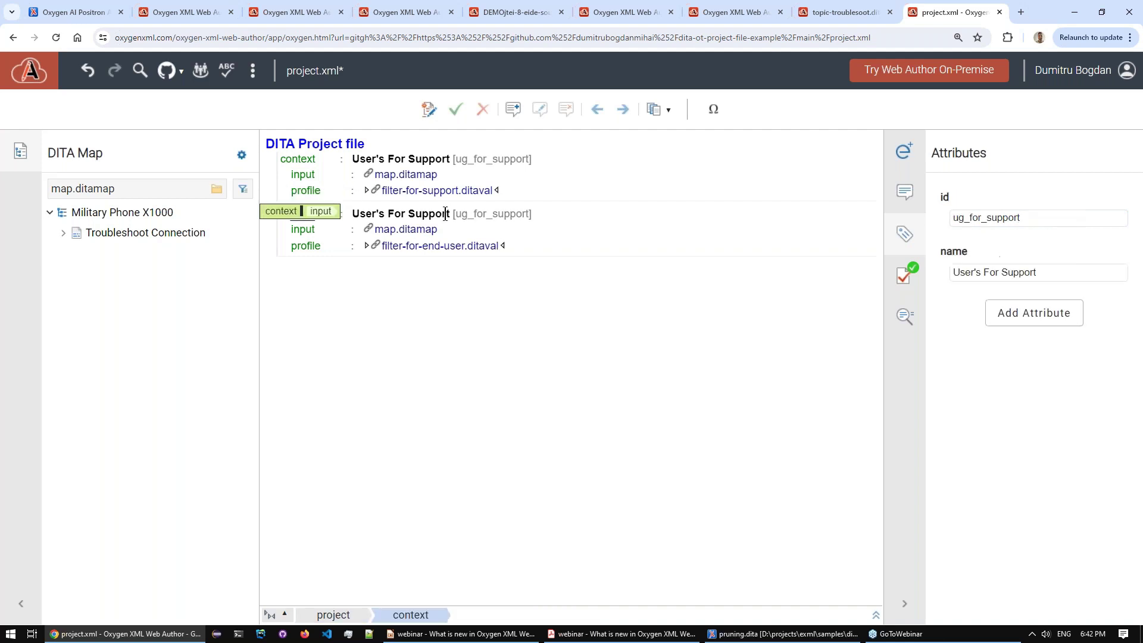
{"action": "key", "text": "Up"}
{"action": "key", "text": "Up"}
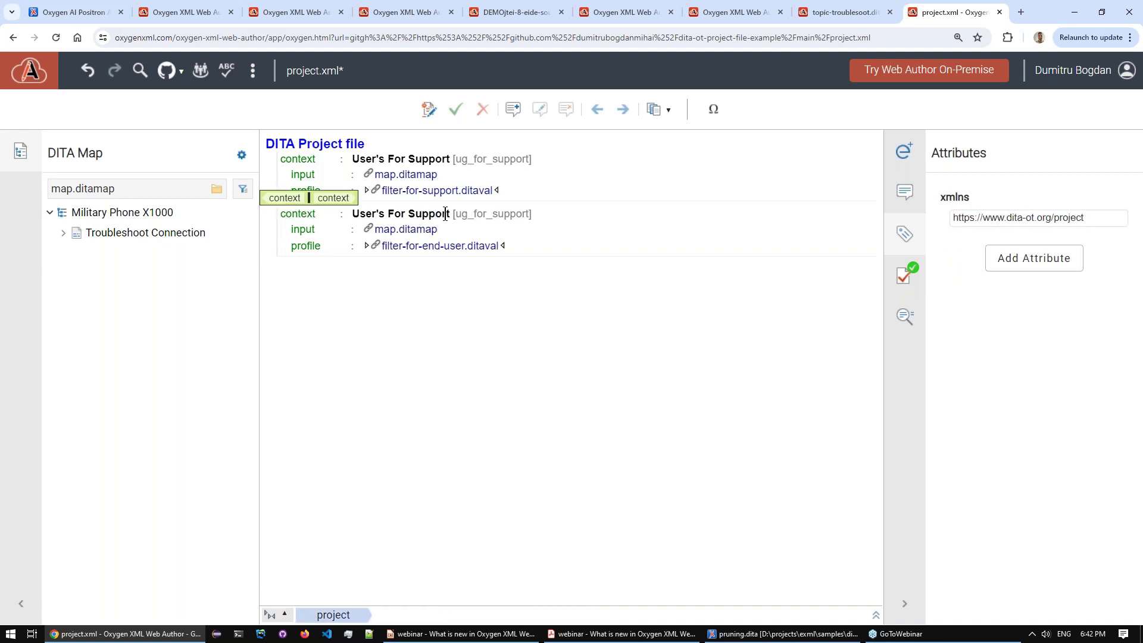
{"action": "key", "text": "Down"}
{"action": "left_click", "coordinate": [1042, 217]}
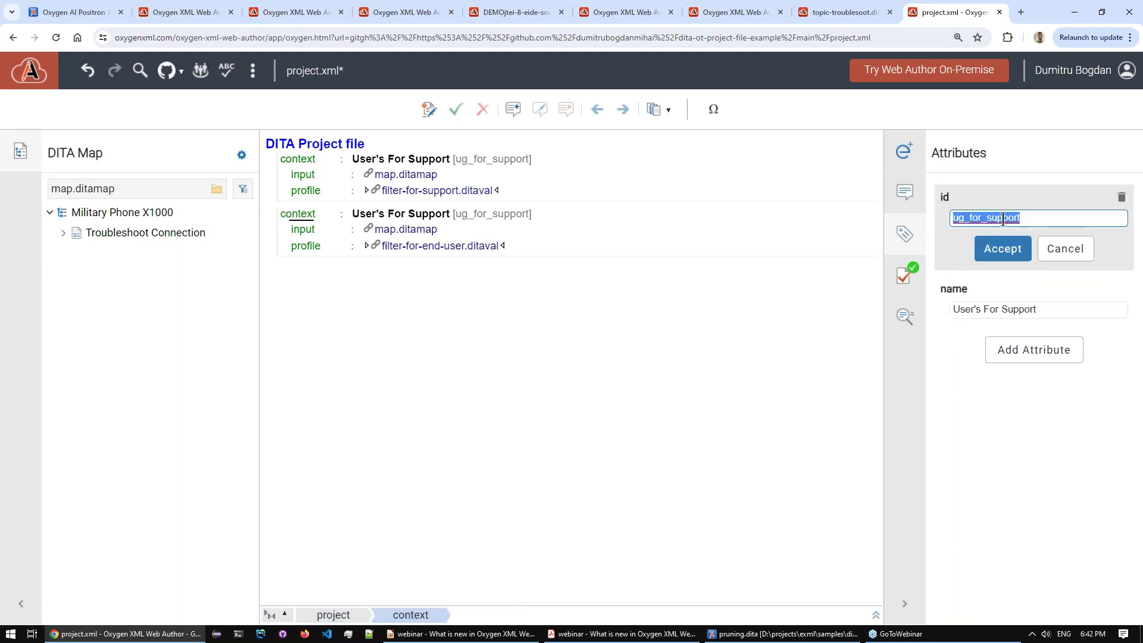
{"action": "key", "text": "shift+Left"}
{"action": "key", "text": "shift+Left"}
{"action": "key", "text": "shift+Left"}
{"action": "key", "text": "shift+Left"}
{"action": "key", "text": "shift+Left"}
{"action": "key", "text": "shift+Left"}
{"action": "key", "text": "shift+Left"}
{"action": "type", "text": "end_user"}
- Set the name attribute of the second context element to "User's For User"
{"action": "left_click", "coordinate": [1036, 309]}
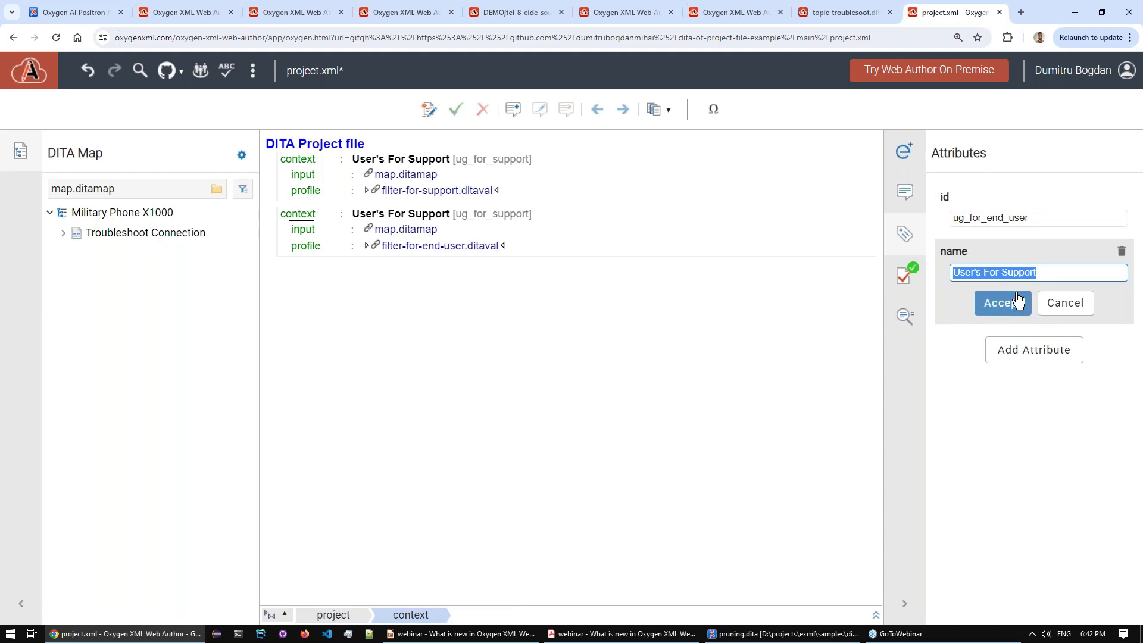
{"action": "left_click_drag", "start_coordinate": [1002, 272], "coordinate": [1036, 272]}
{"action": "type", "text": "User"}
{"action": "left_click", "coordinate": [1020, 307]}
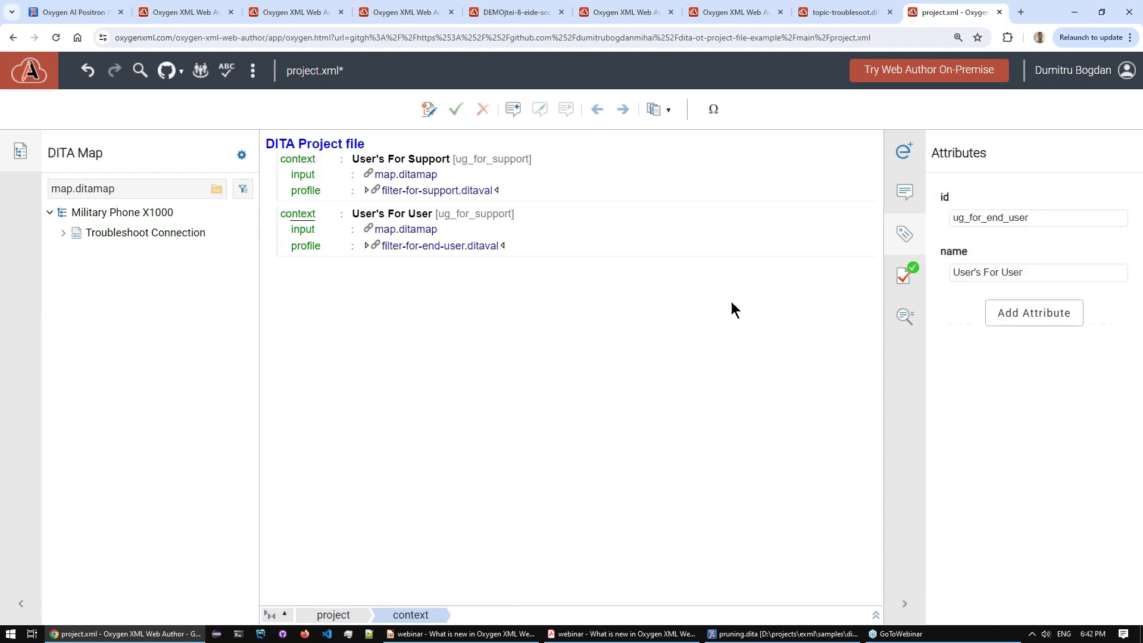
- Commit the project.xml changes to the main branch on GitHub with the default commit options
{"action": "left_click", "coordinate": [173, 75]}
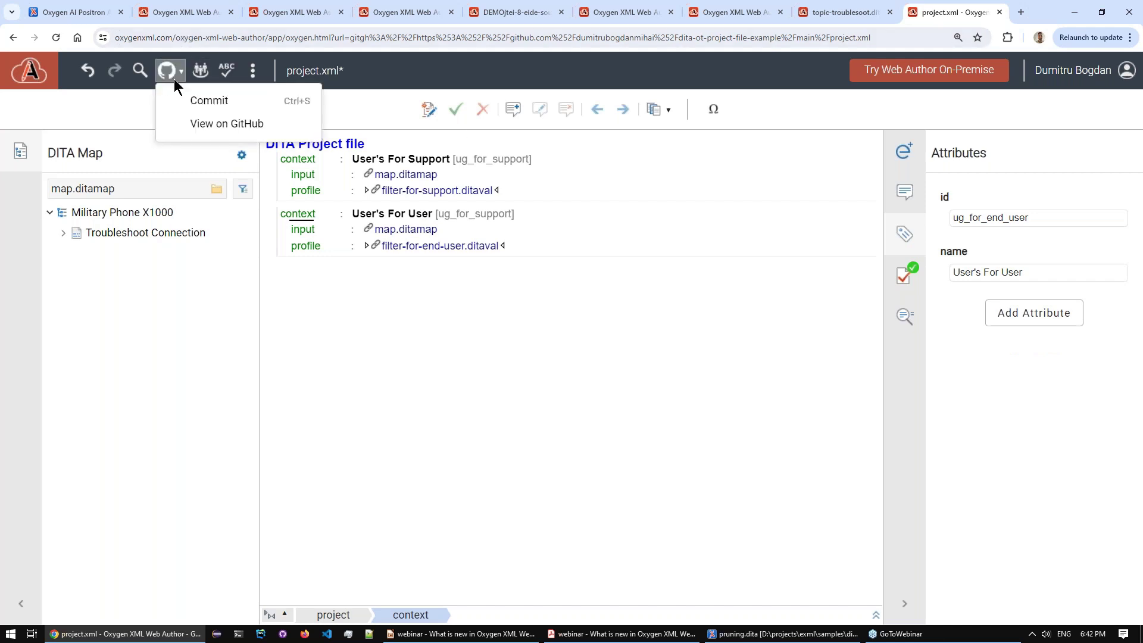
{"action": "left_click", "coordinate": [187, 99]}
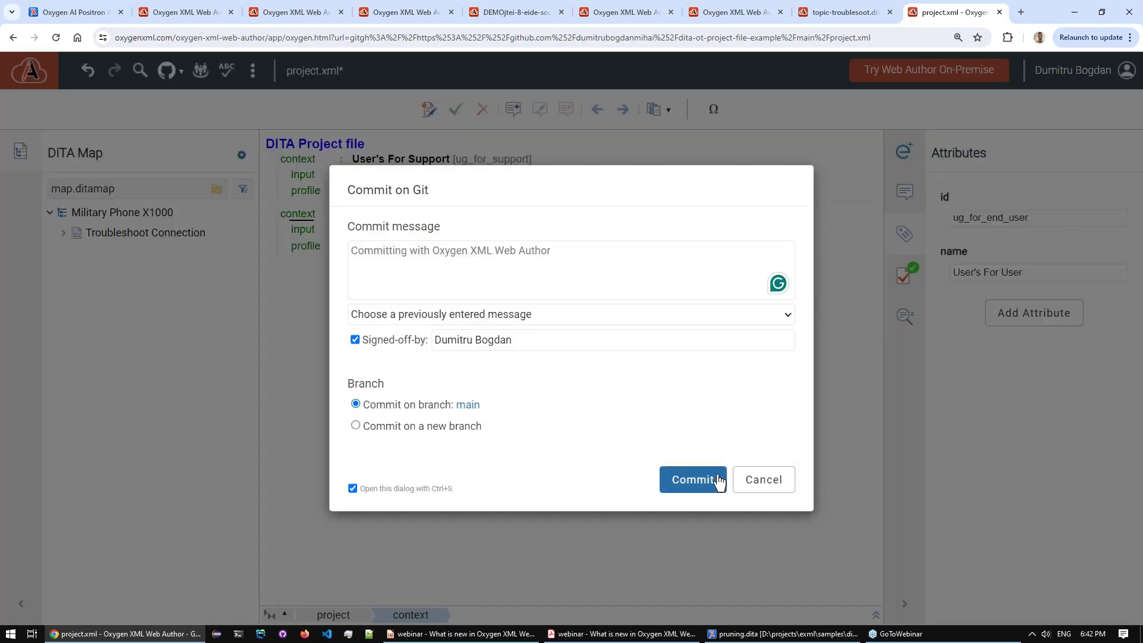
{"action": "left_click", "coordinate": [719, 479]}
{"action": "left_click", "coordinate": [632, 367]}
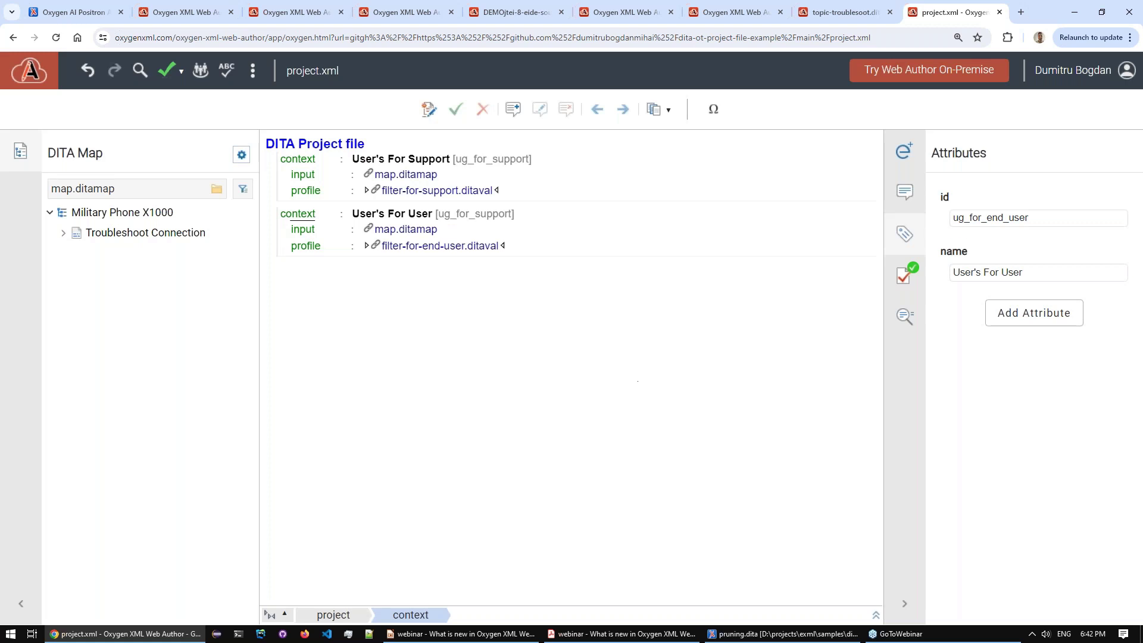
- Open topic-troublesoot.dita from the repository and configure its DITA context to use the DITA project file project.xml
{"action": "left_click", "coordinate": [408, 251]}
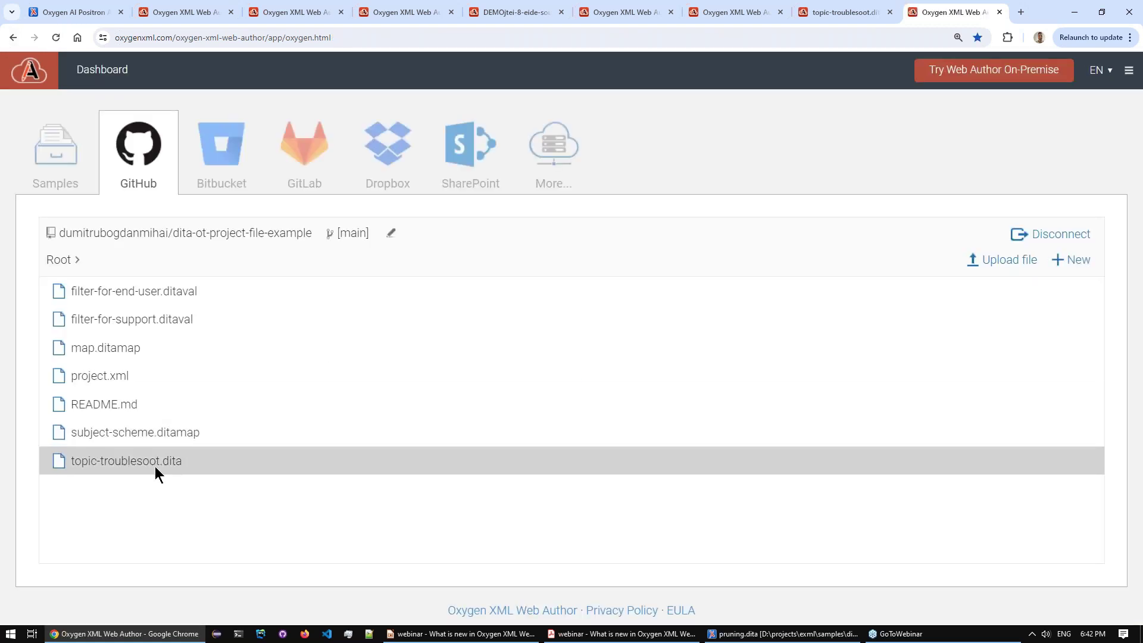
{"action": "left_click", "coordinate": [131, 455]}
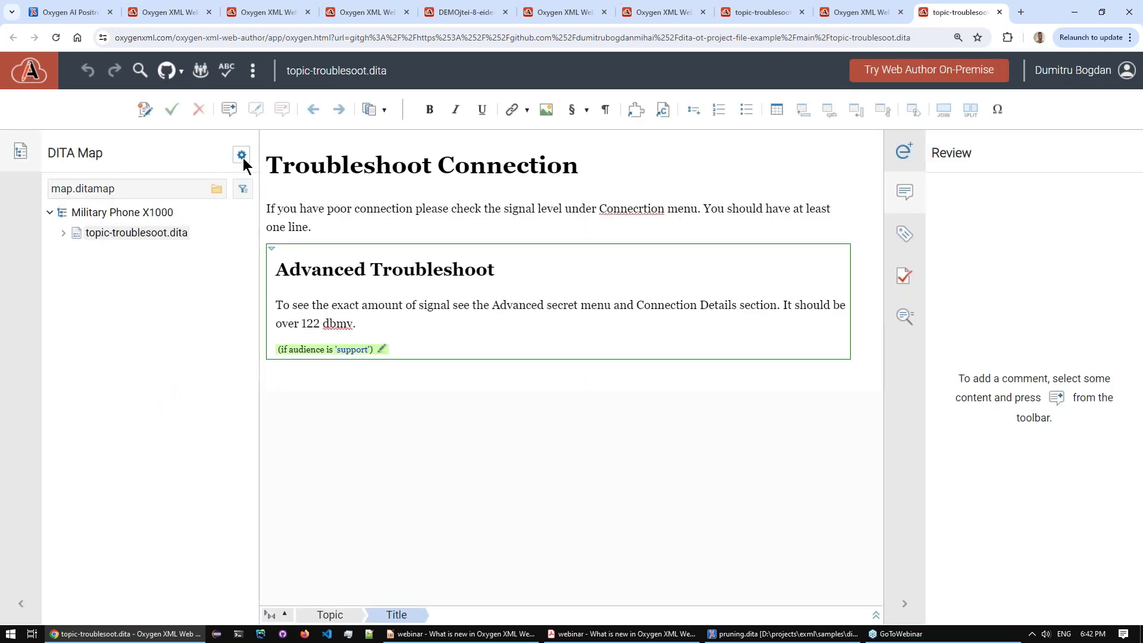
{"action": "left_click", "coordinate": [242, 157]}
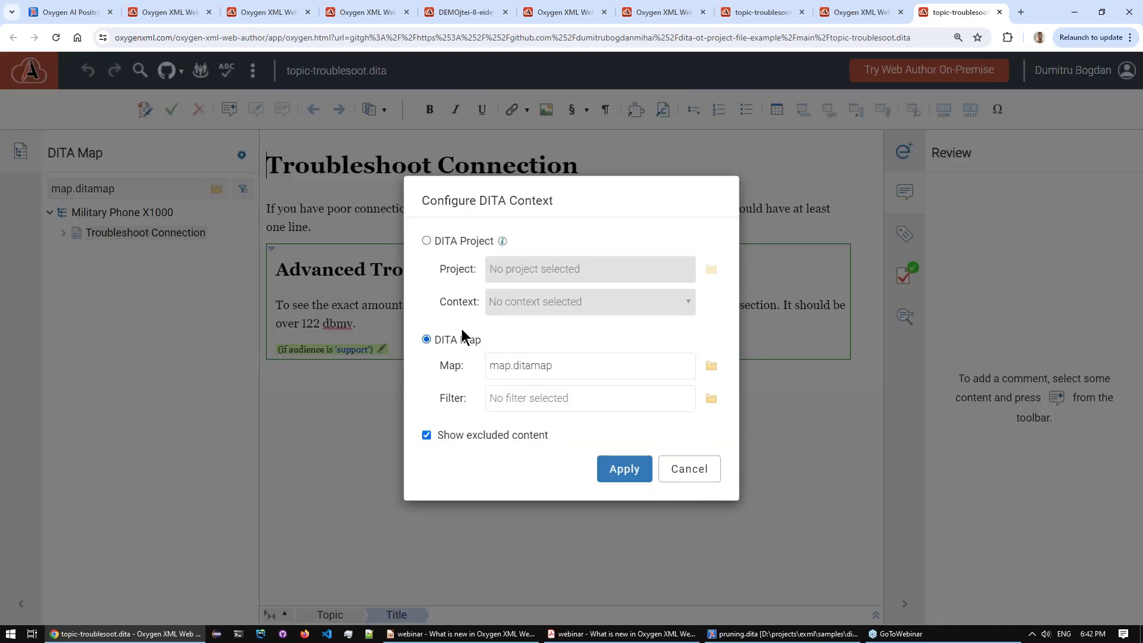
{"action": "left_click", "coordinate": [427, 241]}
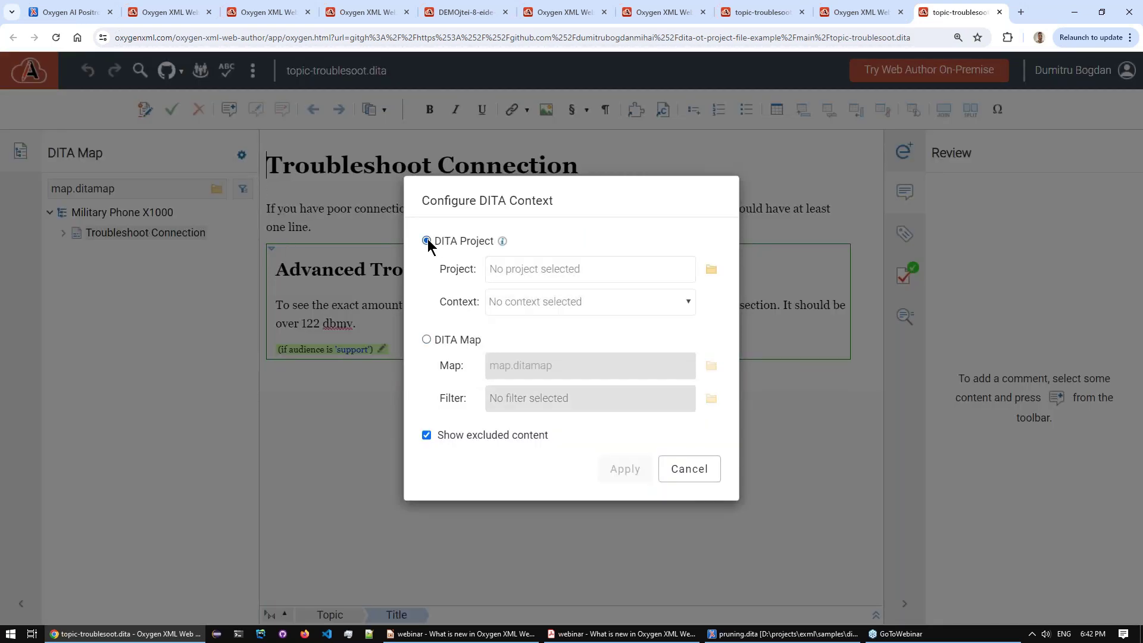
{"action": "left_click", "coordinate": [712, 271]}
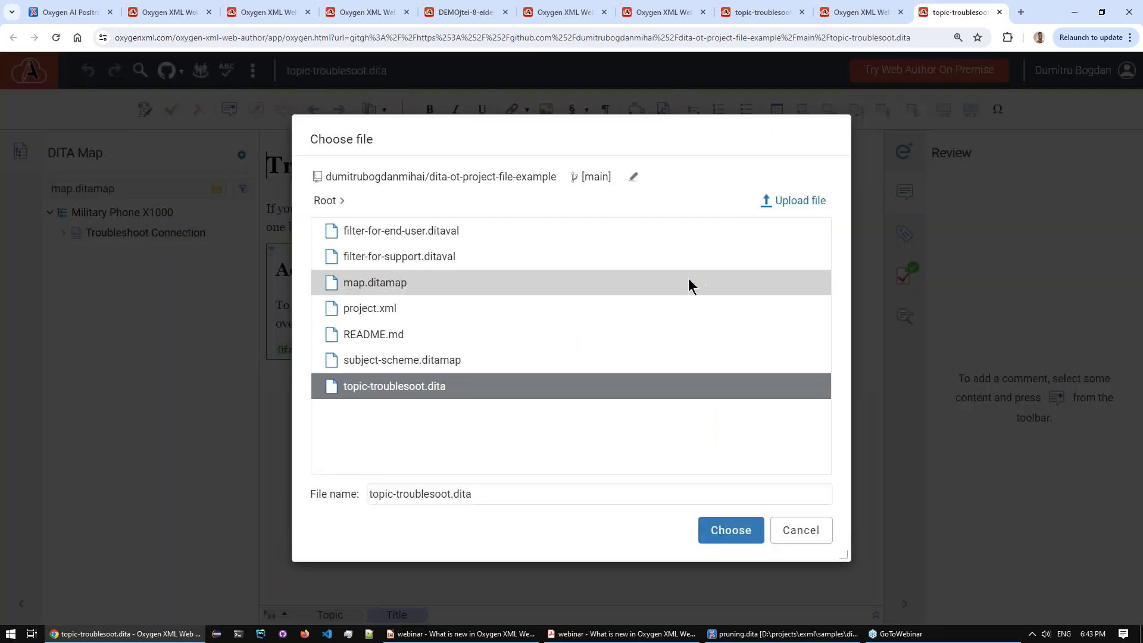
{"action": "left_click", "coordinate": [532, 315]}
{"action": "left_click", "coordinate": [738, 531]}
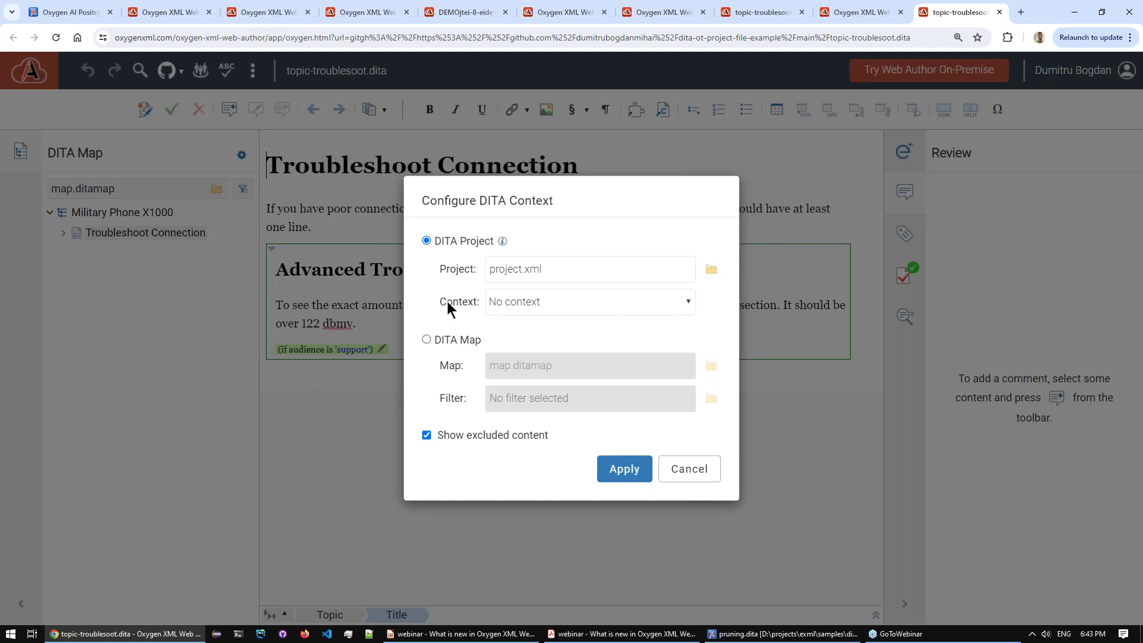
- Choose the "User's For User" context of project.xml and apply the DITA context configuration
{"action": "left_click", "coordinate": [661, 306]}
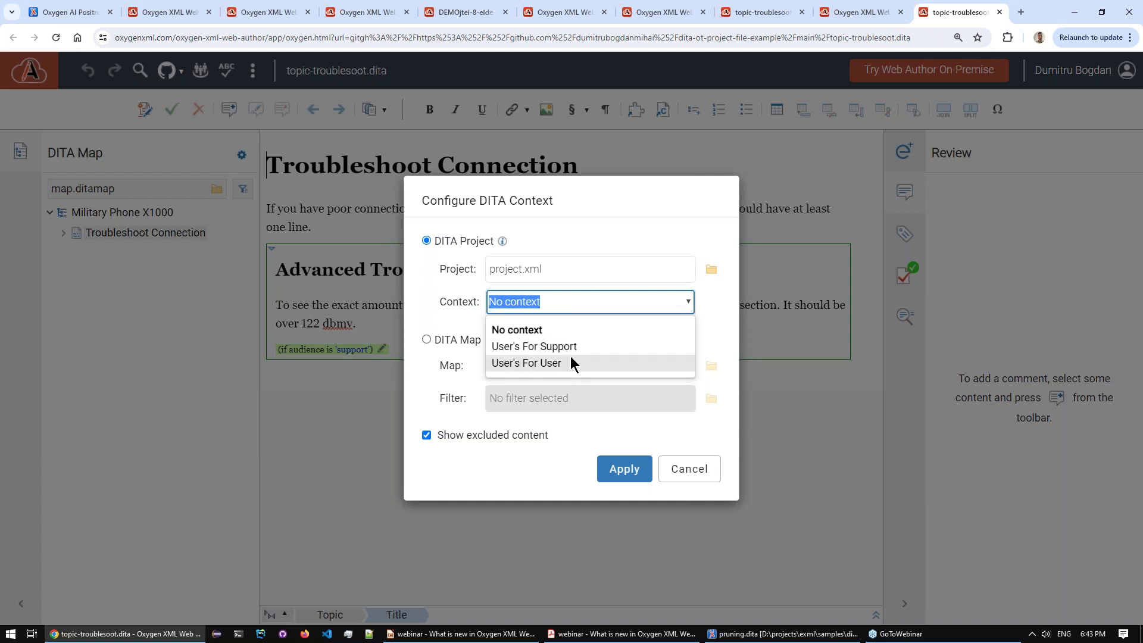
{"action": "left_click", "coordinate": [505, 361]}
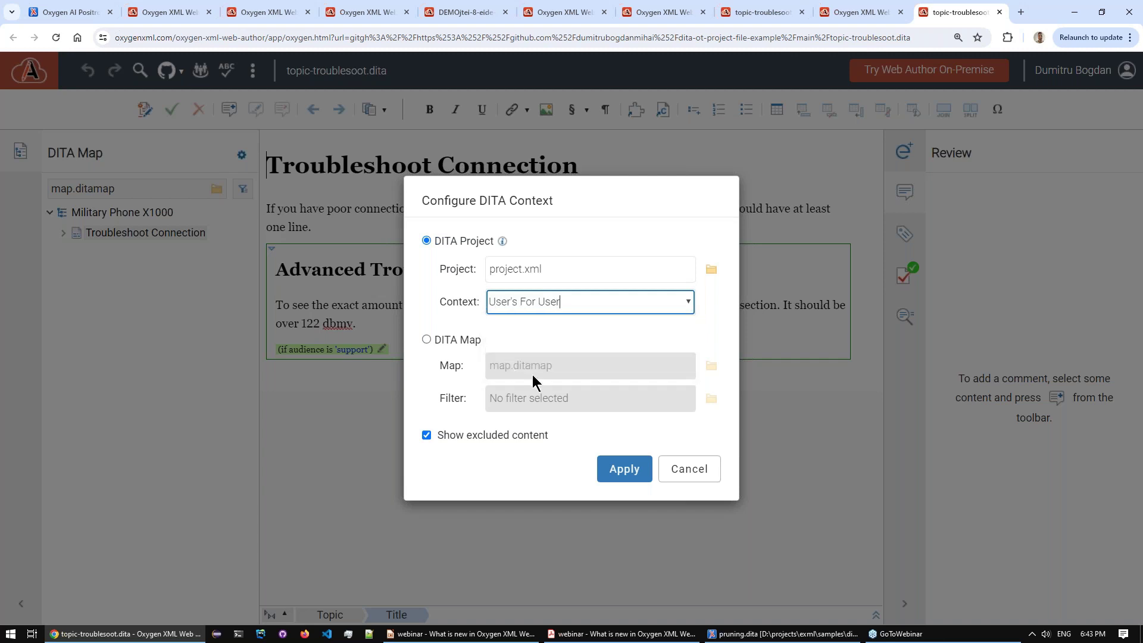
{"action": "left_click", "coordinate": [616, 467]}
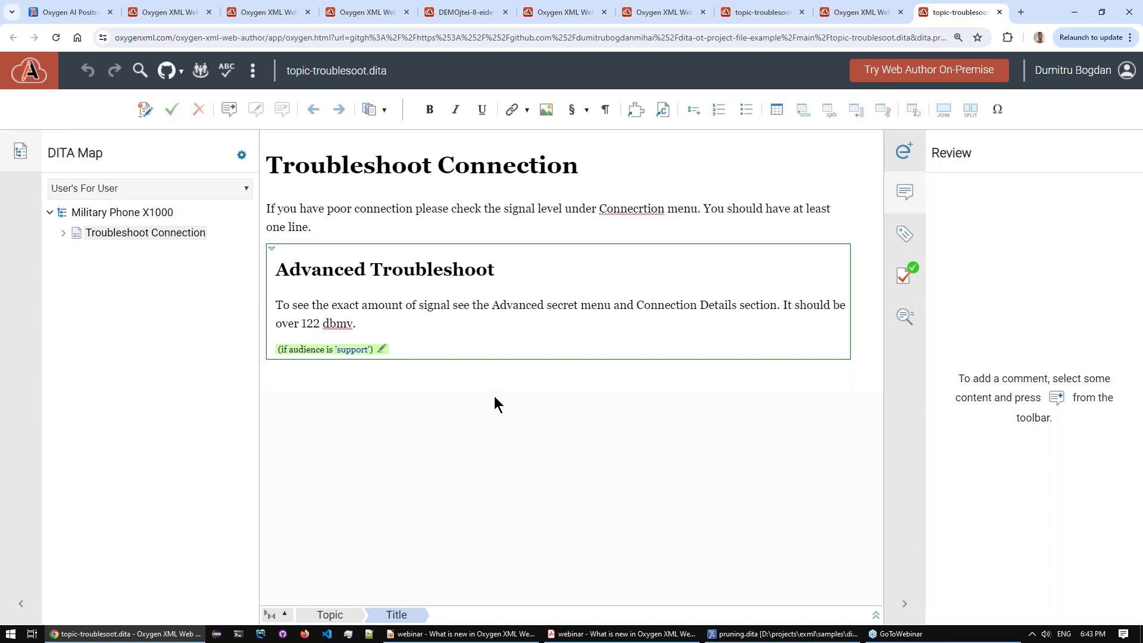
- Switch to the webinar presentation PDF with the DITA Demo slide
{"action": "key", "text": "alt+Tab"}
{"action": "key", "text": "alt+Tab"}
{"action": "key", "text": "alt+Tab"}
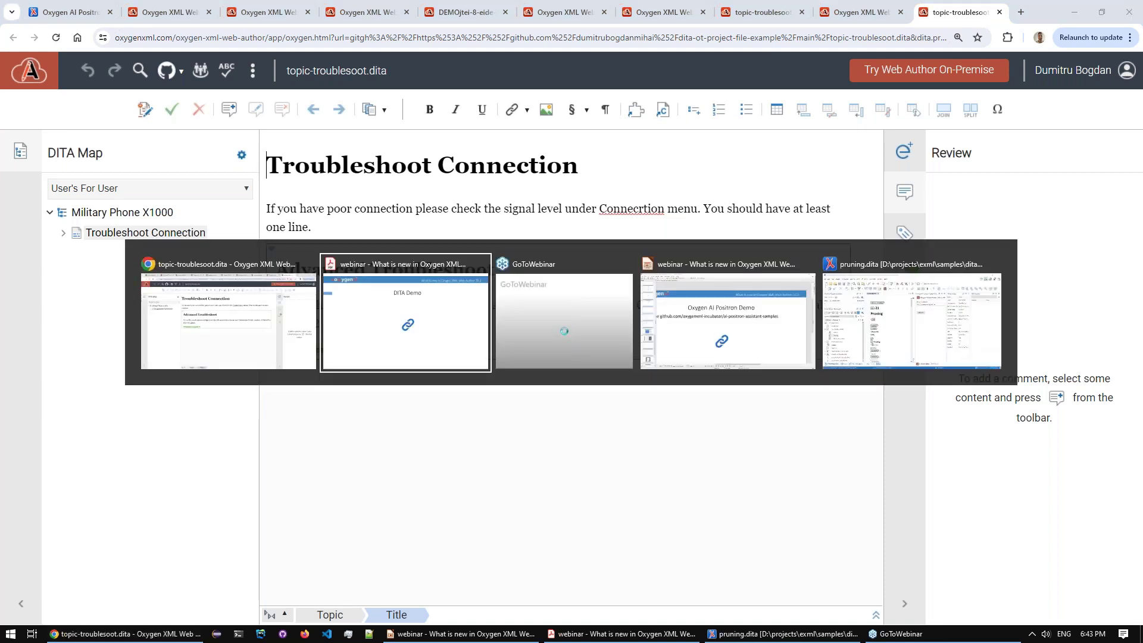
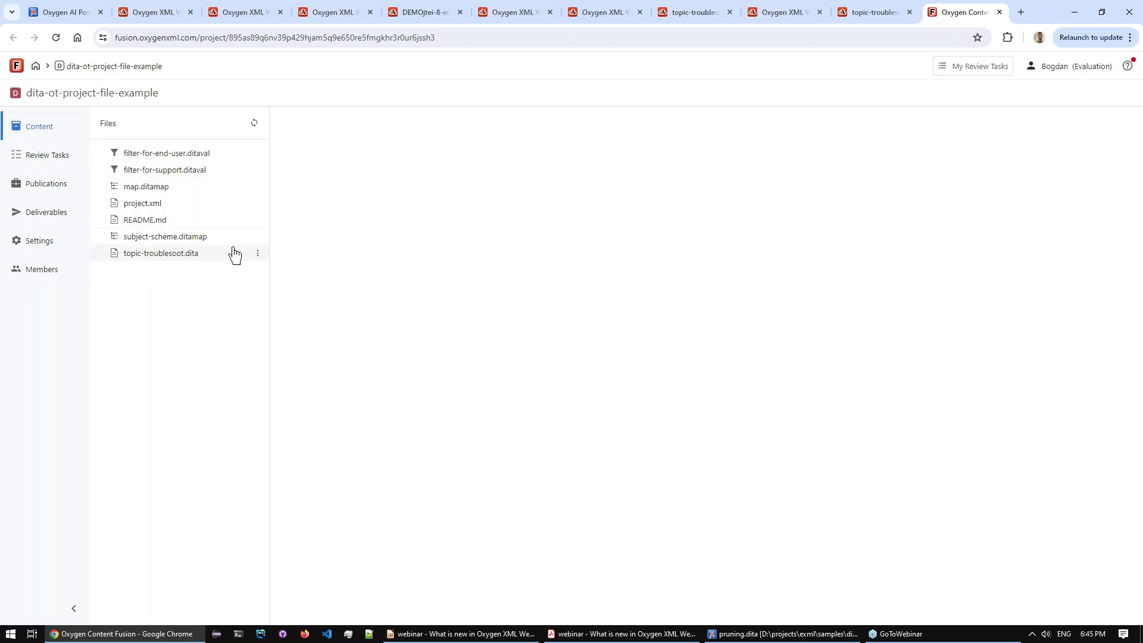
- View topic-troublesoot.dita in the dita-ot-project-file-example project, followed by the project's review tasks
{"action": "left_click", "coordinate": [118, 257]}
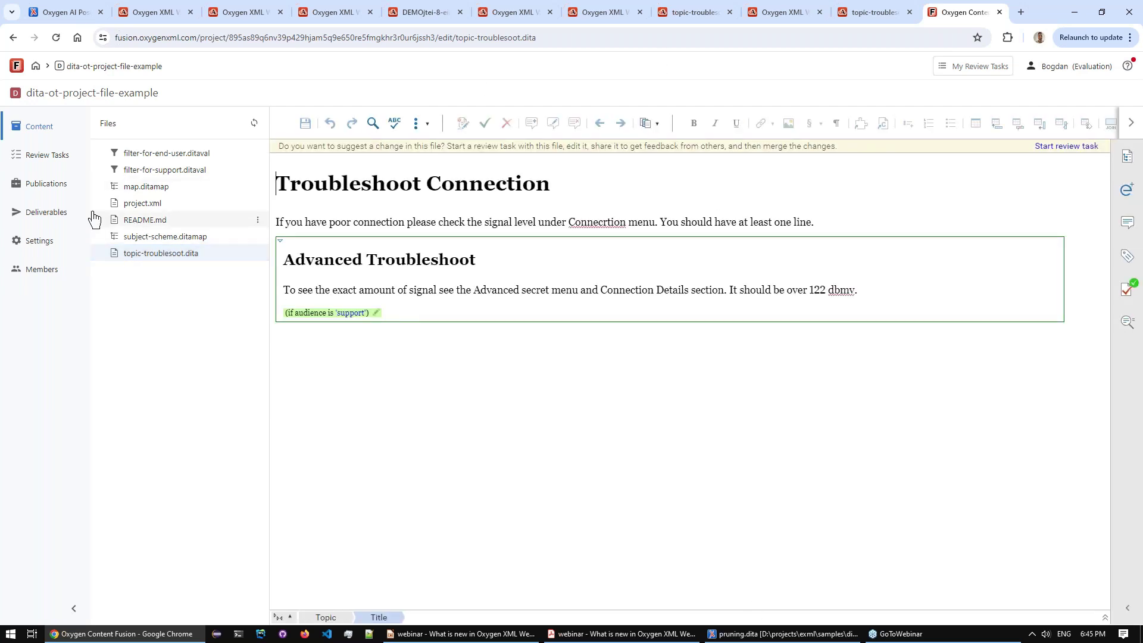
{"action": "left_click", "coordinate": [39, 164]}
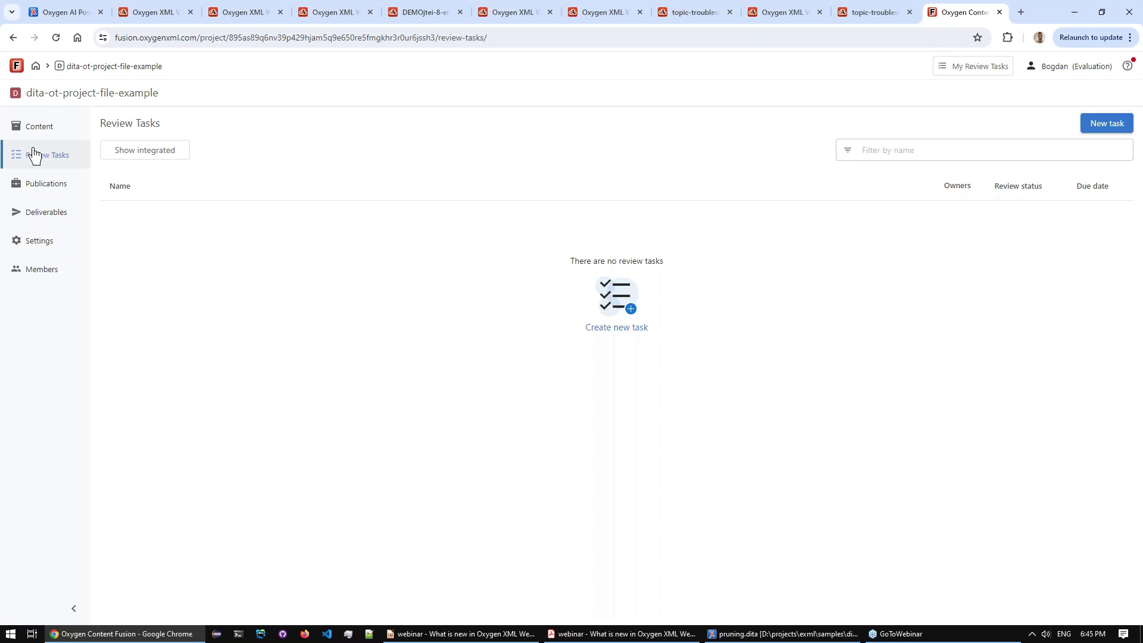
- Create a publication named For Support with map.ditamap as the DITA map and filter-for-support.ditaval as the DITAVAL filter
{"action": "left_click", "coordinate": [38, 186]}
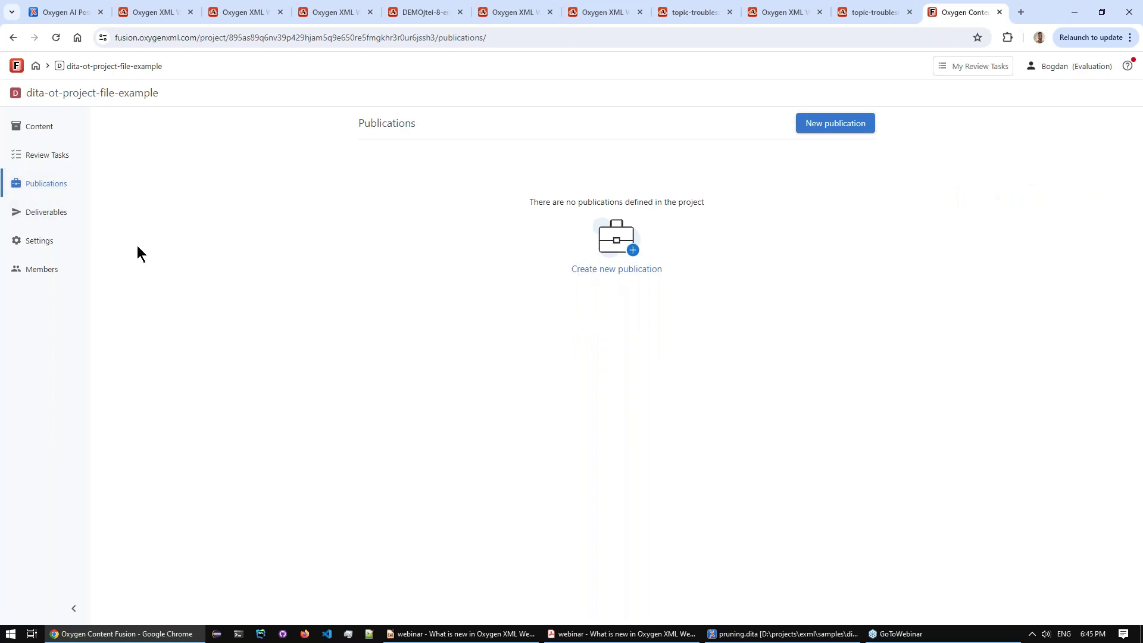
{"action": "left_click", "coordinate": [589, 277]}
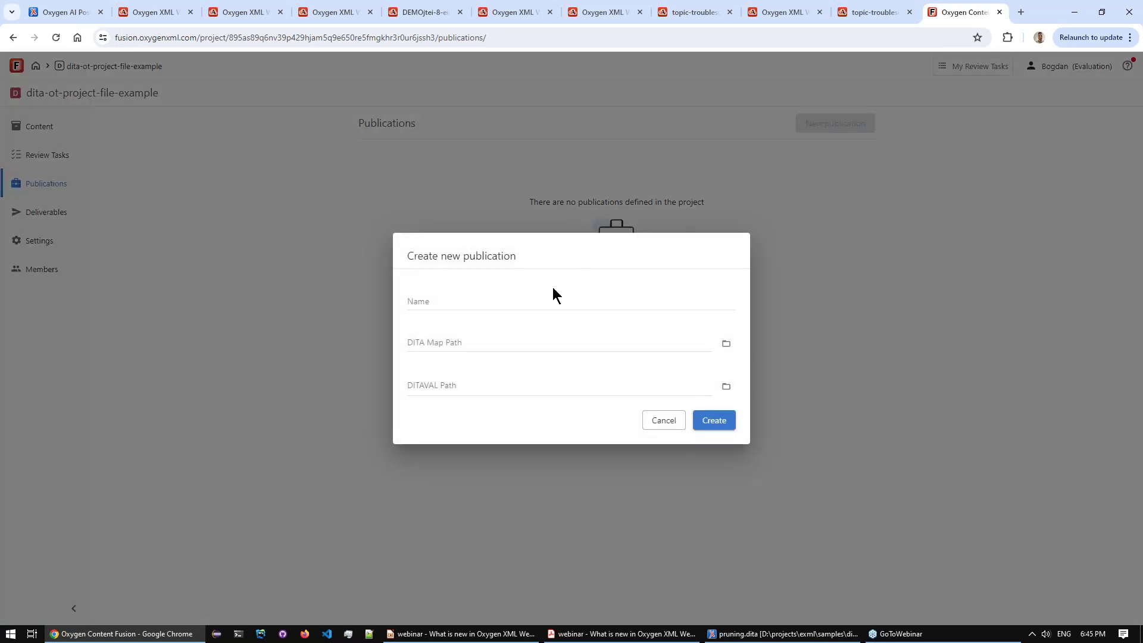
{"action": "left_click", "coordinate": [471, 302]}
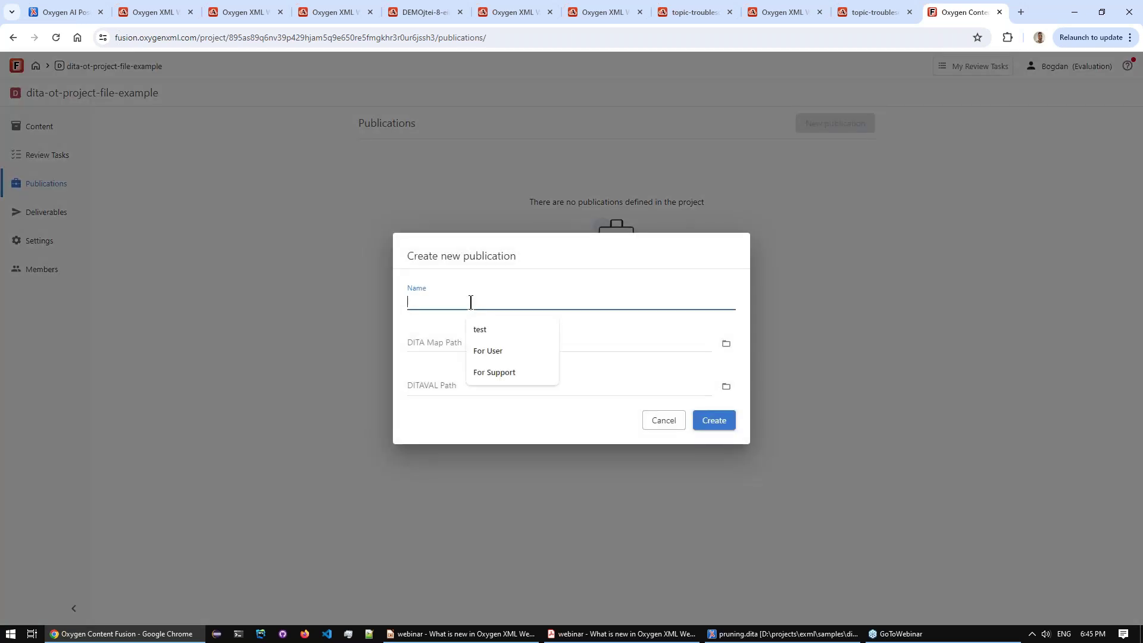
{"action": "type", "text": "For Support"}
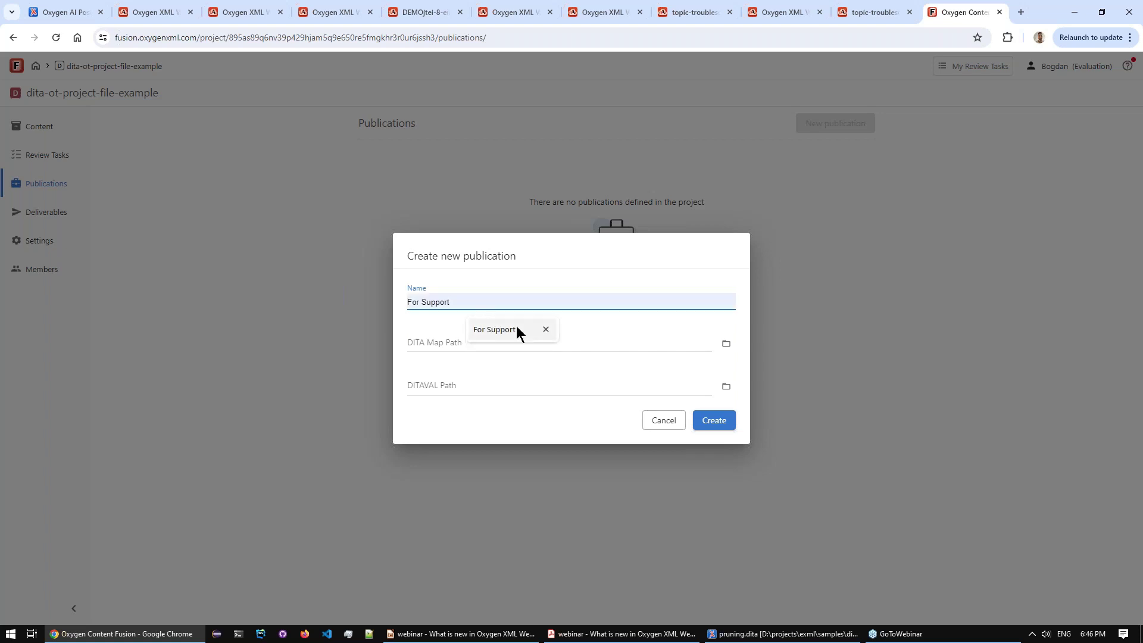
{"action": "left_click", "coordinate": [516, 328]}
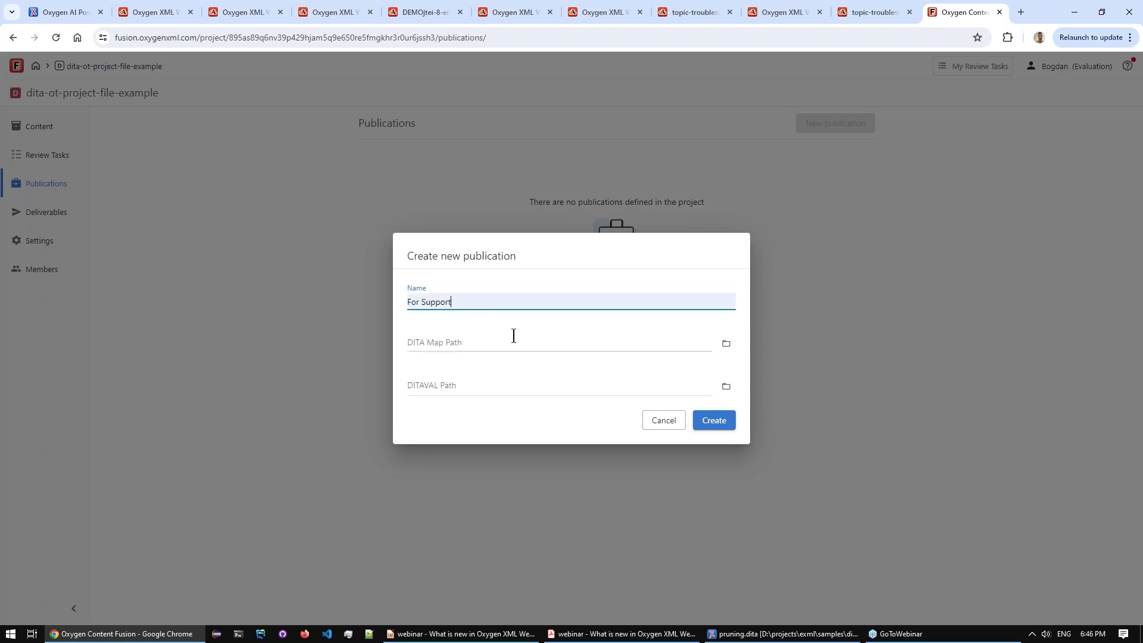
{"action": "left_click", "coordinate": [727, 347]}
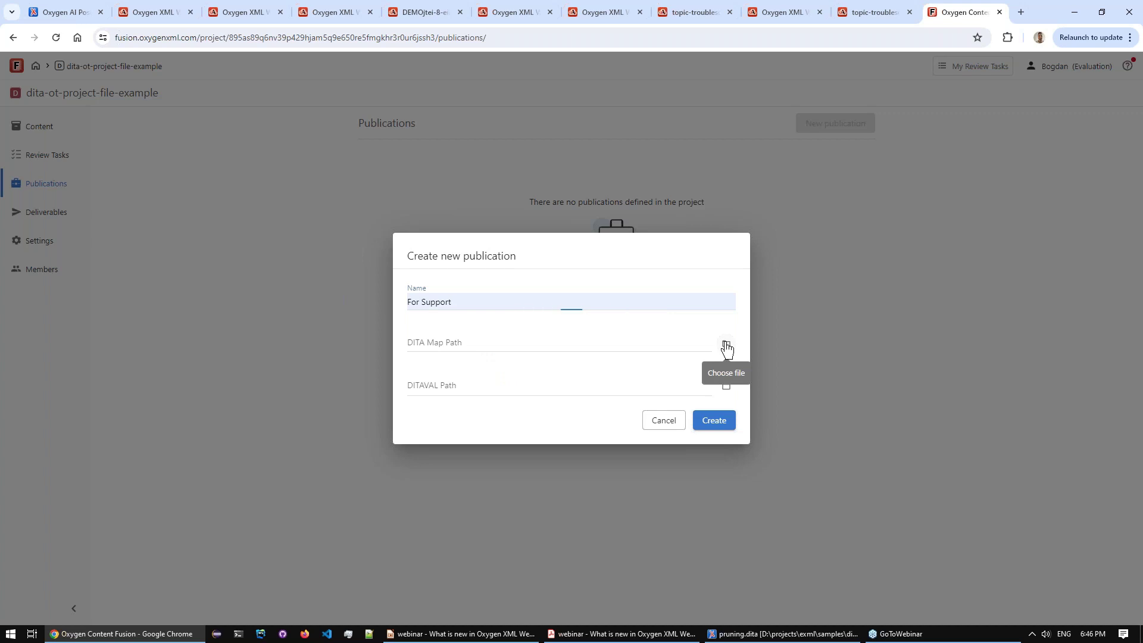
{"action": "left_click", "coordinate": [570, 287]}
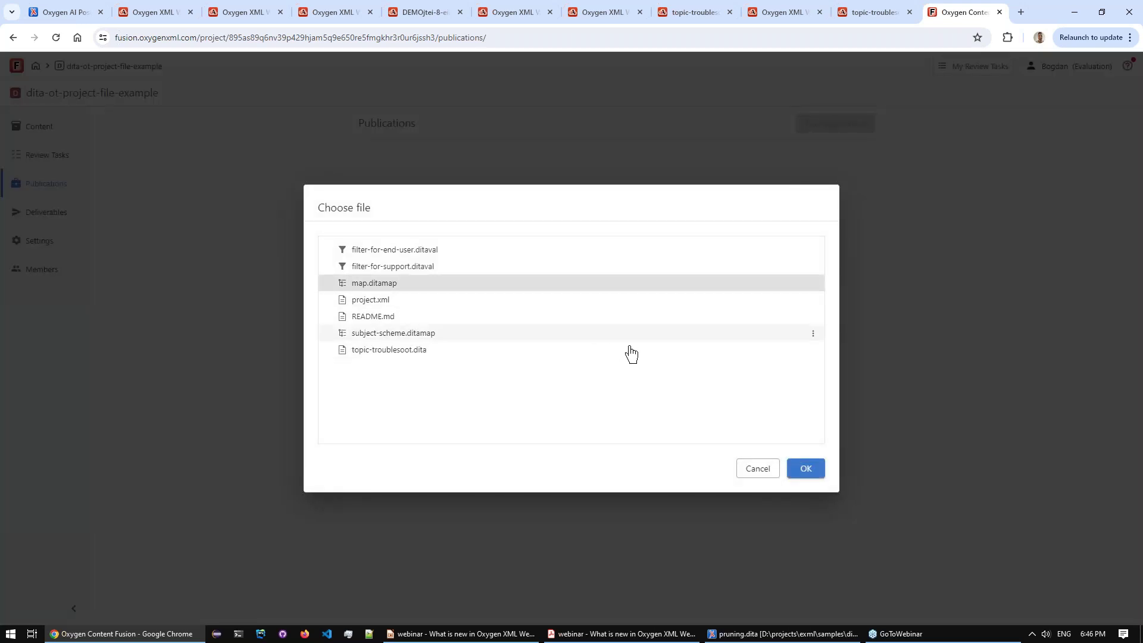
{"action": "left_click", "coordinate": [804, 471]}
{"action": "left_click", "coordinate": [727, 386]}
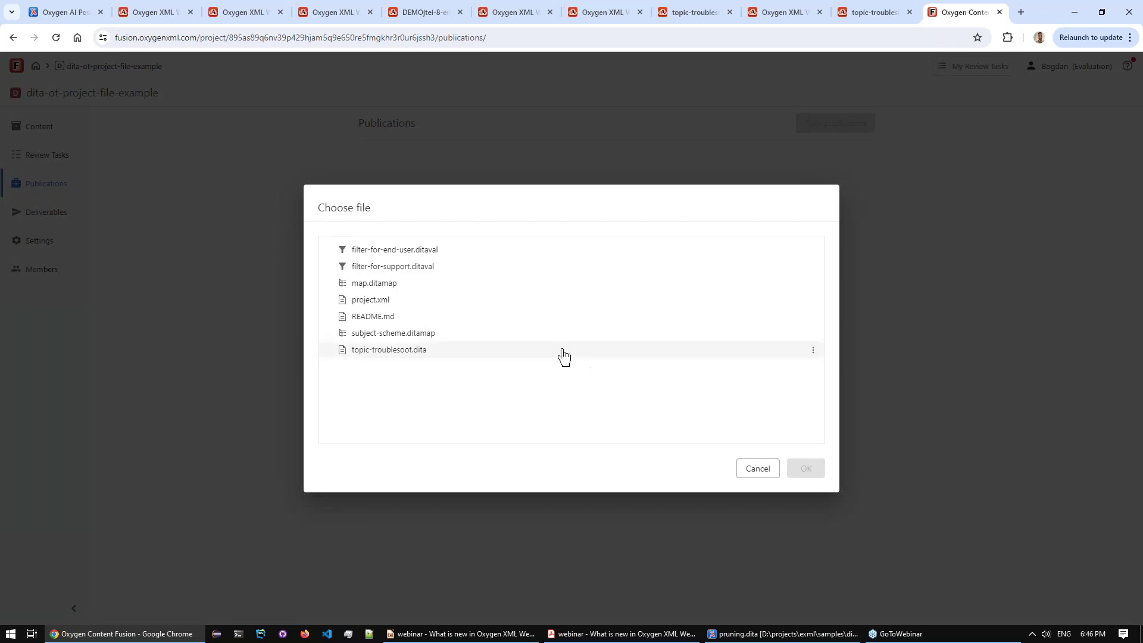
{"action": "left_click", "coordinate": [475, 266]}
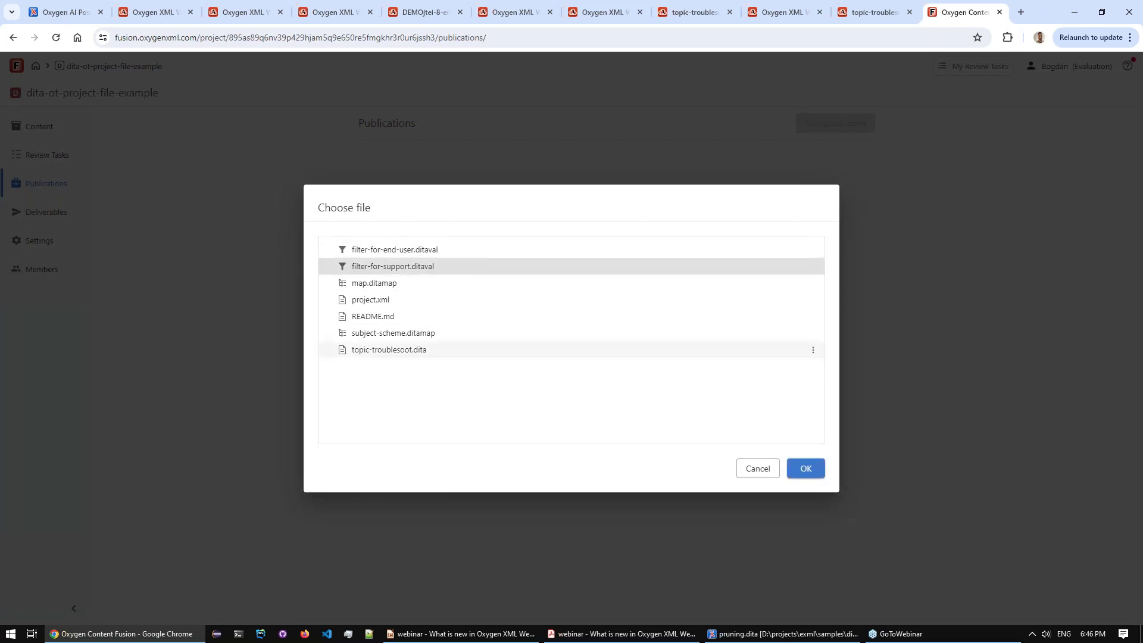
{"action": "left_click", "coordinate": [806, 470]}
{"action": "left_click", "coordinate": [725, 426]}
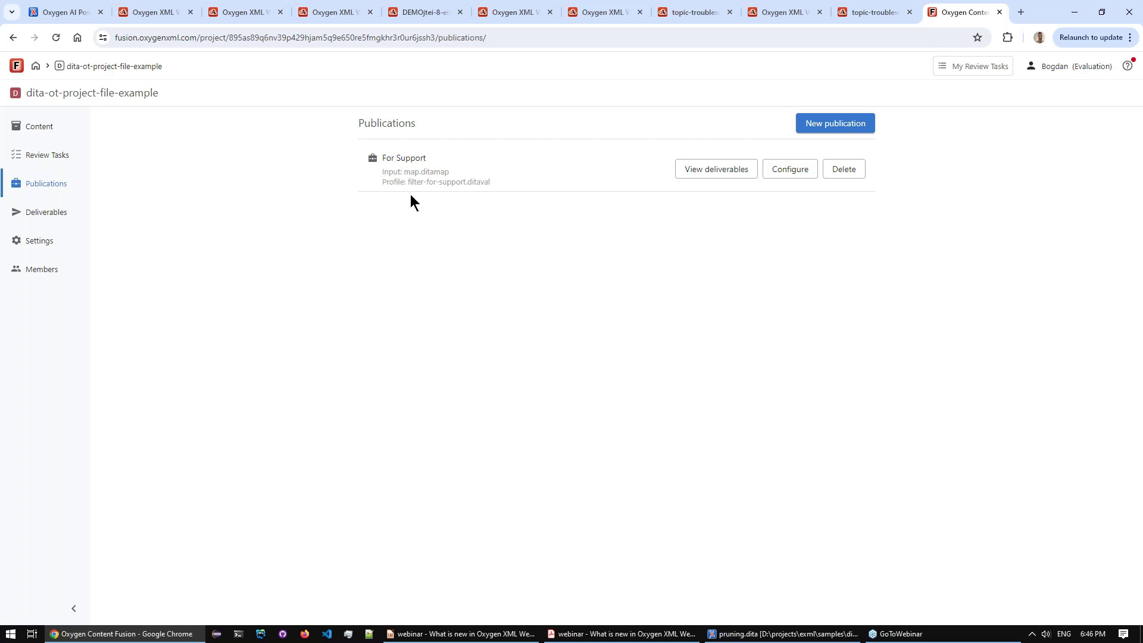
- Create a second publication named For User using map.ditamap and the DITAVAL file filter-for-end-user.ditaval
{"action": "left_click", "coordinate": [861, 122]}
{"action": "left_click", "coordinate": [444, 294]}
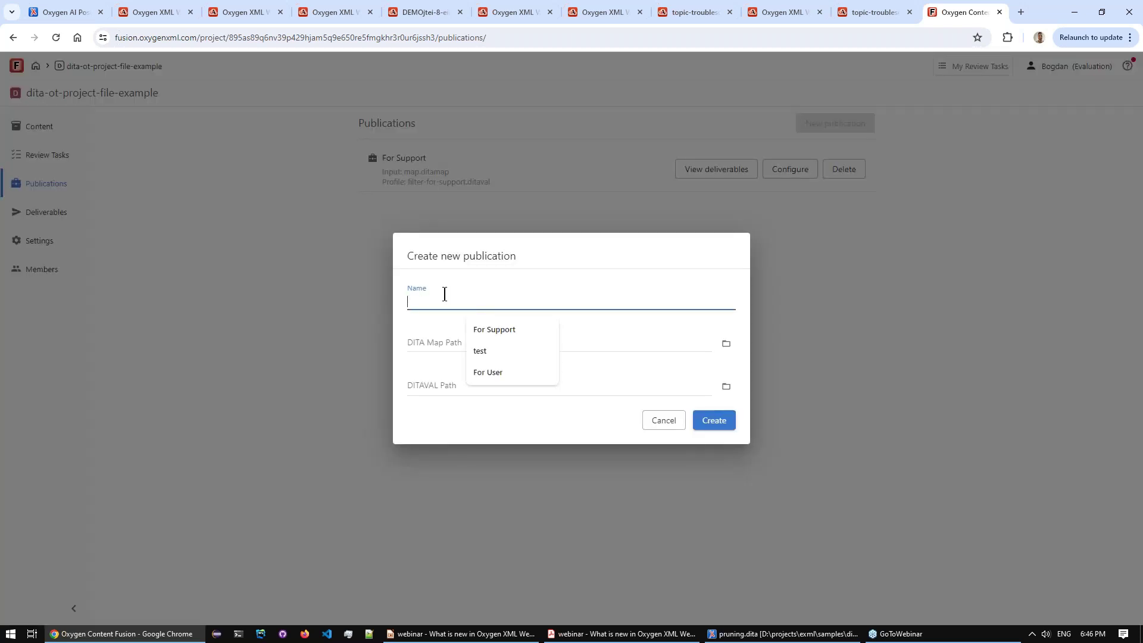
{"action": "type", "text": "For User"}
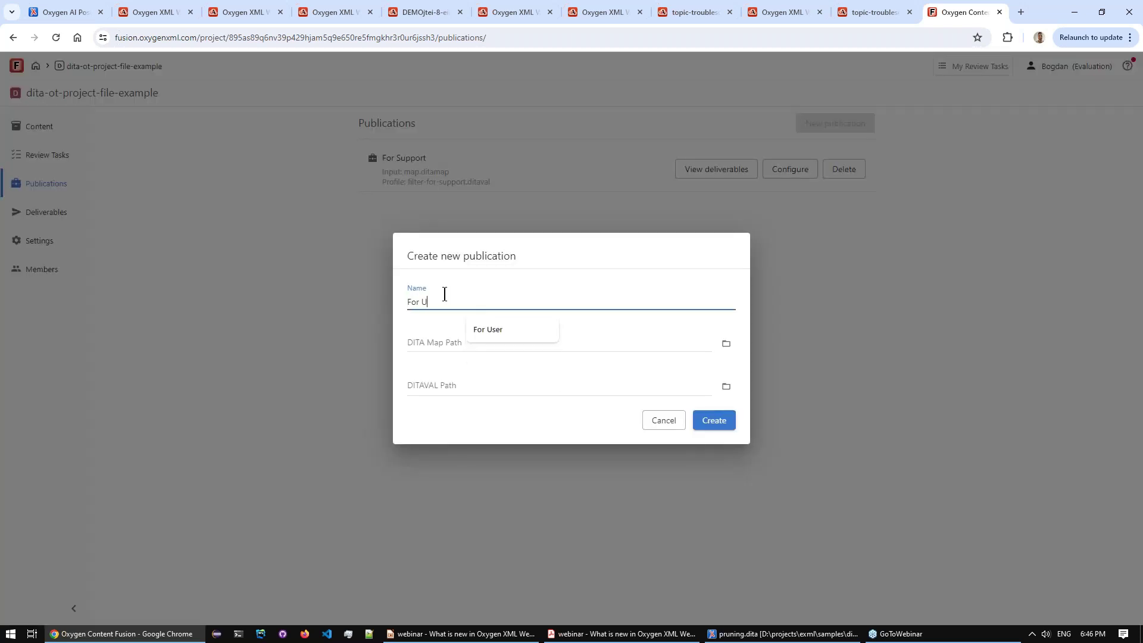
{"action": "left_click", "coordinate": [722, 344]}
{"action": "left_click", "coordinate": [570, 301]}
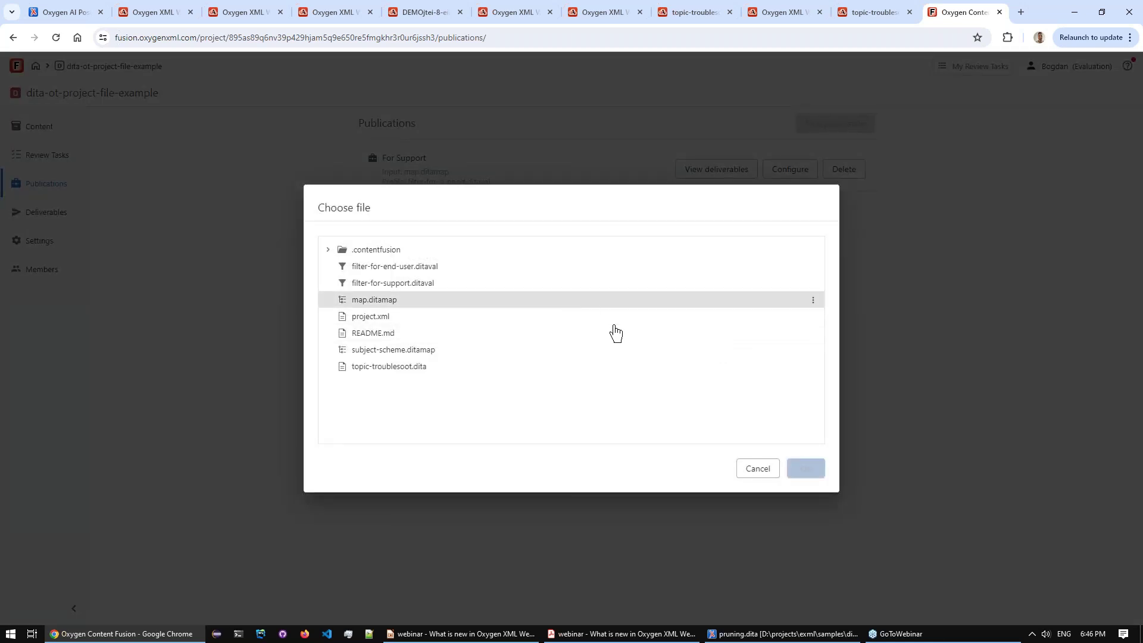
{"action": "left_click", "coordinate": [807, 469]}
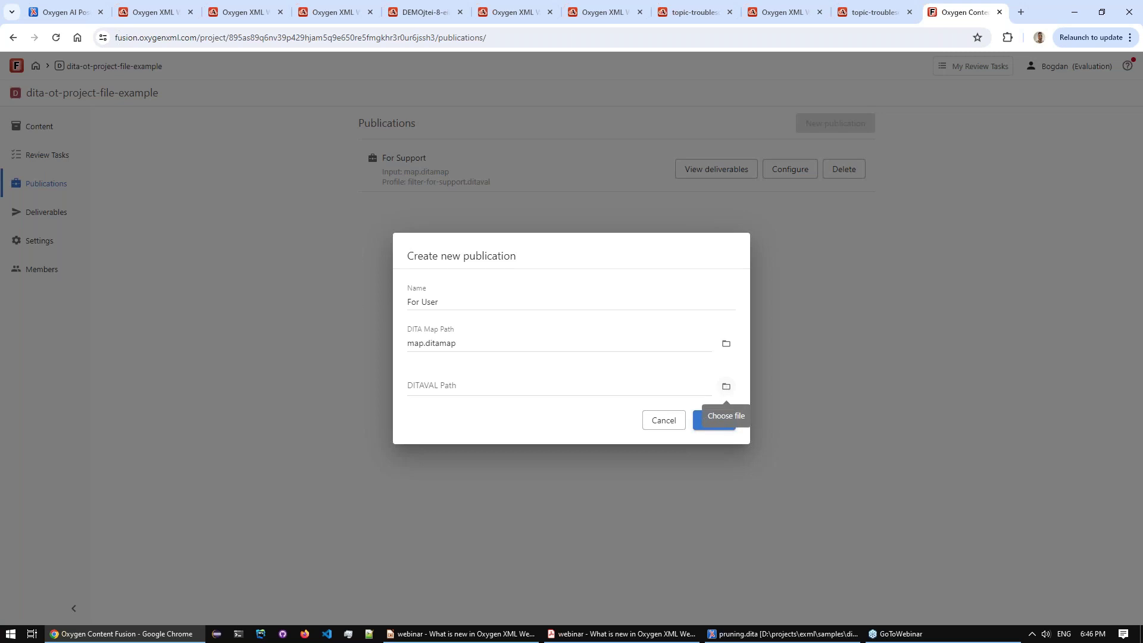
{"action": "left_click", "coordinate": [722, 388]}
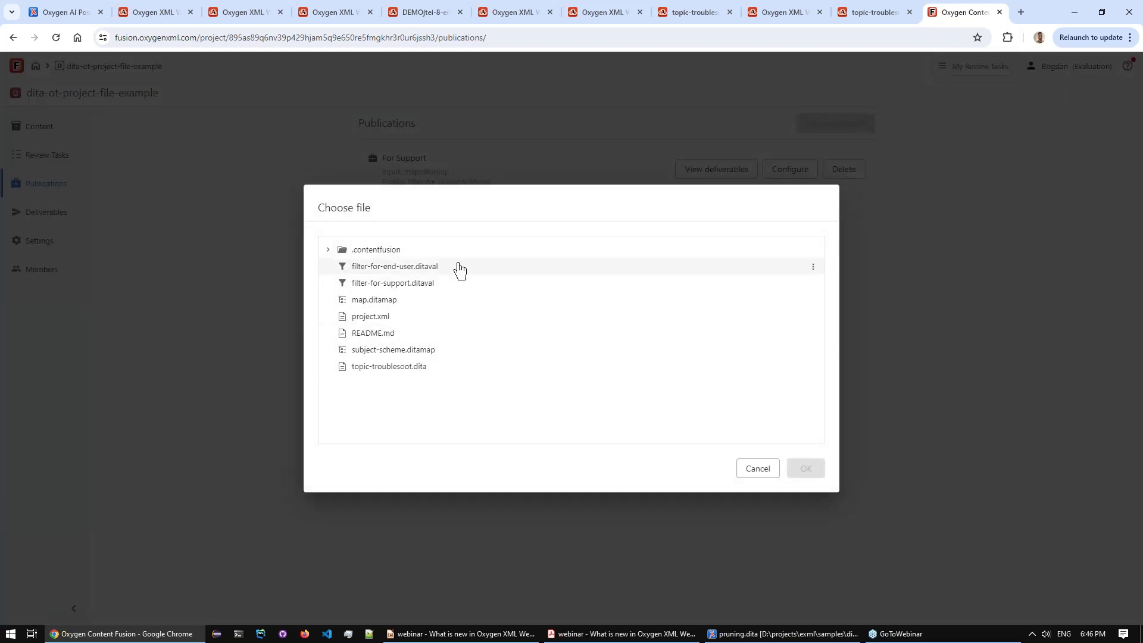
{"action": "left_click", "coordinate": [411, 266]}
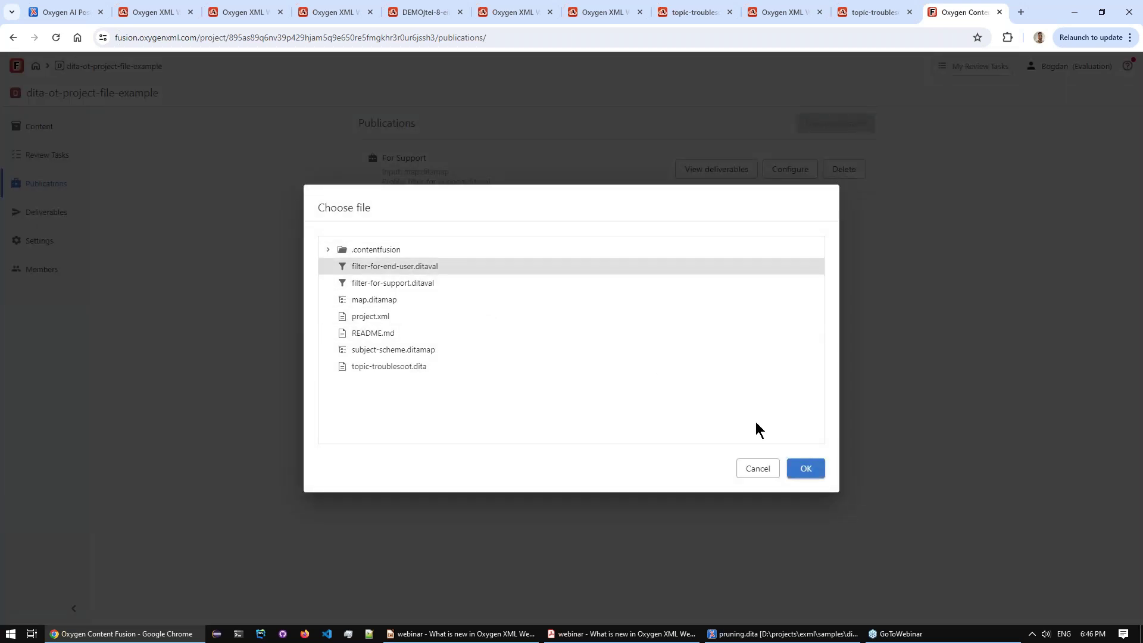
{"action": "left_click", "coordinate": [806, 468]}
{"action": "left_click", "coordinate": [732, 430]}
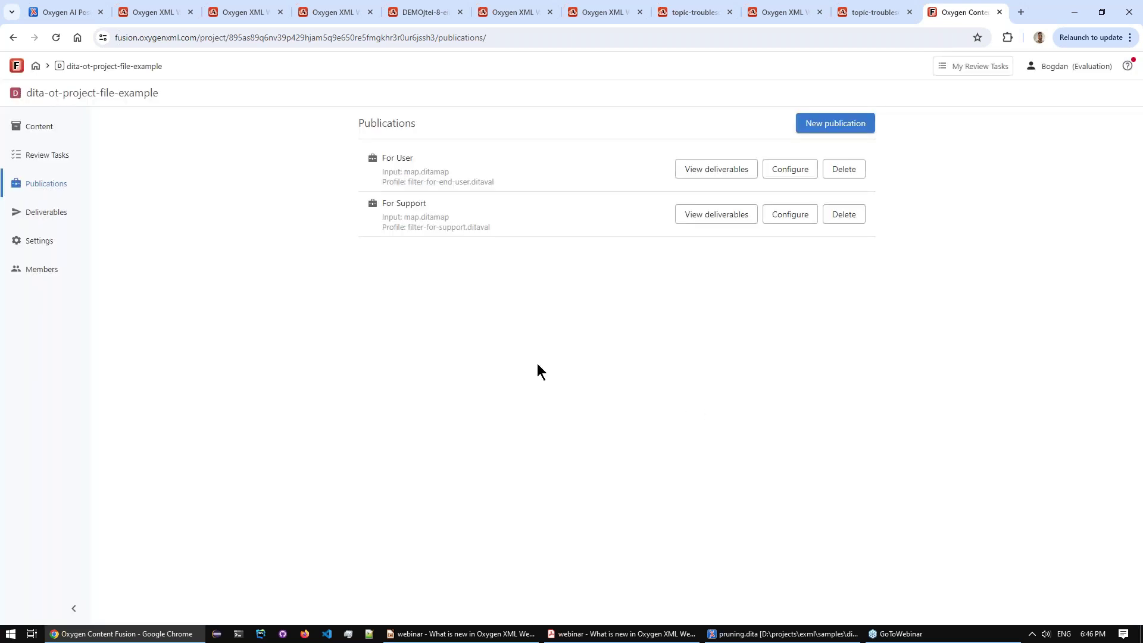
- Open ditaProject.xml from the .contentfusion folder in the project content to view its contexts
{"action": "left_click", "coordinate": [31, 127]}
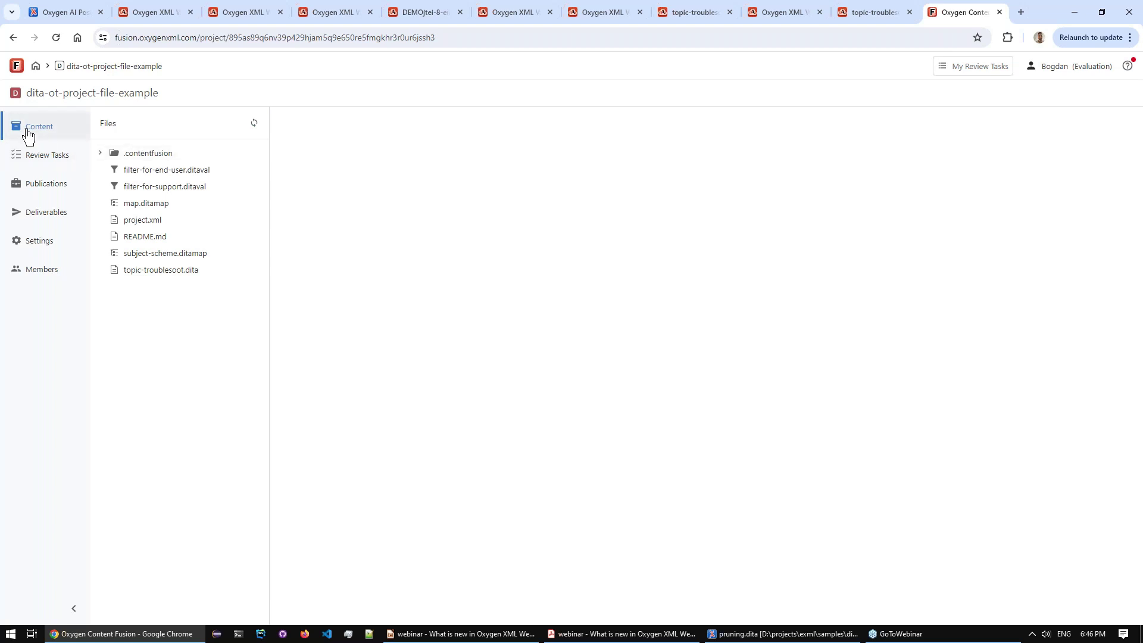
{"action": "left_click", "coordinate": [99, 154]}
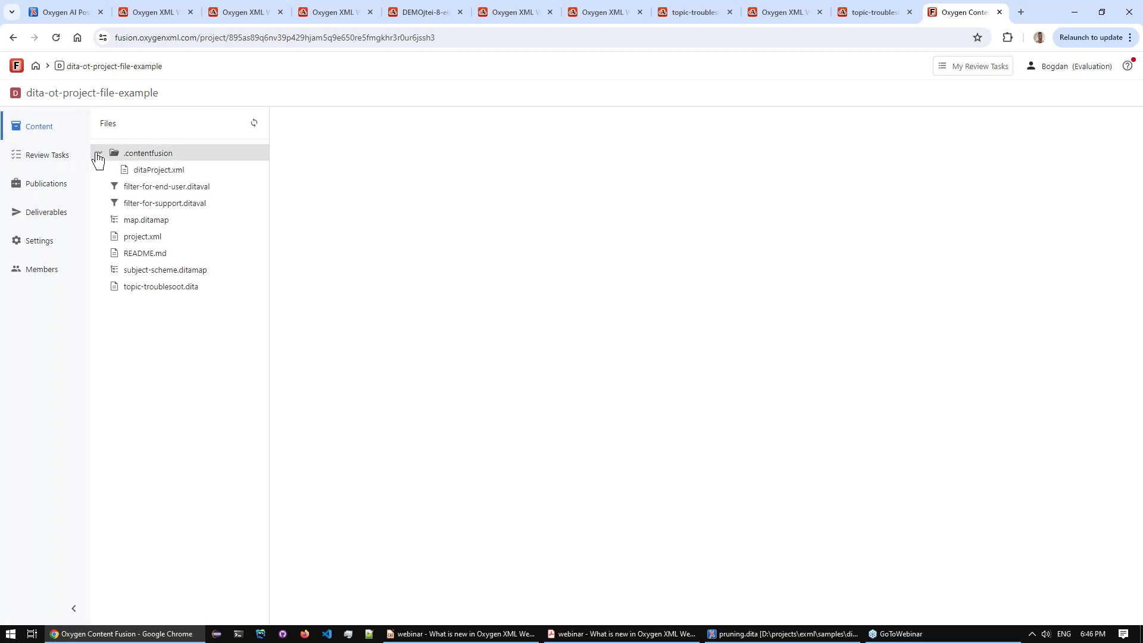
{"action": "left_click", "coordinate": [156, 173]}
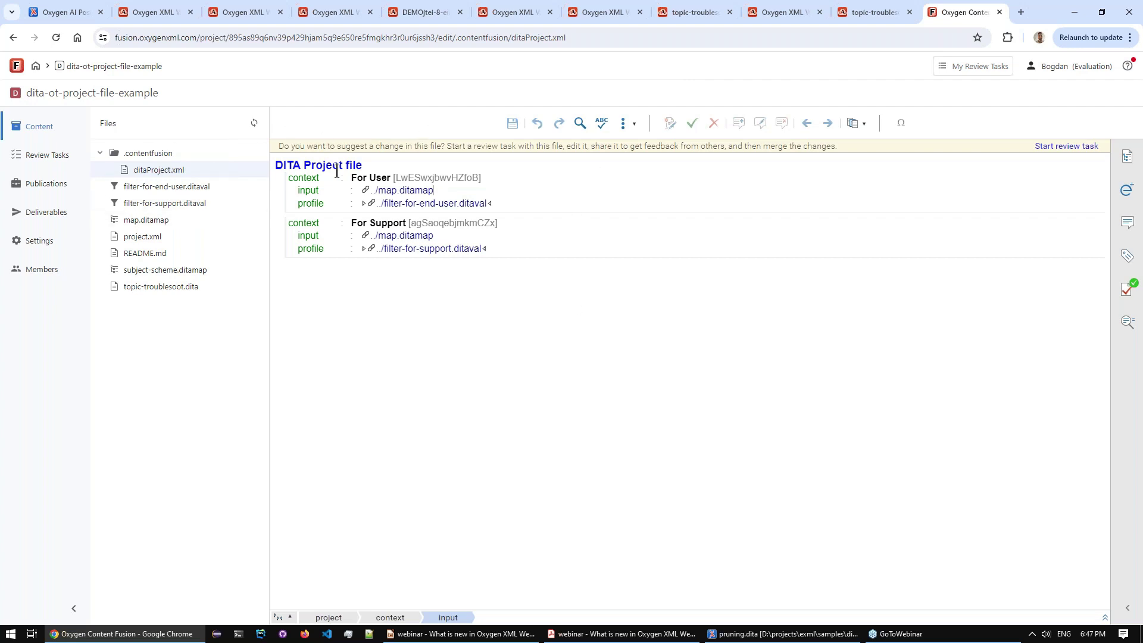
- Create a PDF deliverable named For User Deliverable for the For User publication
{"action": "left_click", "coordinate": [52, 220]}
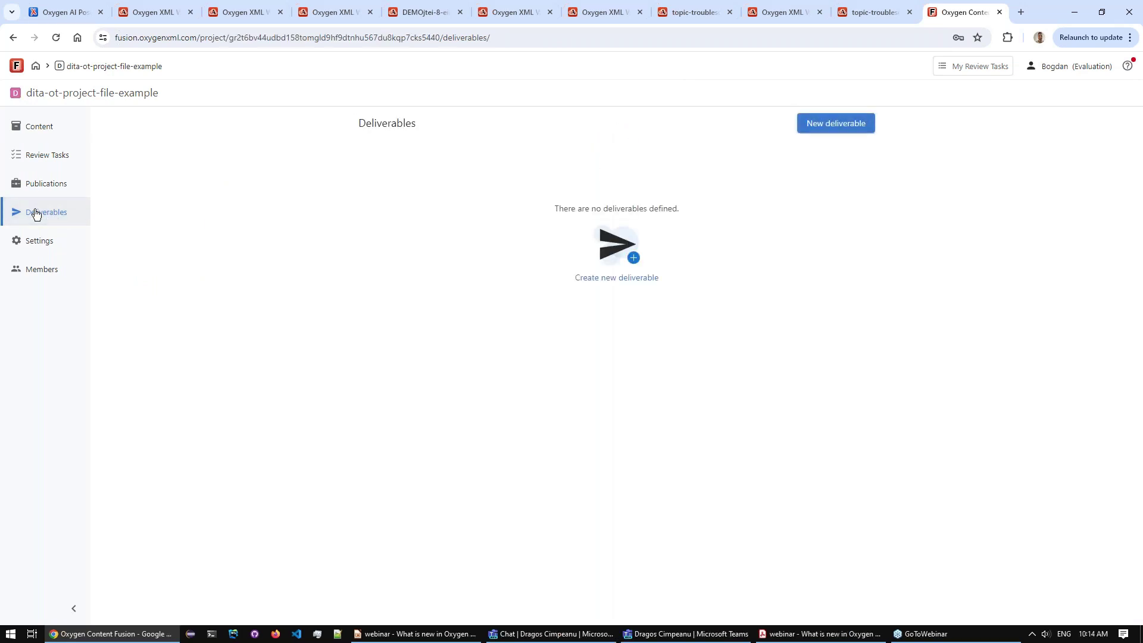
{"action": "left_click", "coordinate": [591, 280]}
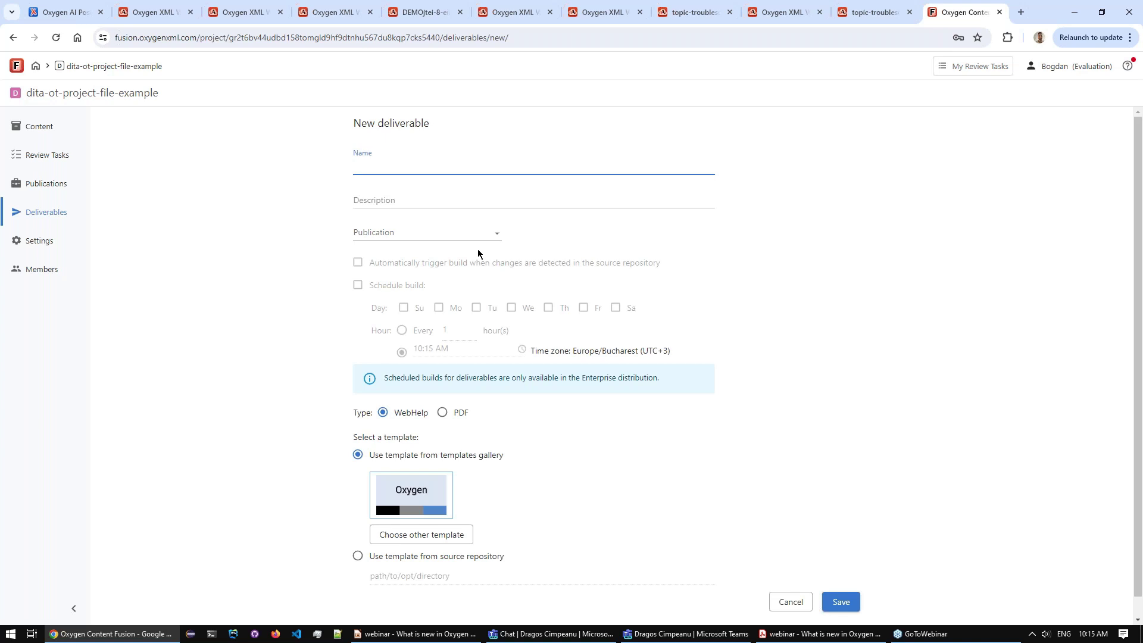
{"action": "type", "text": "For User"}
{"action": "key", "text": "Down"}
{"action": "key", "text": "Return"}
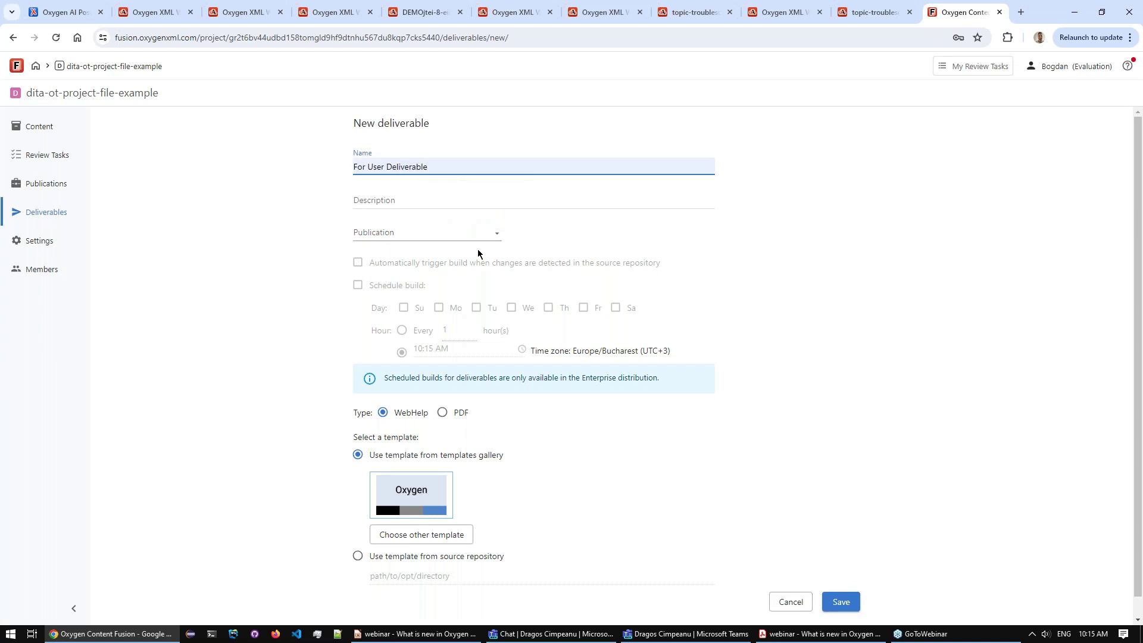
{"action": "left_click", "coordinate": [495, 237]}
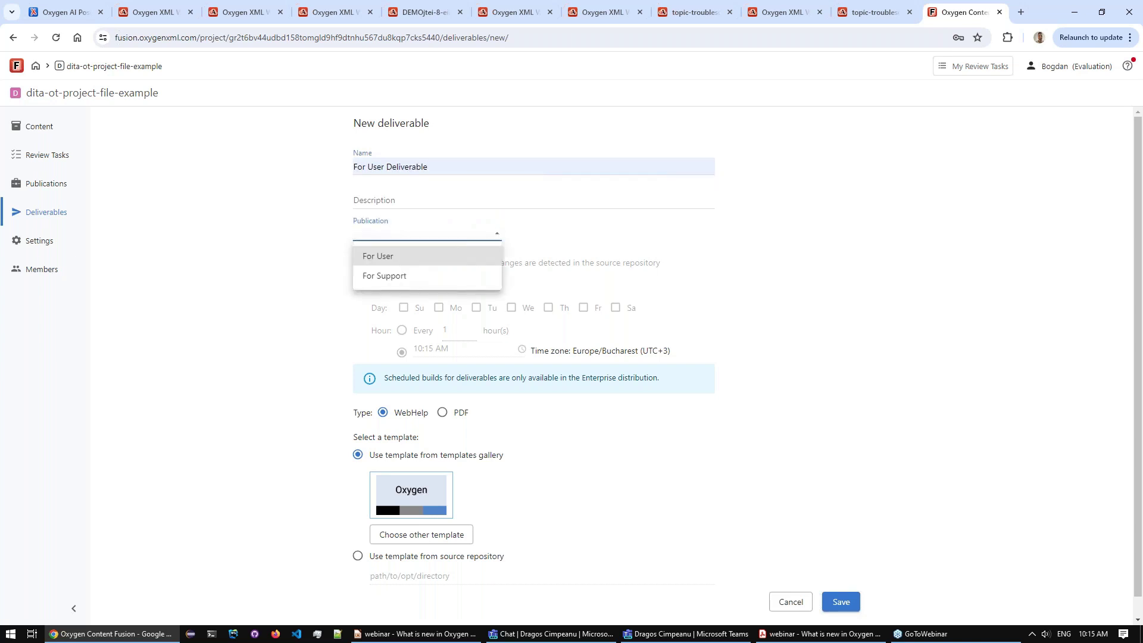
{"action": "left_click", "coordinate": [383, 257]}
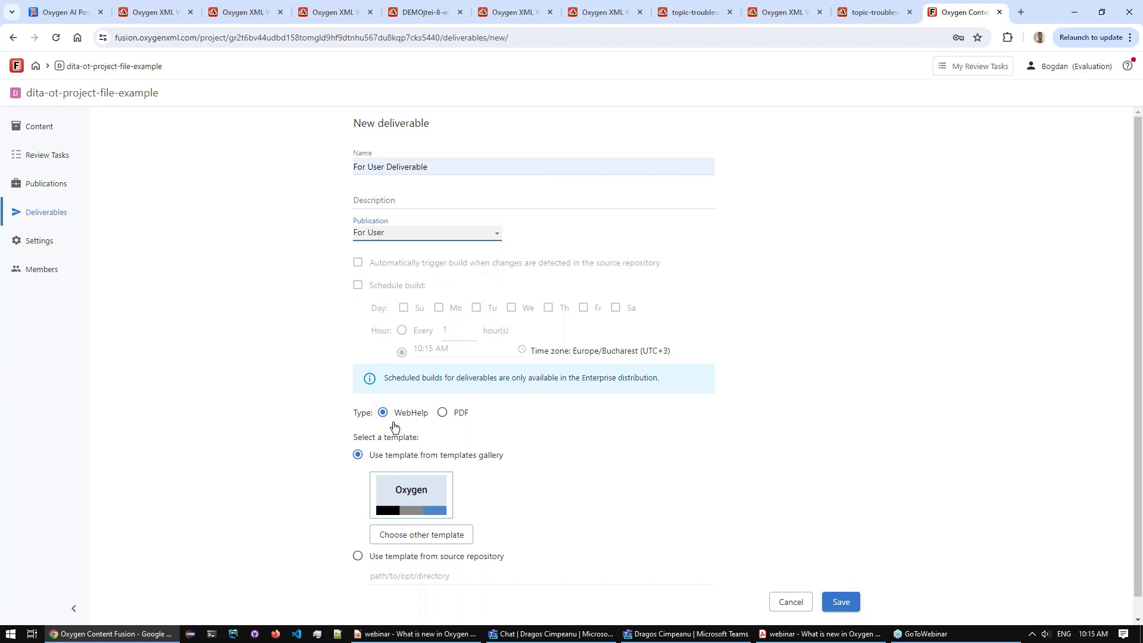
{"action": "left_click", "coordinate": [443, 416]}
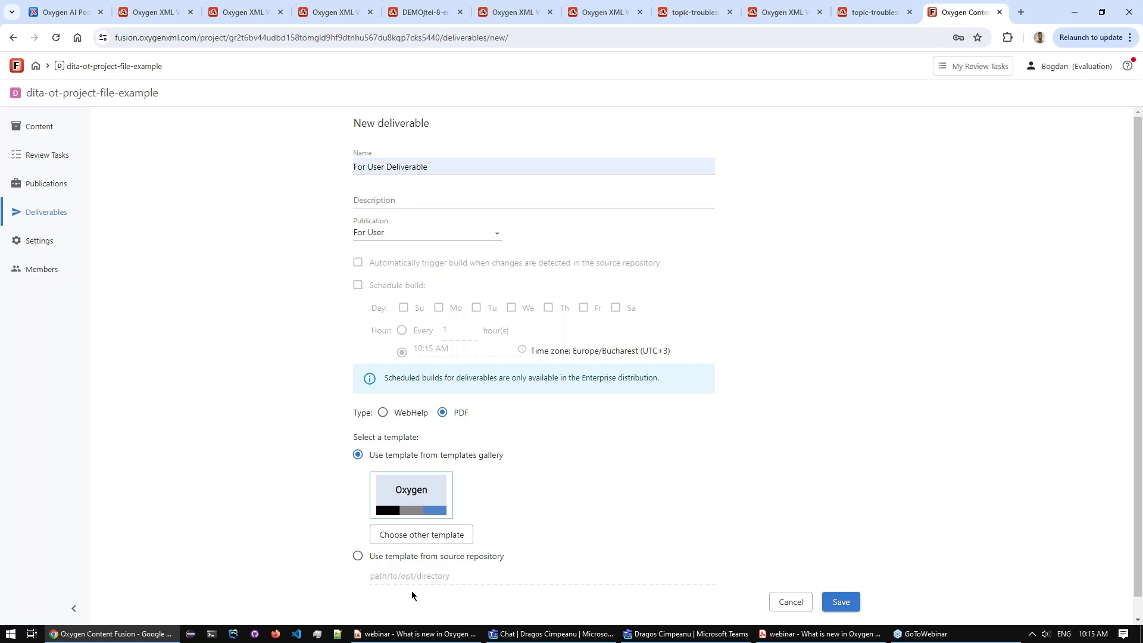
{"action": "left_click", "coordinate": [832, 607]}
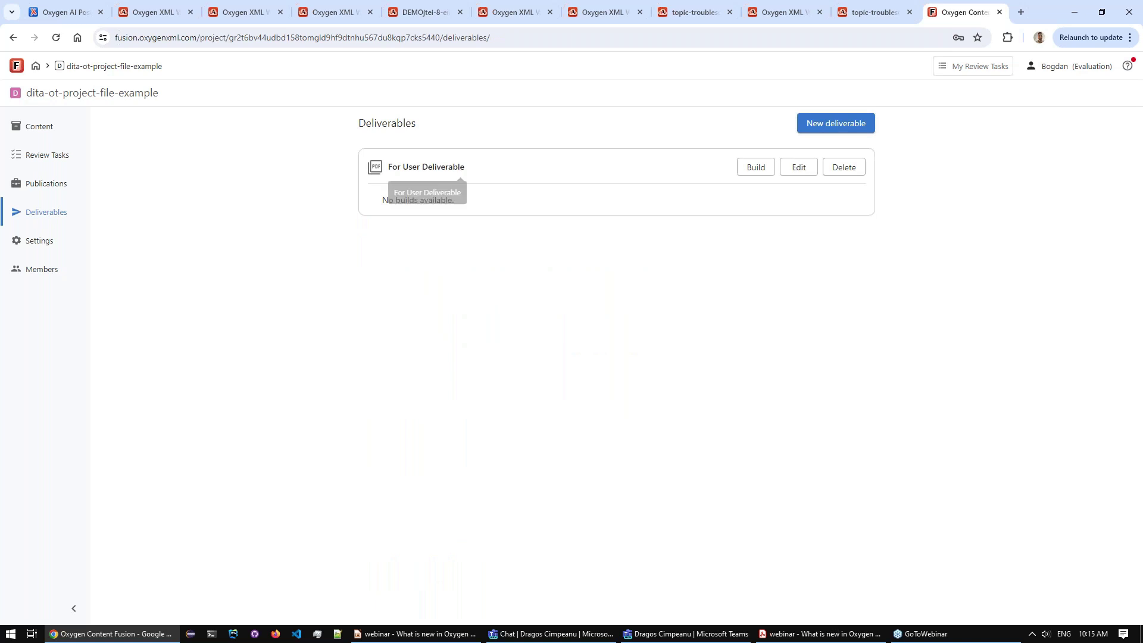
- Create another PDF deliverable named For Support Deliverable, based on the For Support publication
{"action": "left_click", "coordinate": [813, 136]}
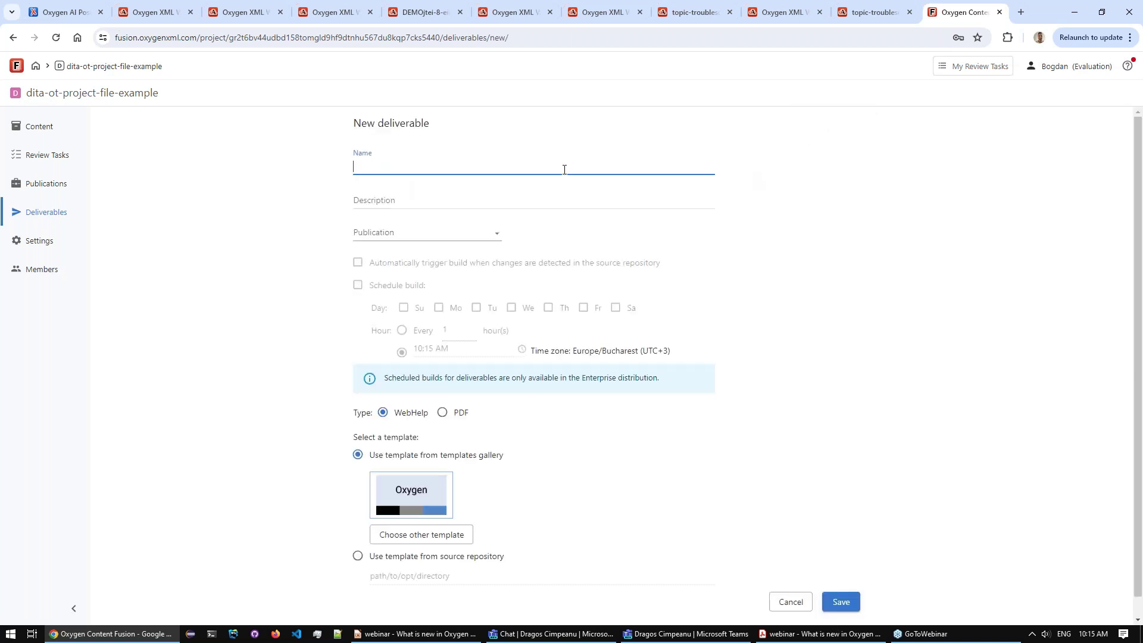
{"action": "left_click", "coordinate": [444, 166]}
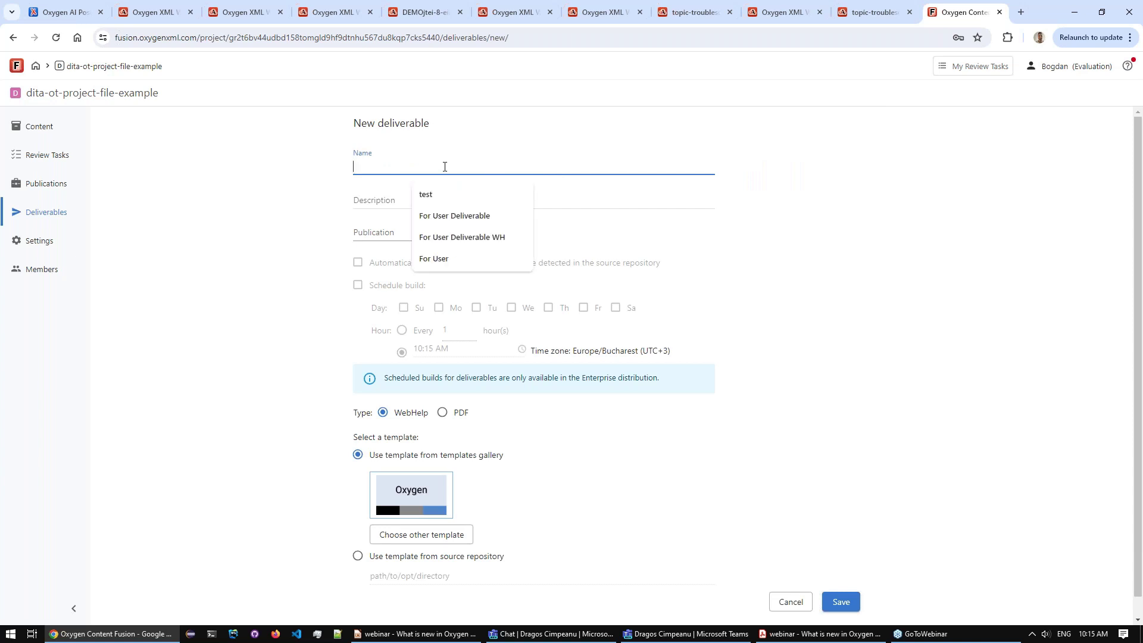
{"action": "type", "text": "For Support Deliverable"}
{"action": "left_click", "coordinate": [410, 229]}
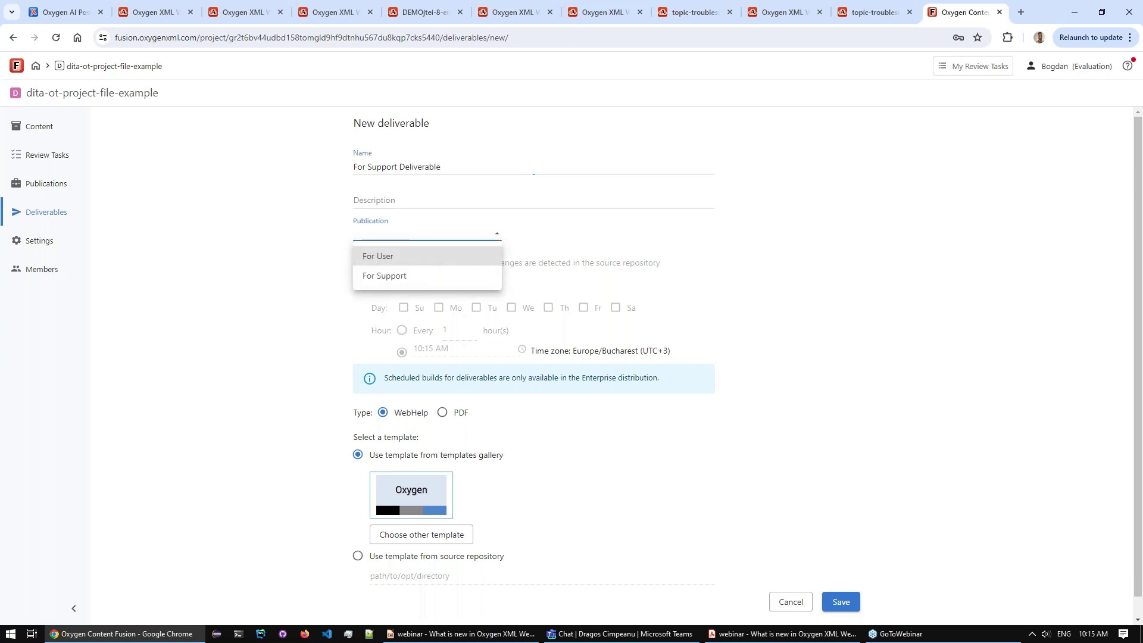
{"action": "left_click", "coordinate": [387, 279]}
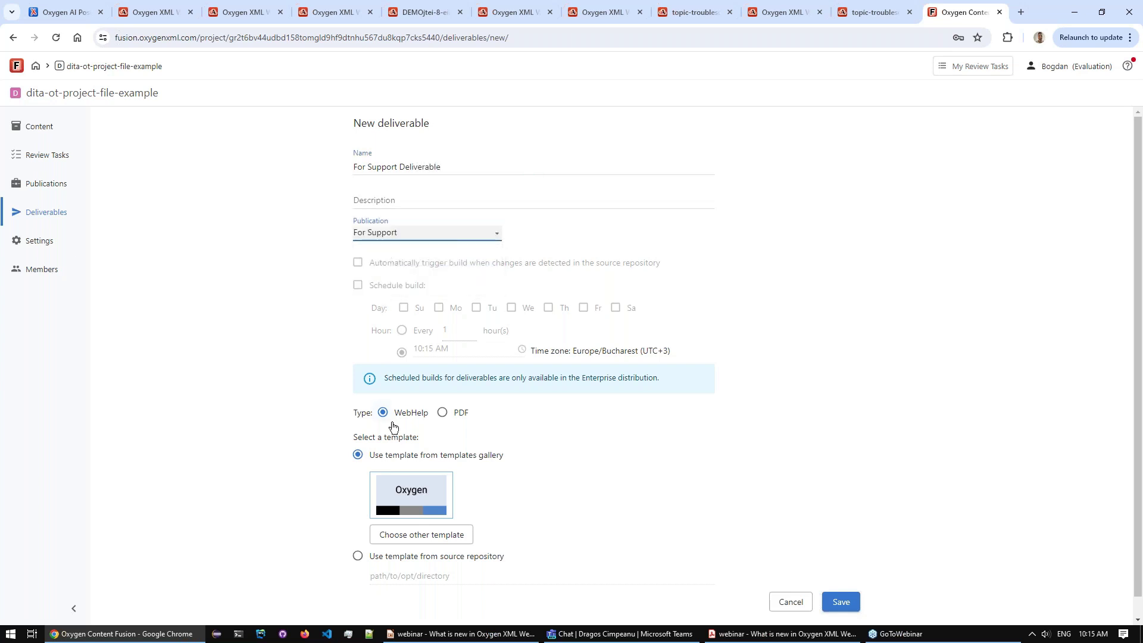
{"action": "left_click", "coordinate": [443, 413]}
{"action": "left_click", "coordinate": [849, 605]}
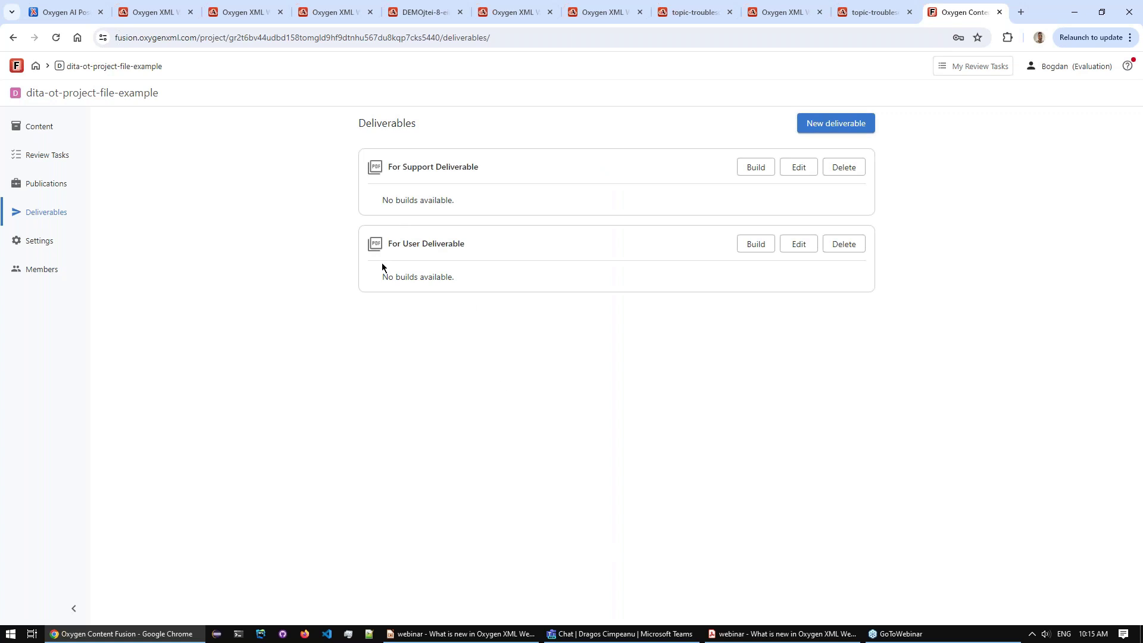
- Build the For User and For Support deliverables, and save the user build as For User Deliverable.zip in Downloads
{"action": "left_click", "coordinate": [752, 252]}
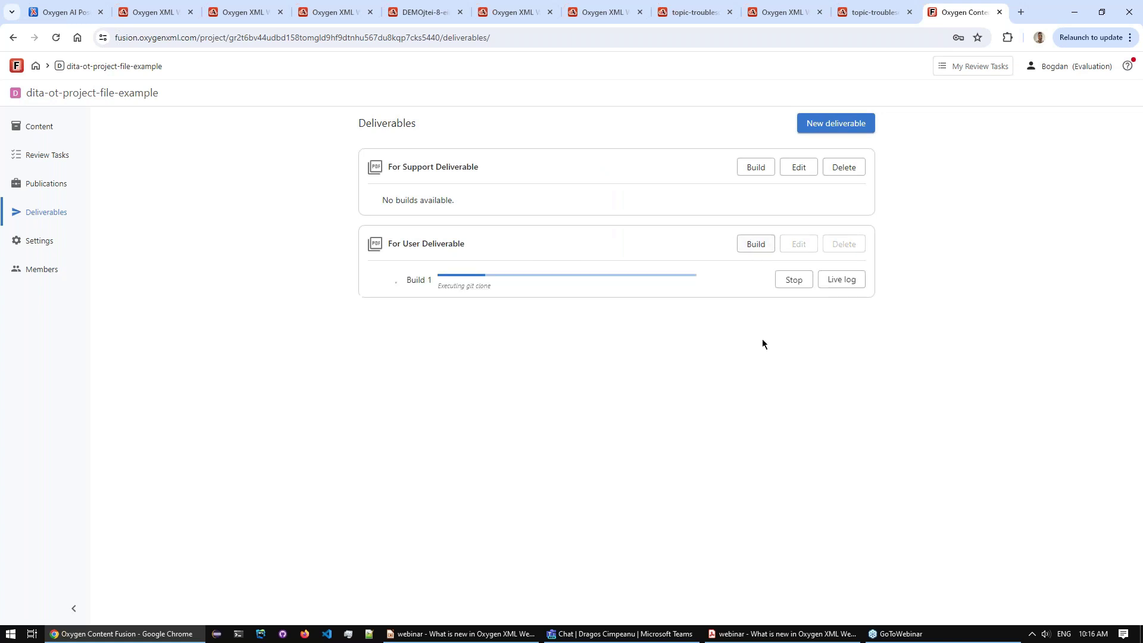
{"action": "left_click", "coordinate": [752, 170]}
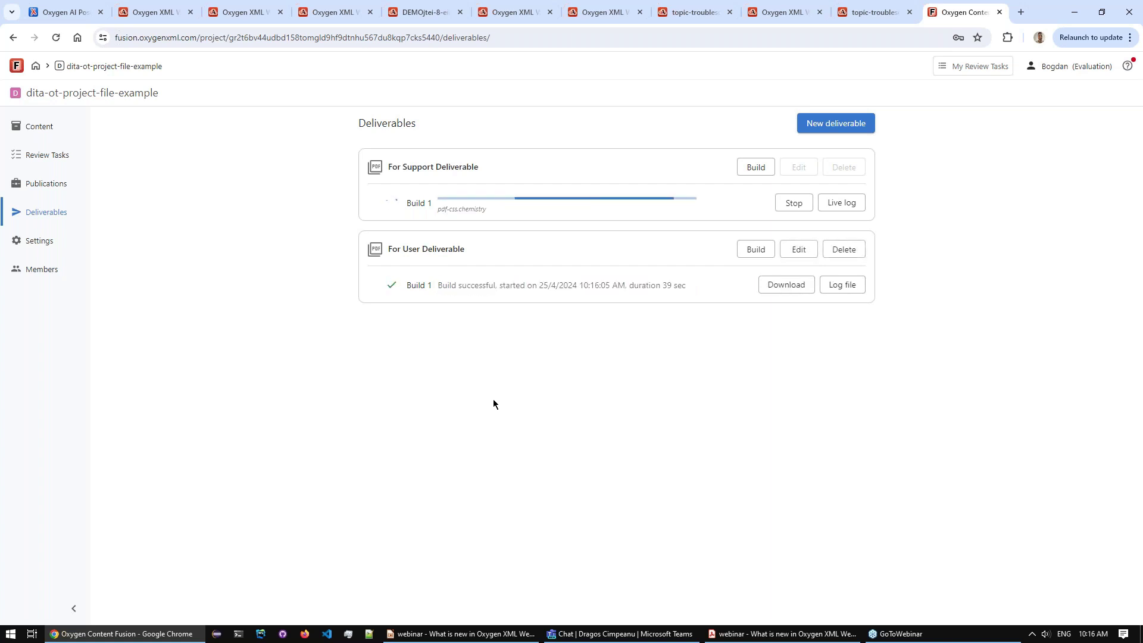
{"action": "left_click", "coordinate": [786, 285]}
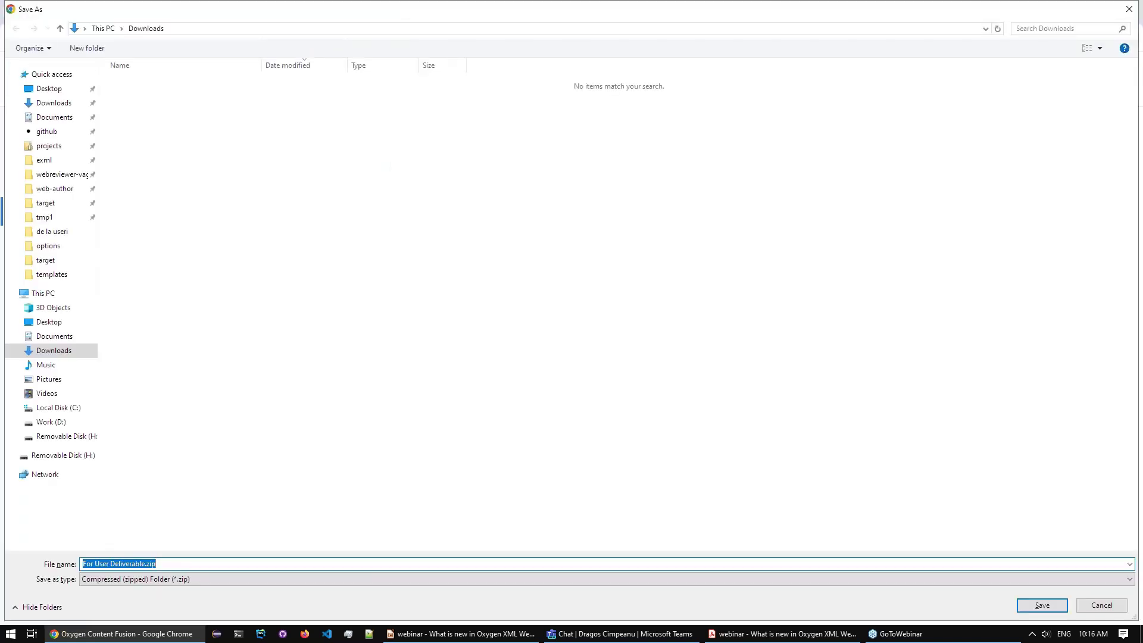
{"action": "left_click", "coordinate": [68, 105]}
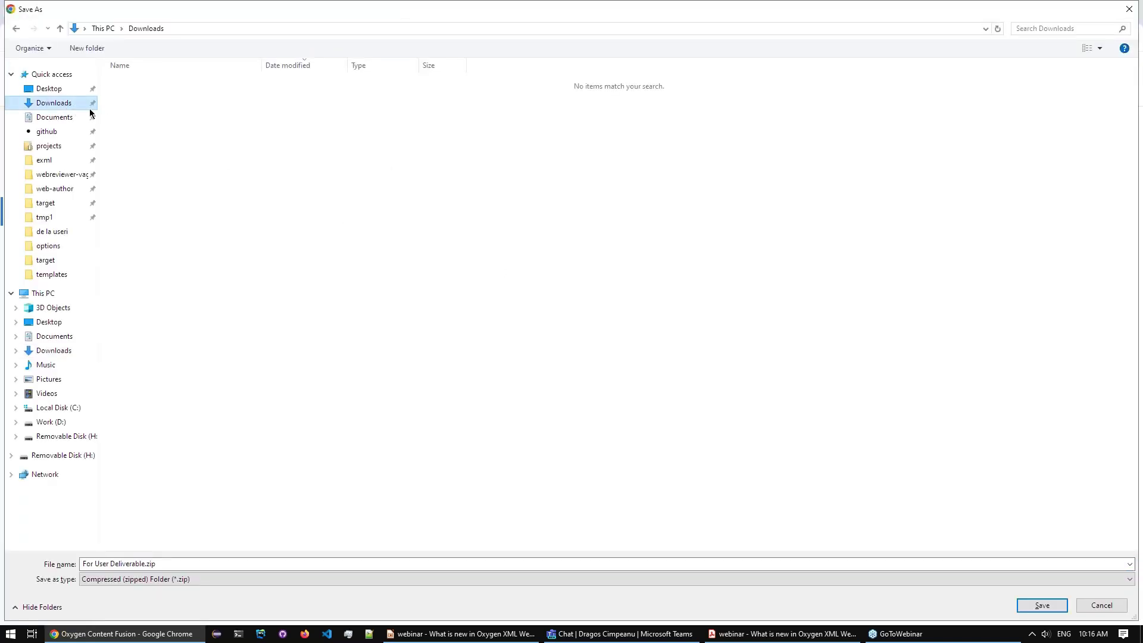
{"action": "left_click", "coordinate": [1043, 605]}
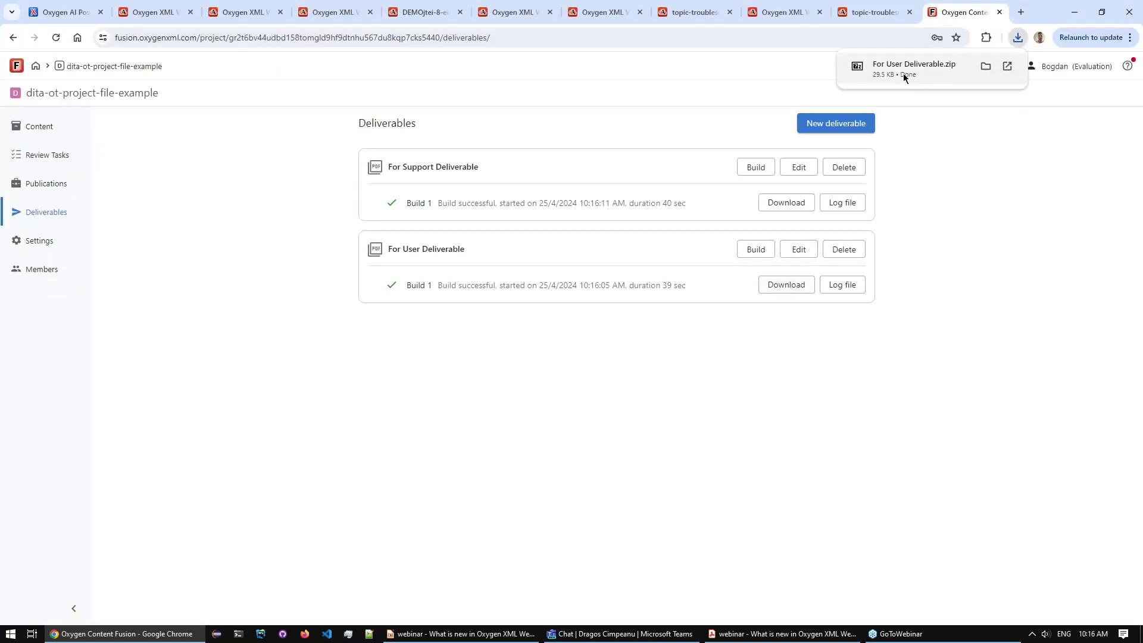
- Open map.pdf from the pdf-output folder of the downloaded archive, examine its chapter content, and close the PDF and archive
{"action": "left_click", "coordinate": [904, 77]}
{"action": "double_click", "coordinate": [275, 546]}
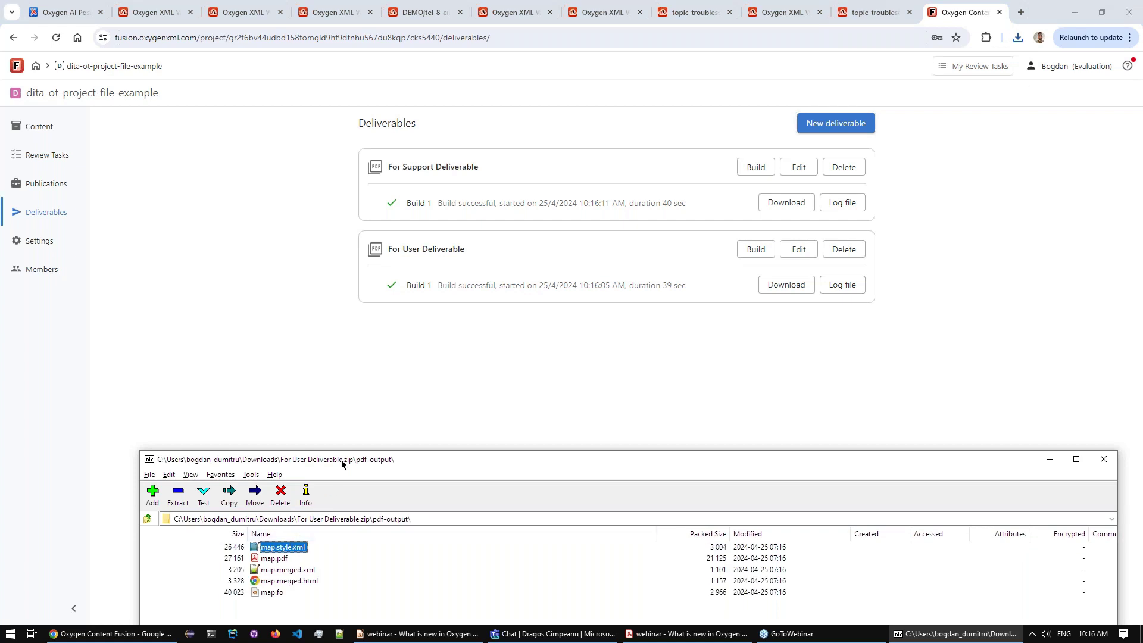
{"action": "left_click_drag", "start_coordinate": [350, 456], "coordinate": [768, 272]}
{"action": "left_click", "coordinate": [694, 375]}
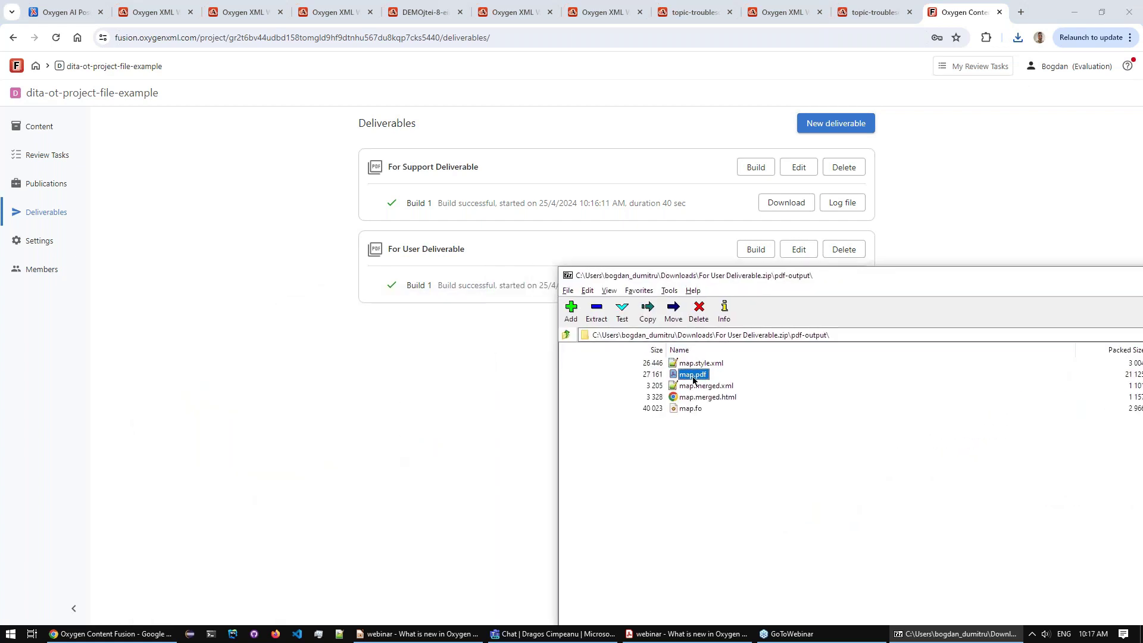
{"action": "double_click", "coordinate": [694, 376]}
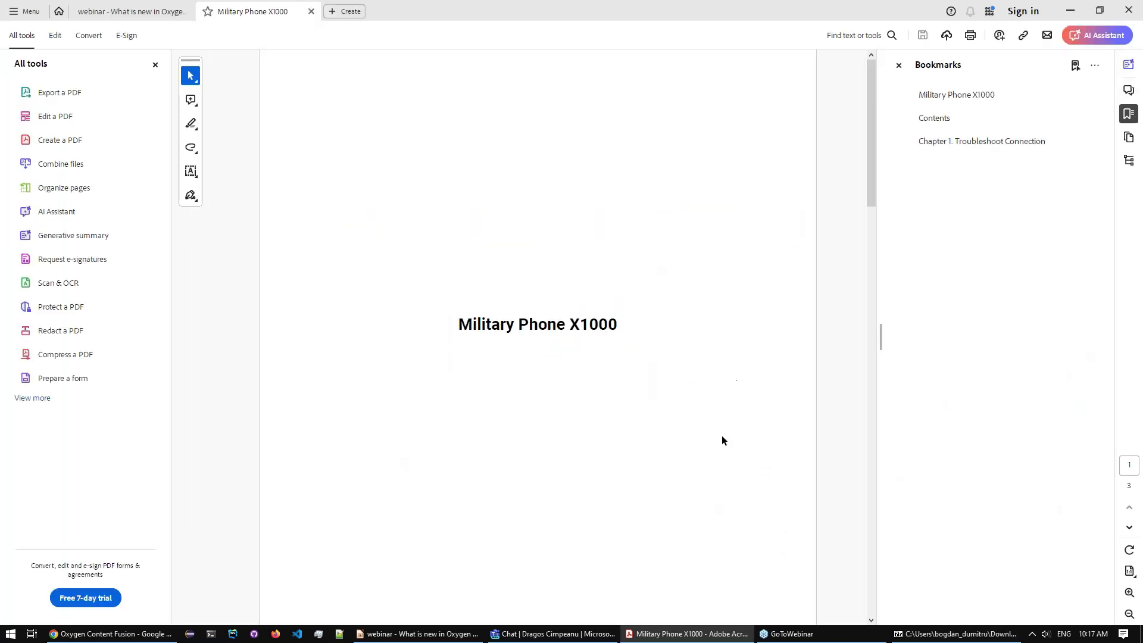
{"action": "left_click_drag", "start_coordinate": [877, 99], "coordinate": [883, 469]}
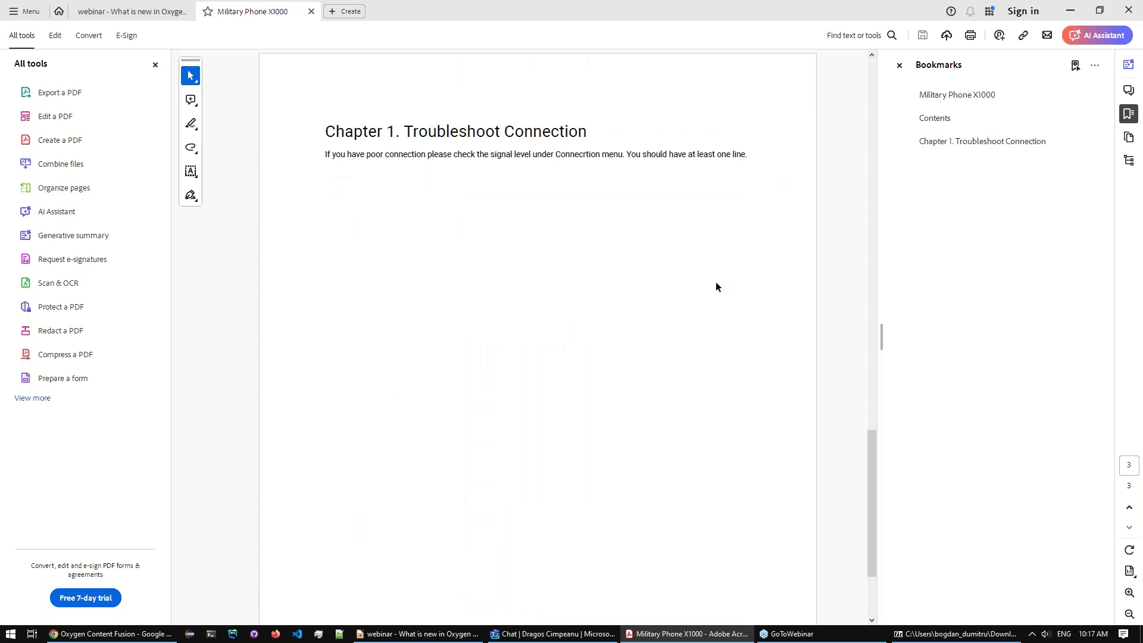
{"action": "left_click", "coordinate": [1127, 15]}
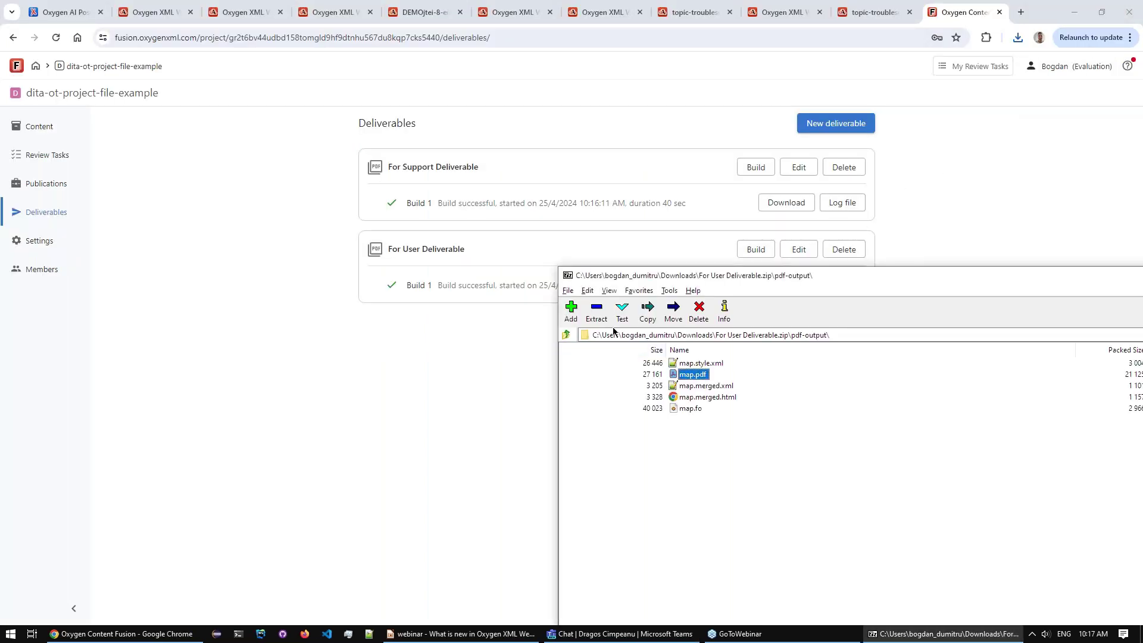
{"action": "double_click", "coordinate": [569, 276]}
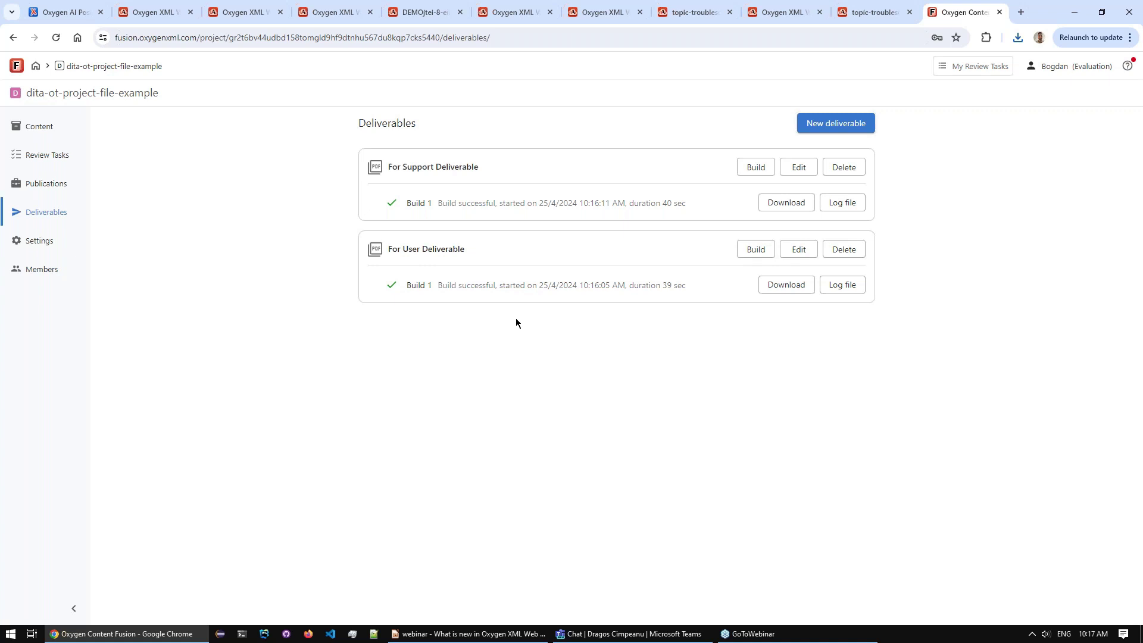
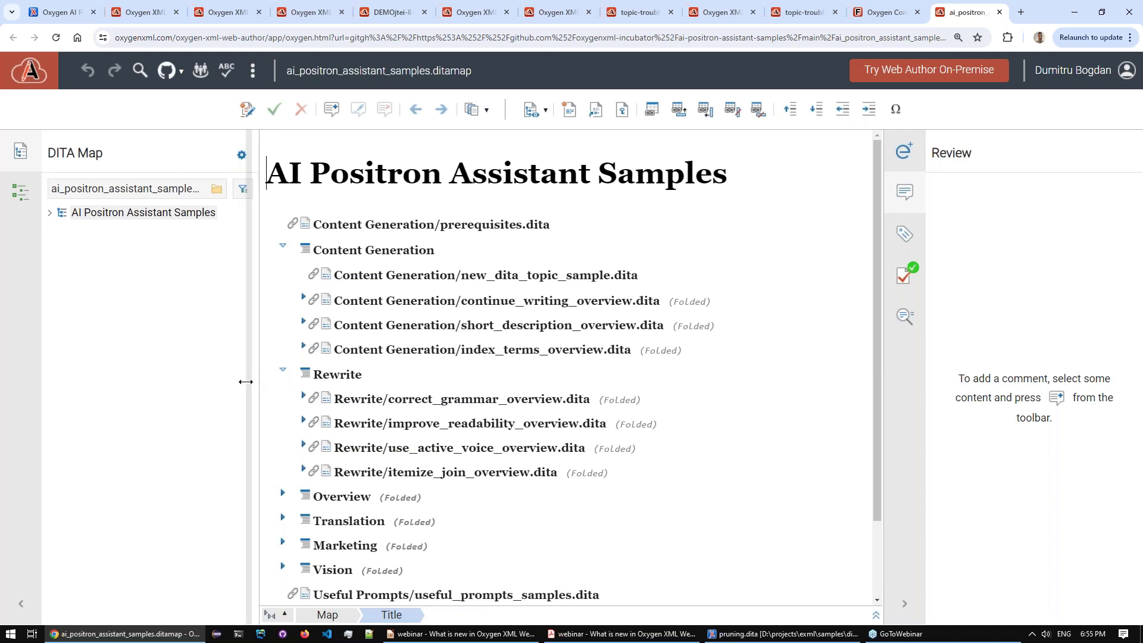
- Collapse the DITA Map pane of ai_positron_assistant_samples.ditamap and connect the AI Positron Assistant to its service platform
{"action": "left_click", "coordinate": [21, 604]}
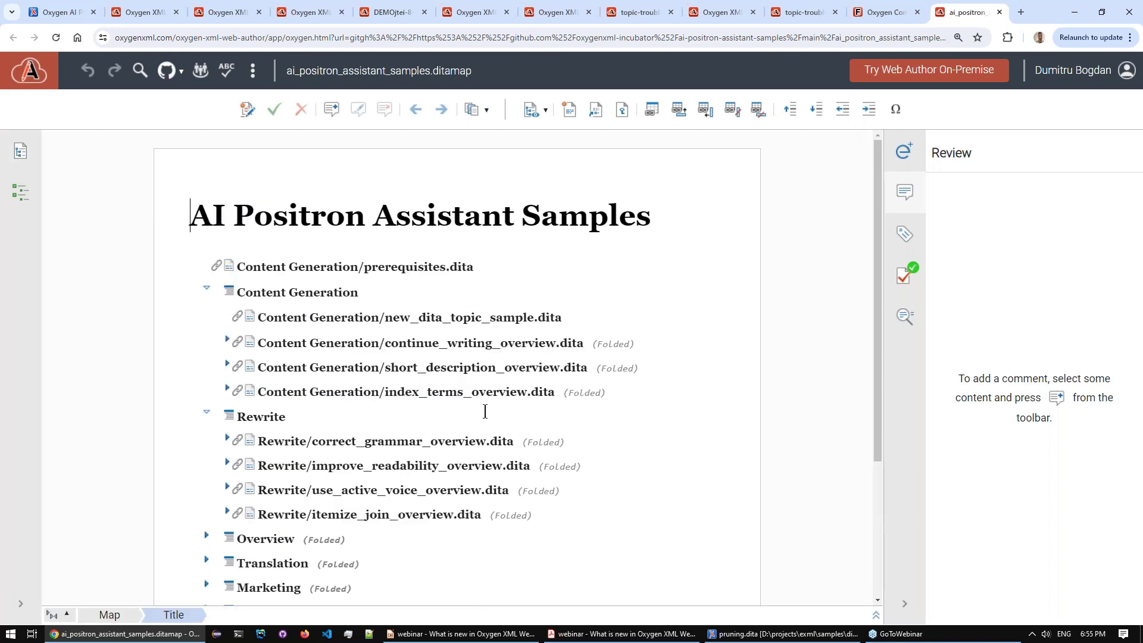
{"action": "left_click", "coordinate": [905, 155]}
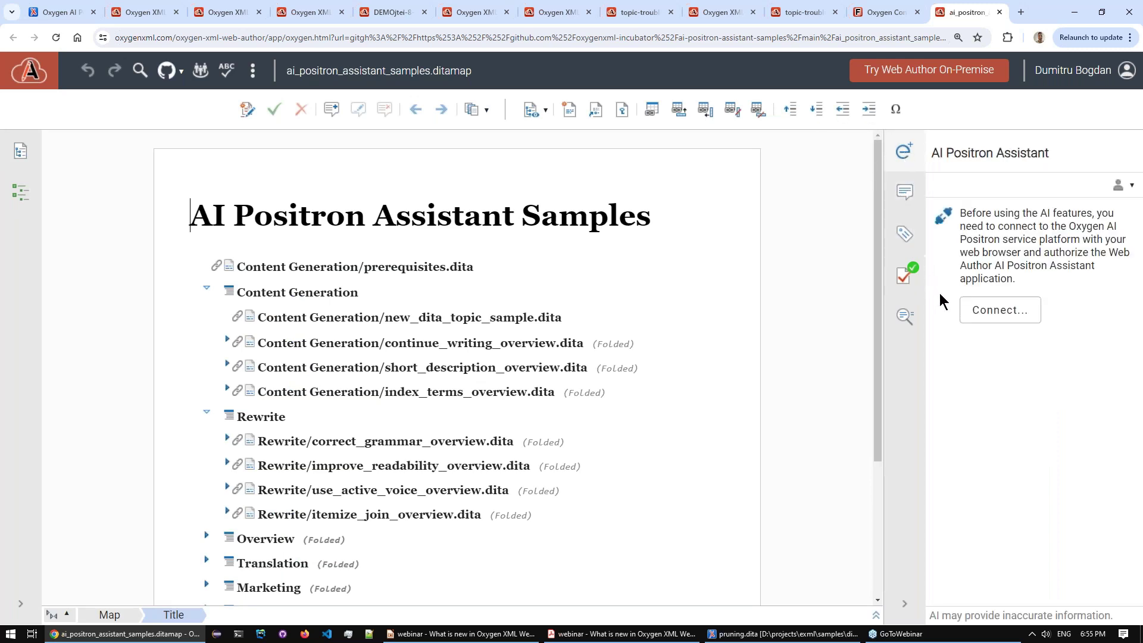
{"action": "left_click", "coordinate": [980, 318]}
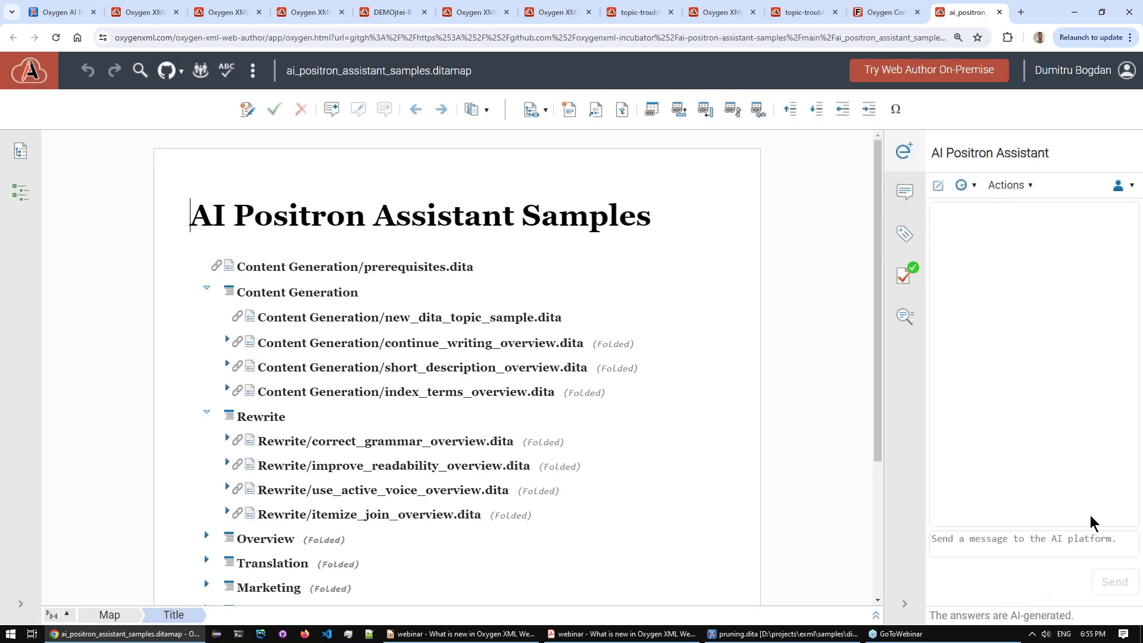
- Examine the assistant's message field and its available actions for content generation, rewriting, overview, translation and marketing
{"action": "left_click", "coordinate": [1067, 536]}
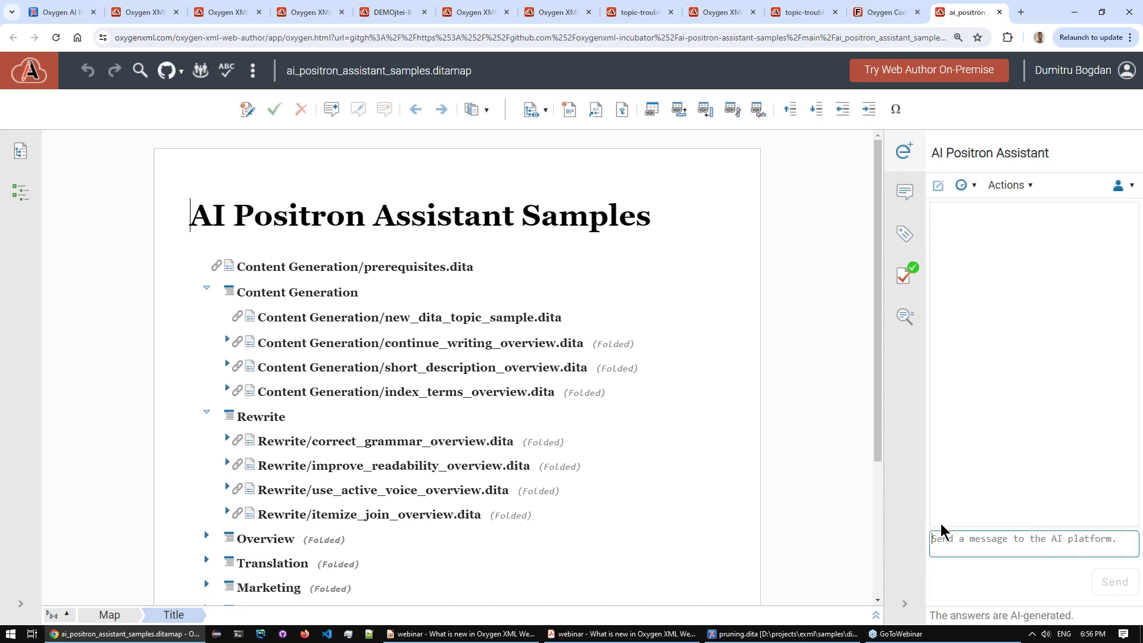
{"action": "left_click", "coordinate": [988, 191]}
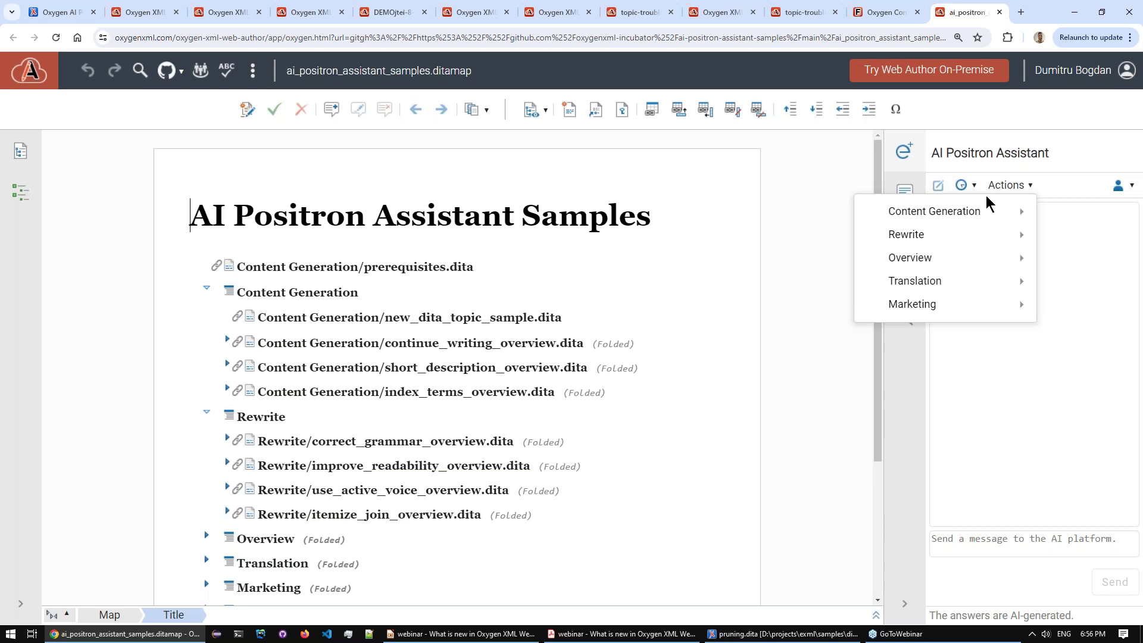
{"action": "mouse_move", "coordinate": [973, 209]}
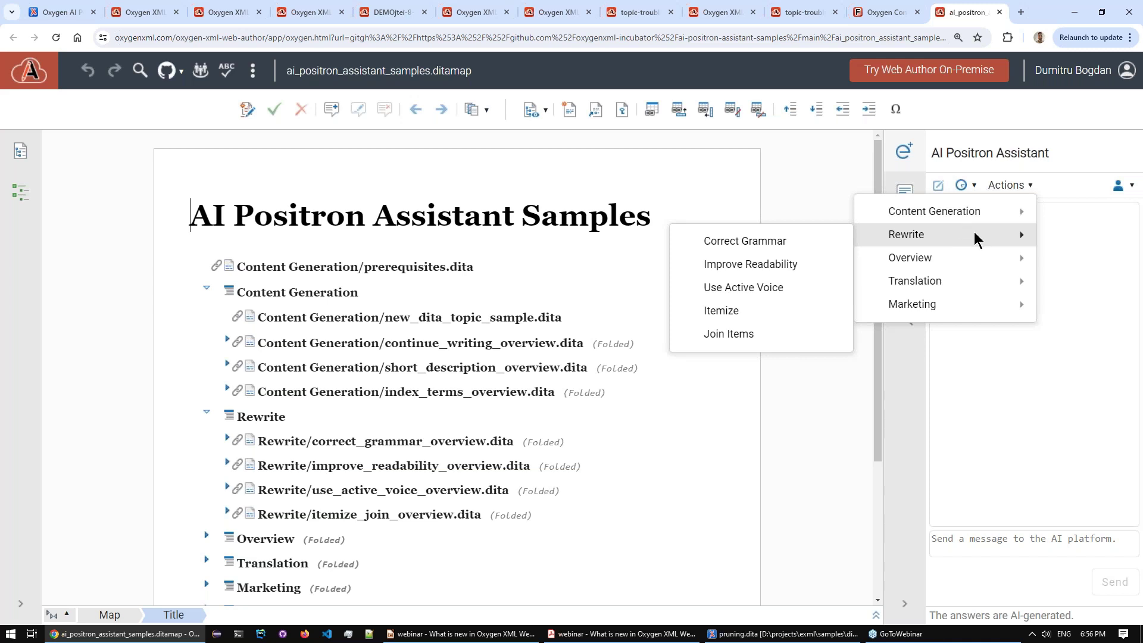
{"action": "mouse_move", "coordinate": [964, 257]}
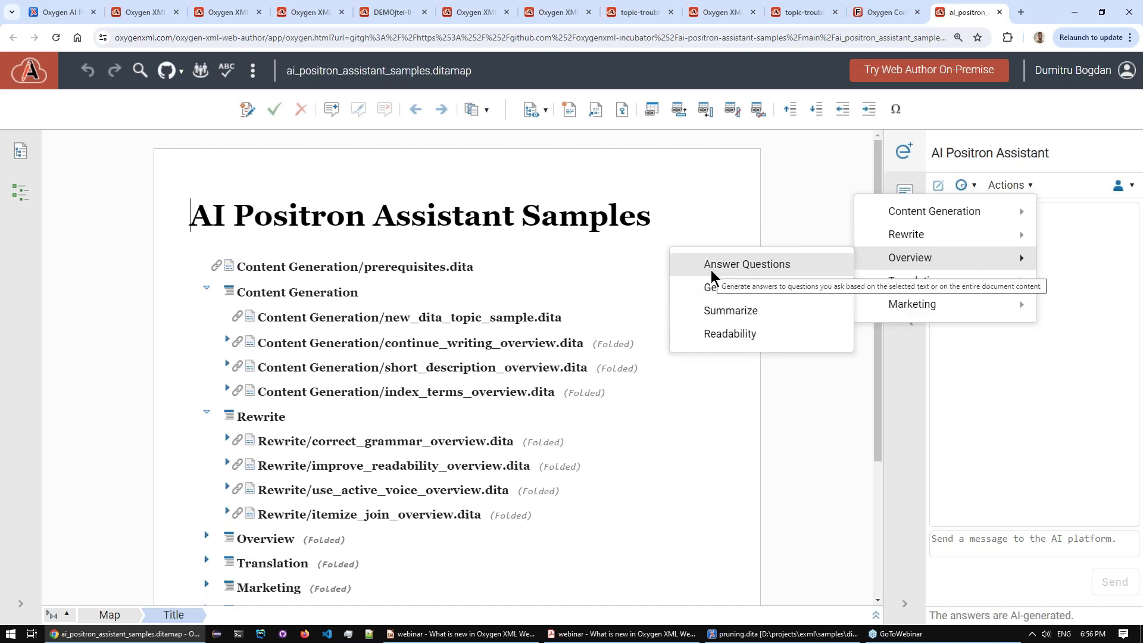
{"action": "mouse_move", "coordinate": [882, 288]}
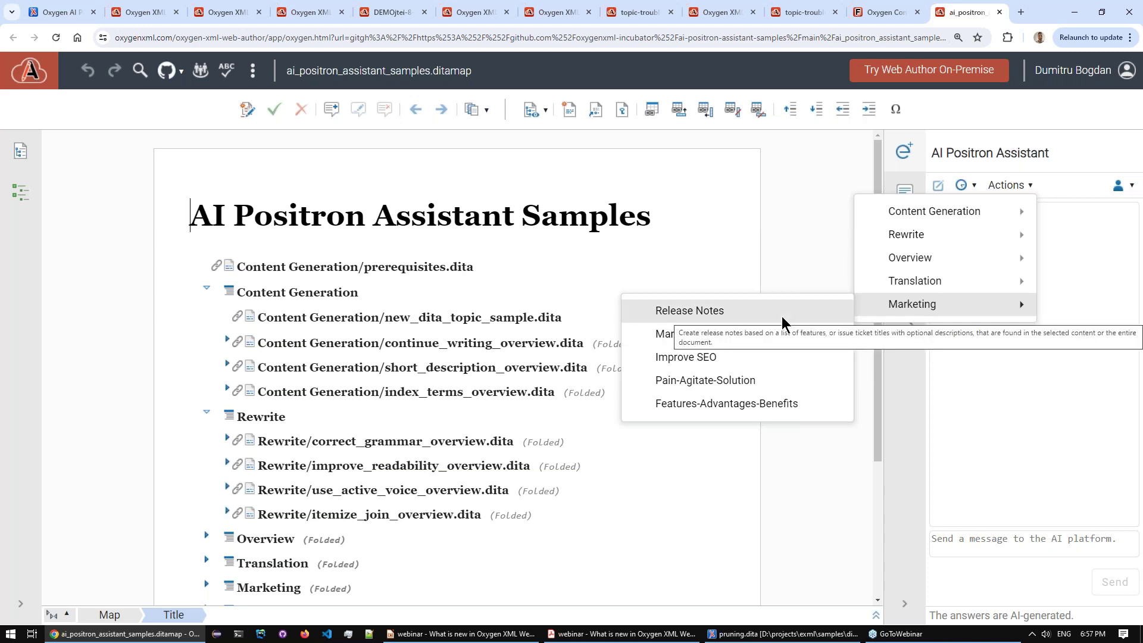
{"action": "left_click", "coordinate": [527, 297]}
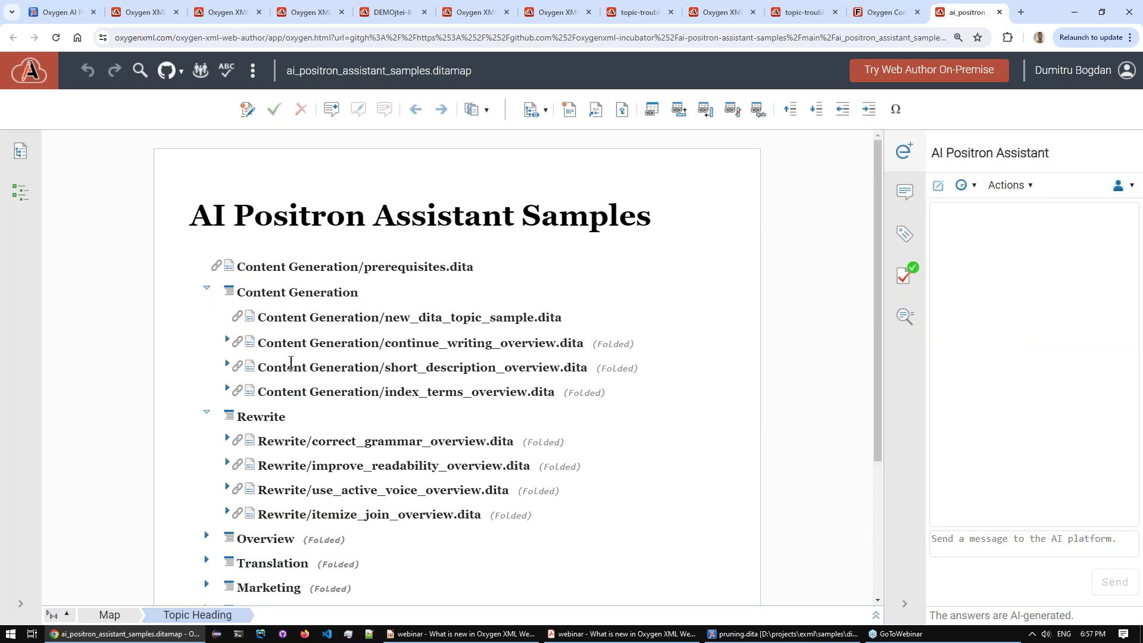
- Open the correct_grammar_overview.dita topic from the Rewrite section of the samples map
{"action": "scroll", "coordinate": [291, 363], "scroll_direction": "down", "scroll_amount": 3}
{"action": "scroll", "coordinate": [291, 363], "scroll_direction": "down", "scroll_amount": 2}
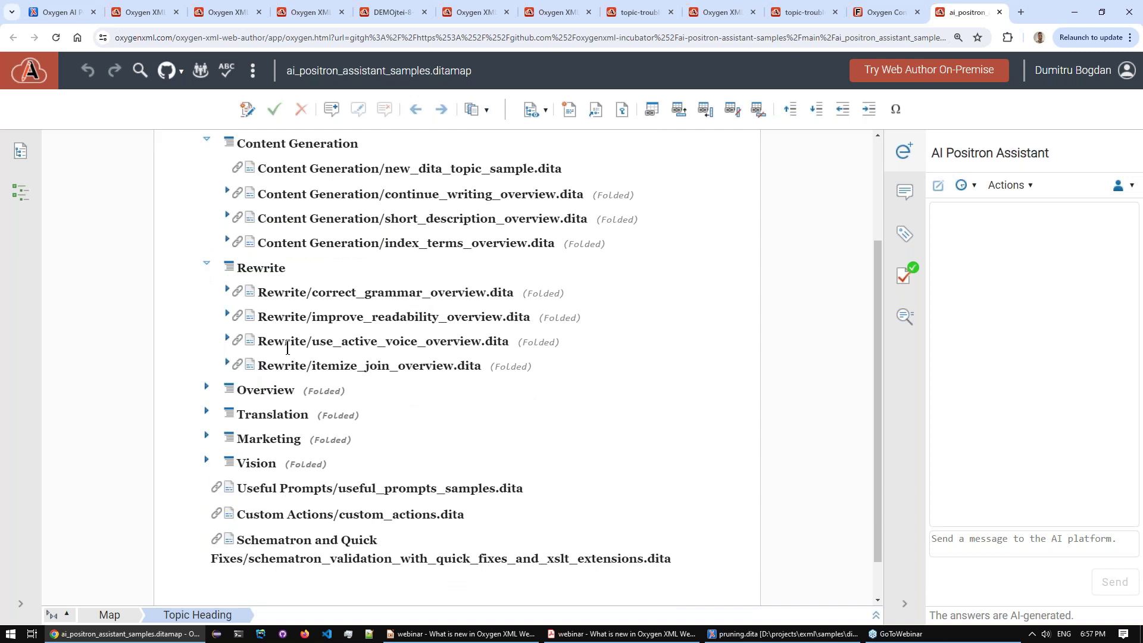
{"action": "left_click", "coordinate": [241, 293]}
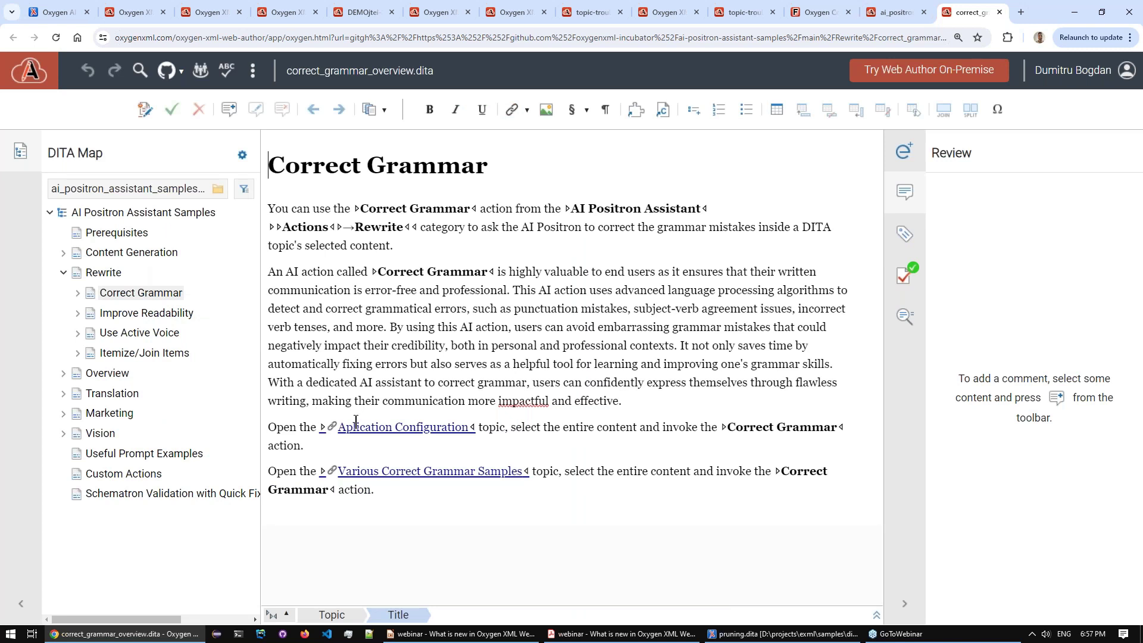
- Read the instruction for the second grammar sample and open the linked Various Correct Grammar Samples topic
{"action": "left_click", "coordinate": [343, 474]}
{"action": "left_click_drag", "start_coordinate": [563, 471], "coordinate": [688, 471]}
{"action": "left_click", "coordinate": [722, 472]}
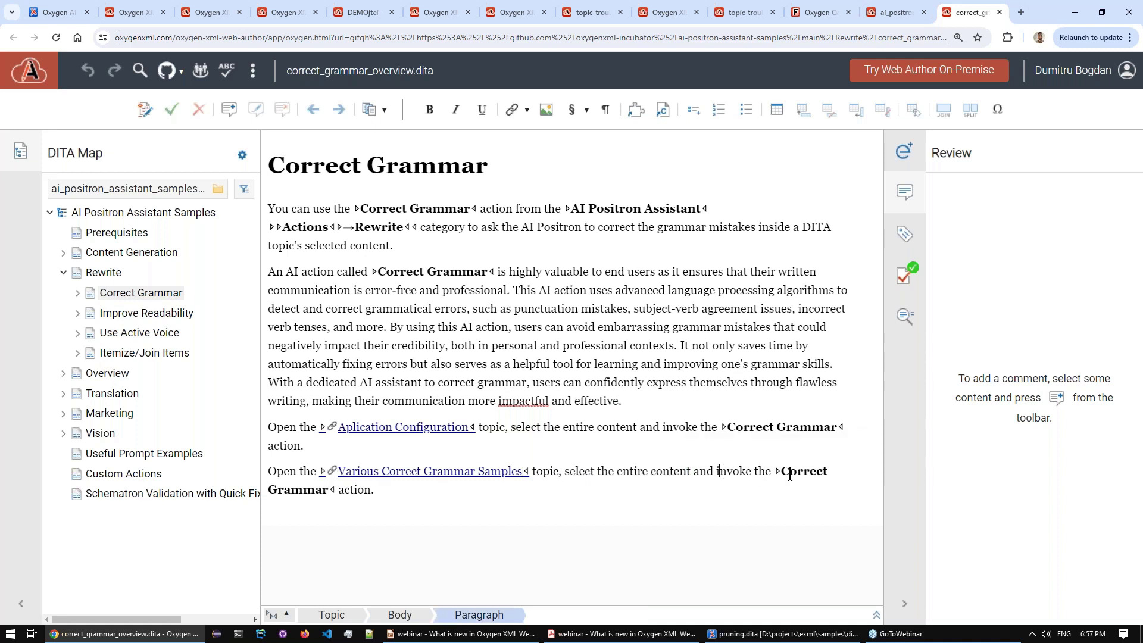
{"action": "left_click", "coordinate": [784, 471]}
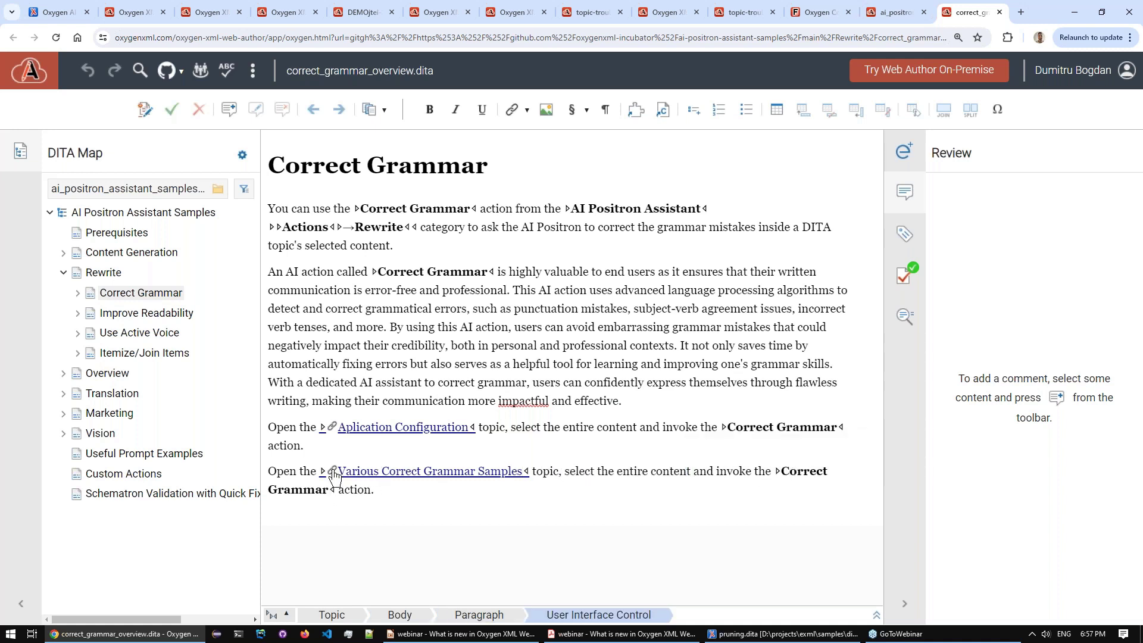
{"action": "left_click", "coordinate": [453, 471], "text": "ctrl"}
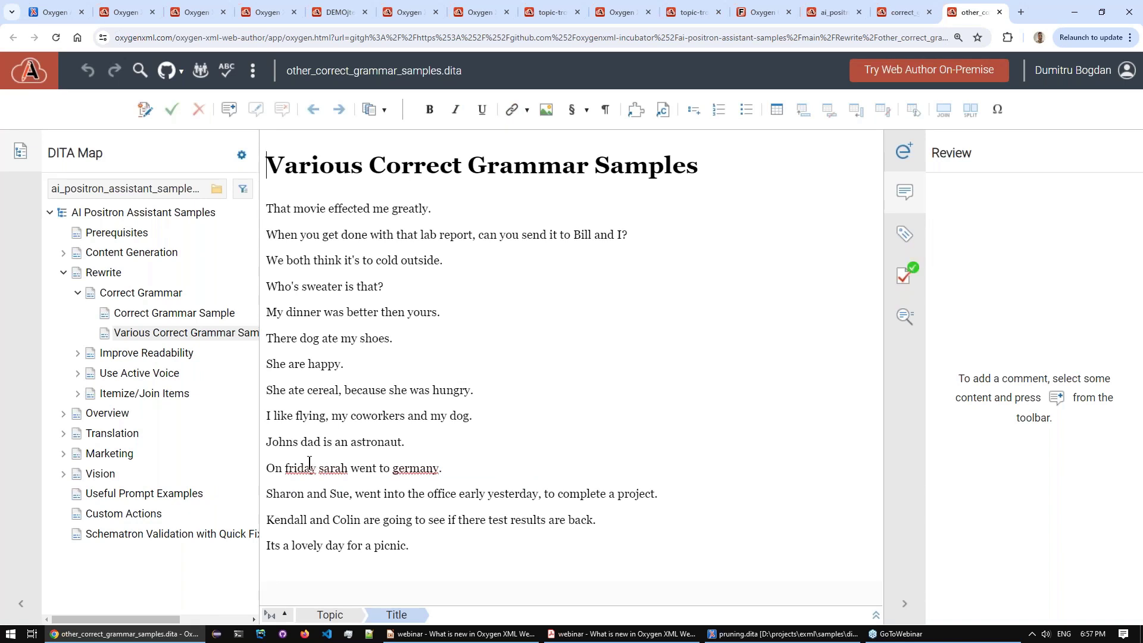
- Select the entire content of the Various Correct Grammar Samples topic and run the Correct Grammar AI action on it
{"action": "left_click", "coordinate": [21, 603]}
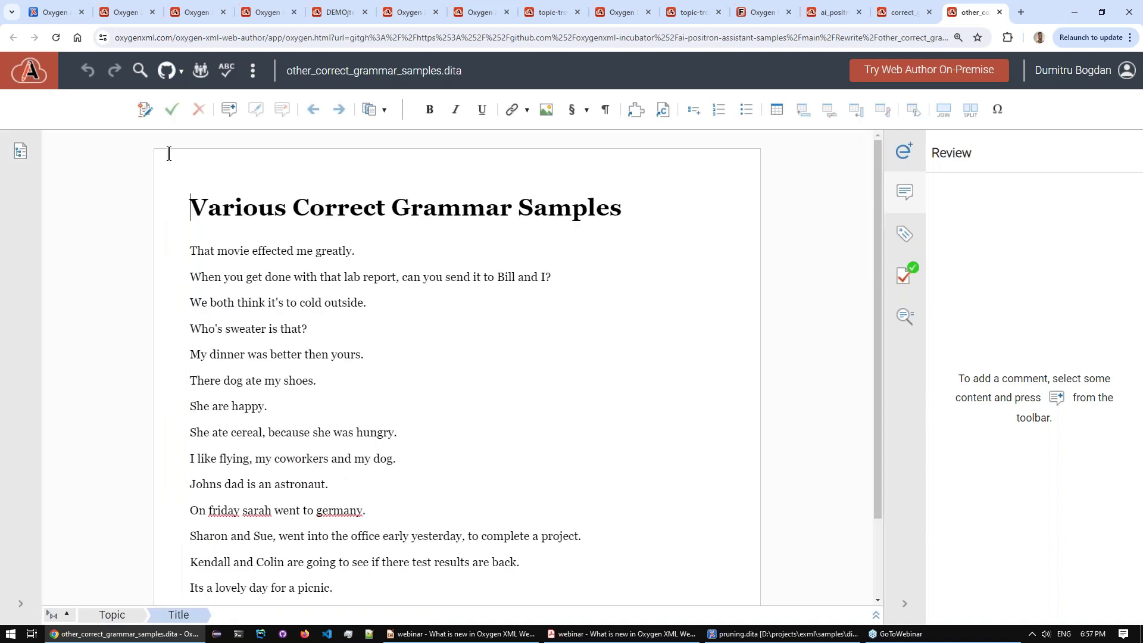
{"action": "scroll", "coordinate": [174, 156], "scroll_direction": "down", "scroll_amount": 1}
{"action": "left_click_drag", "start_coordinate": [164, 156], "coordinate": [398, 517]}
{"action": "scroll", "coordinate": [398, 517], "scroll_direction": "up", "scroll_amount": 3}
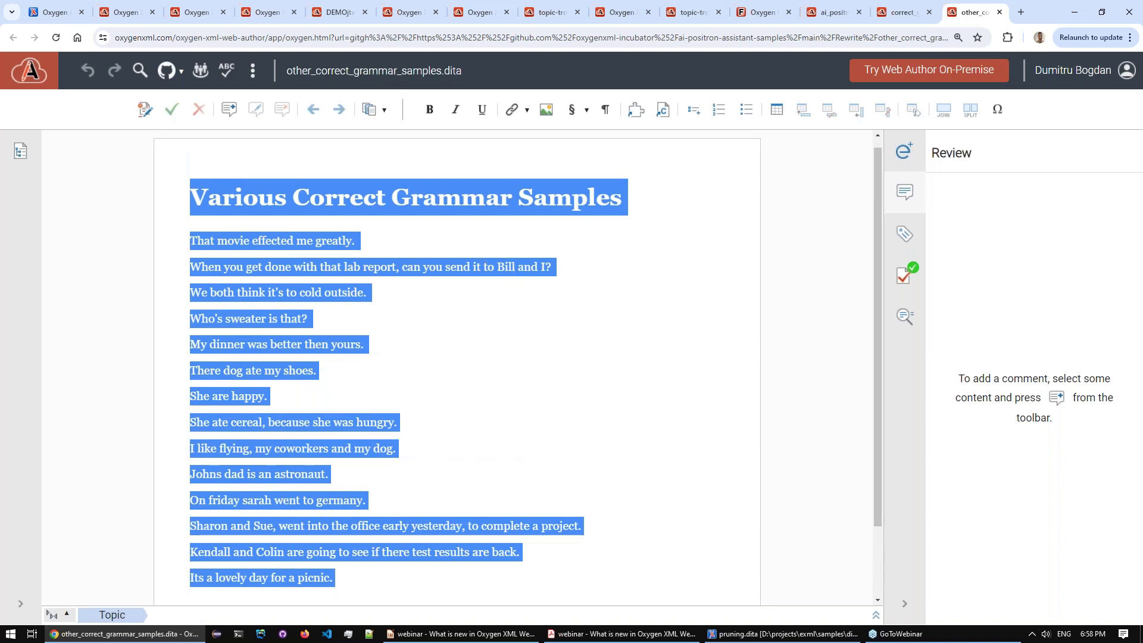
{"action": "left_click", "coordinate": [899, 157]}
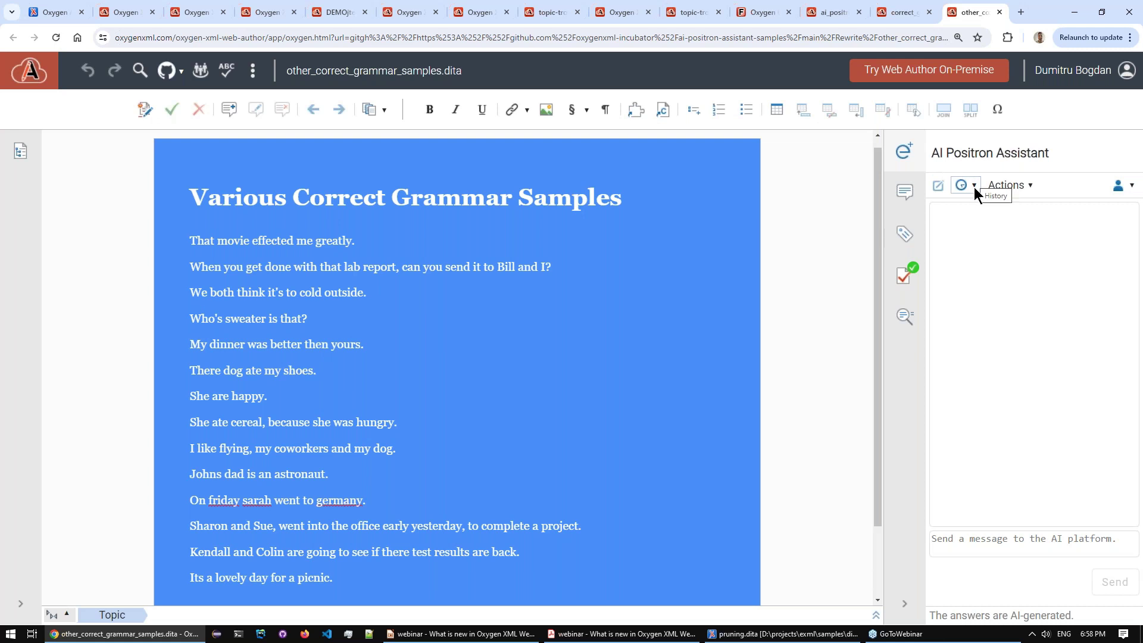
{"action": "left_click", "coordinate": [991, 185]}
{"action": "mouse_move", "coordinate": [981, 209]}
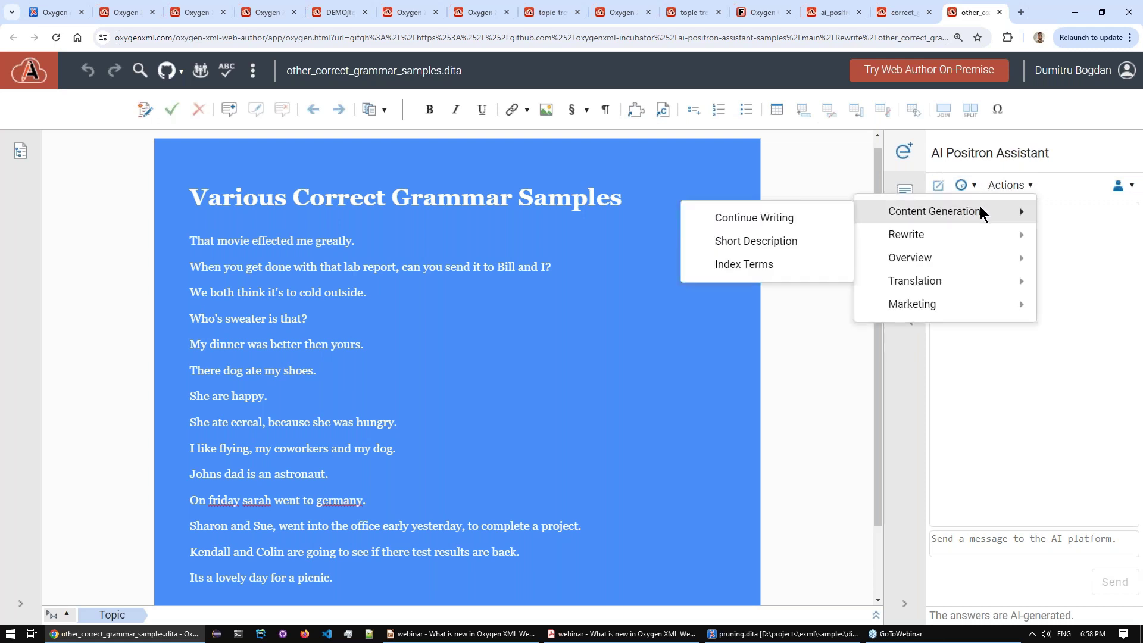
{"action": "mouse_move", "coordinate": [973, 231]}
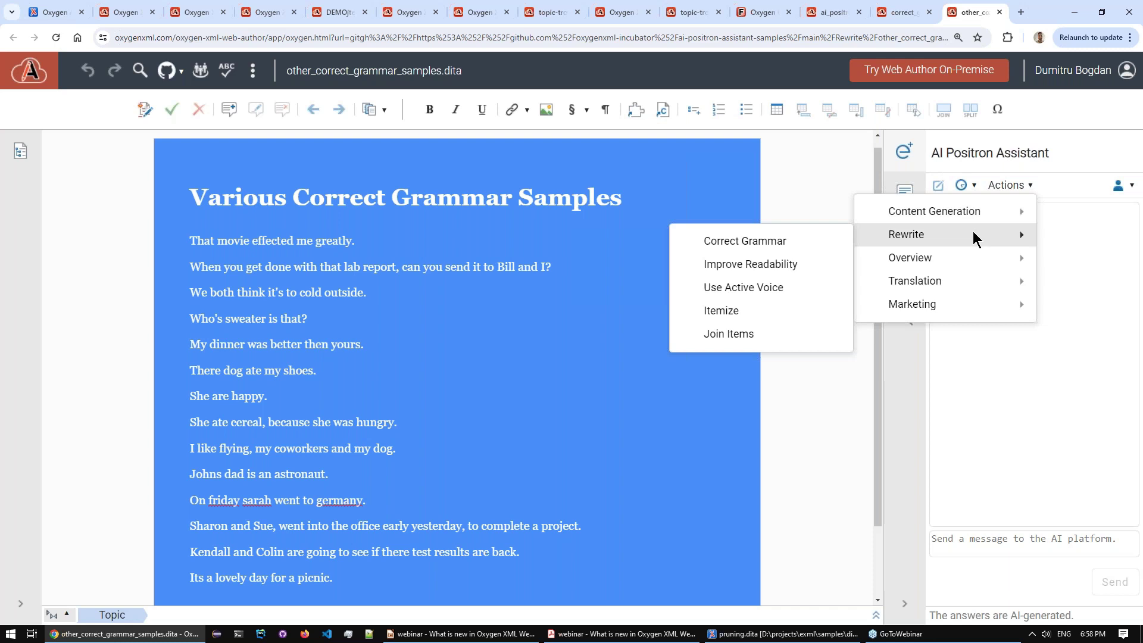
{"action": "left_click", "coordinate": [821, 236]}
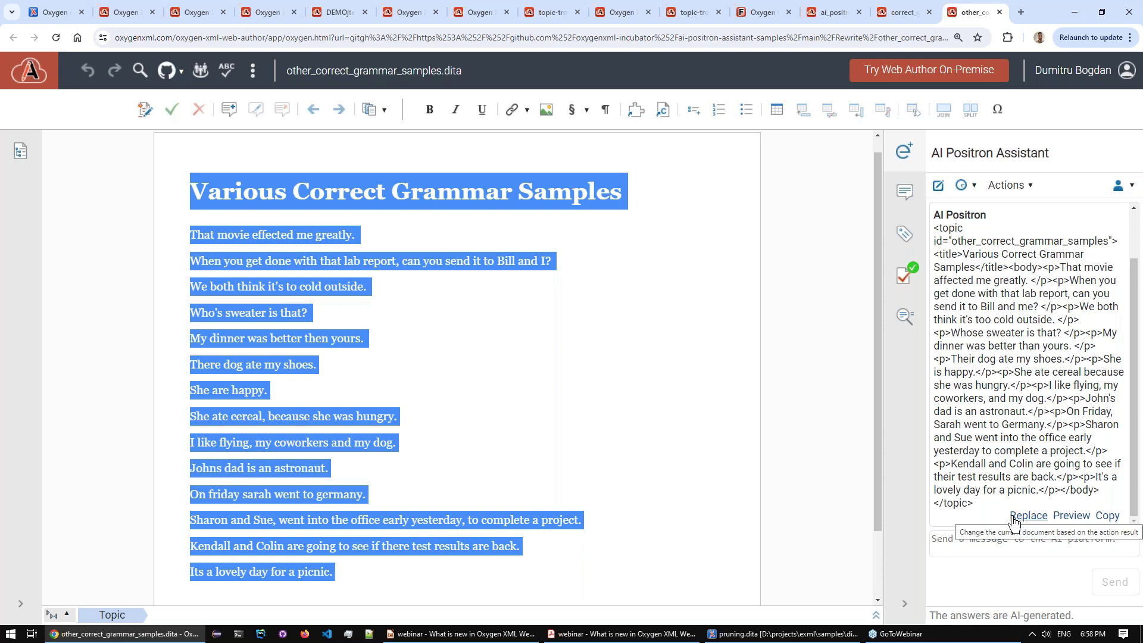
- Preview the proposed grammar corrections and accept the change from "effected" to "affected" in the first sentence
{"action": "left_click", "coordinate": [1057, 522]}
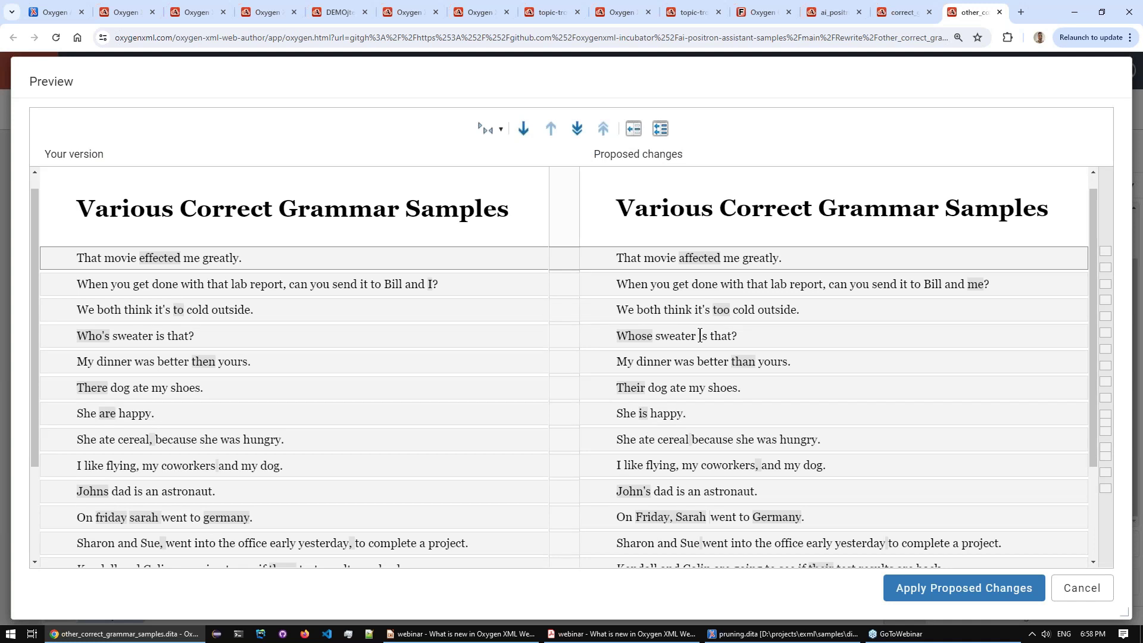
{"action": "left_click", "coordinate": [576, 131]}
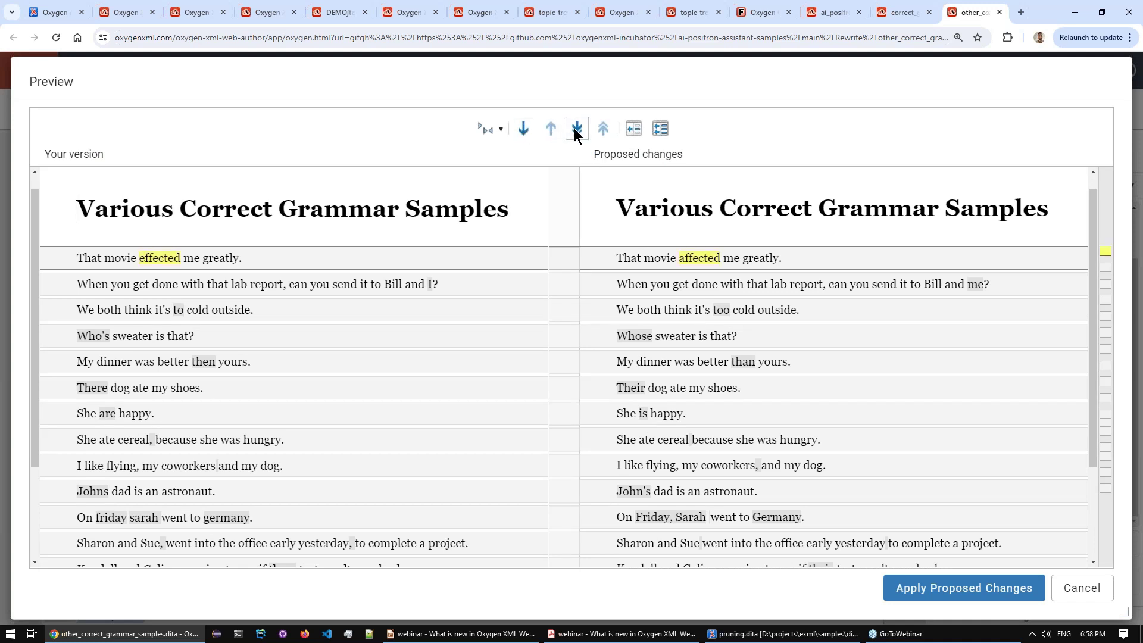
{"action": "left_click", "coordinate": [632, 129]}
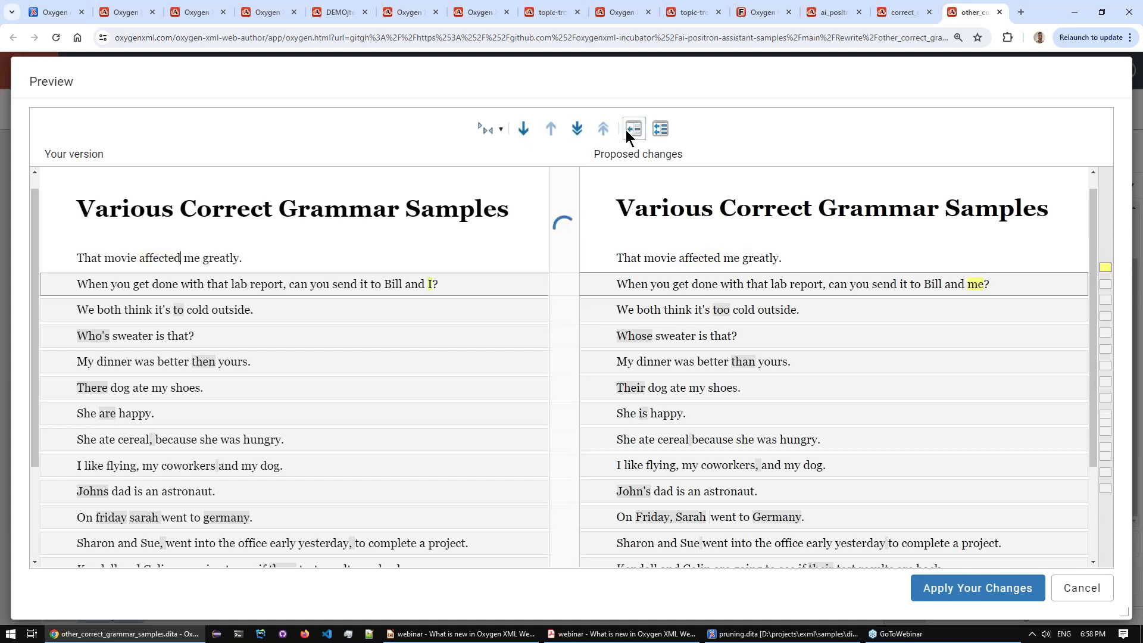
- Accept the change from "I" to "me" and all remaining grammar corrections, and apply them to the topic
{"action": "left_click", "coordinate": [625, 133]}
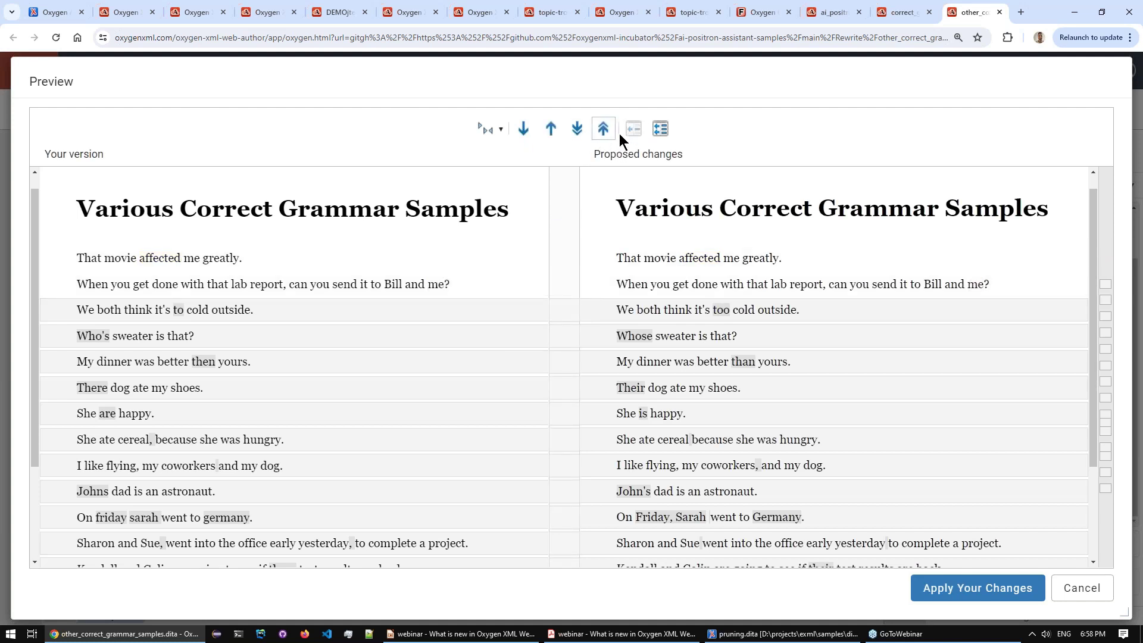
{"action": "left_click", "coordinate": [660, 128]}
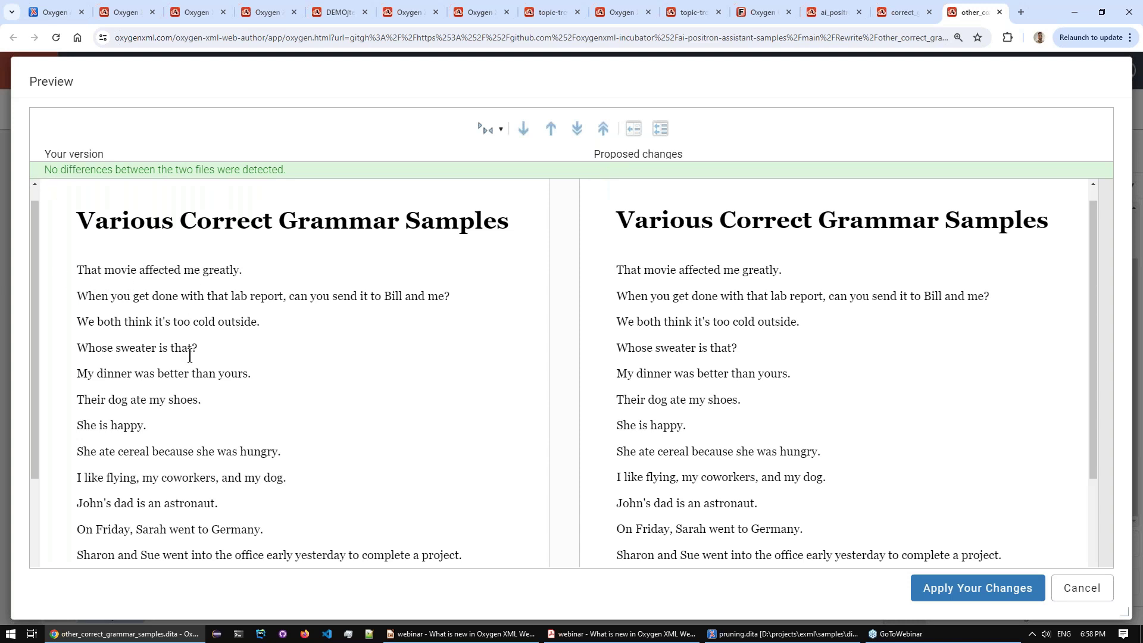
{"action": "scroll", "coordinate": [185, 364], "scroll_direction": "down", "scroll_amount": 2}
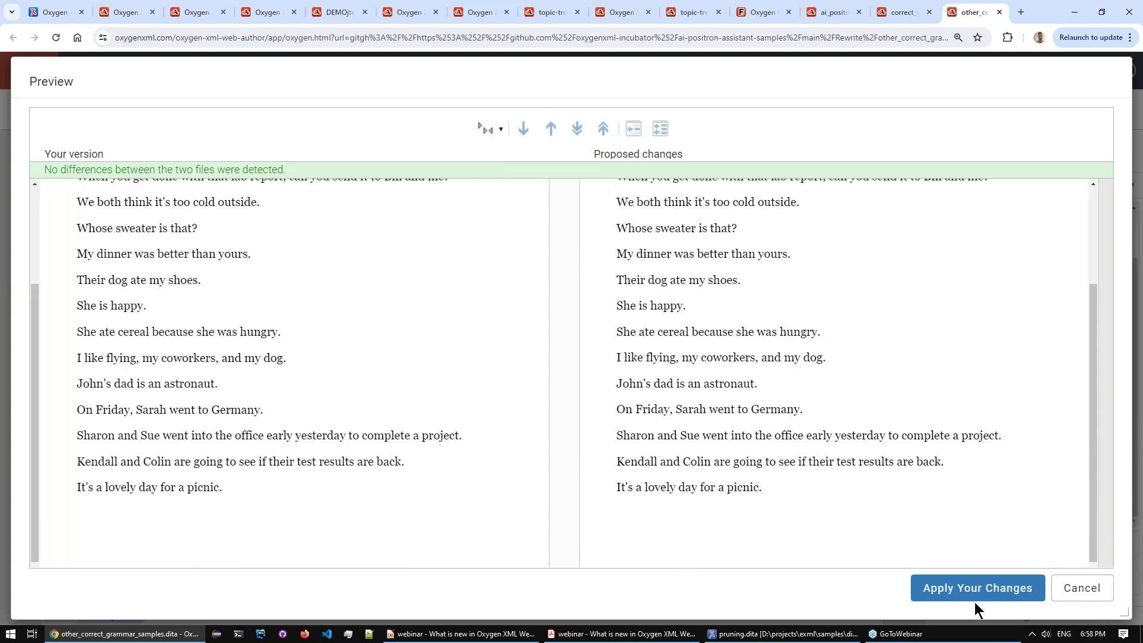
{"action": "left_click", "coordinate": [953, 595]}
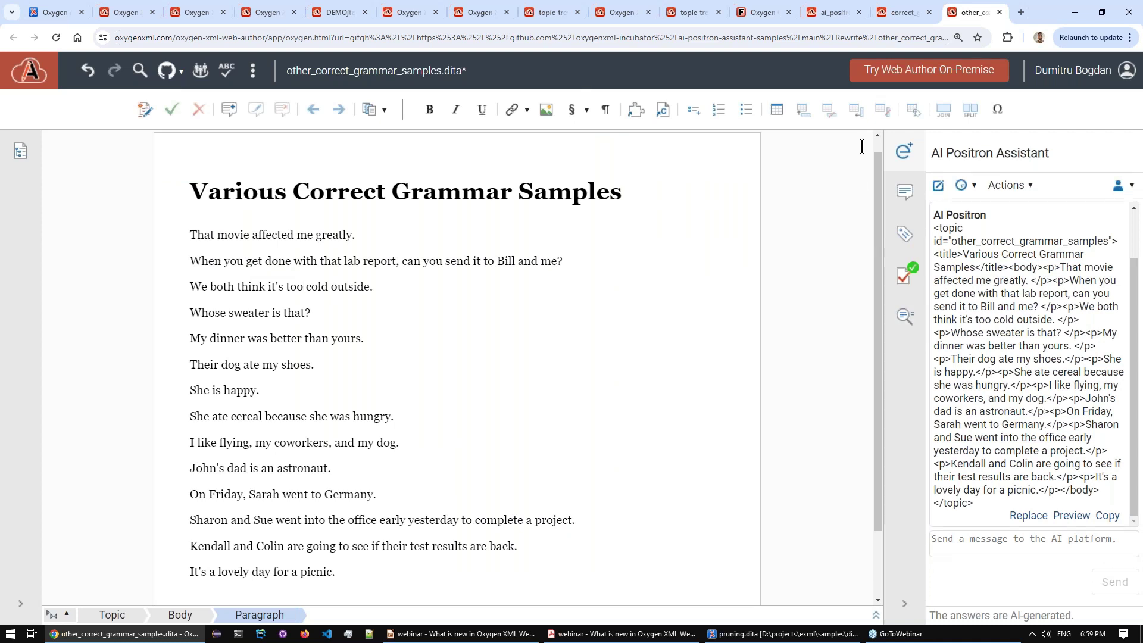
- Close the Various Correct Grammar Samples and Correct Grammar topics without saving to return to the AI Positron Assistant samples map
{"action": "left_click", "coordinate": [999, 12]}
{"action": "key", "text": "Escape"}
{"action": "left_click", "coordinate": [1000, 12]}
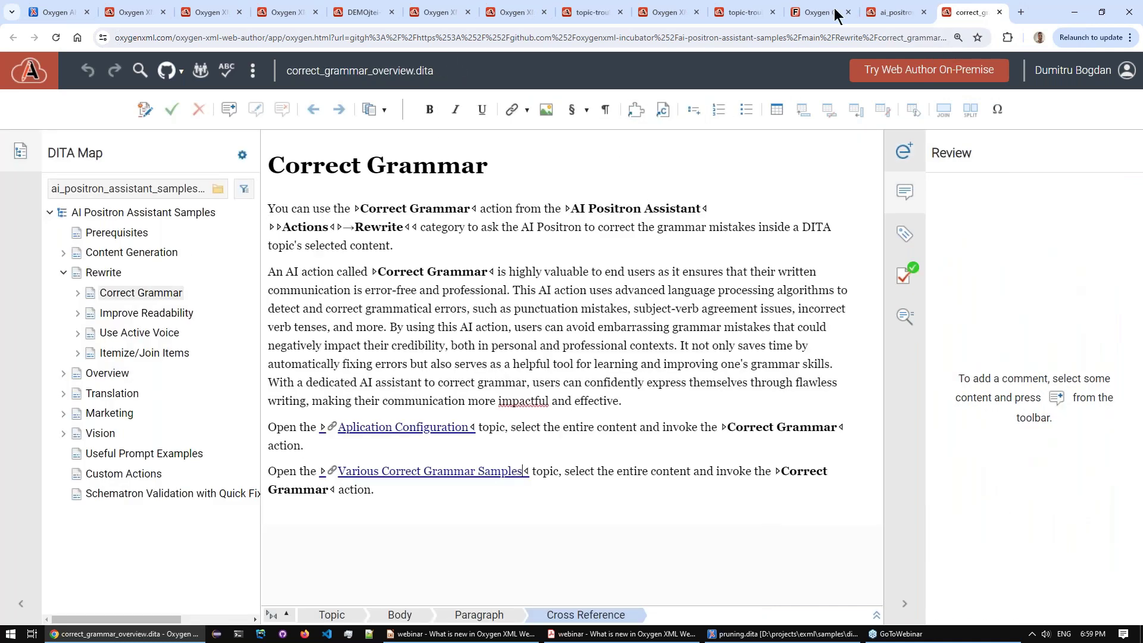
{"action": "left_click", "coordinate": [999, 12]}
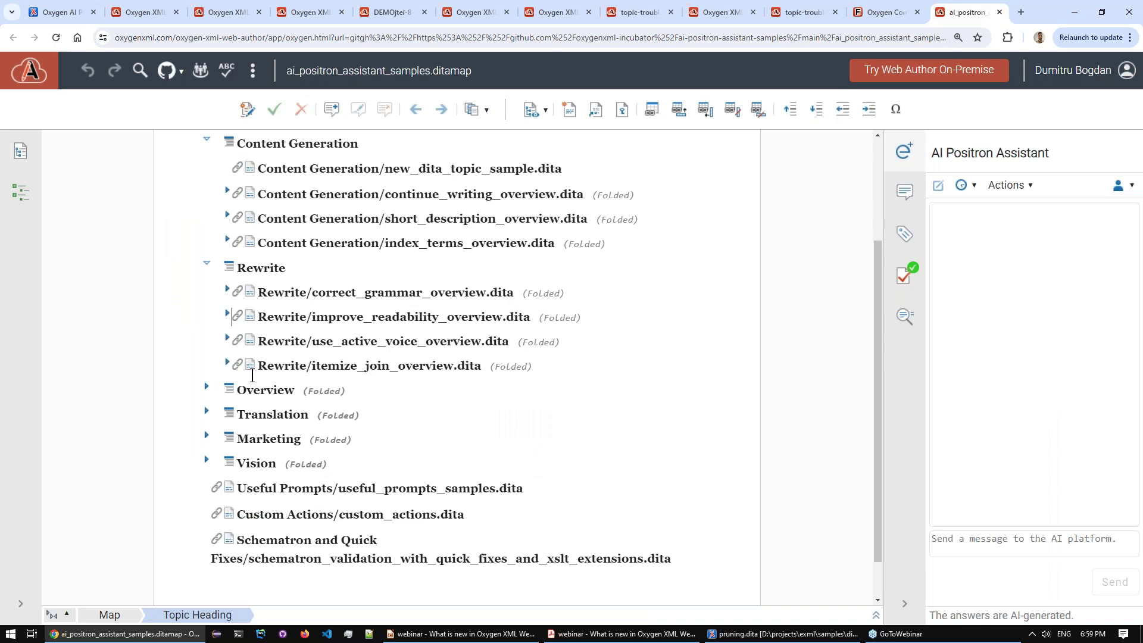
- Open summarize.dita from the Overview section of the samples map and follow its link to the Application Overview topic
{"action": "left_click", "coordinate": [206, 388]}
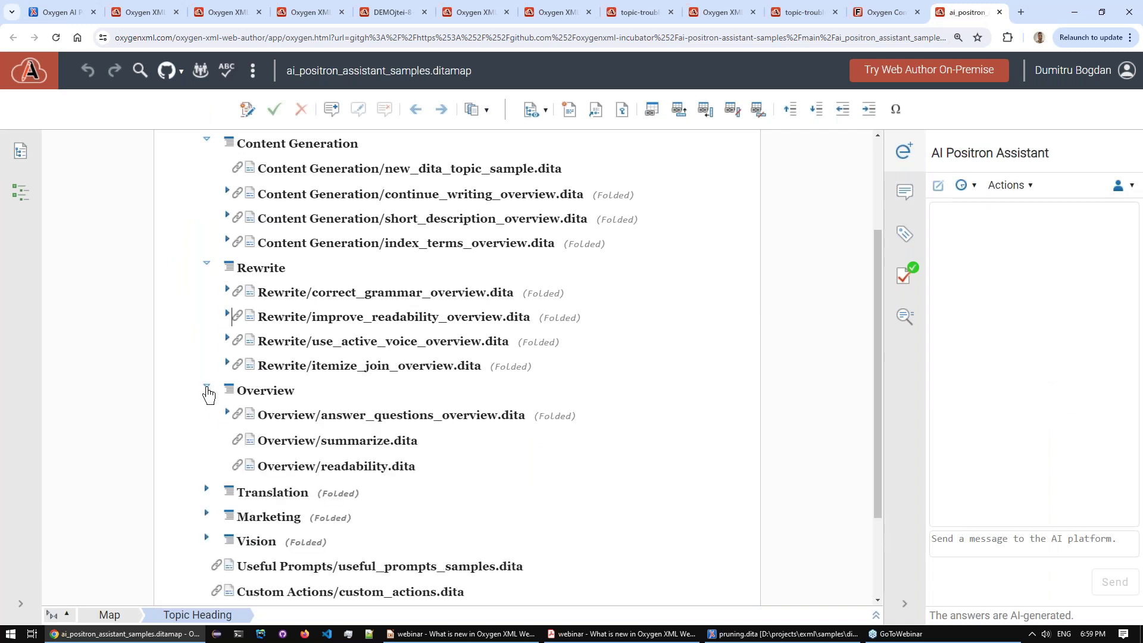
{"action": "left_click", "coordinate": [237, 441]}
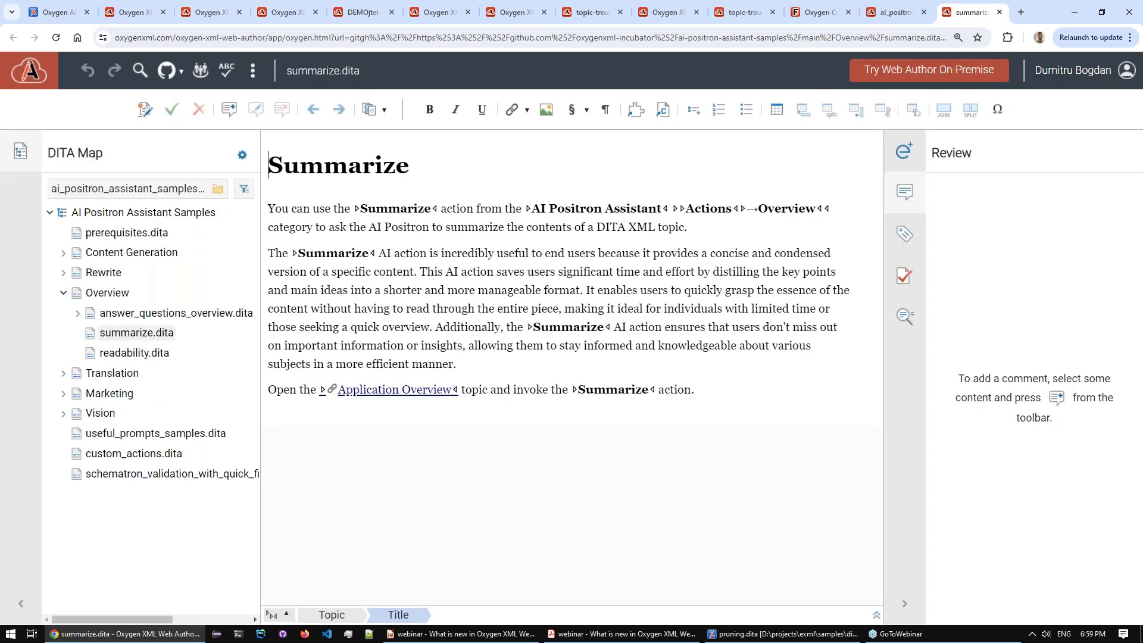
{"action": "left_click", "coordinate": [348, 390], "text": "ctrl"}
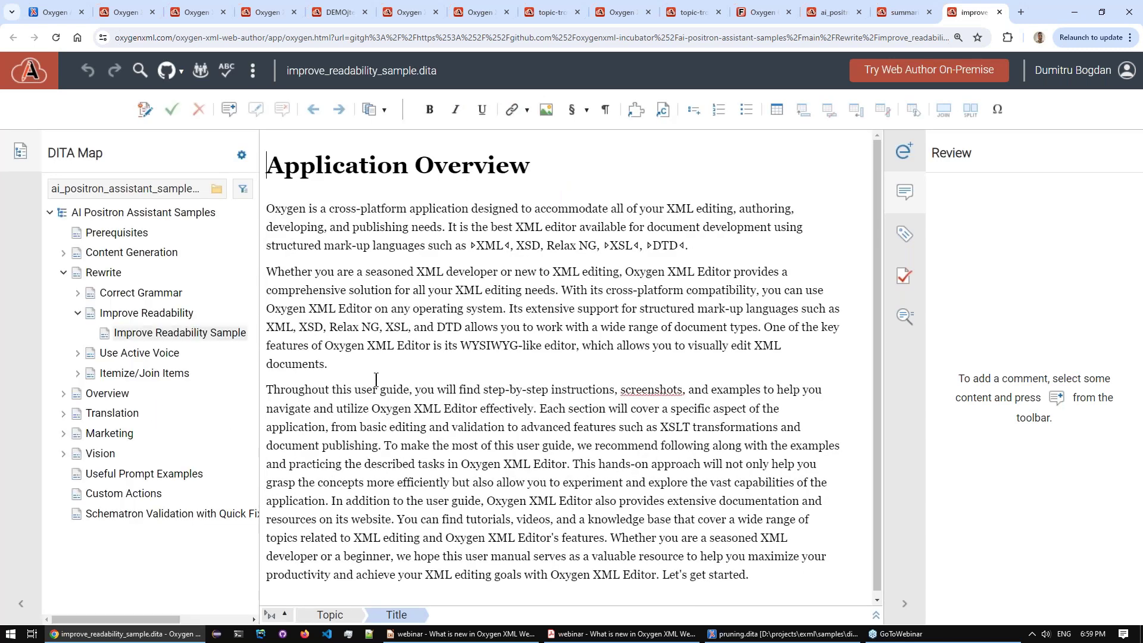
- Run the Short Description content generation action of AI Positron Assistant on the Application Overview topic
{"action": "left_click", "coordinate": [915, 154]}
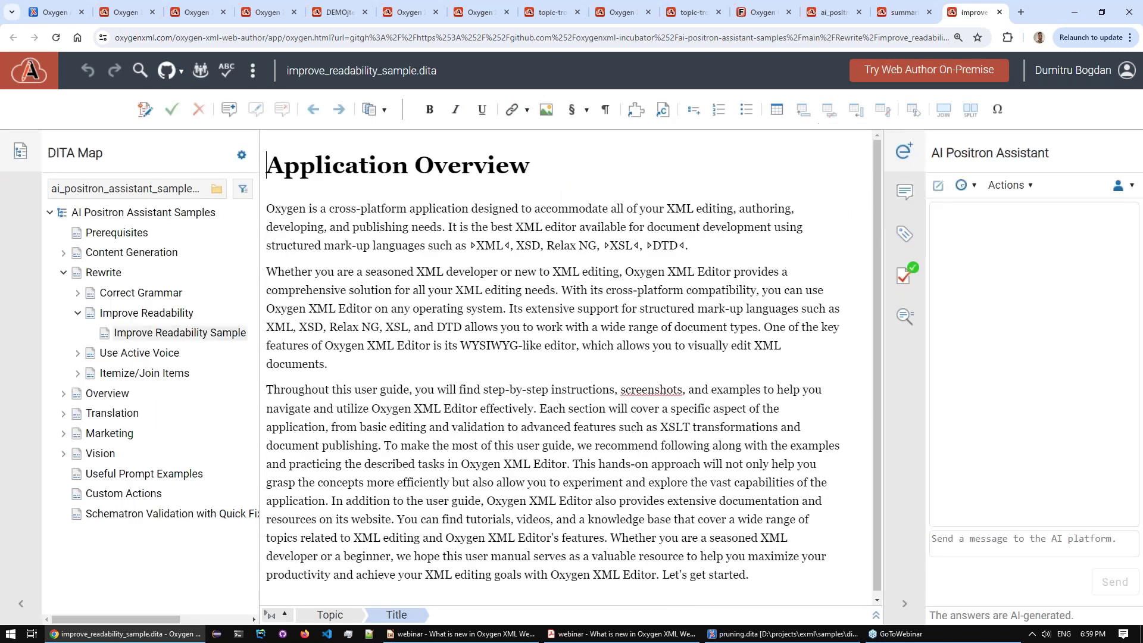
{"action": "left_click", "coordinate": [1002, 179]}
{"action": "mouse_move", "coordinate": [987, 209]}
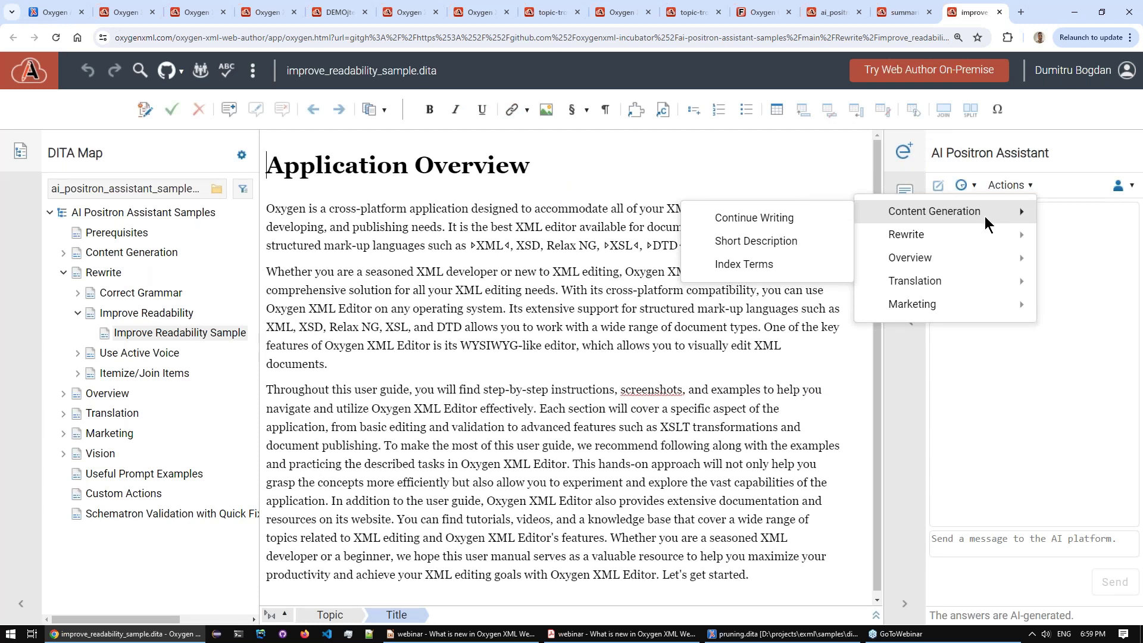
{"action": "left_click", "coordinate": [776, 241]}
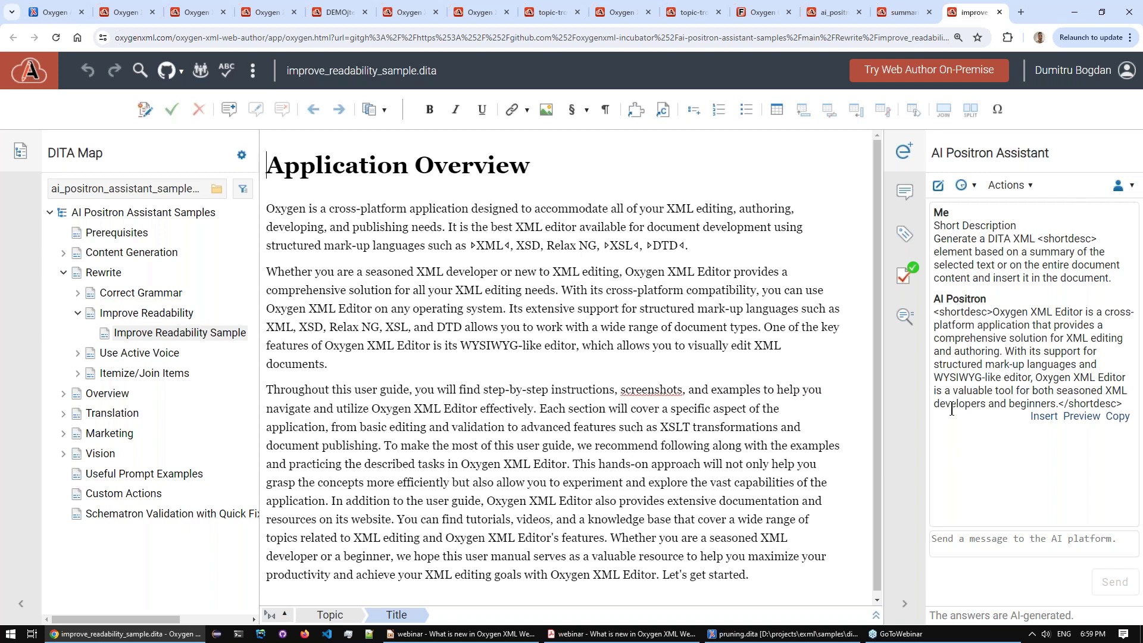
- Send the AI assistant the follow-up message "make is longer" for the generated short description
{"action": "left_click", "coordinate": [953, 543]}
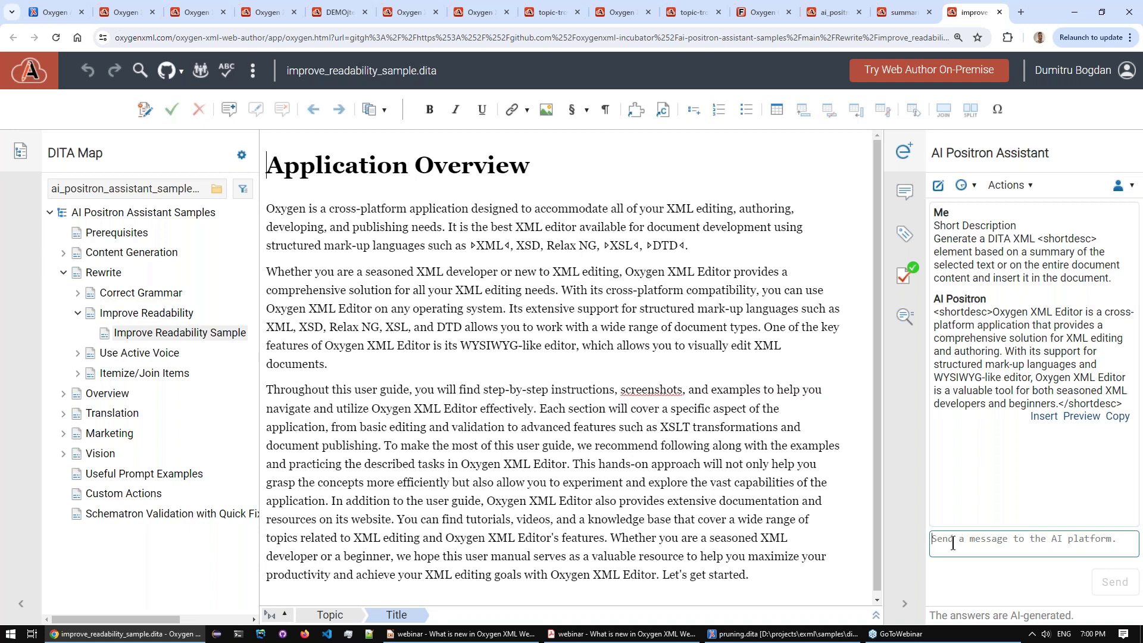
{"action": "type", "text": "make is longer"}
{"action": "left_click", "coordinate": [1111, 582]}
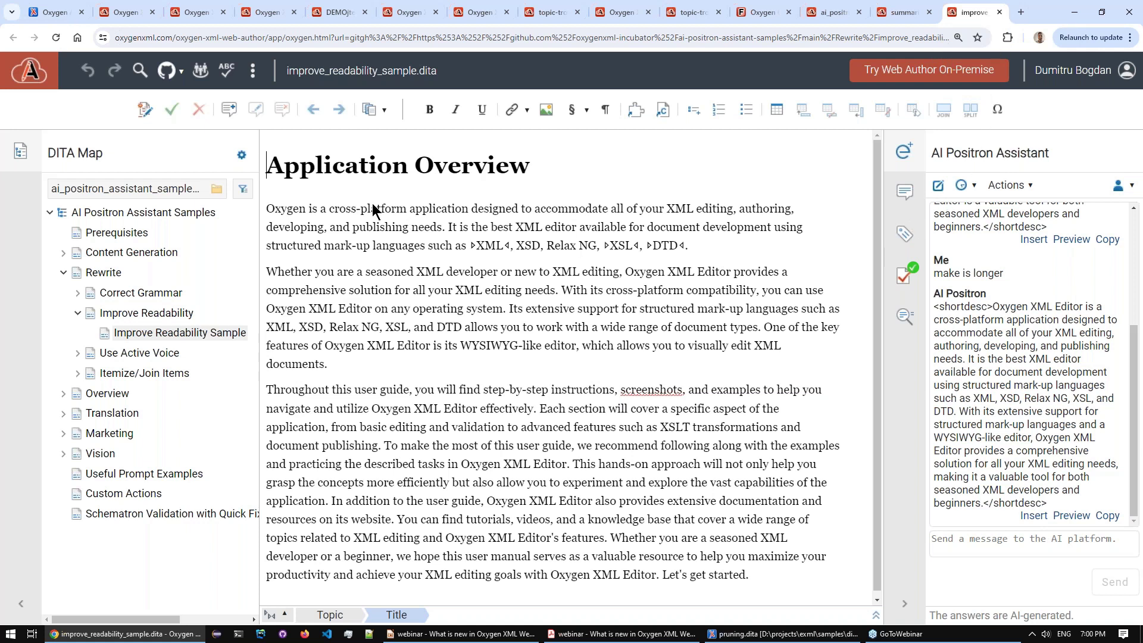
- Switch back to the open DEMOjtei-8-eide-source.xml document with its CSS Inspector
{"action": "left_click", "coordinate": [619, 12]}
{"action": "left_click", "coordinate": [548, 11]}
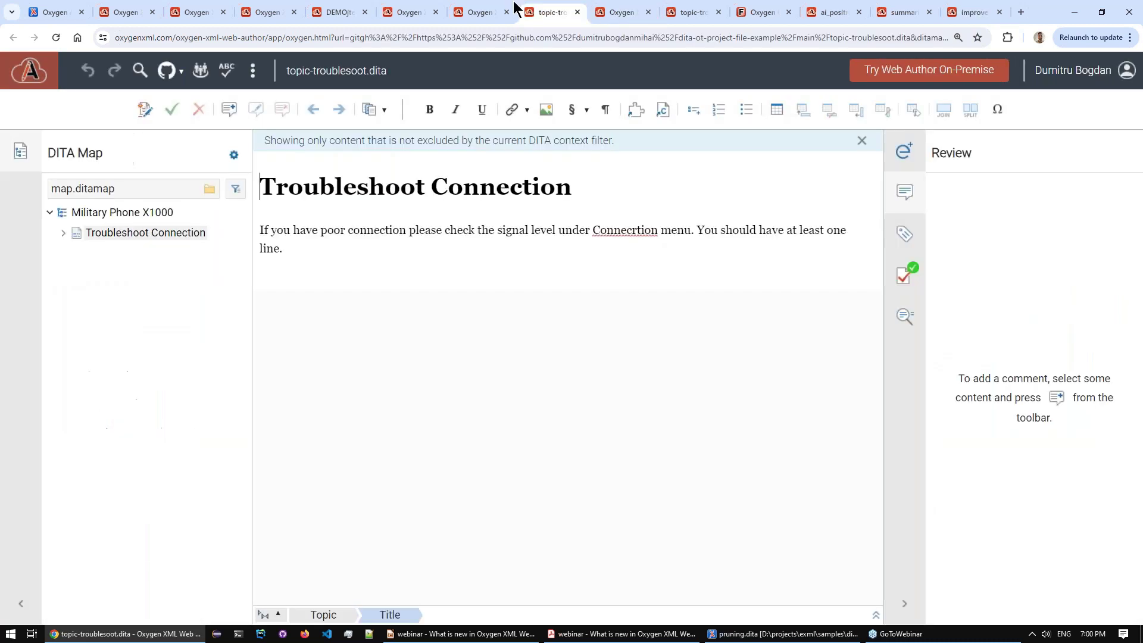
{"action": "left_click", "coordinate": [470, 11]}
{"action": "left_click", "coordinate": [409, 11]}
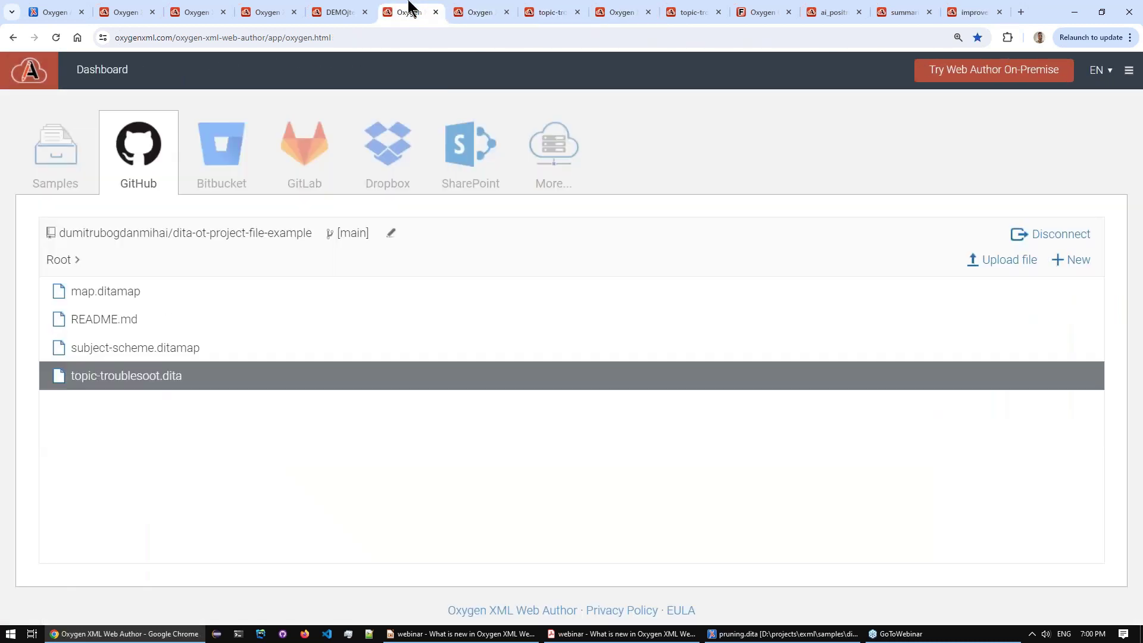
{"action": "left_click", "coordinate": [361, 11]}
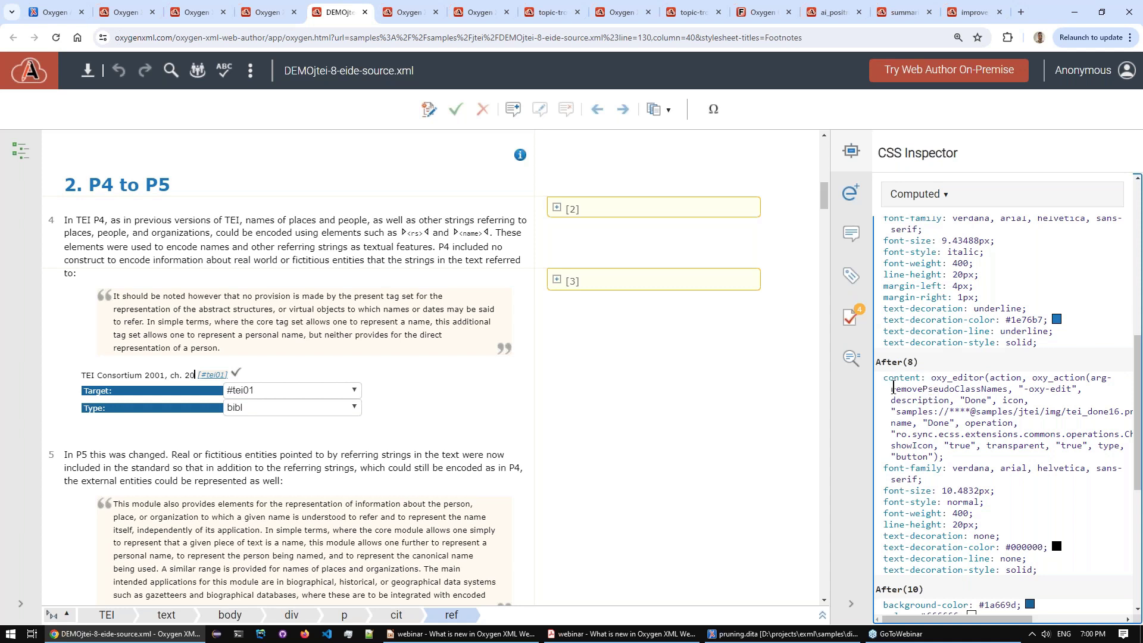
- Select and copy the whole oxy_editor content value of the After(8) pseudo-element in the CSS Inspector
{"action": "double_click", "coordinate": [951, 468]}
{"action": "left_click_drag", "start_coordinate": [951, 468], "coordinate": [934, 378]}
{"action": "left_click", "coordinate": [940, 458]}
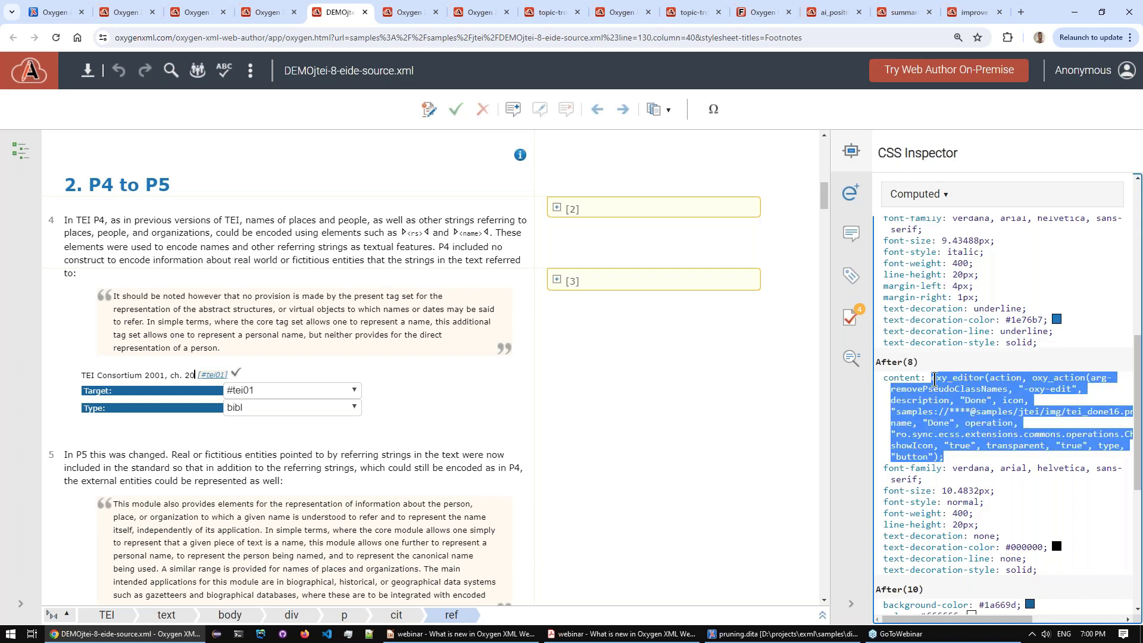
{"action": "mouse_move", "coordinate": [935, 379]}
{"action": "left_mouse_down"}
{"action": "mouse_move", "coordinate": [964, 398]}
{"action": "mouse_move", "coordinate": [921, 377]}
{"action": "left_mouse_up"}
- Connect AI Positron Assistant and send "Please describe this oxygenxml form control configuration:" followed by the copied oxy_editor code
{"action": "left_click", "coordinate": [852, 192]}
{"action": "left_click", "coordinate": [913, 298]}
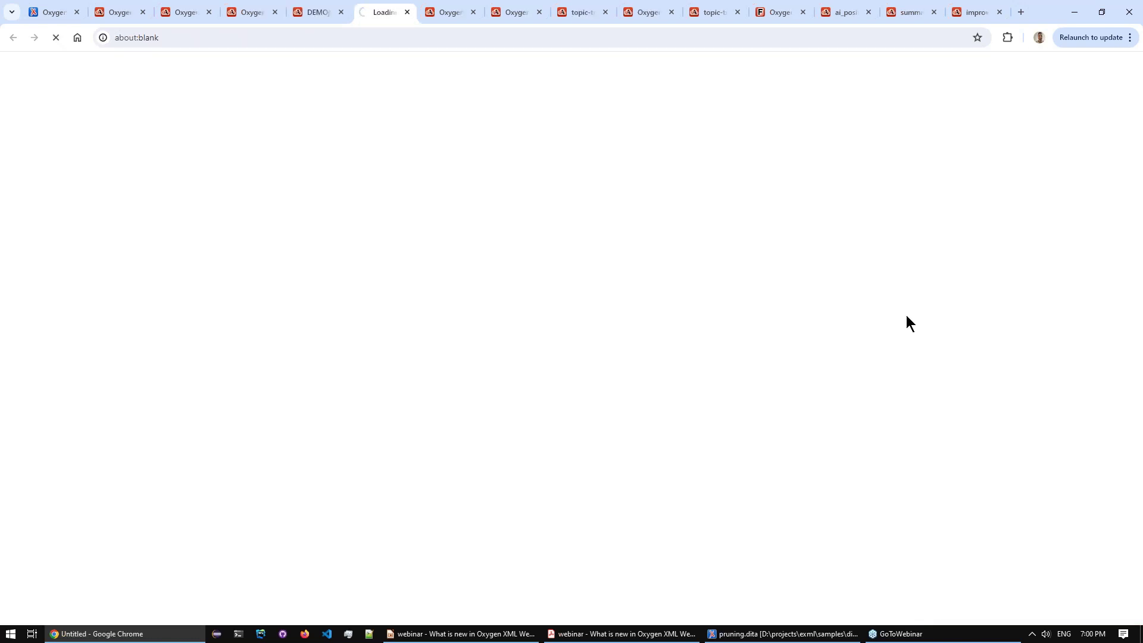
{"action": "left_click", "coordinate": [925, 543]}
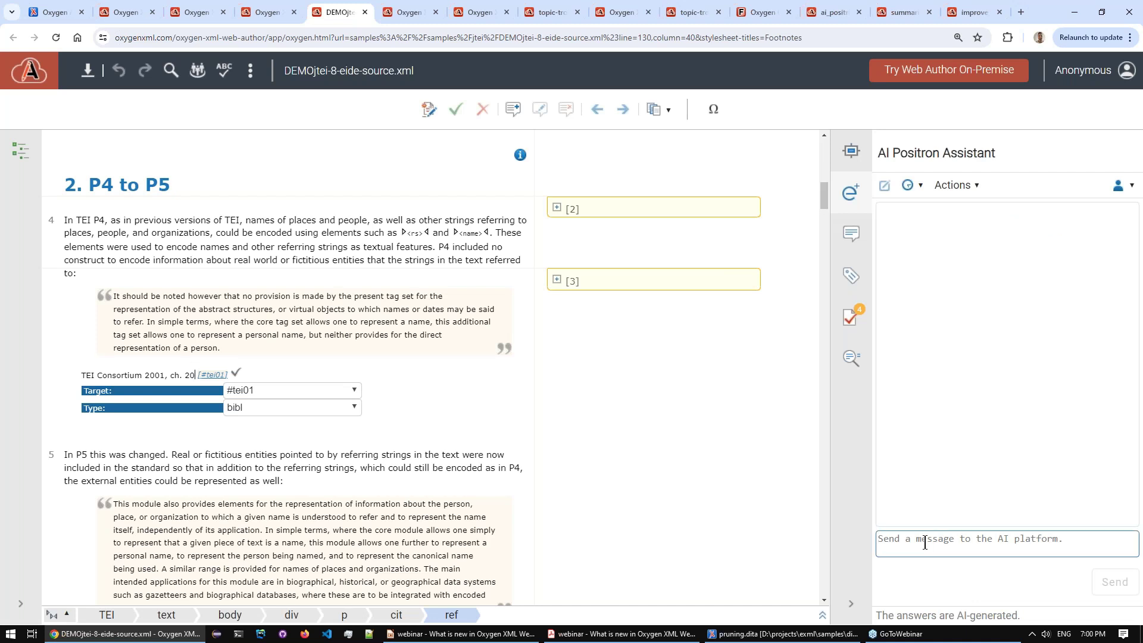
{"action": "type", "text": "Please describe this "}
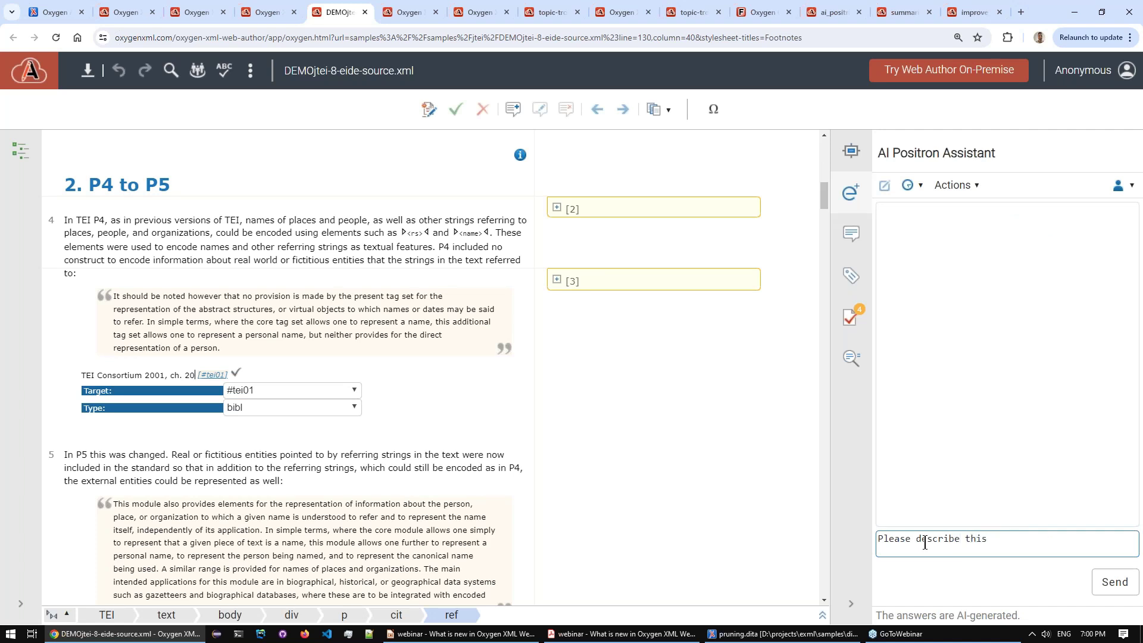
{"action": "type", "text": "oxygenxml o"}
{"action": "type", "text": "rm cont"}
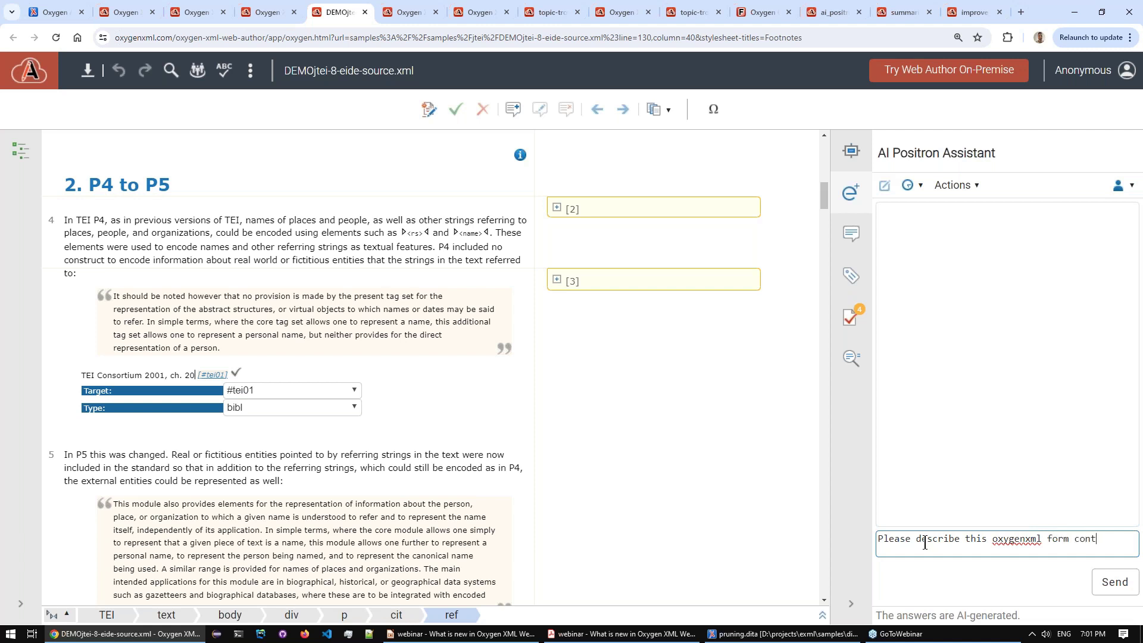
{"action": "type", "text": "rol configuration:"}
{"action": "key", "text": "ctrl+v"}
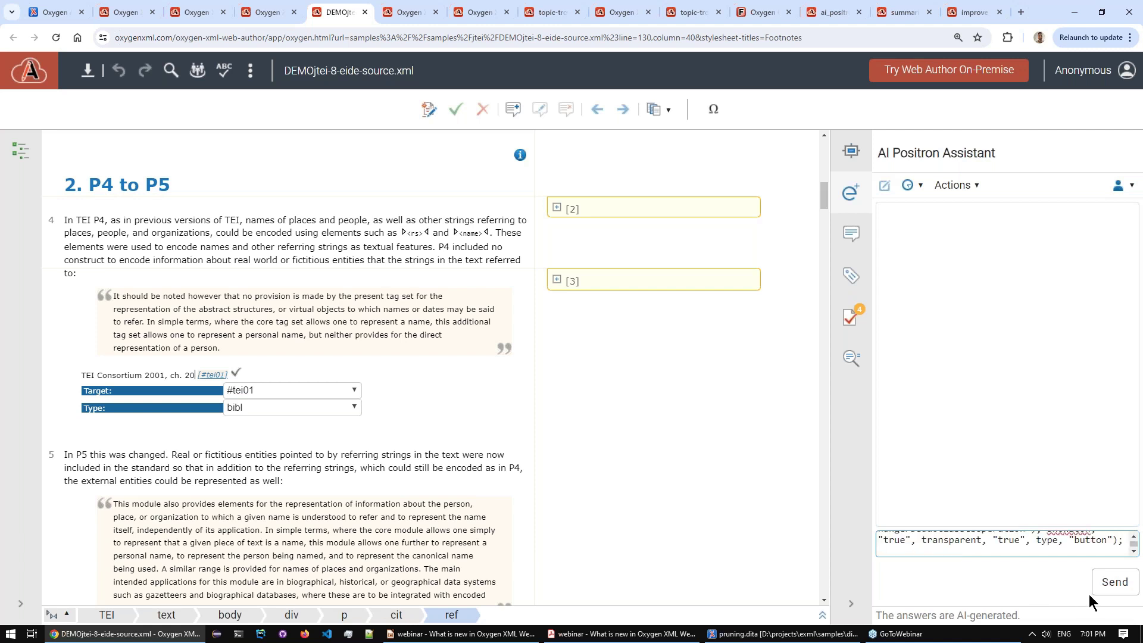
{"action": "left_click", "coordinate": [1100, 588]}
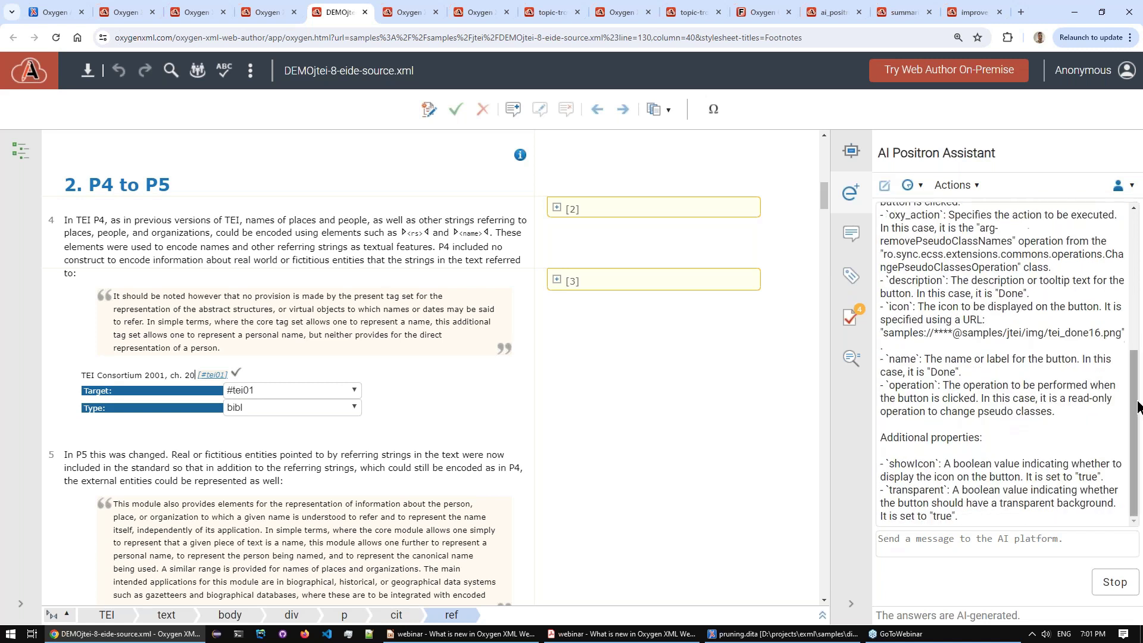
- Read through the assistant's description of the form control, including its type, action, oxy_action and additional properties
{"action": "scroll", "coordinate": [1136, 408], "scroll_direction": "up", "scroll_amount": 4}
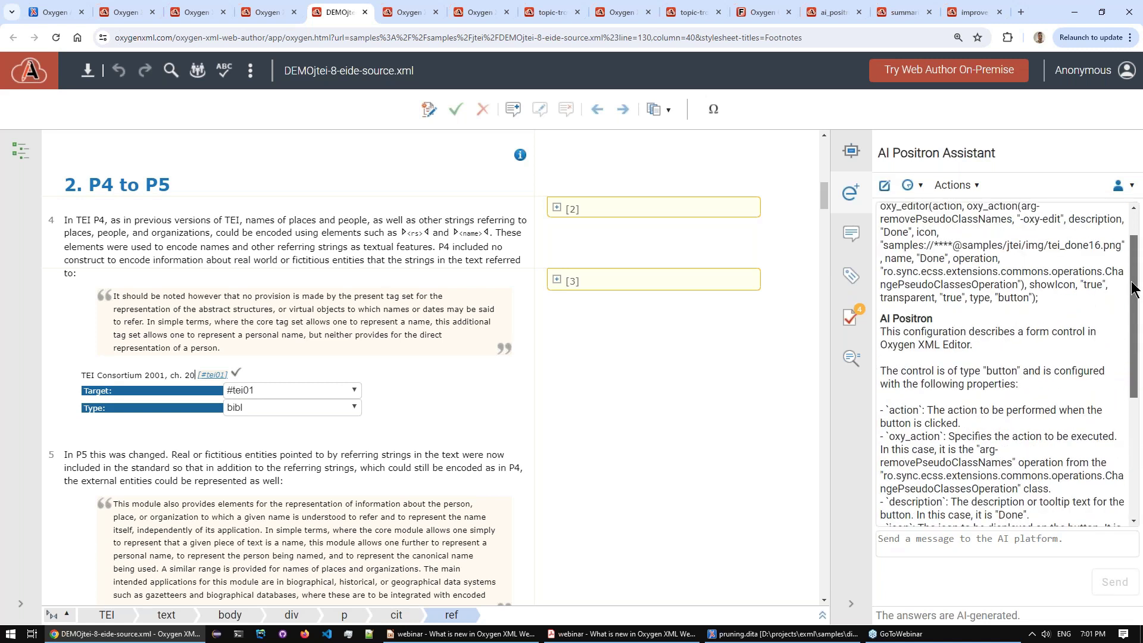
{"action": "left_click_drag", "start_coordinate": [881, 348], "coordinate": [906, 348]}
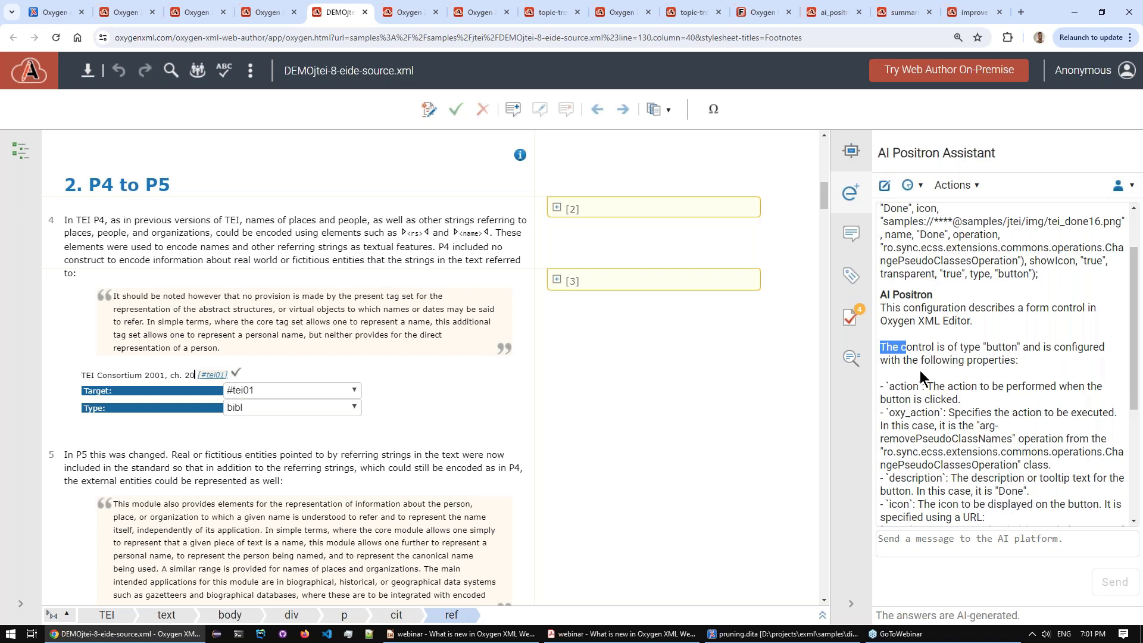
{"action": "left_click_drag", "start_coordinate": [886, 388], "coordinate": [945, 414]}
{"action": "left_click_drag", "start_coordinate": [1136, 388], "coordinate": [1139, 494]}
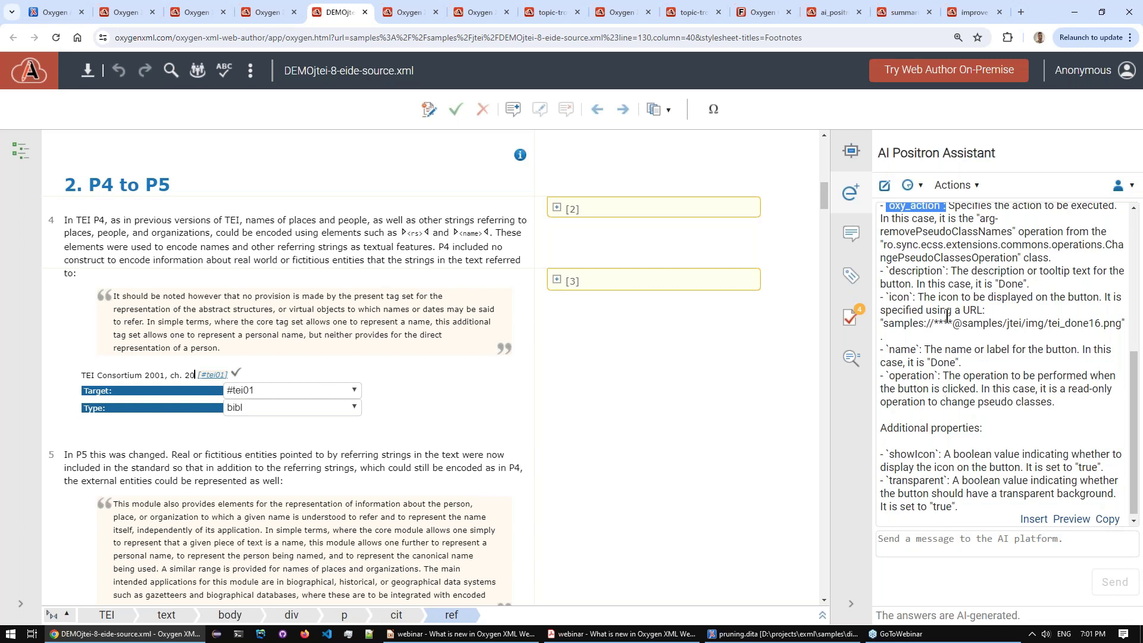
{"action": "scroll", "coordinate": [947, 316], "scroll_direction": "up", "scroll_amount": 5}
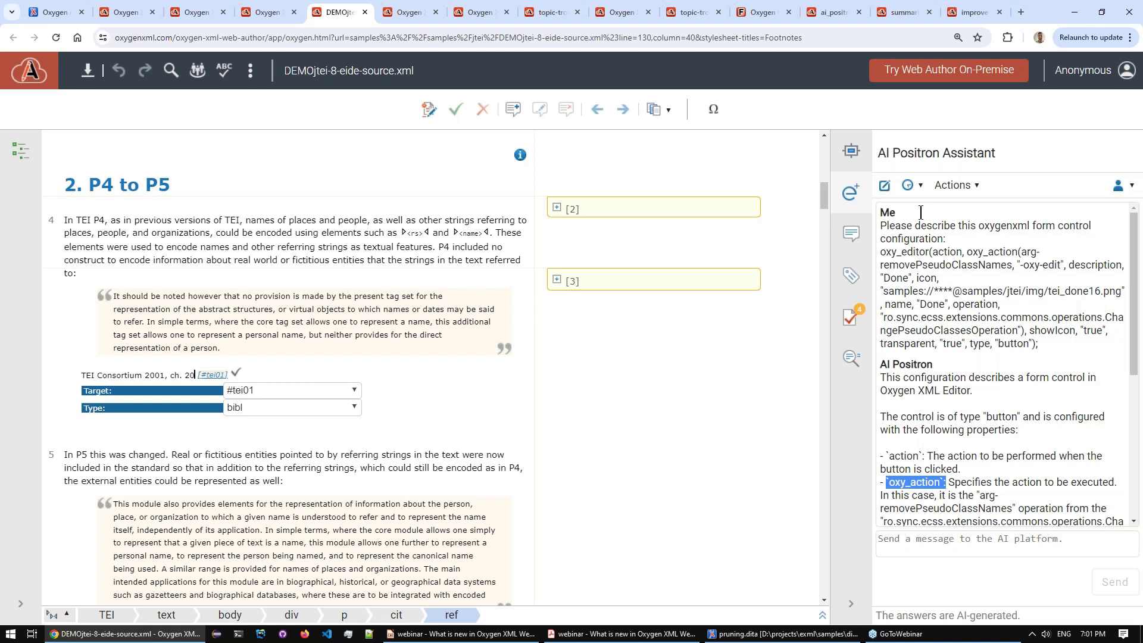
- Return to the ai_positron_assistant_samples.ditamap and expand the Vision, Marketing and Translation sections to review the available samples
{"action": "left_click", "coordinate": [962, 14]}
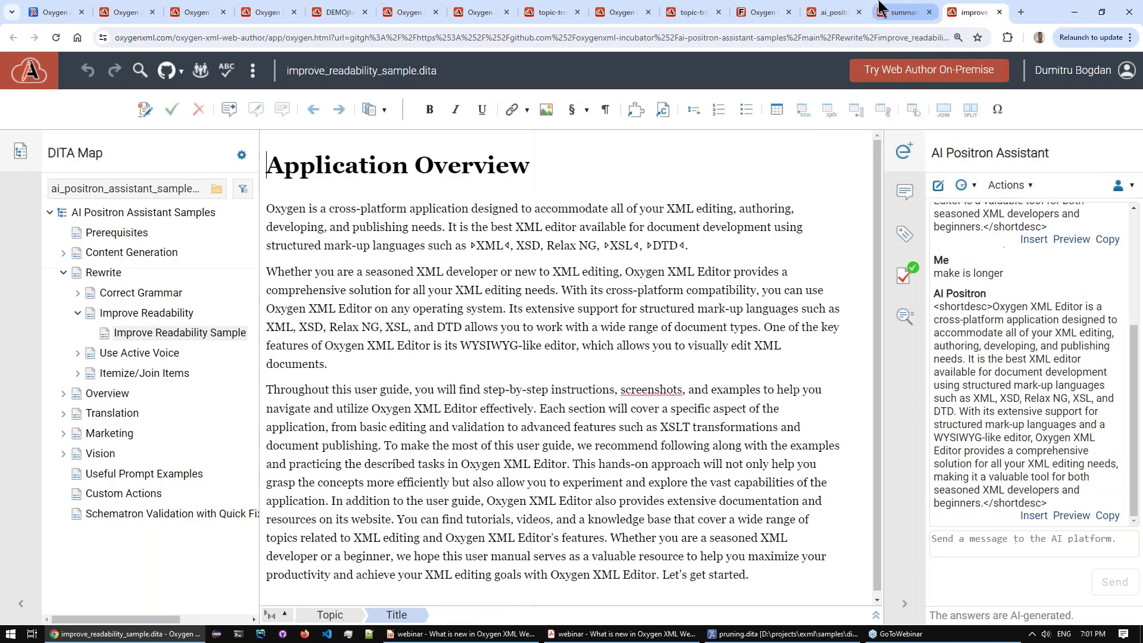
{"action": "left_click", "coordinate": [837, 9]}
{"action": "scroll", "coordinate": [186, 447], "scroll_direction": "down", "scroll_amount": 2}
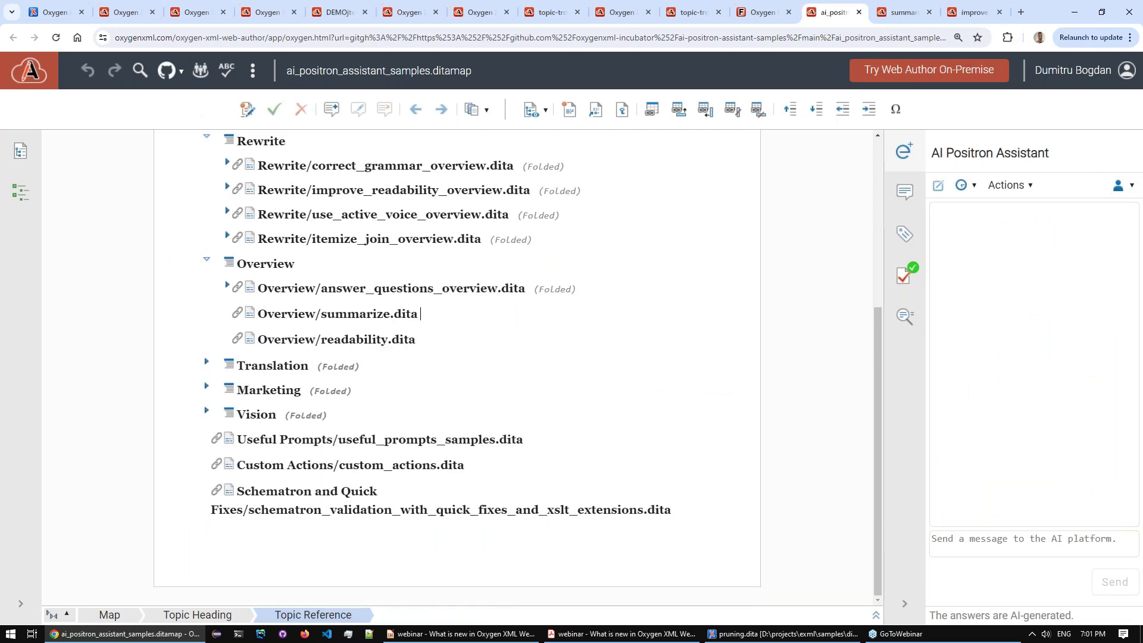
{"action": "scroll", "coordinate": [228, 466], "scroll_direction": "up", "scroll_amount": 1}
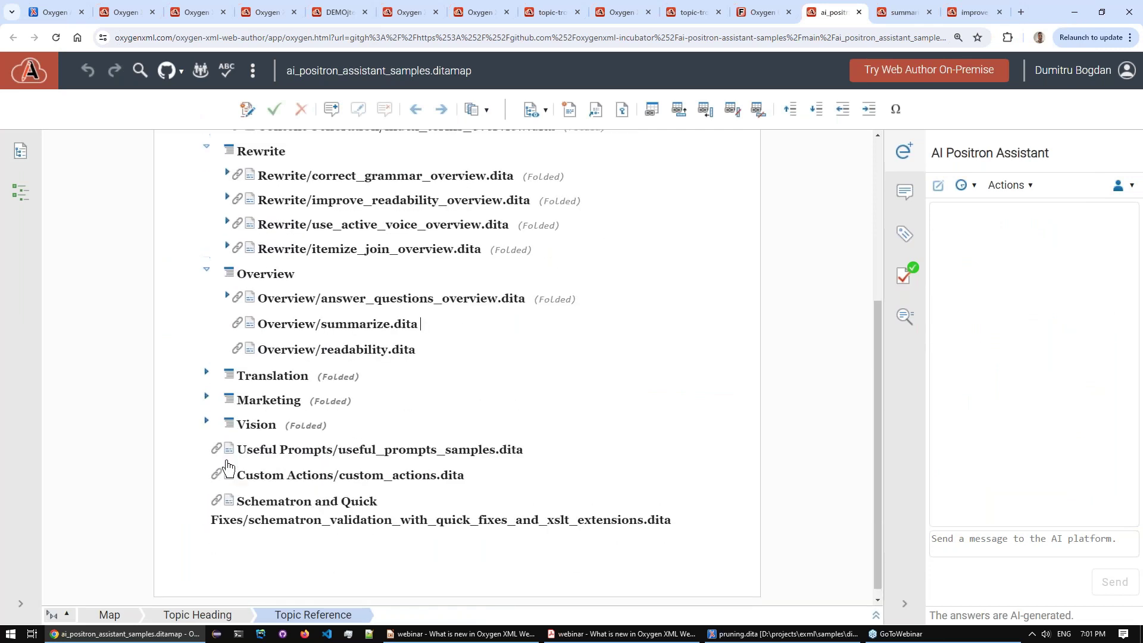
{"action": "left_click", "coordinate": [206, 422]}
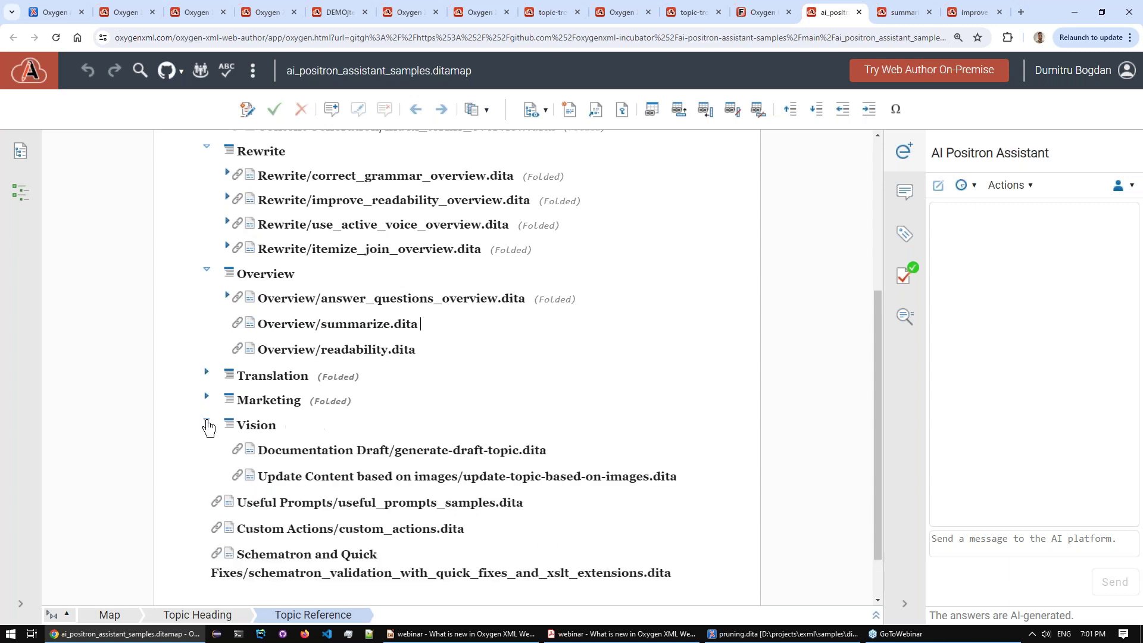
{"action": "left_click", "coordinate": [207, 397]}
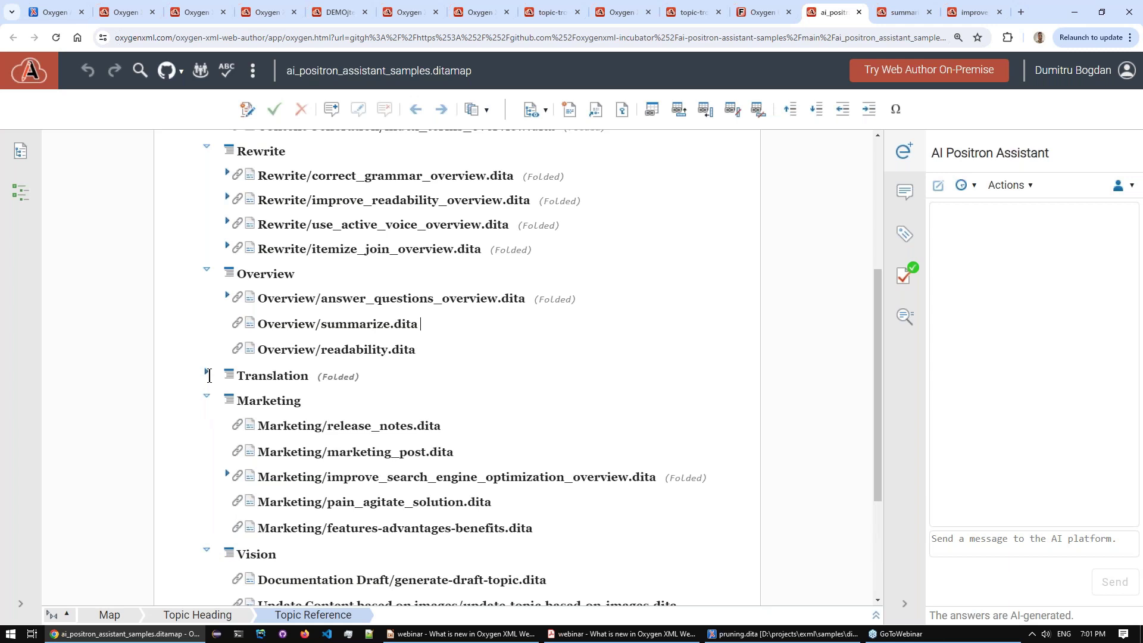
{"action": "left_click", "coordinate": [206, 374]}
{"action": "scroll", "coordinate": [209, 378], "scroll_direction": "up", "scroll_amount": 3}
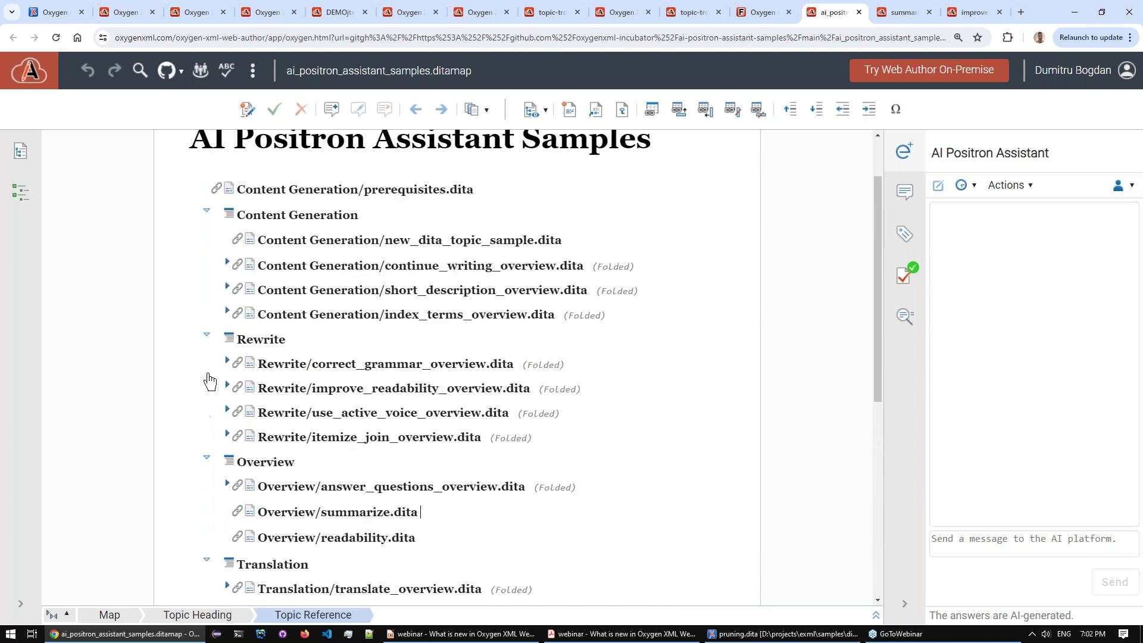
{"action": "scroll", "coordinate": [213, 382], "scroll_direction": "down", "scroll_amount": 1}
{"action": "scroll", "coordinate": [215, 382], "scroll_direction": "down", "scroll_amount": 1}
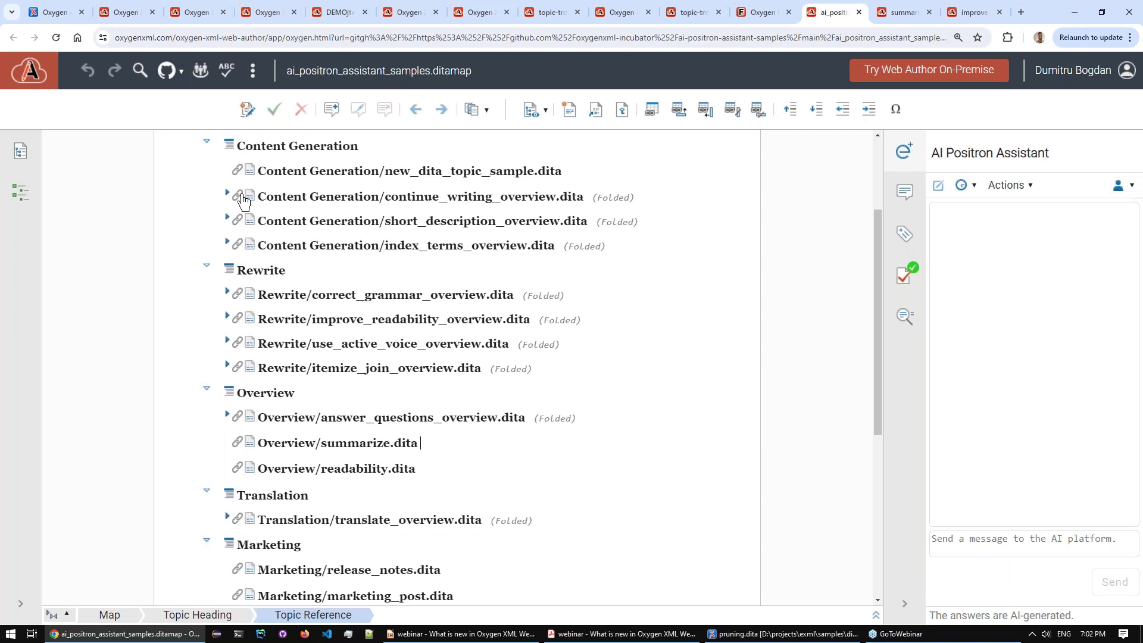
- Open the Continue Writing overview topic, follow its Options Storage link, and place the caret at the end of the last paragraph
{"action": "left_click", "coordinate": [241, 196]}
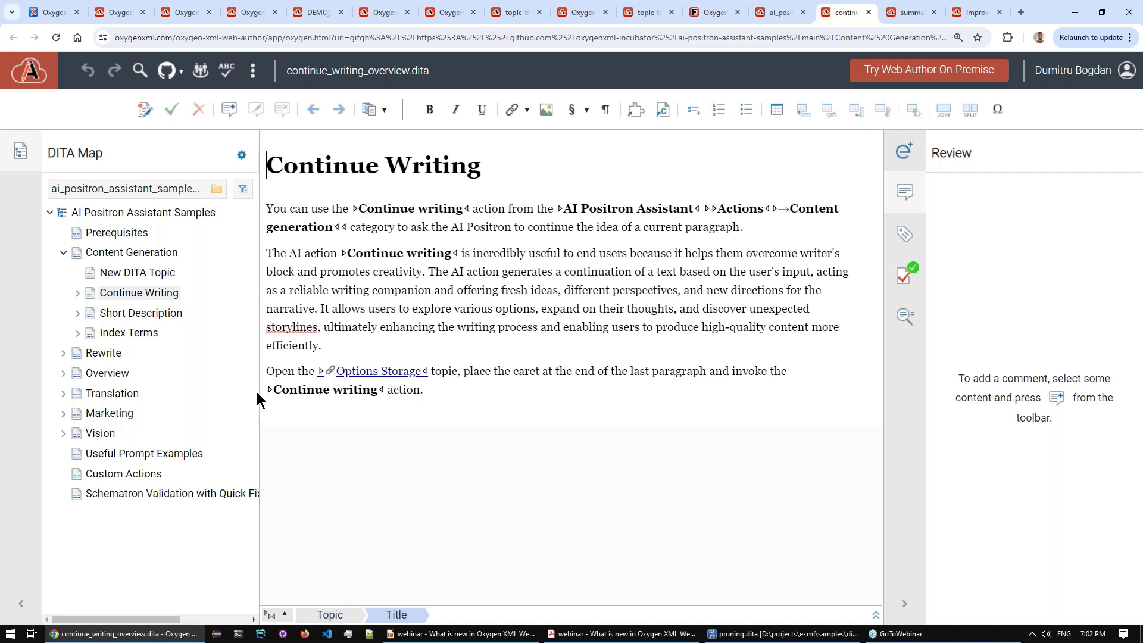
{"action": "left_click", "coordinate": [333, 374]}
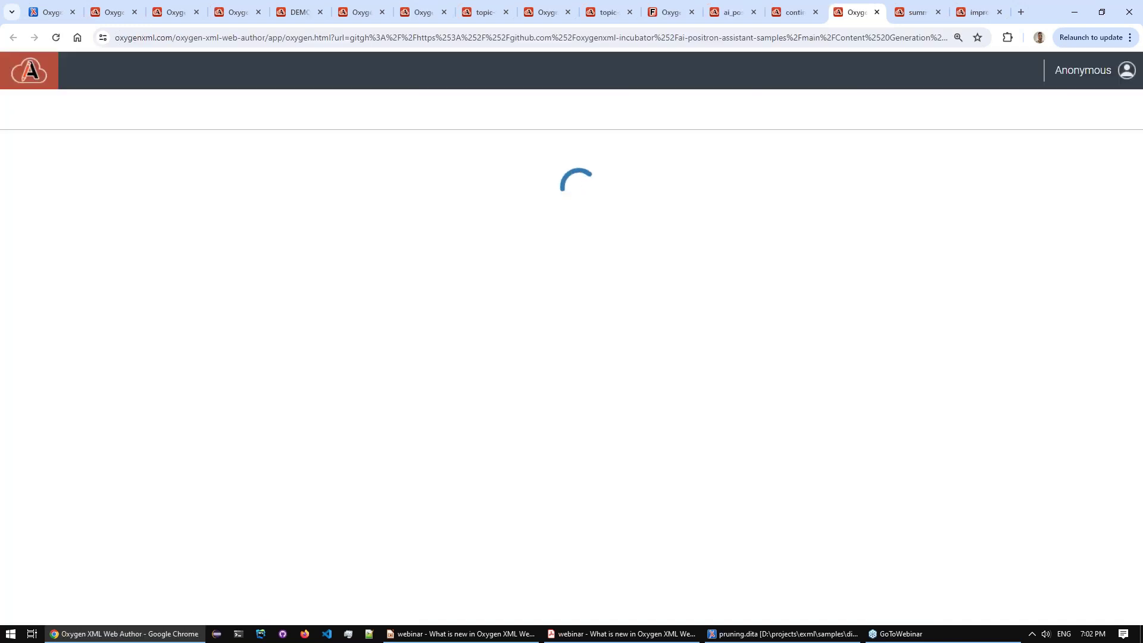
{"action": "left_click", "coordinate": [483, 357]}
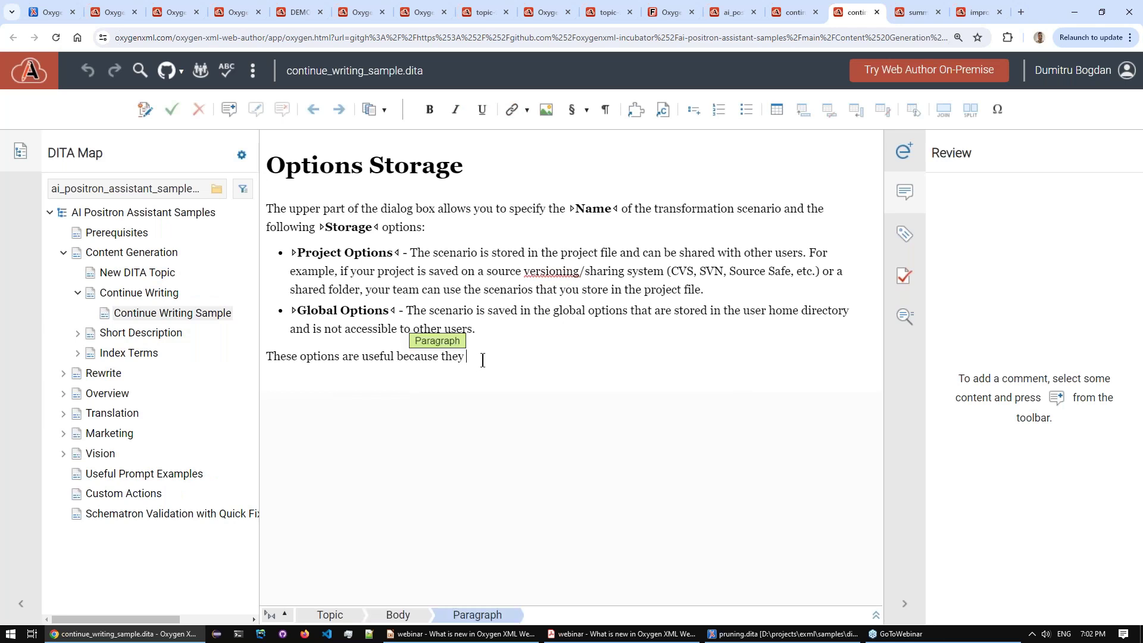
- Run AI Positron Assistant's Continue Writing content generation action on the unfinished "These options are useful because they" paragraph
{"action": "left_click", "coordinate": [903, 152]}
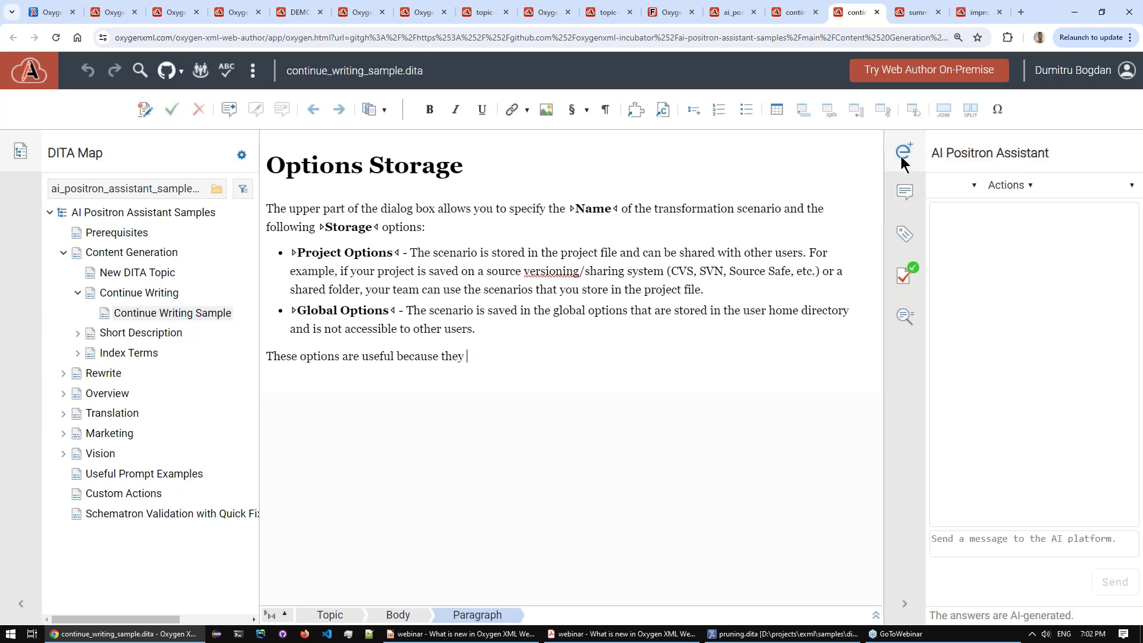
{"action": "left_click", "coordinate": [995, 188]}
{"action": "mouse_move", "coordinate": [988, 216]}
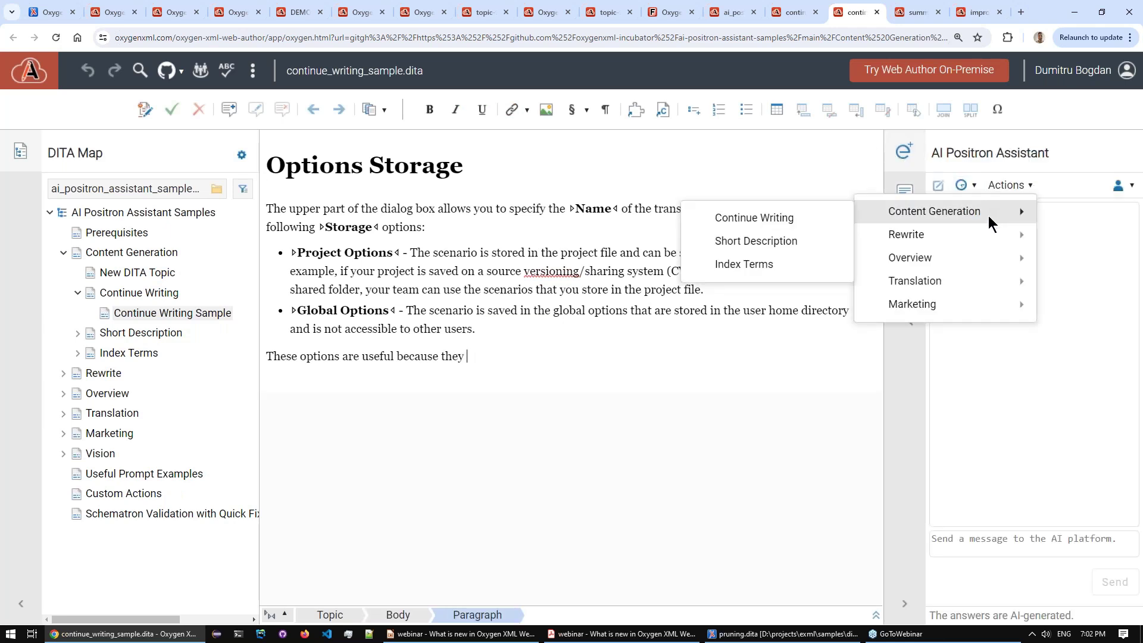
{"action": "left_click", "coordinate": [755, 217]}
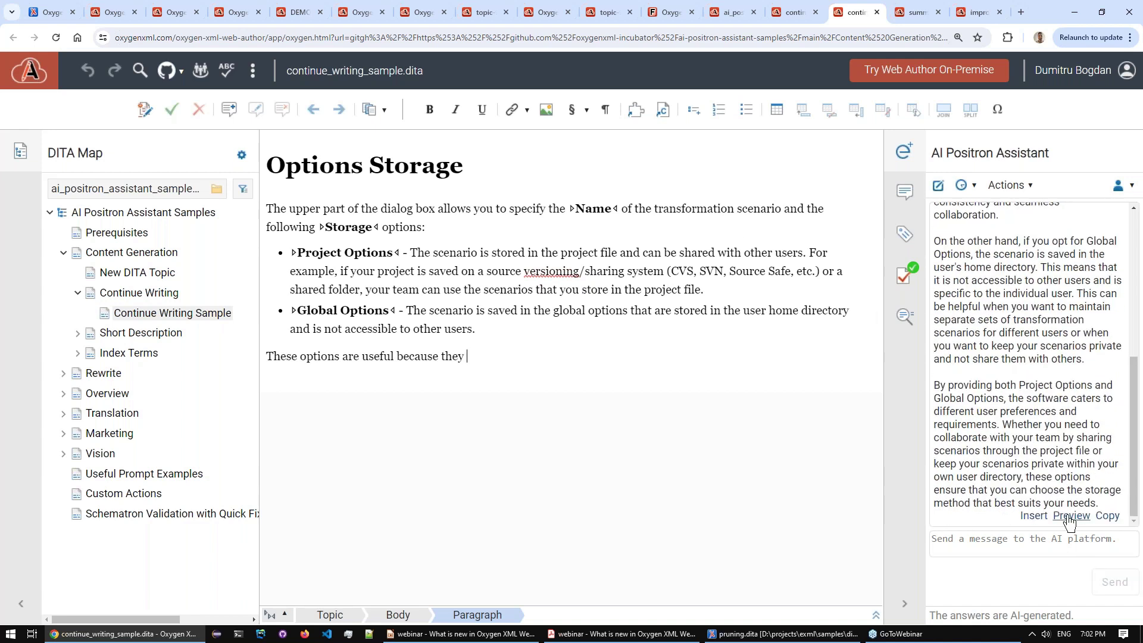
- Preview the generated continuation against the Options Storage topic and copy the proposed change into your version
{"action": "left_click", "coordinate": [1070, 518]}
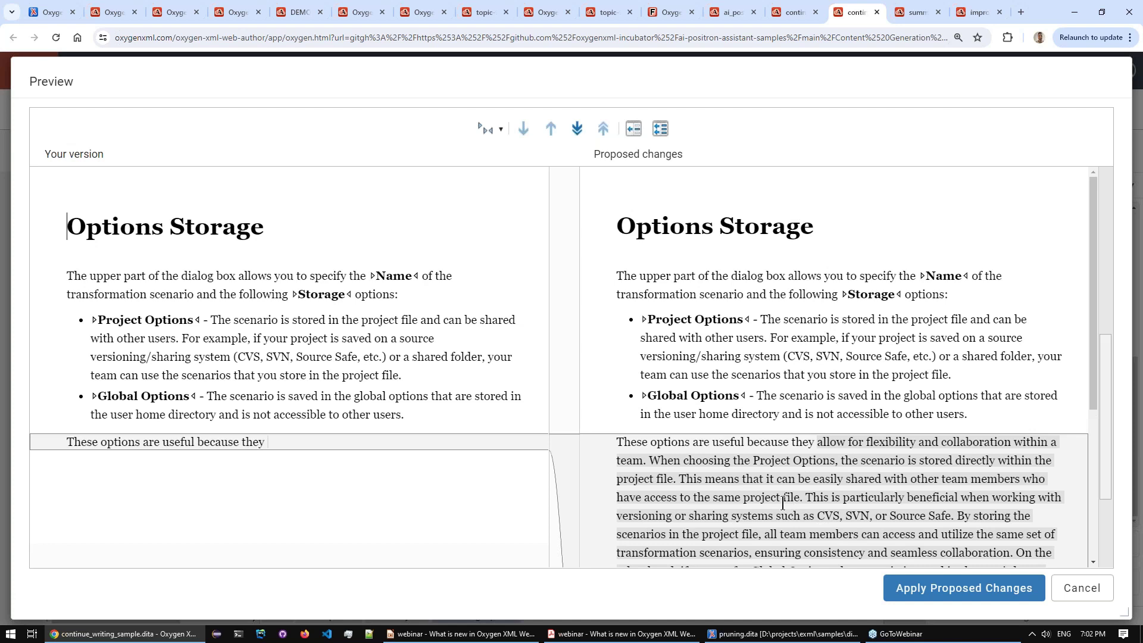
{"action": "scroll", "coordinate": [783, 503], "scroll_direction": "down", "scroll_amount": 2}
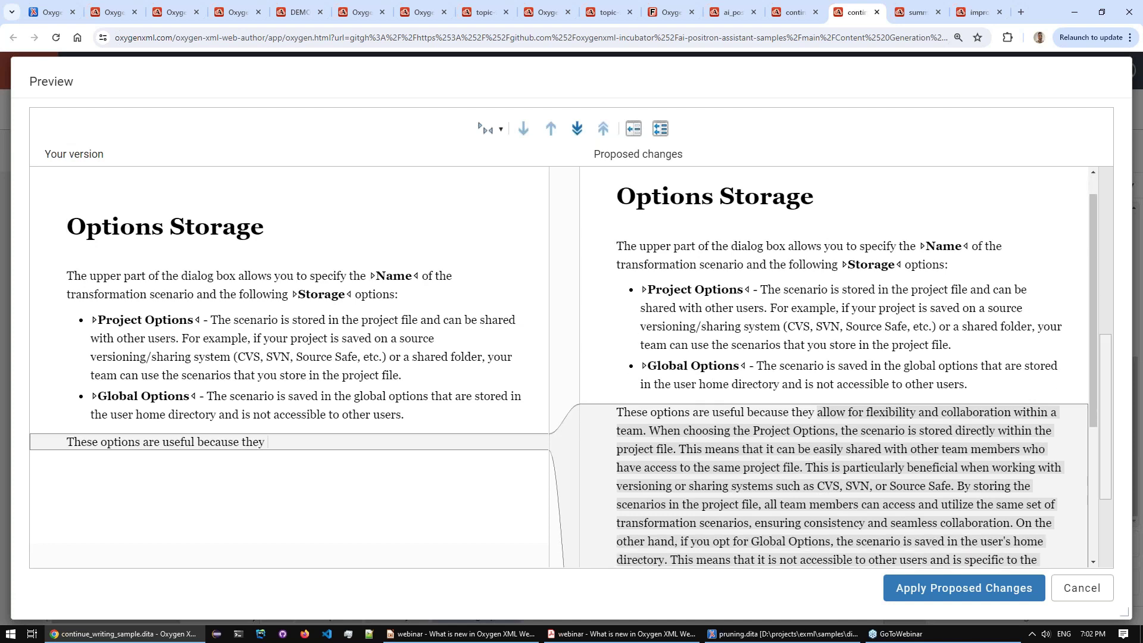
{"action": "scroll", "coordinate": [833, 370], "scroll_direction": "down", "scroll_amount": 3}
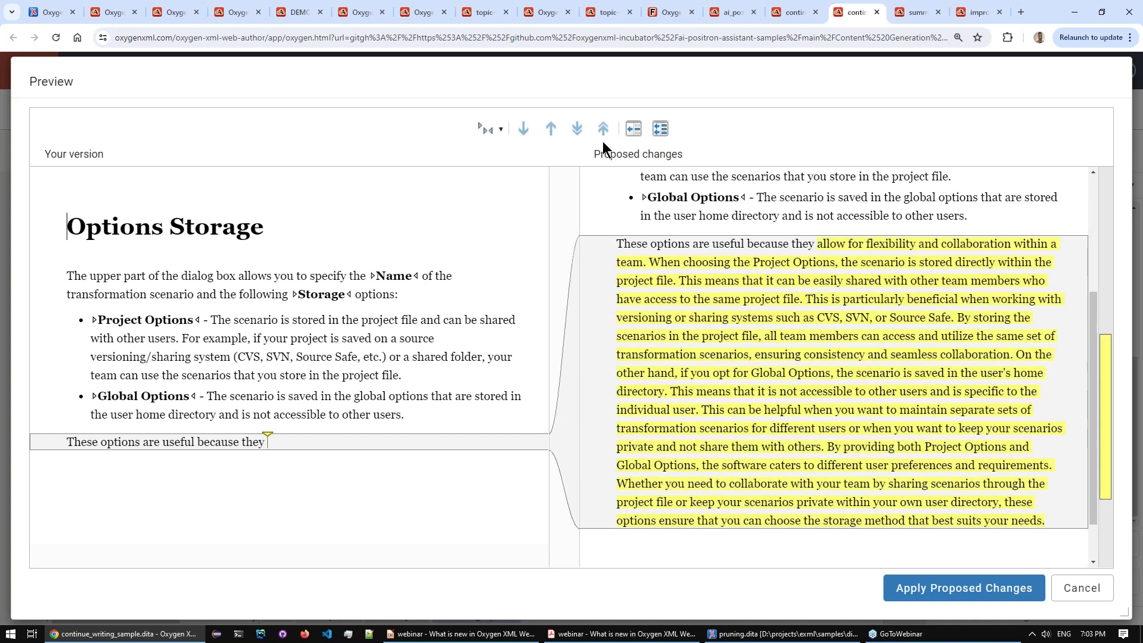
{"action": "left_click", "coordinate": [634, 129]}
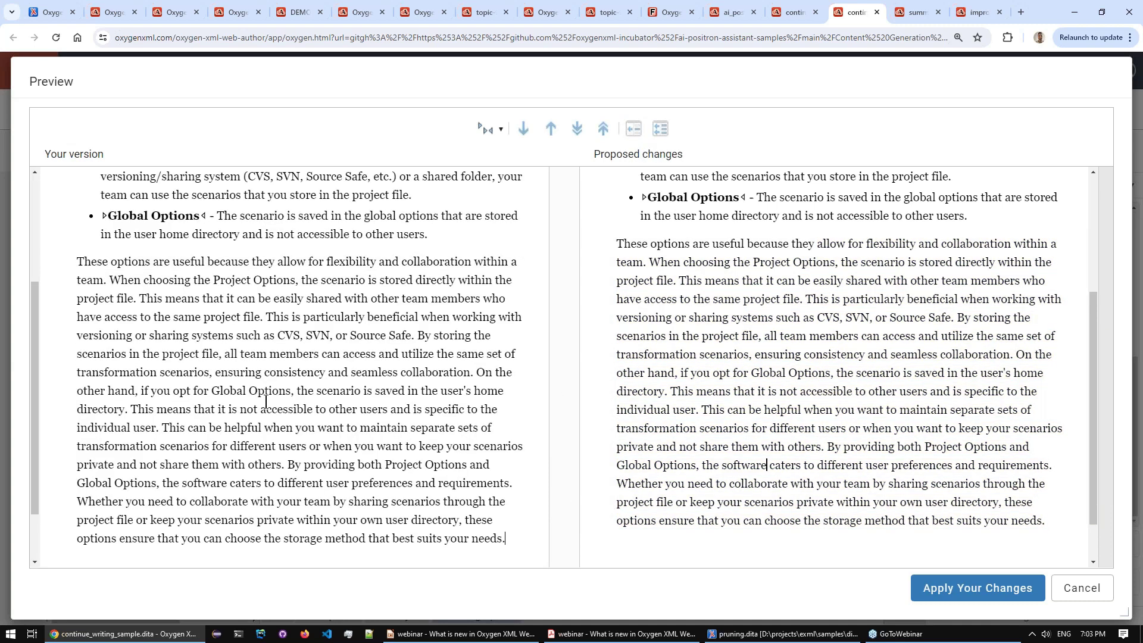
- Delete the inserted text from "This can be helpful when you want to maintain" through the paragraph's end, and apply your changes
{"action": "left_click_drag", "start_coordinate": [161, 443], "coordinate": [530, 551]}
{"action": "key", "text": "BackSpace"}
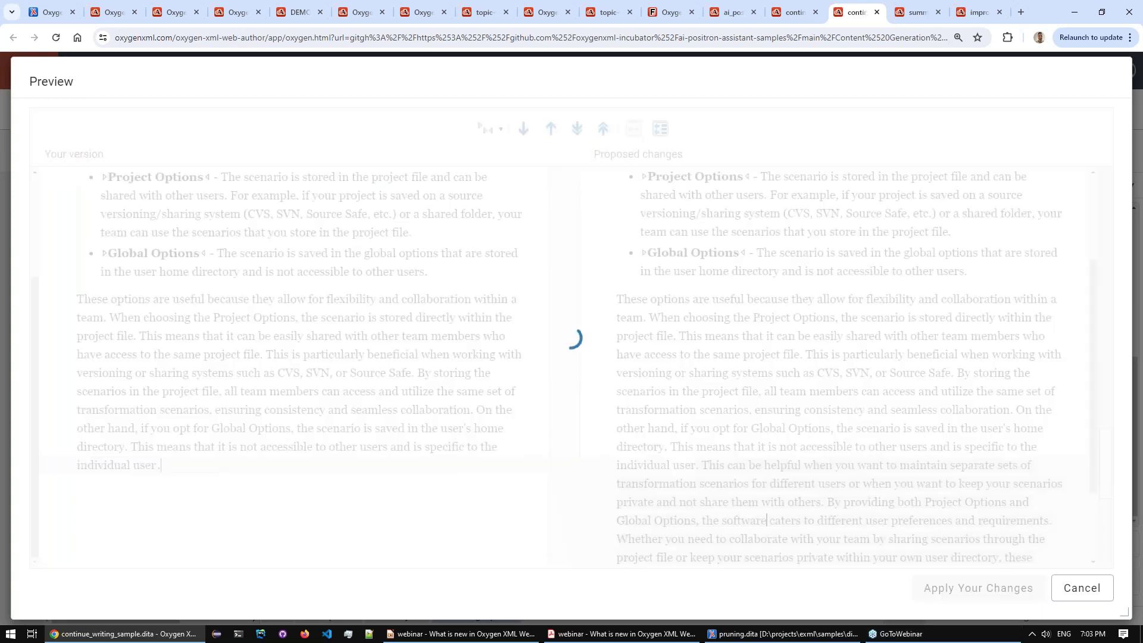
{"action": "left_click", "coordinate": [995, 598]}
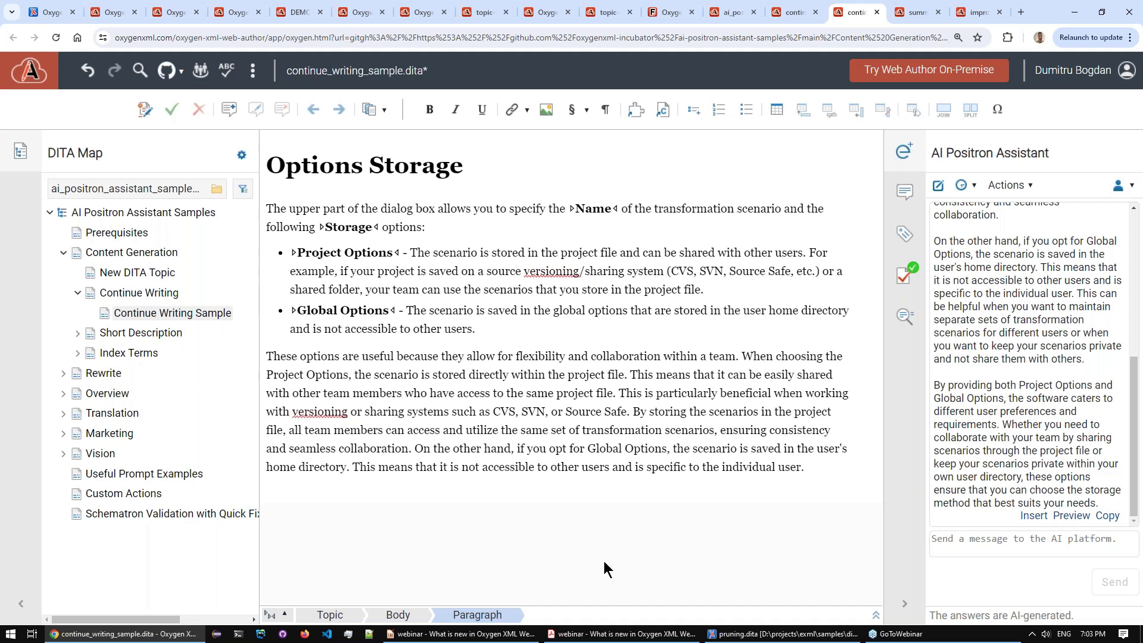
- Switch to the webinar slide presentation and advance to the closing "Thank you! Any questions?" slide
{"action": "key", "text": "alt+Tab"}
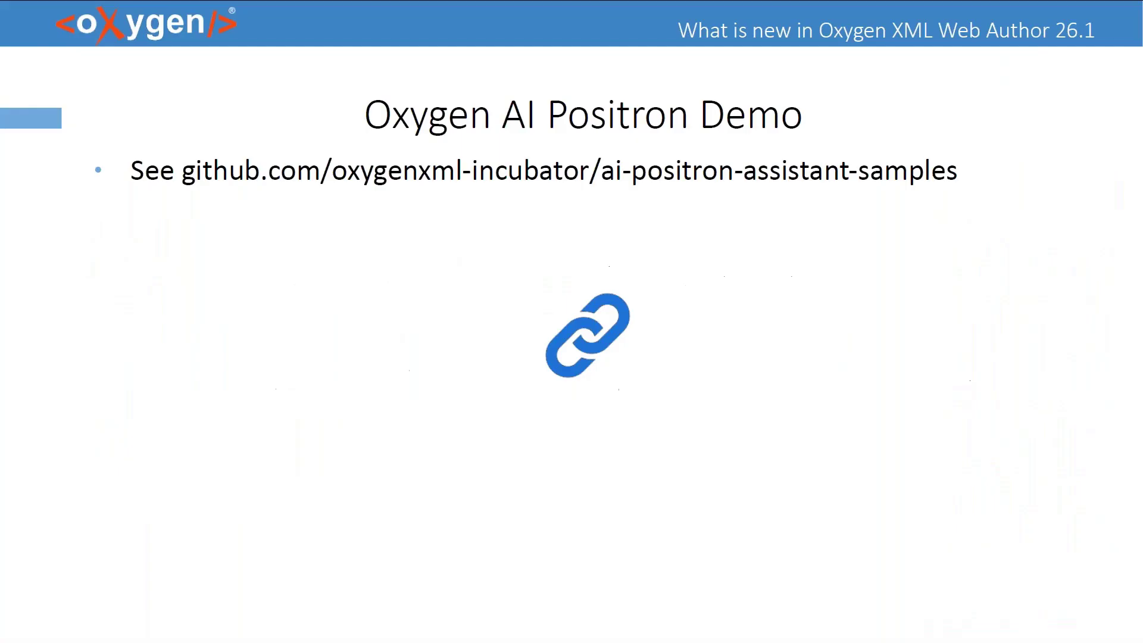
{"action": "key", "text": "Right"}
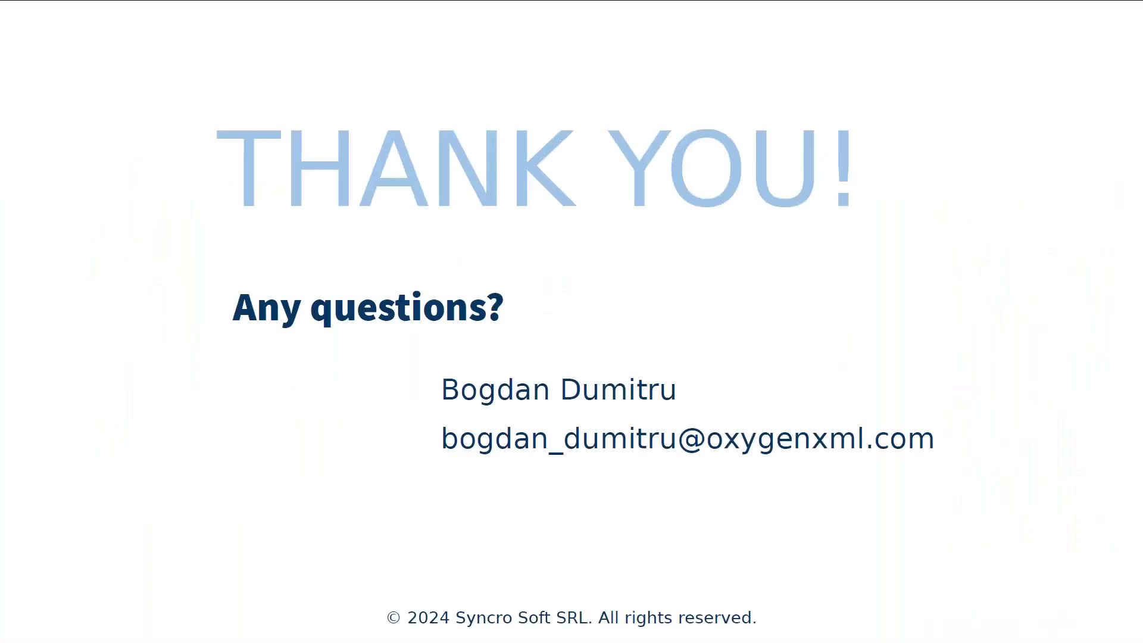